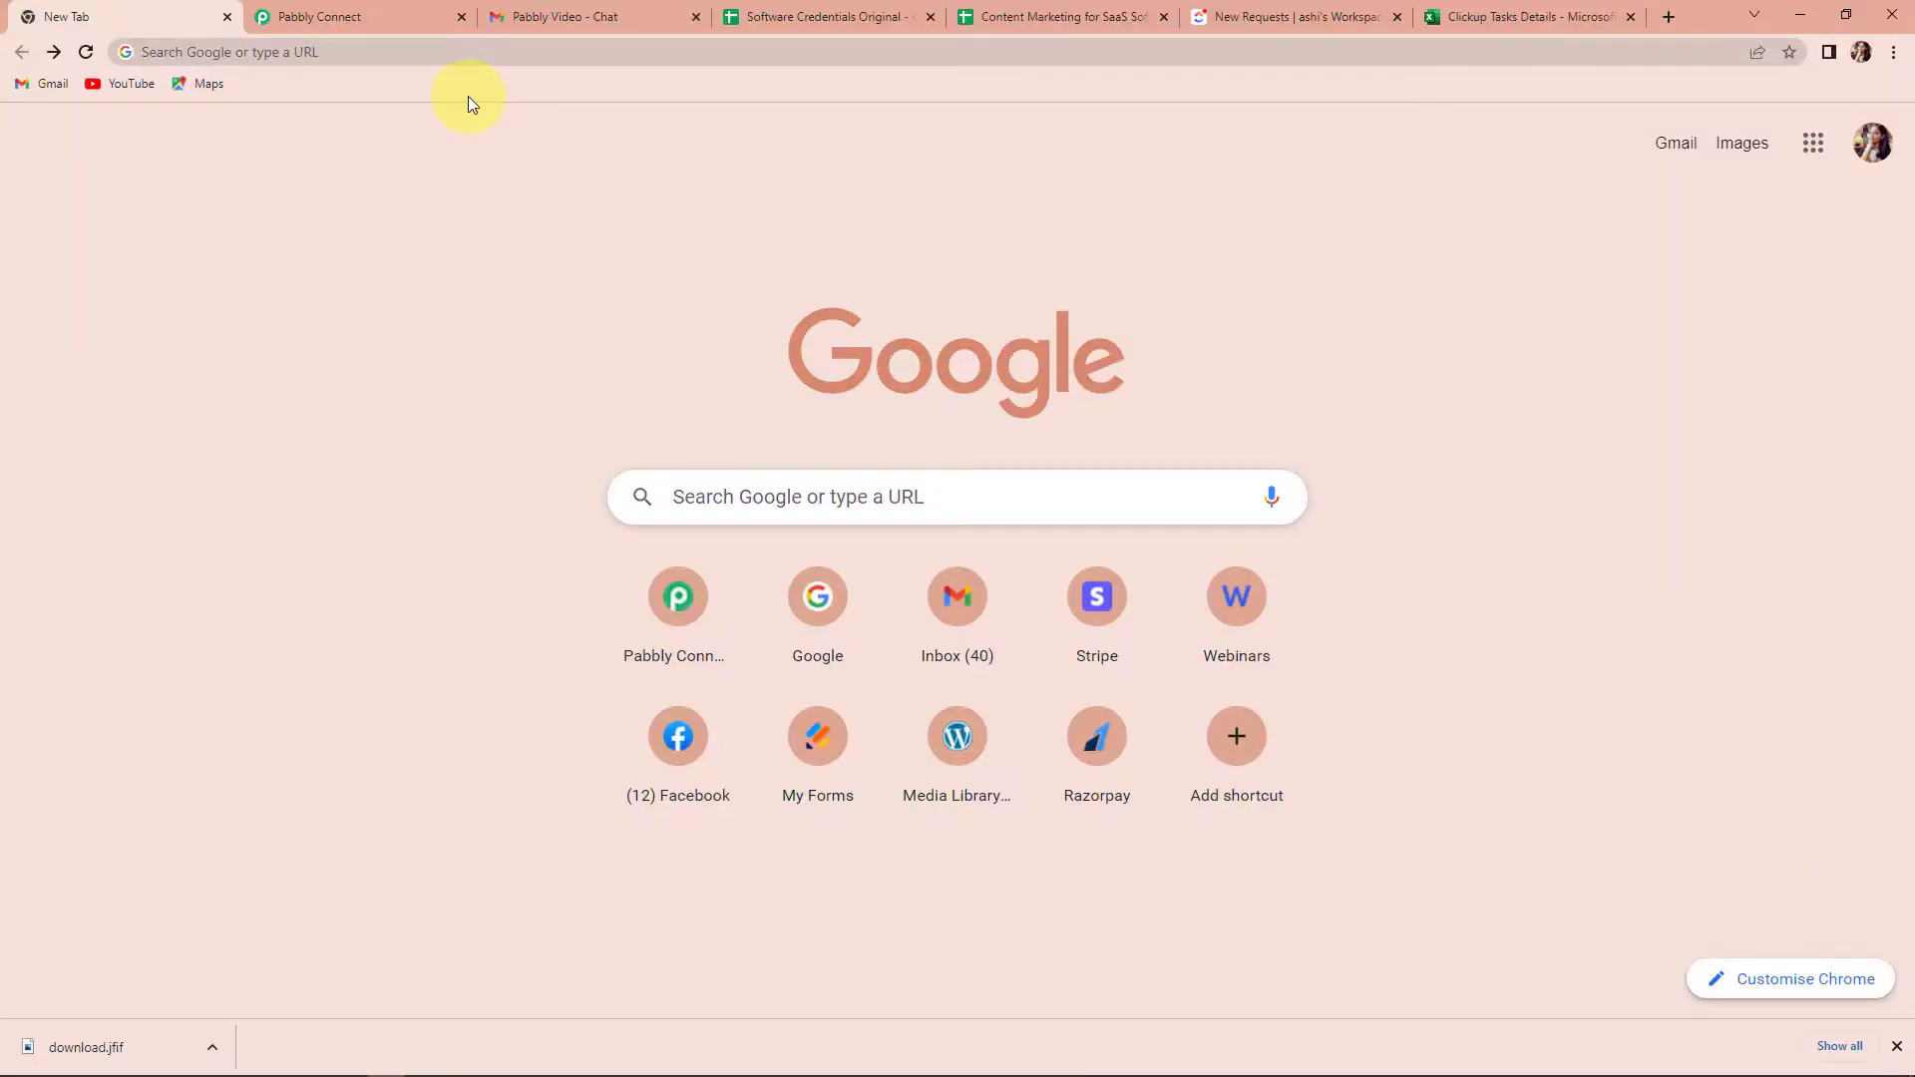
- Go to the Pabbly Connect website, sign in to the account, and access the Pabbly Connect dashboard
{"action": "left_click", "coordinate": [382, 51]}
{"action": "type", "text": "pabbly"}
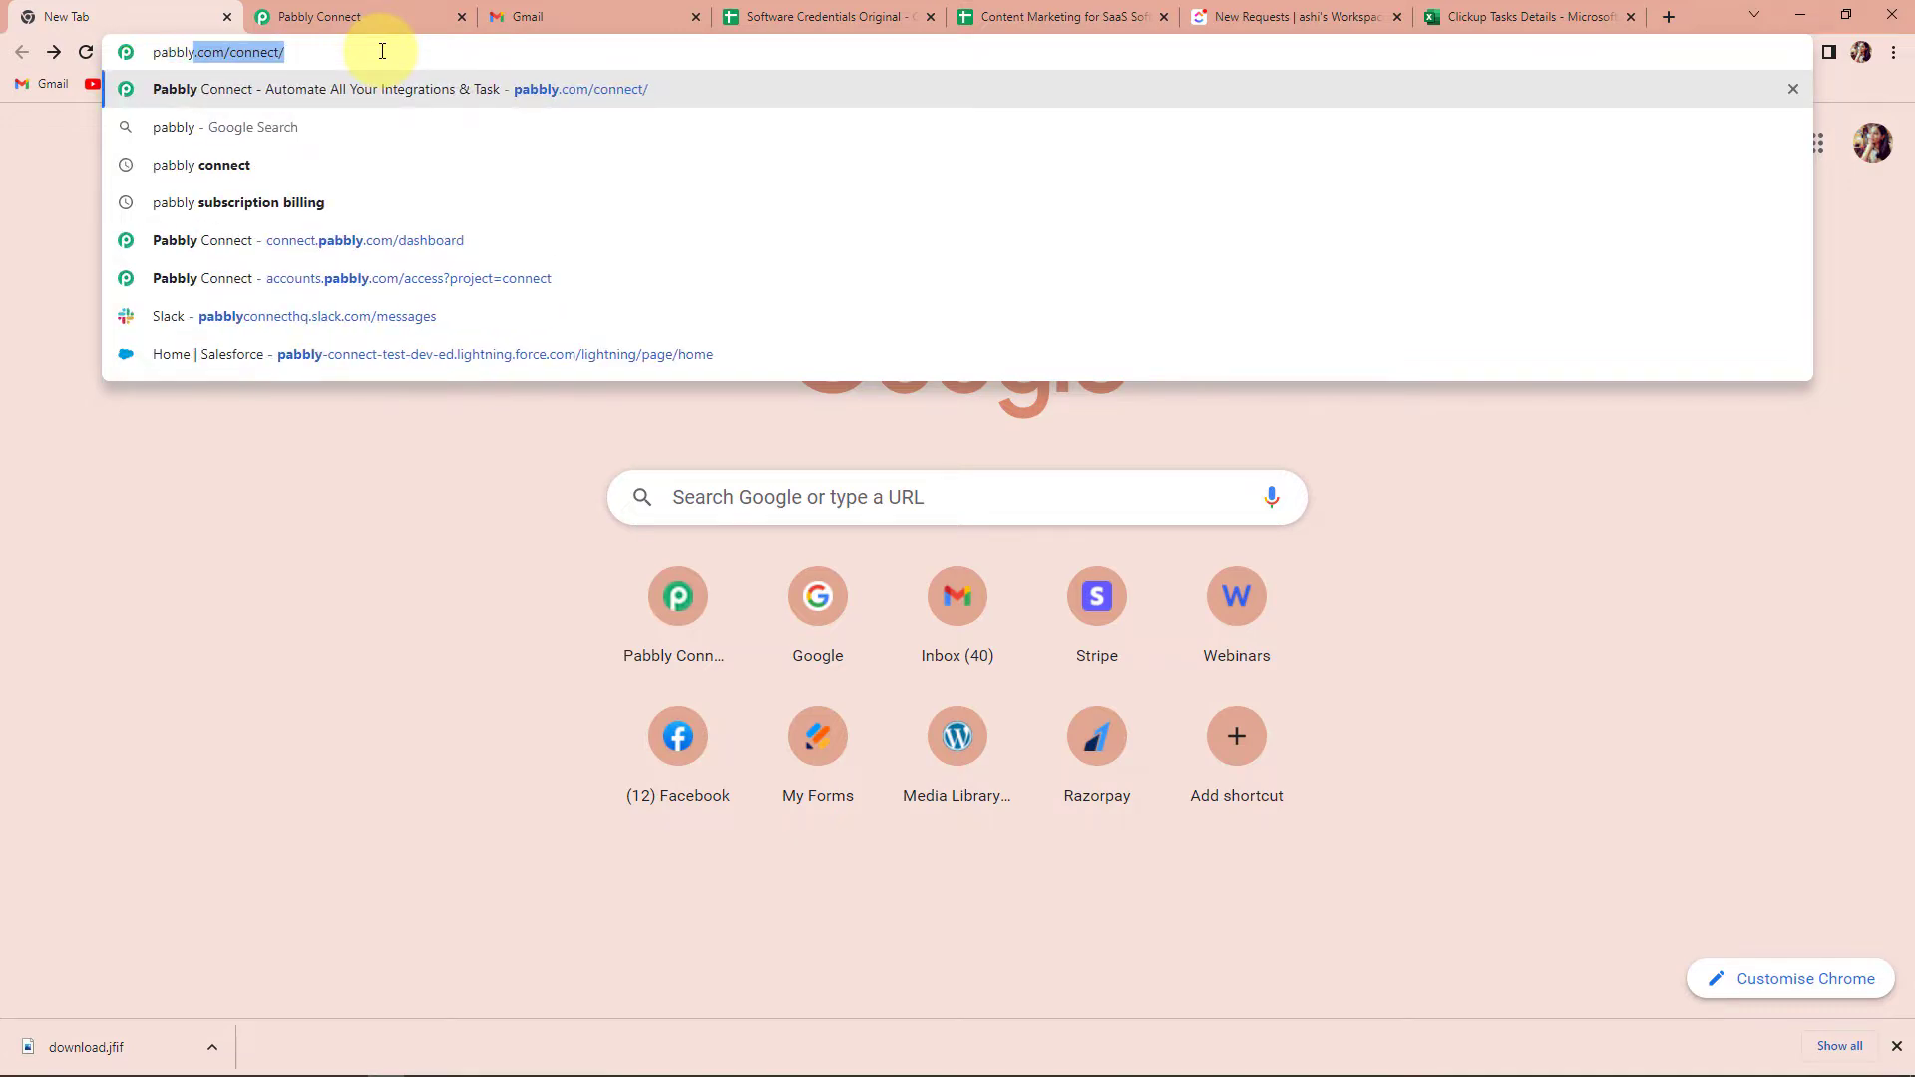
{"action": "key", "text": "Return"}
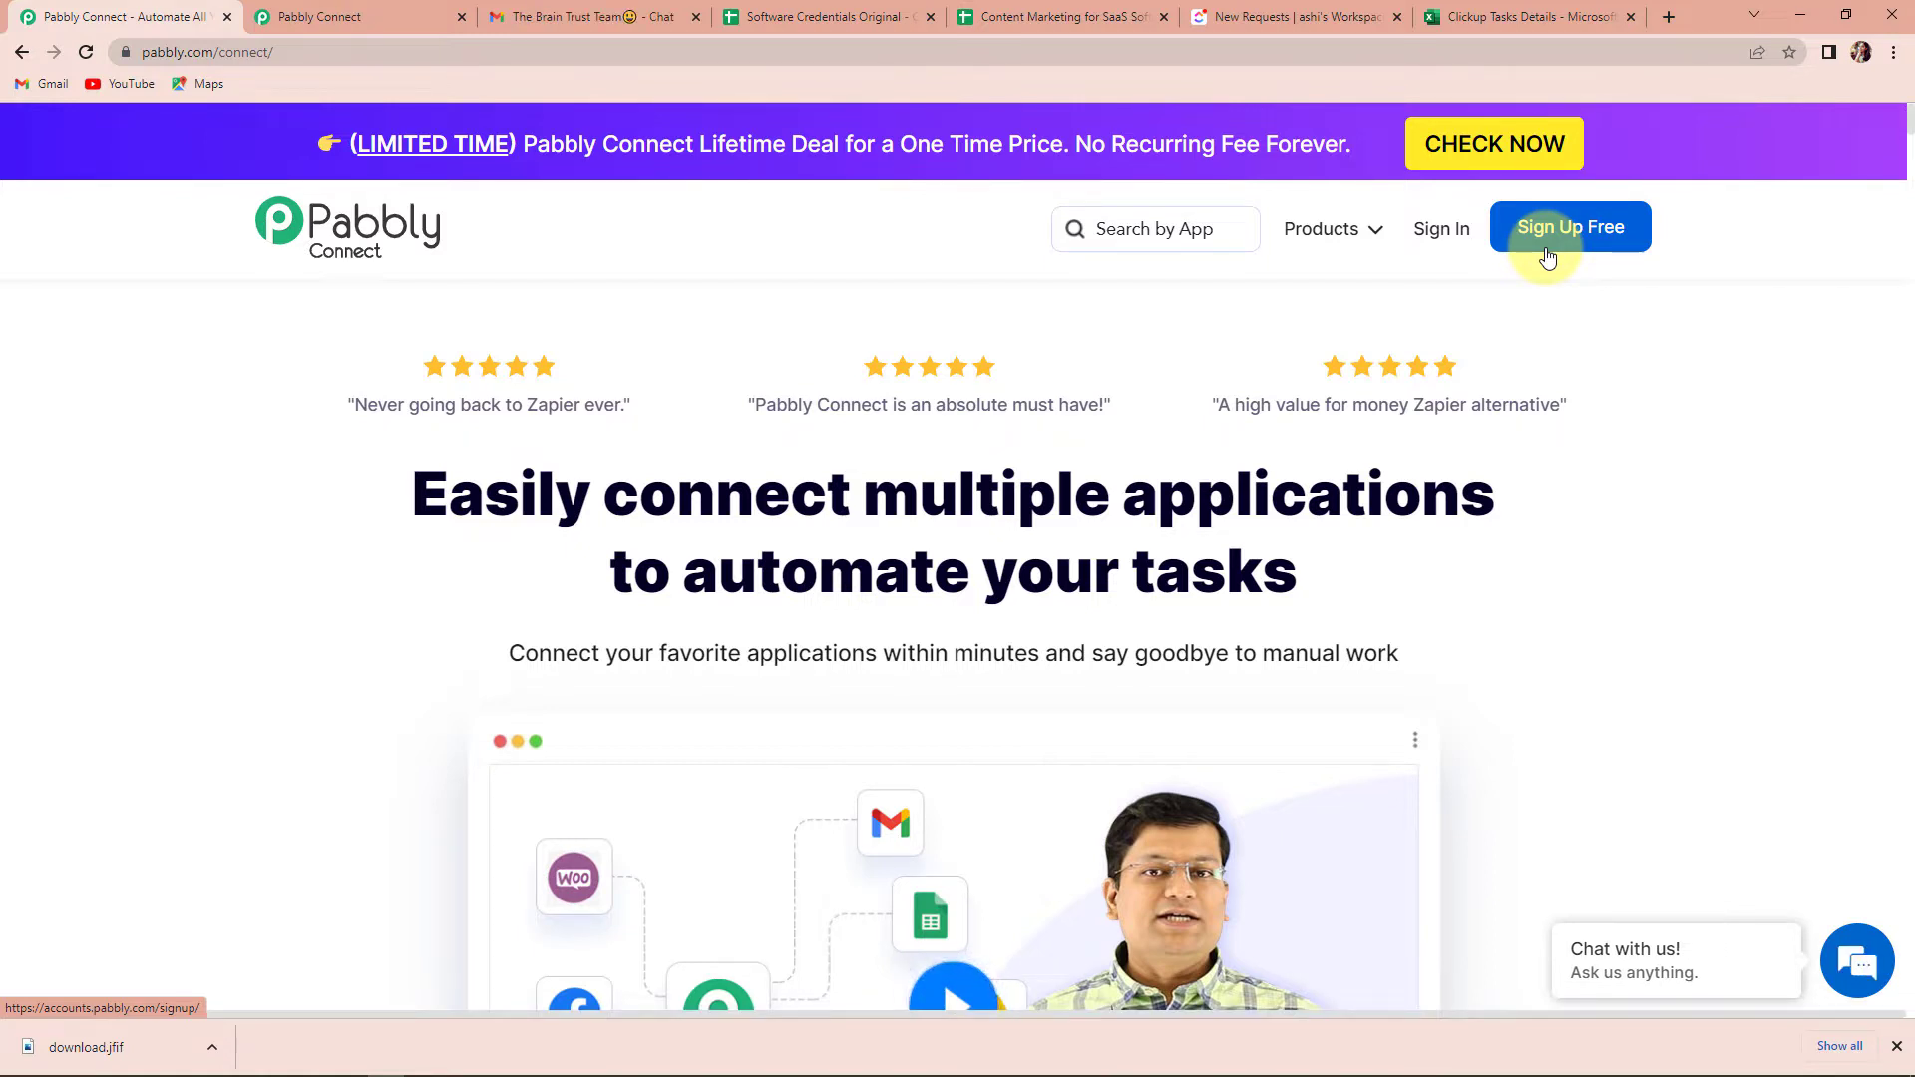
{"action": "left_click", "coordinate": [1448, 239]}
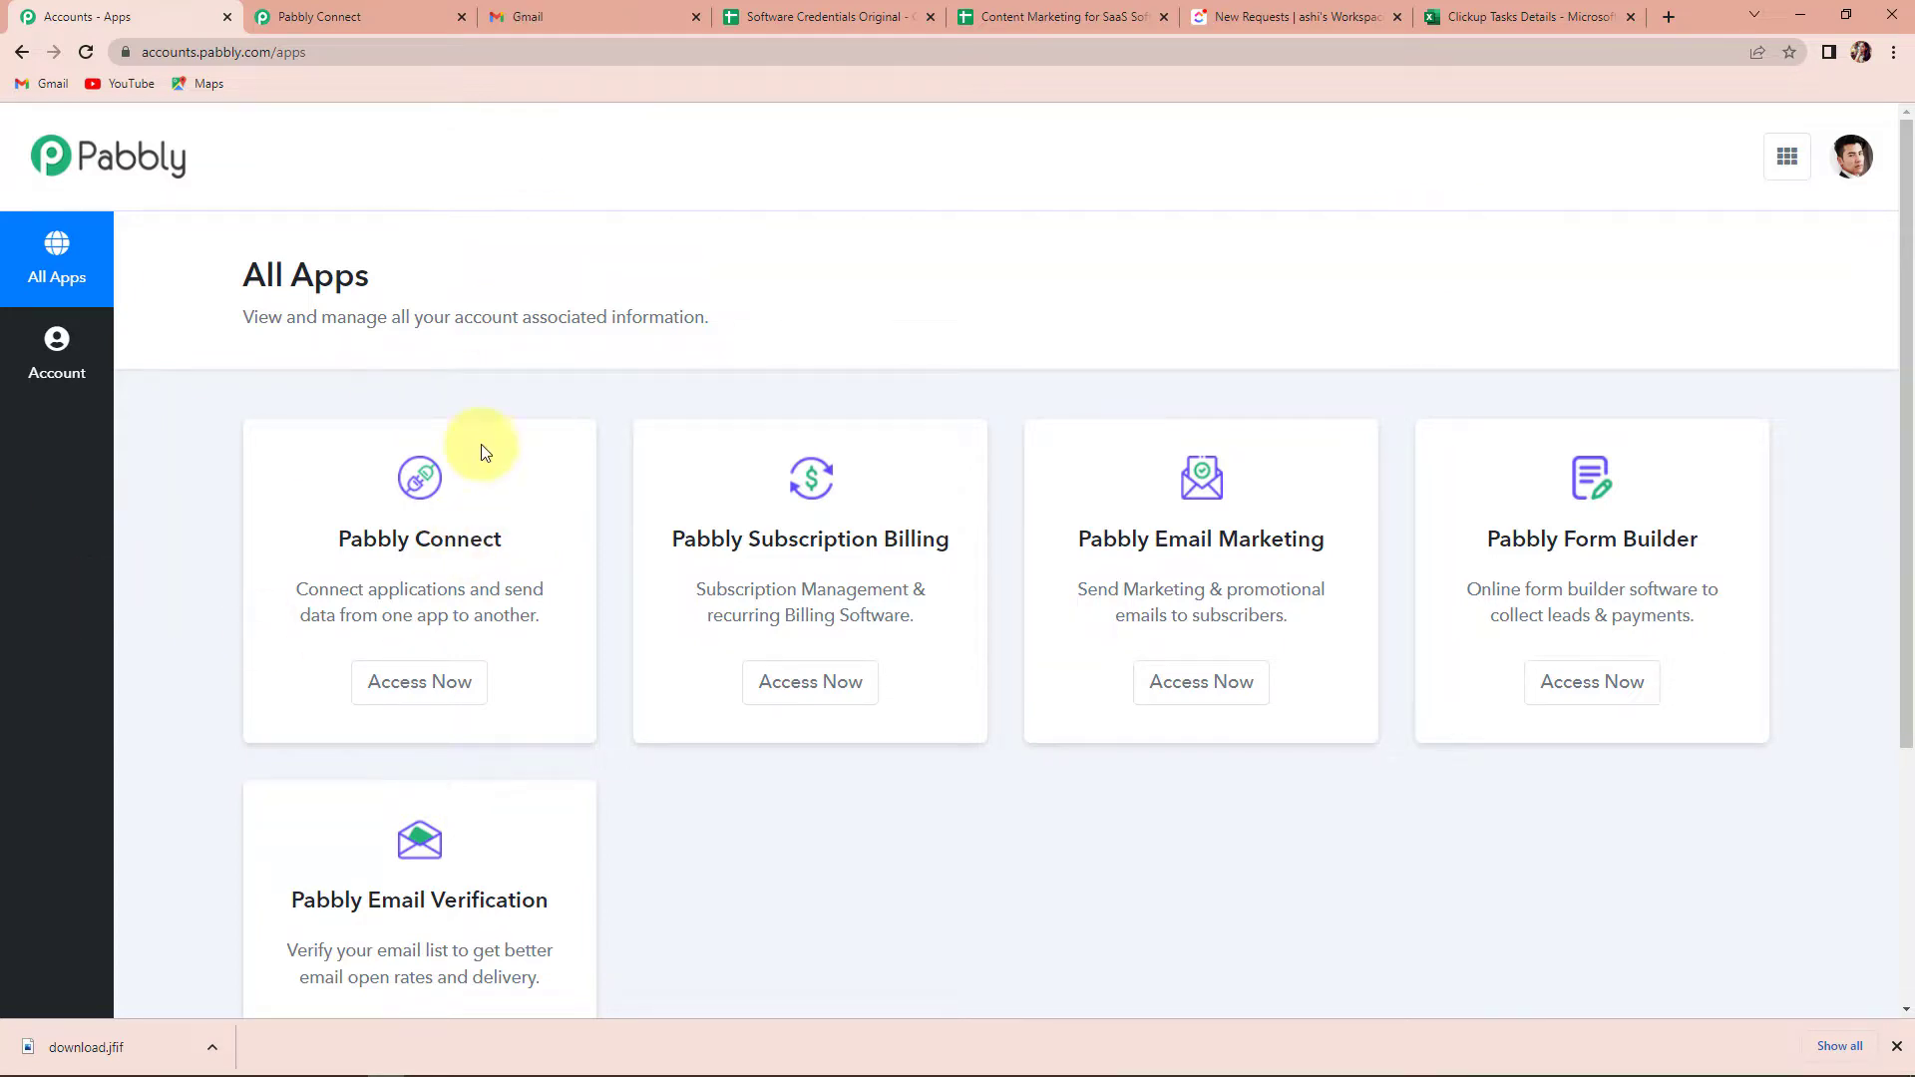
{"action": "left_click", "coordinate": [424, 684]}
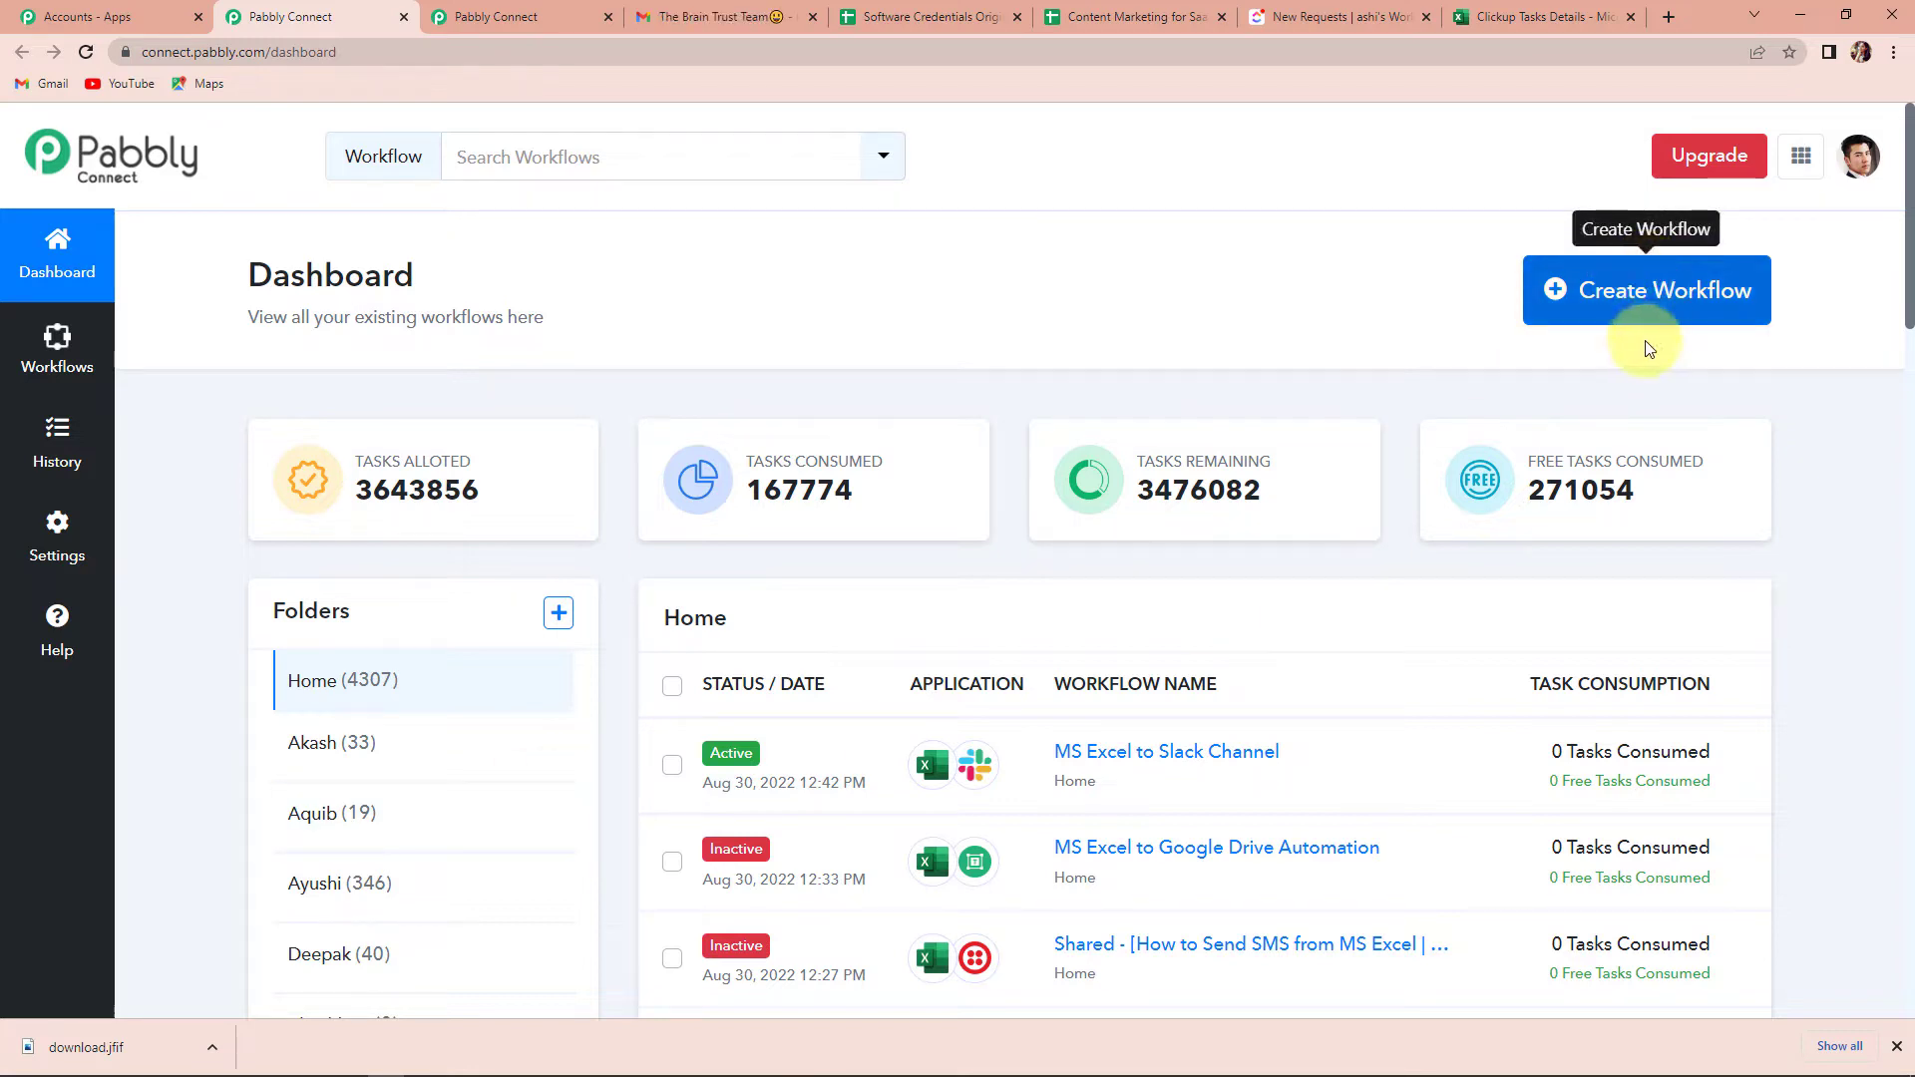
- Create a new workflow named "Clickup to Microsoft Excel"
{"action": "left_click", "coordinate": [1682, 307]}
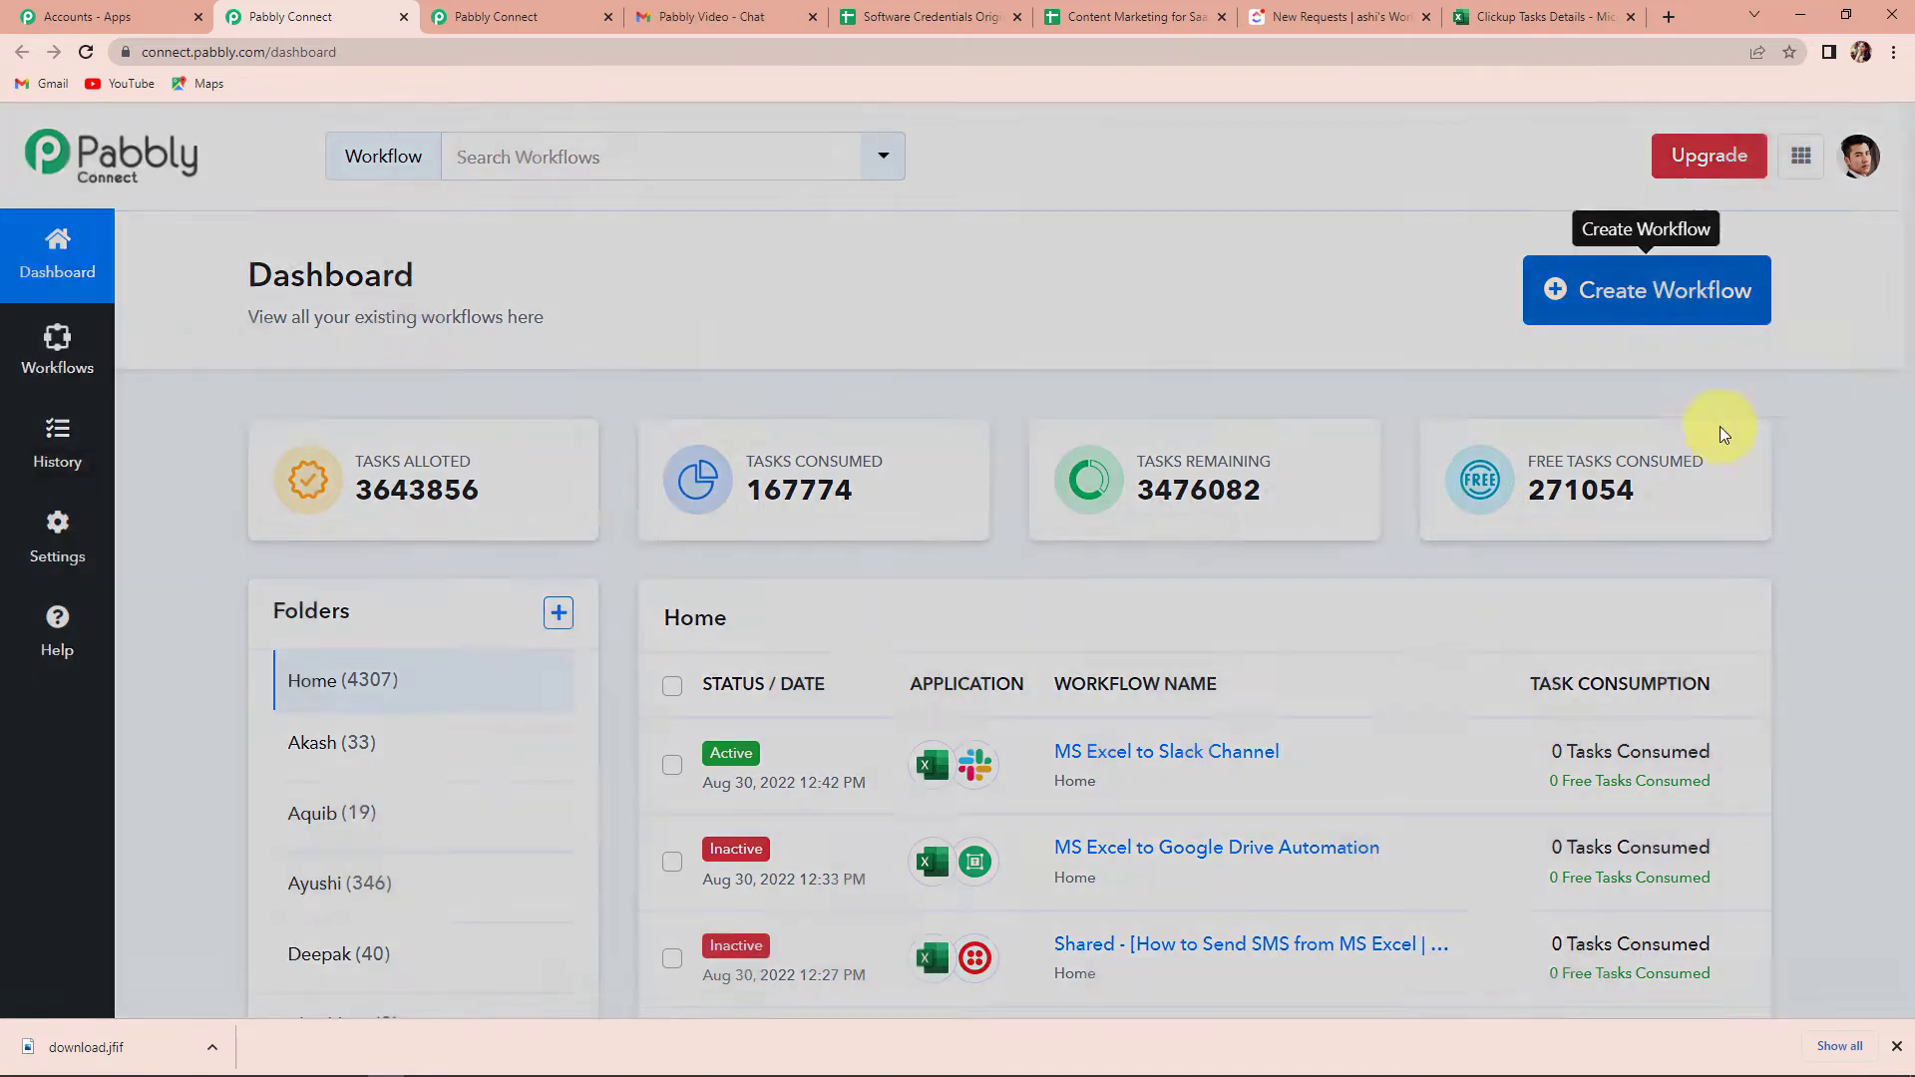
{"action": "left_click", "coordinate": [746, 576]}
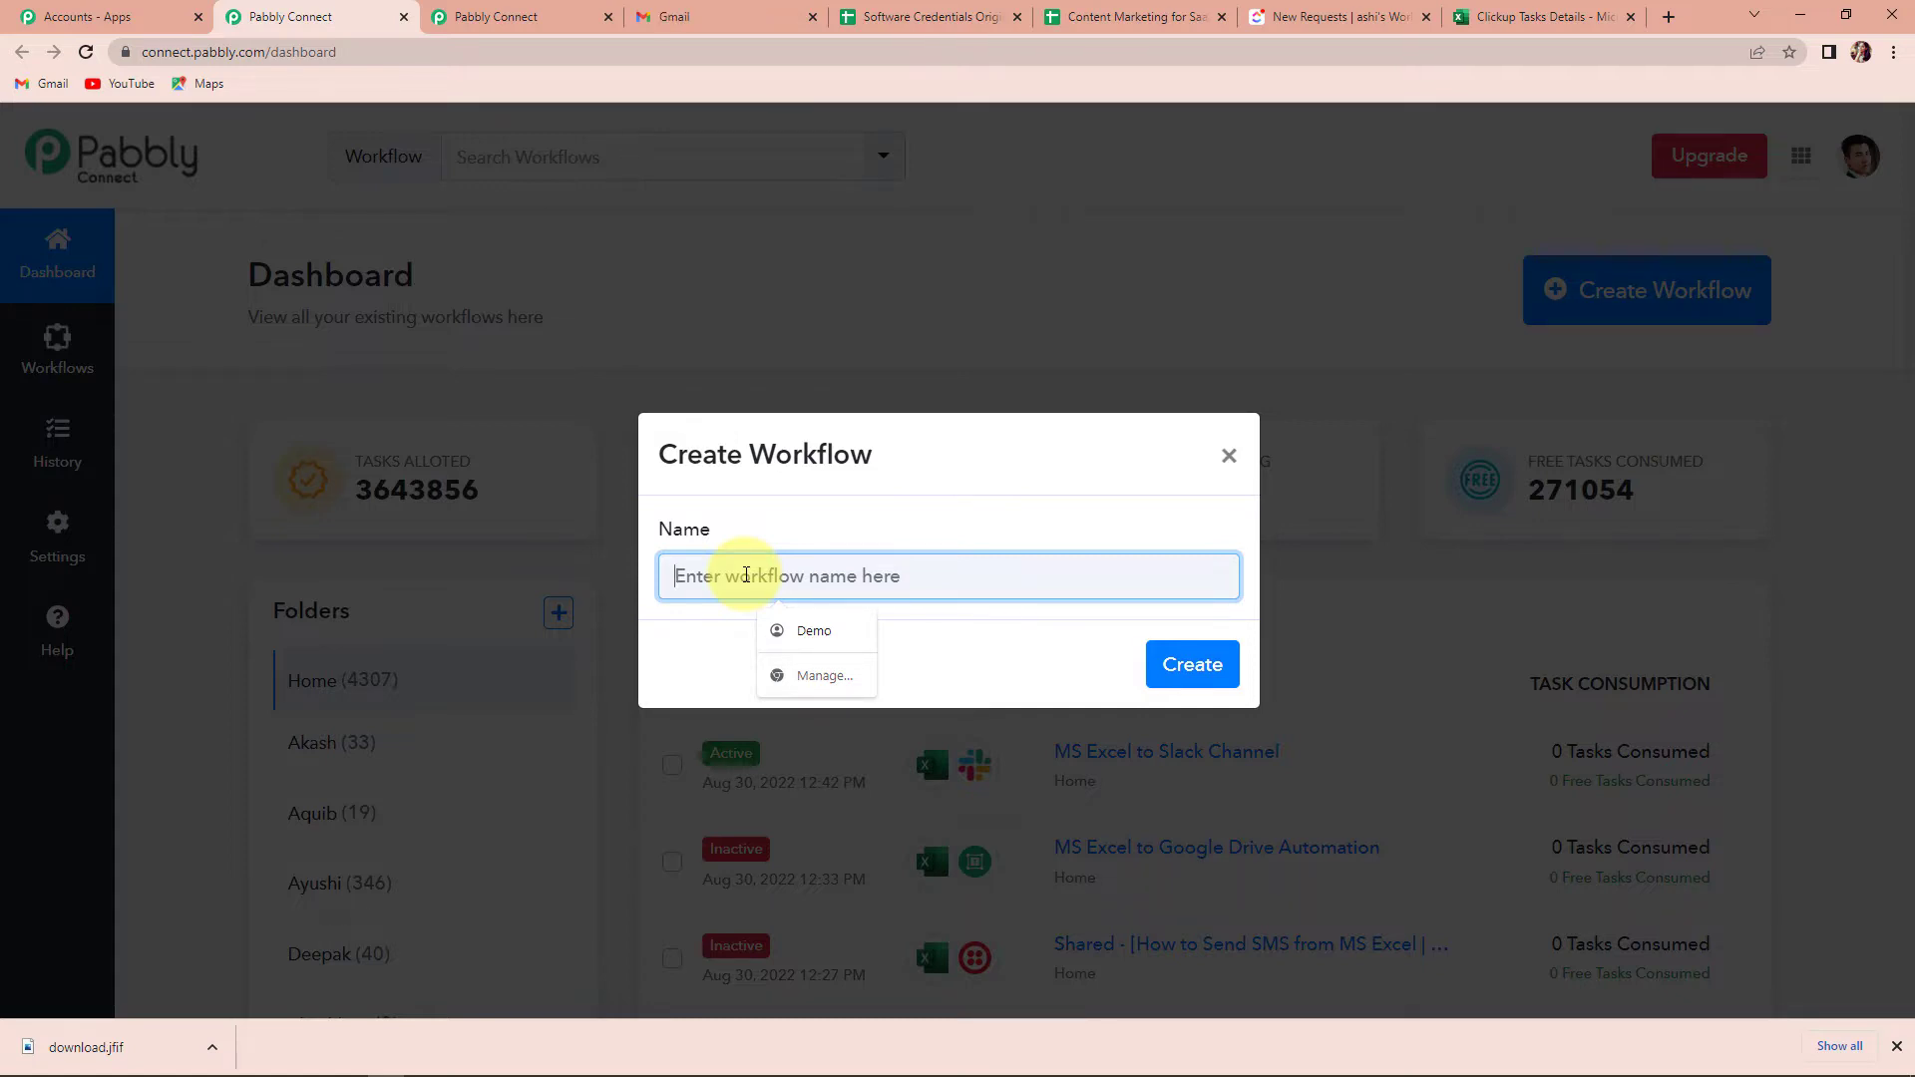
{"action": "type", "text": "Cl"}
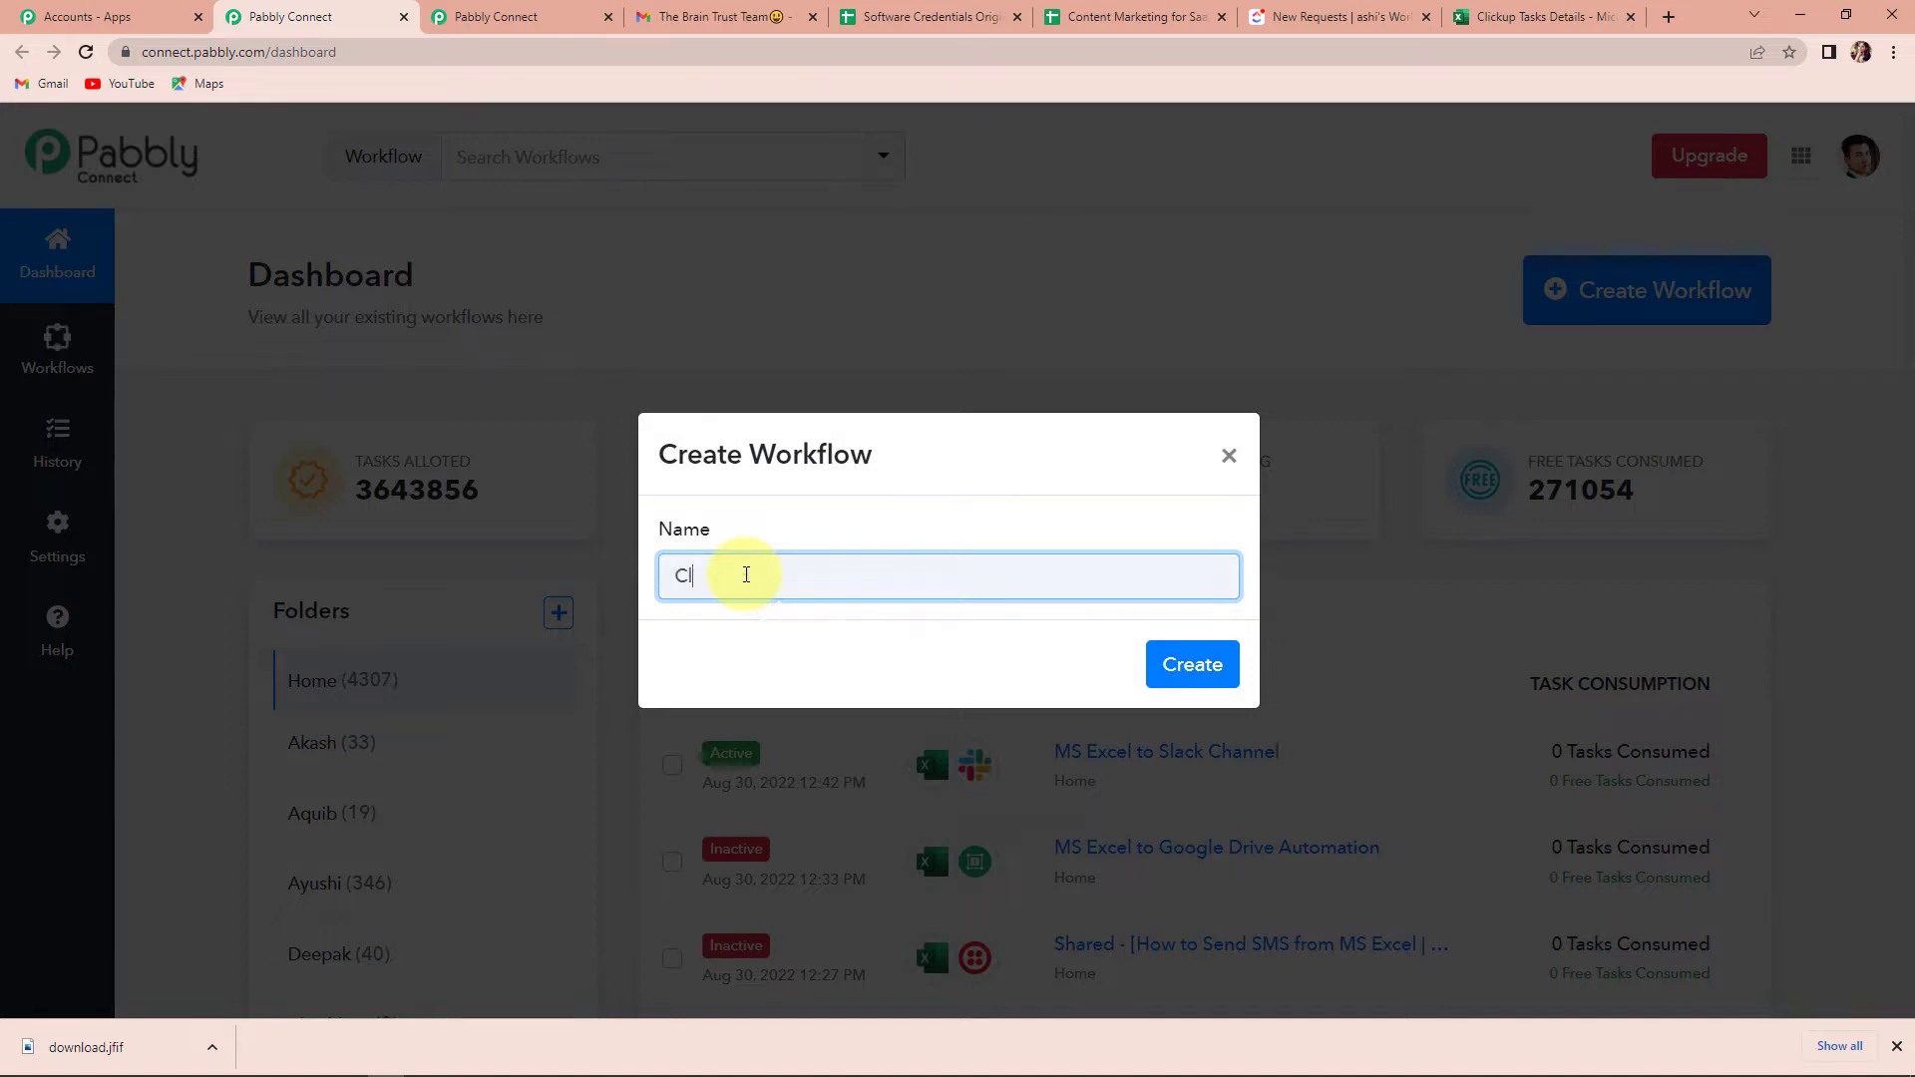
{"action": "type", "text": "ickUp to"}
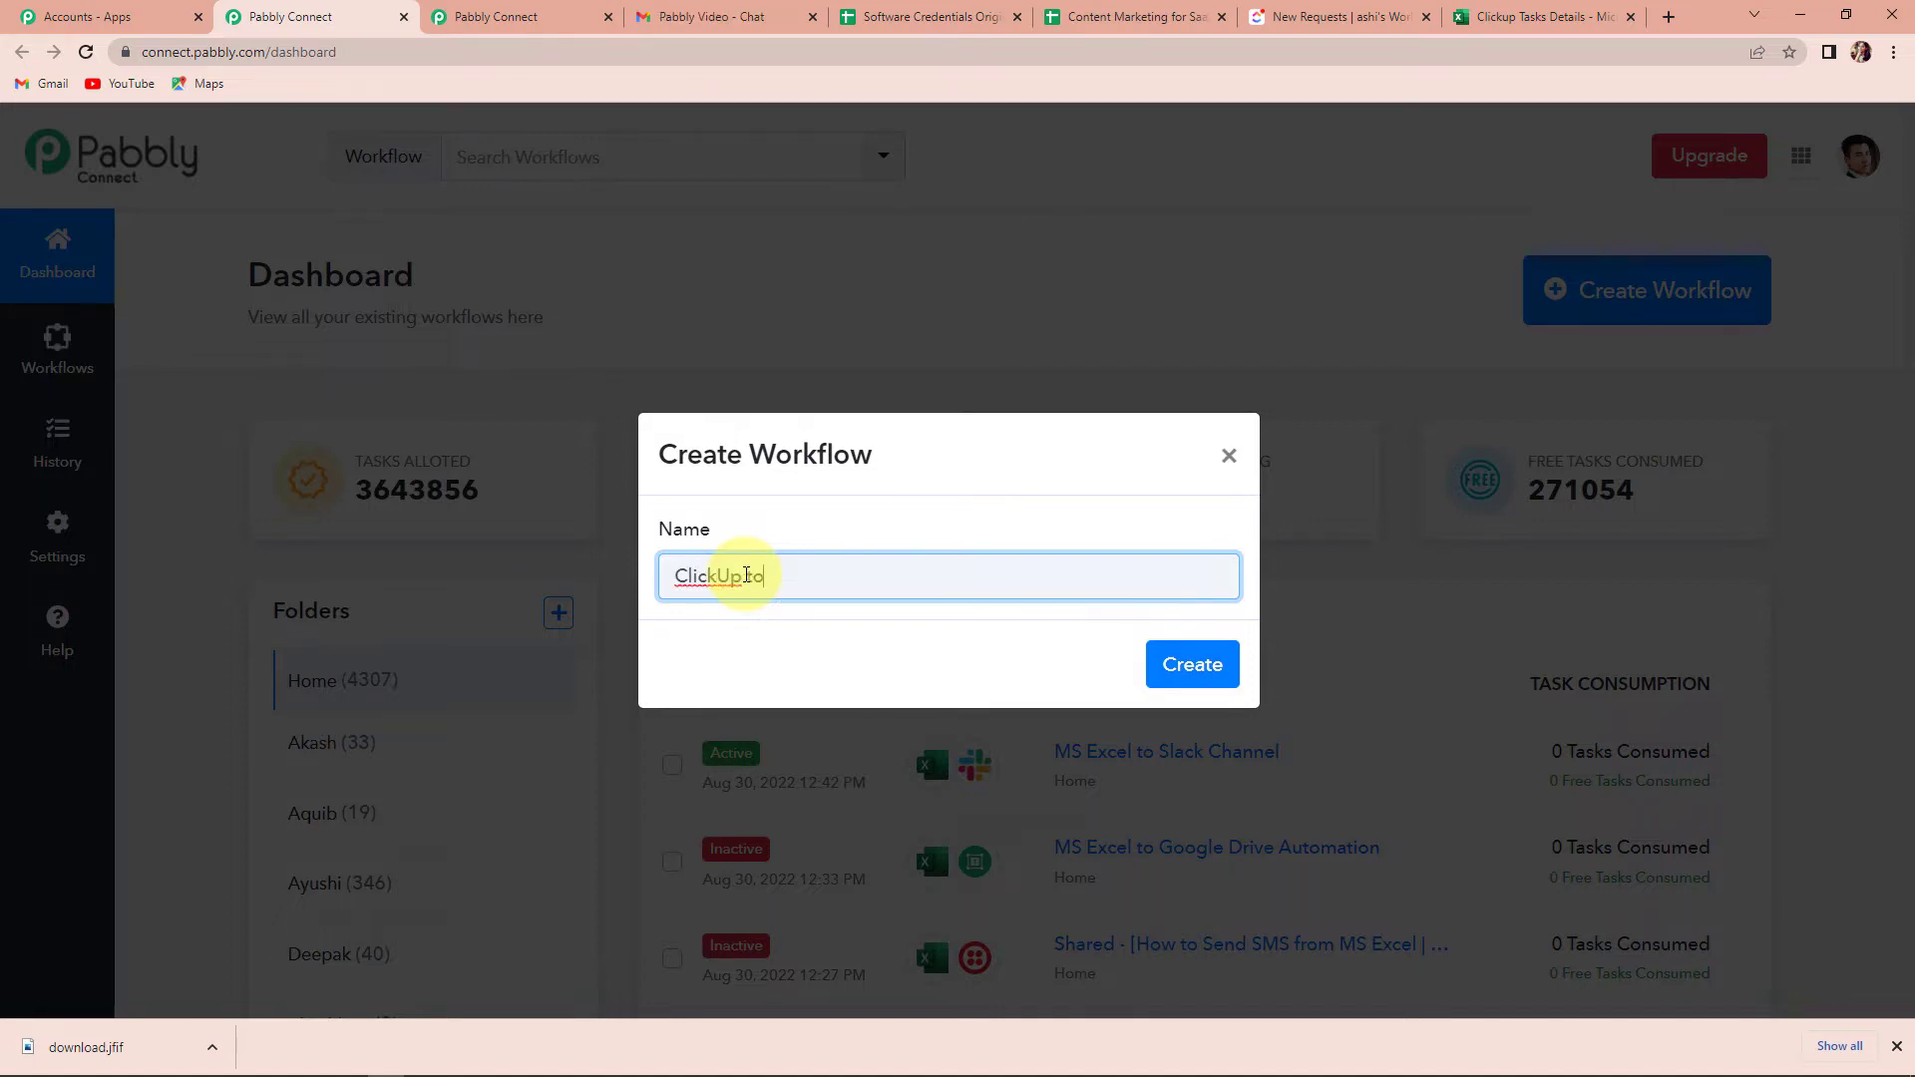
{"action": "type", "text": " Ex"}
{"action": "type", "text": "Microsoft"}
{"action": "type", "text": " Exce"}
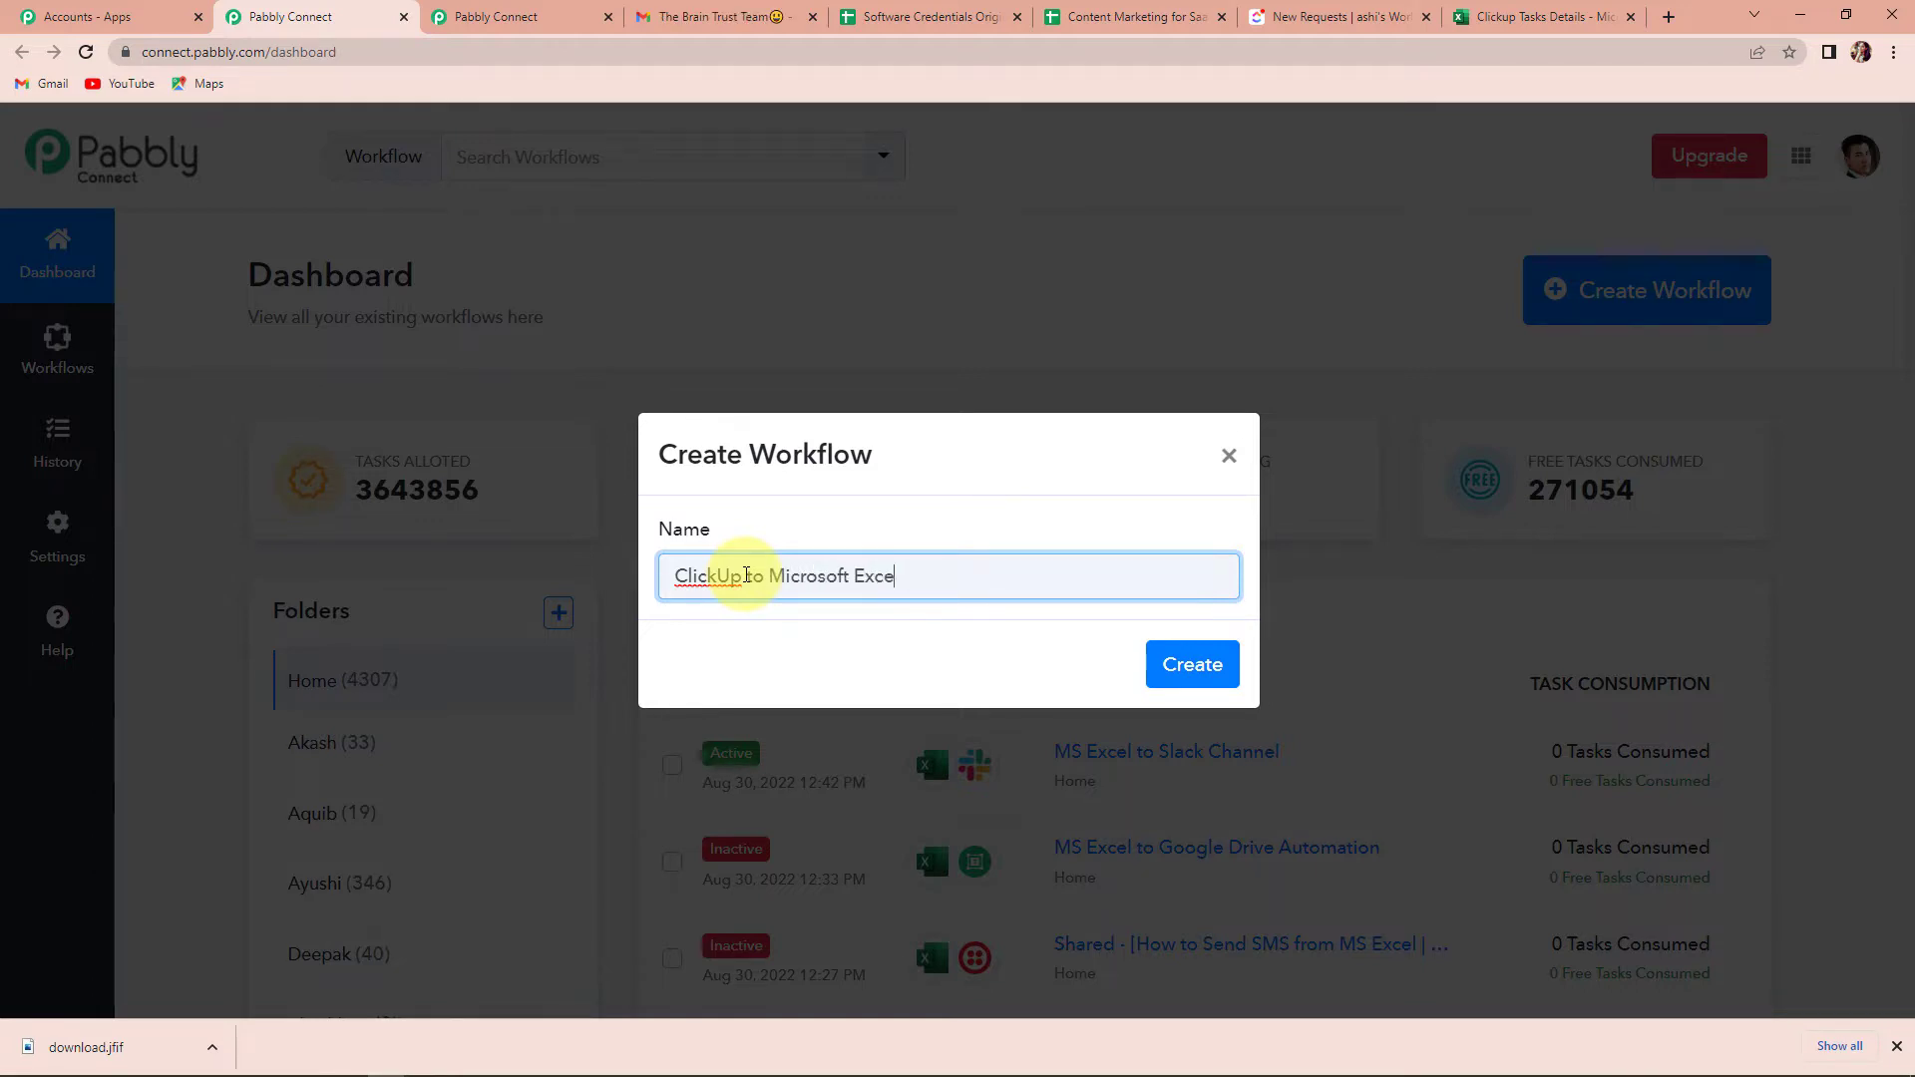
{"action": "left_click", "coordinate": [1157, 664]}
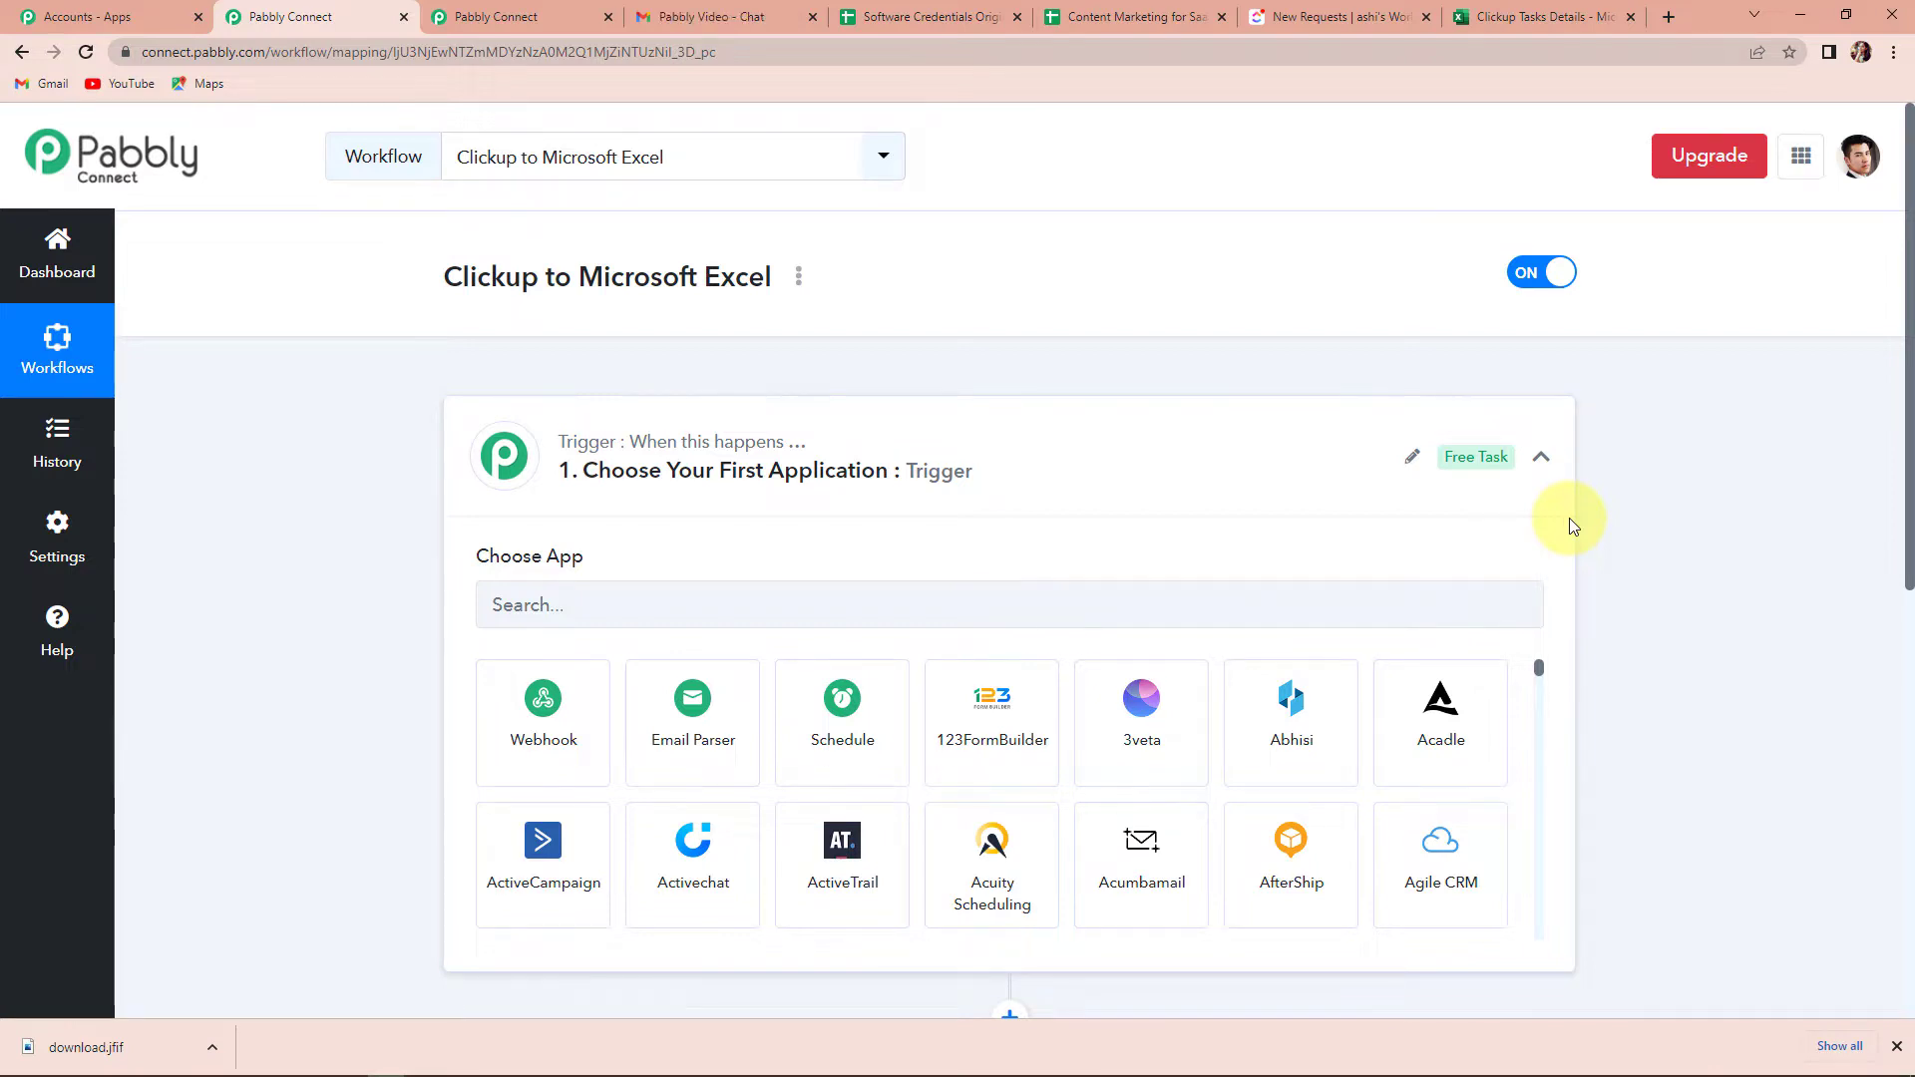
- Set the workflow's trigger application to ClickUp with New Task as the trigger event
{"action": "scroll", "coordinate": [1570, 524], "scroll_direction": "down", "scroll_amount": 4}
{"action": "scroll", "coordinate": [1018, 728], "scroll_direction": "up", "scroll_amount": 2}
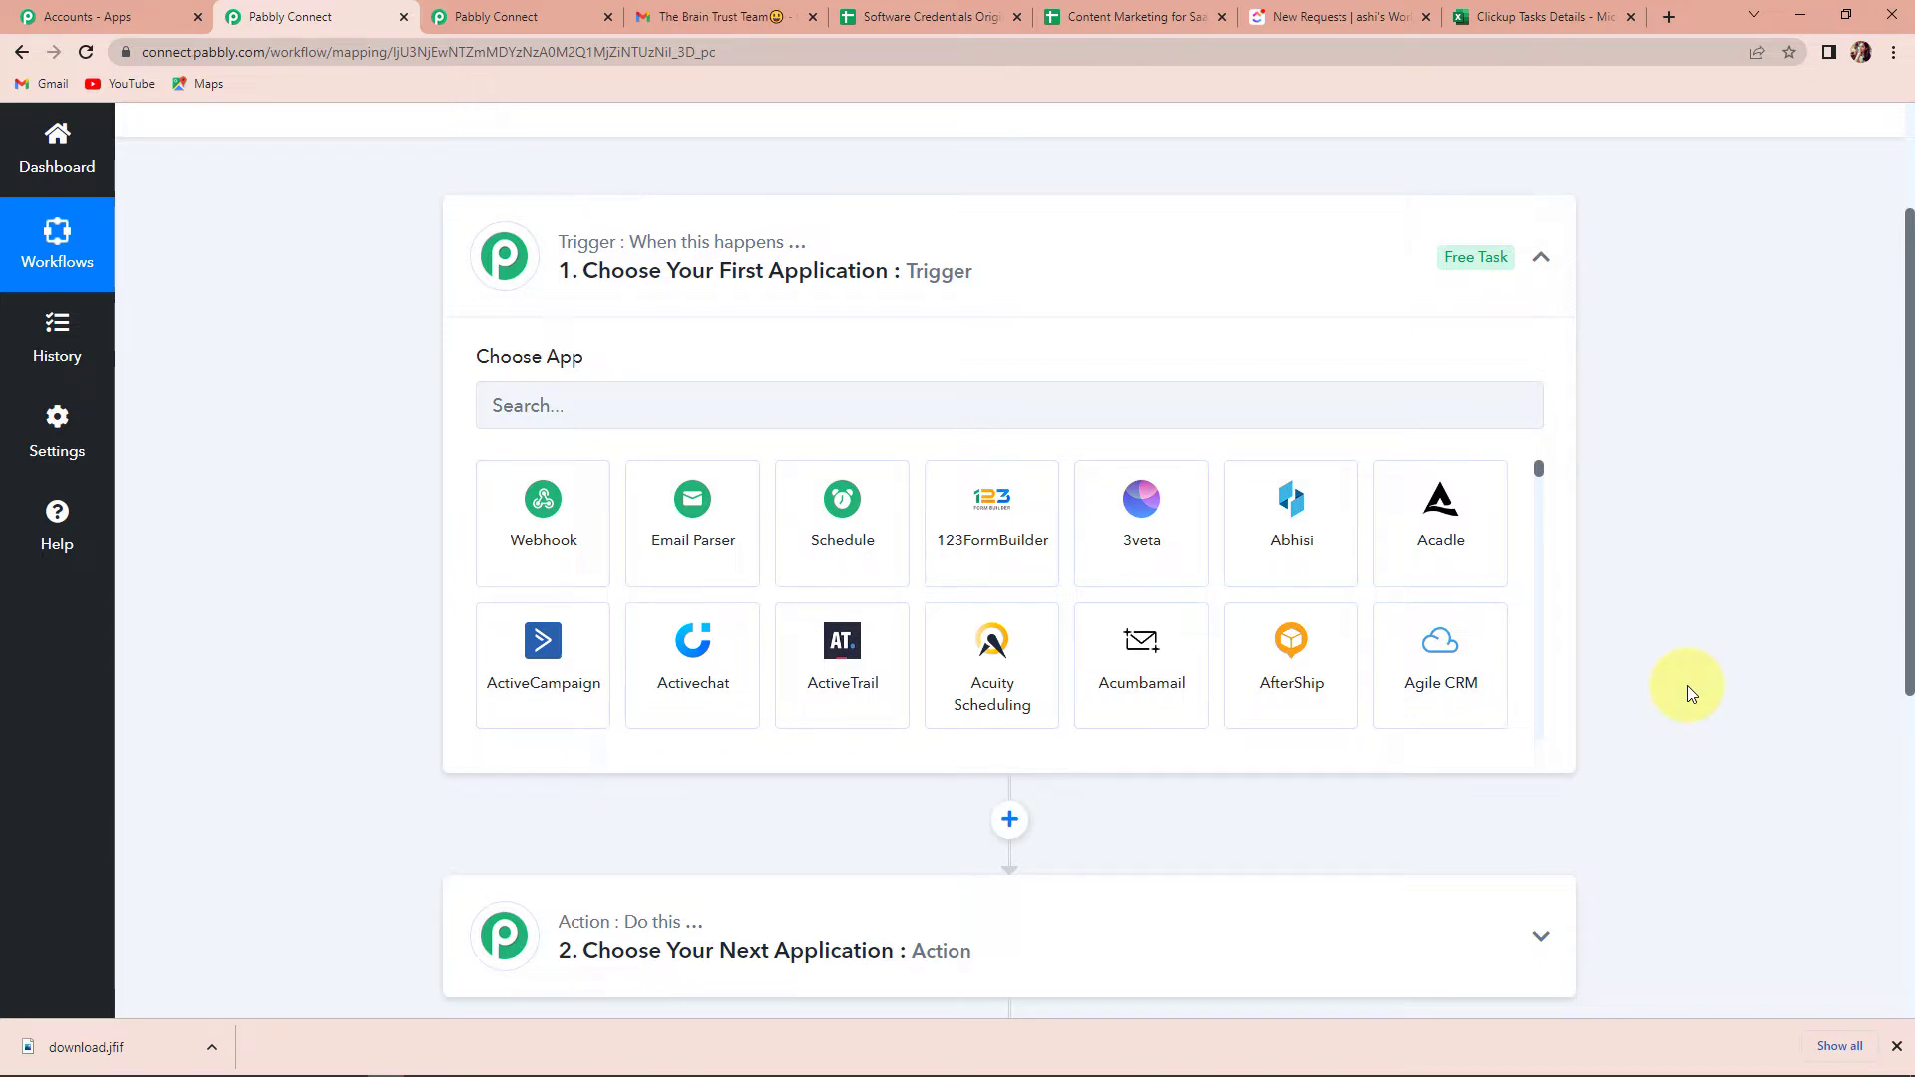
{"action": "left_click", "coordinate": [545, 412]}
{"action": "type", "text": "click"}
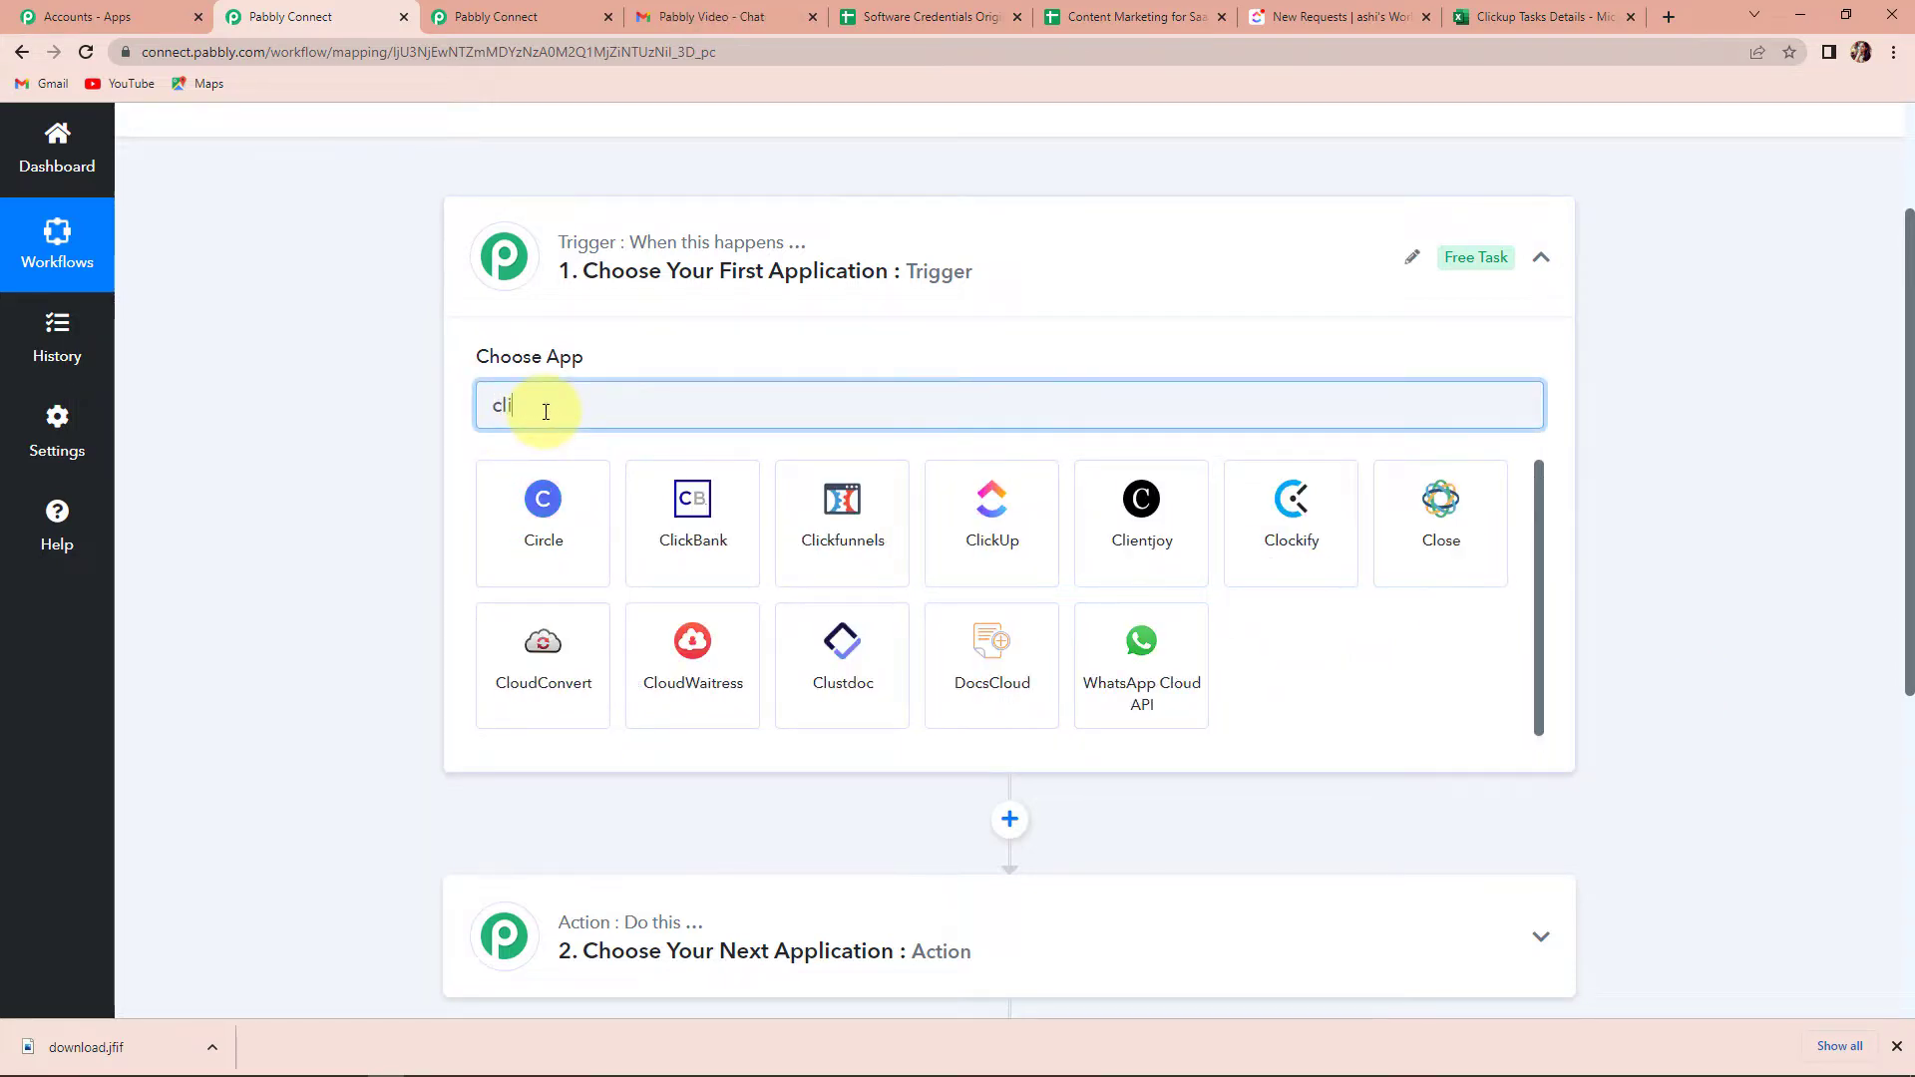
{"action": "left_click", "coordinate": [850, 534]}
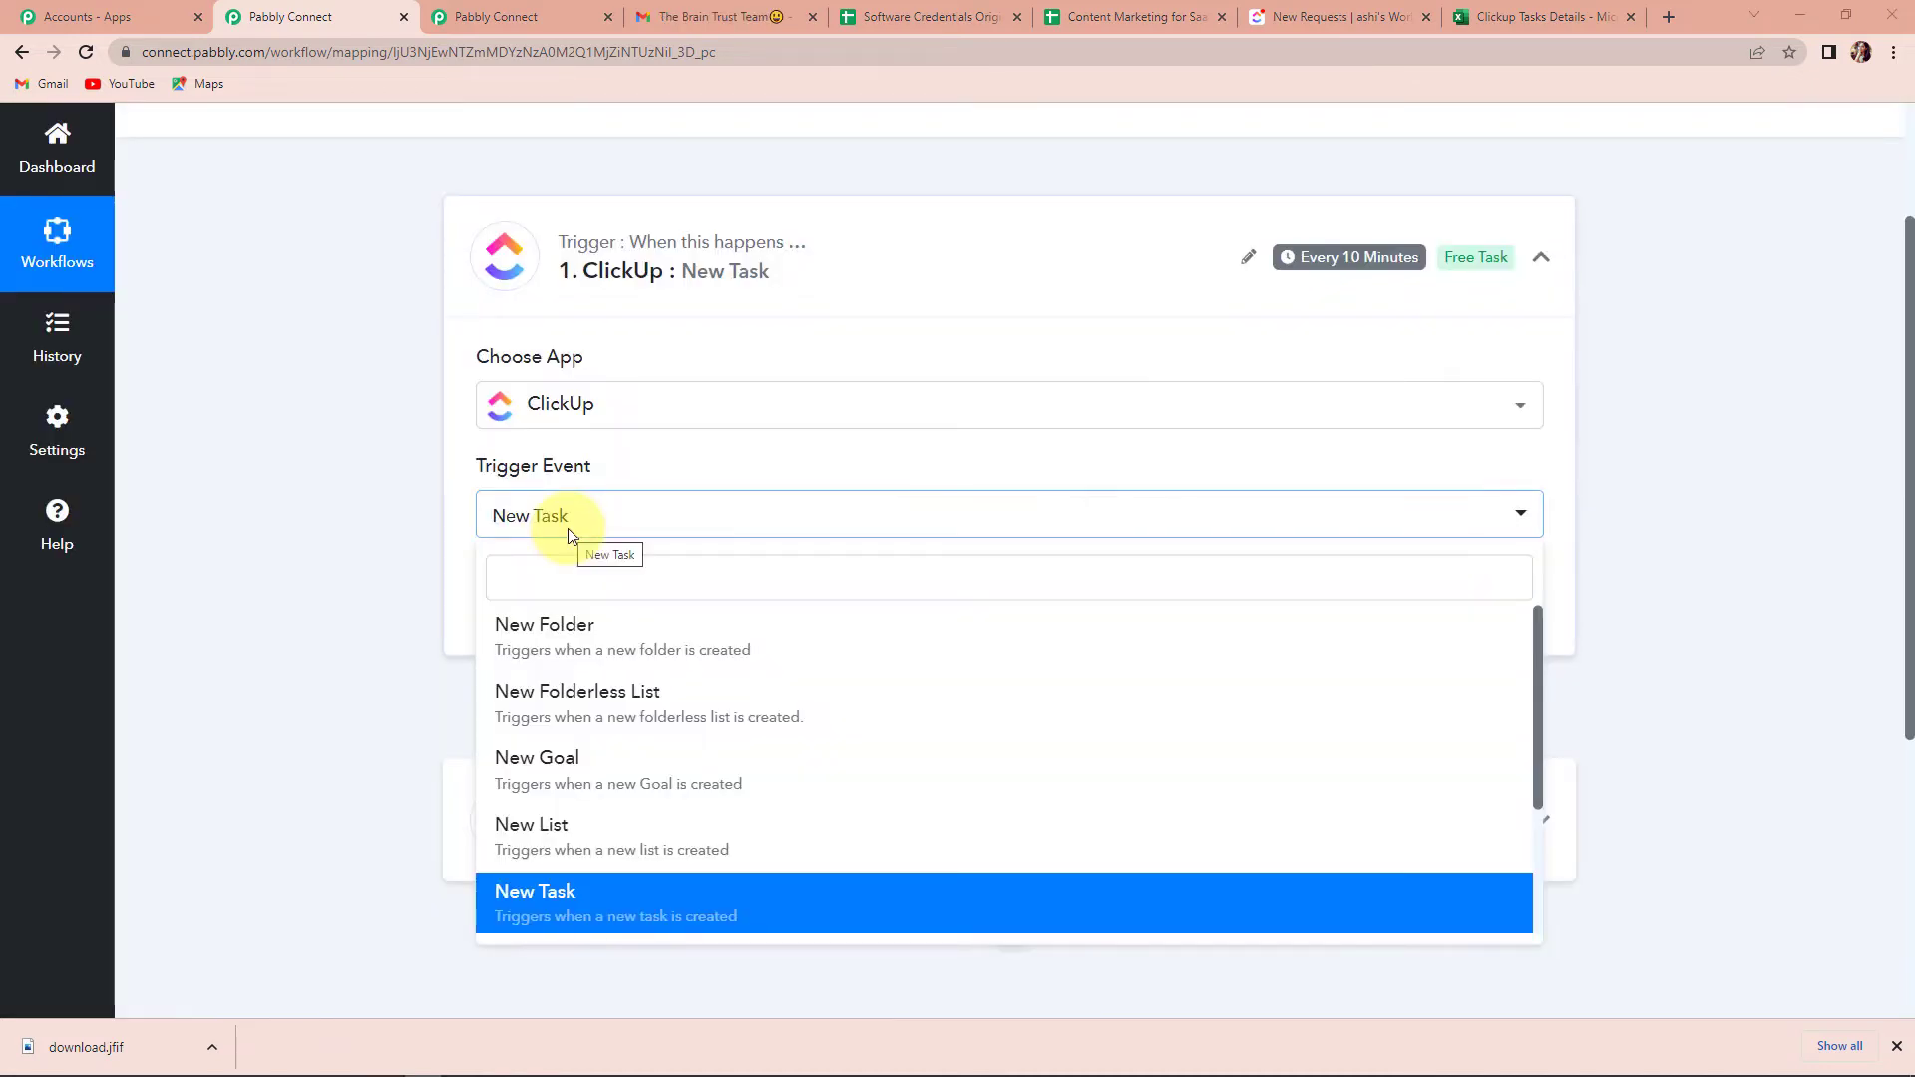
{"action": "left_click", "coordinate": [565, 900]}
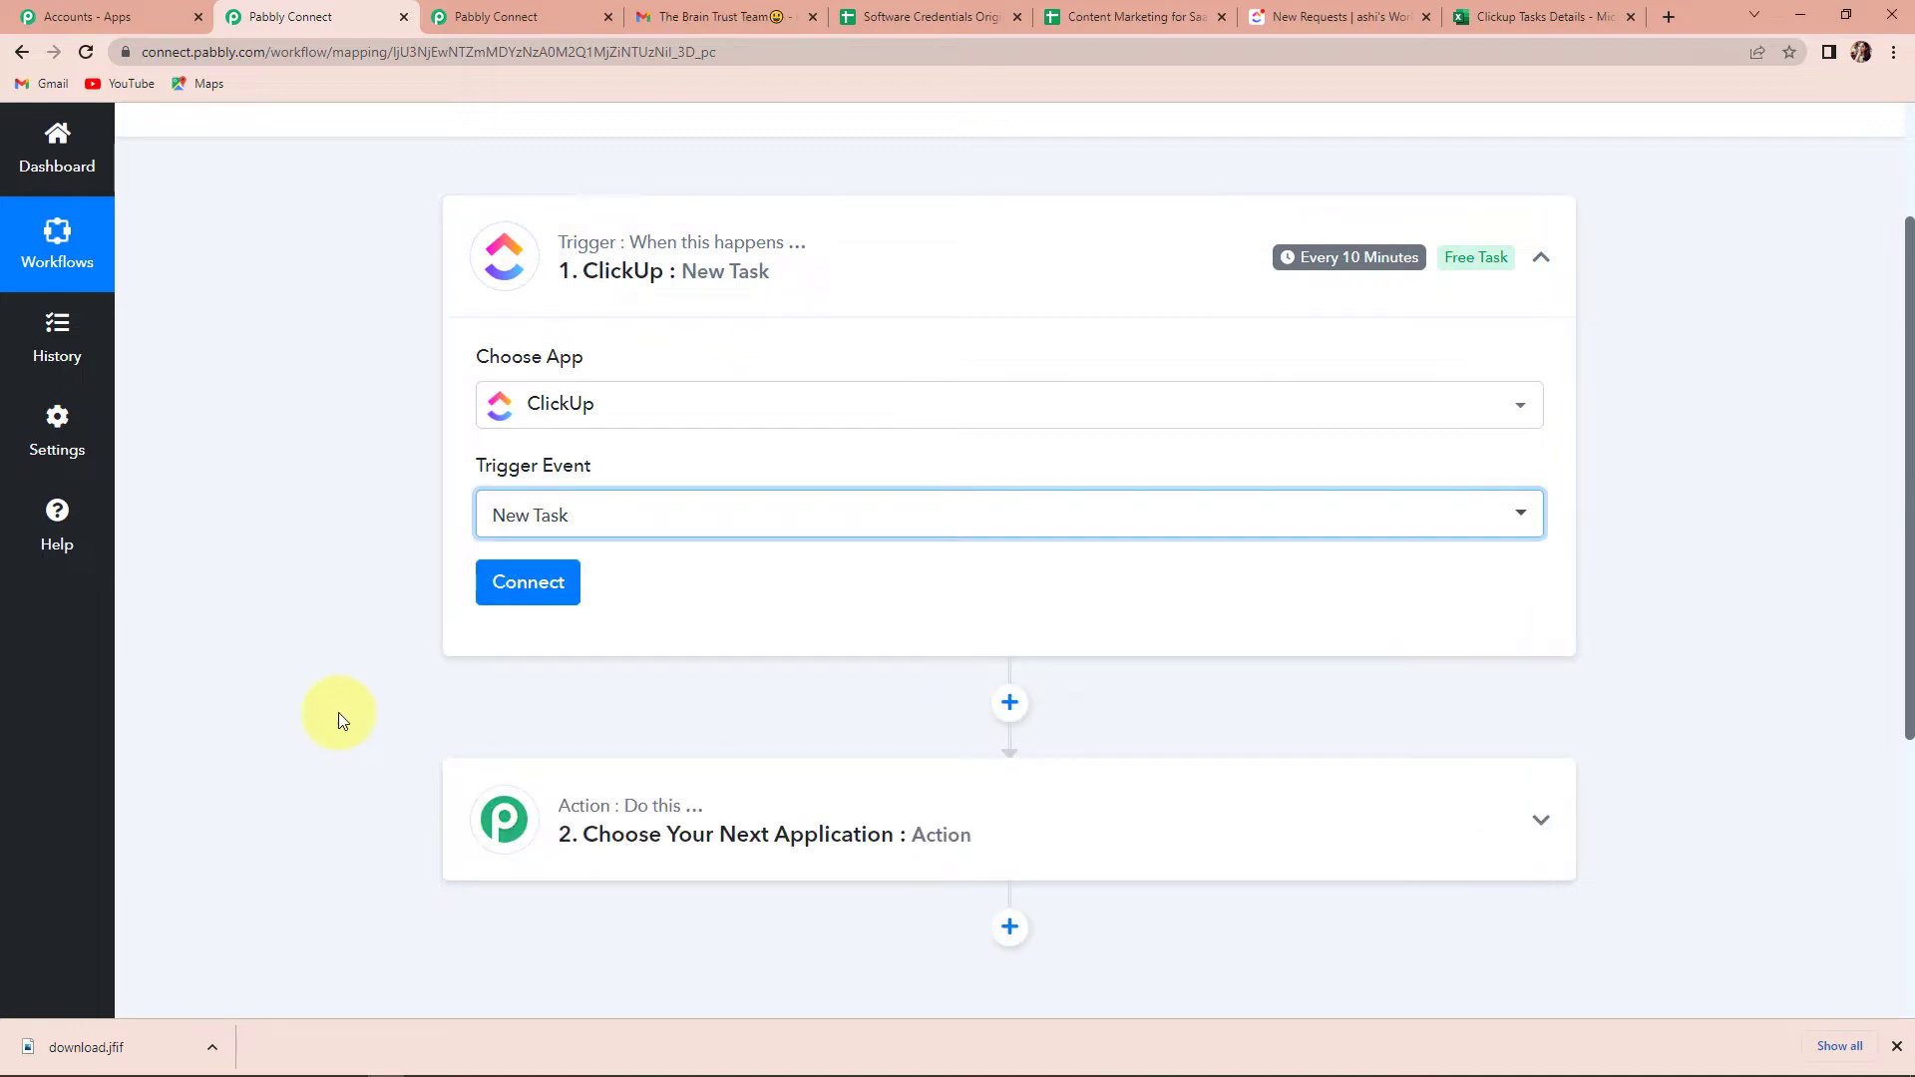
- Choose to add a new ClickUp connection for the trigger, and copy the API token from ClickUp's Apps settings
{"action": "left_click", "coordinate": [514, 593]}
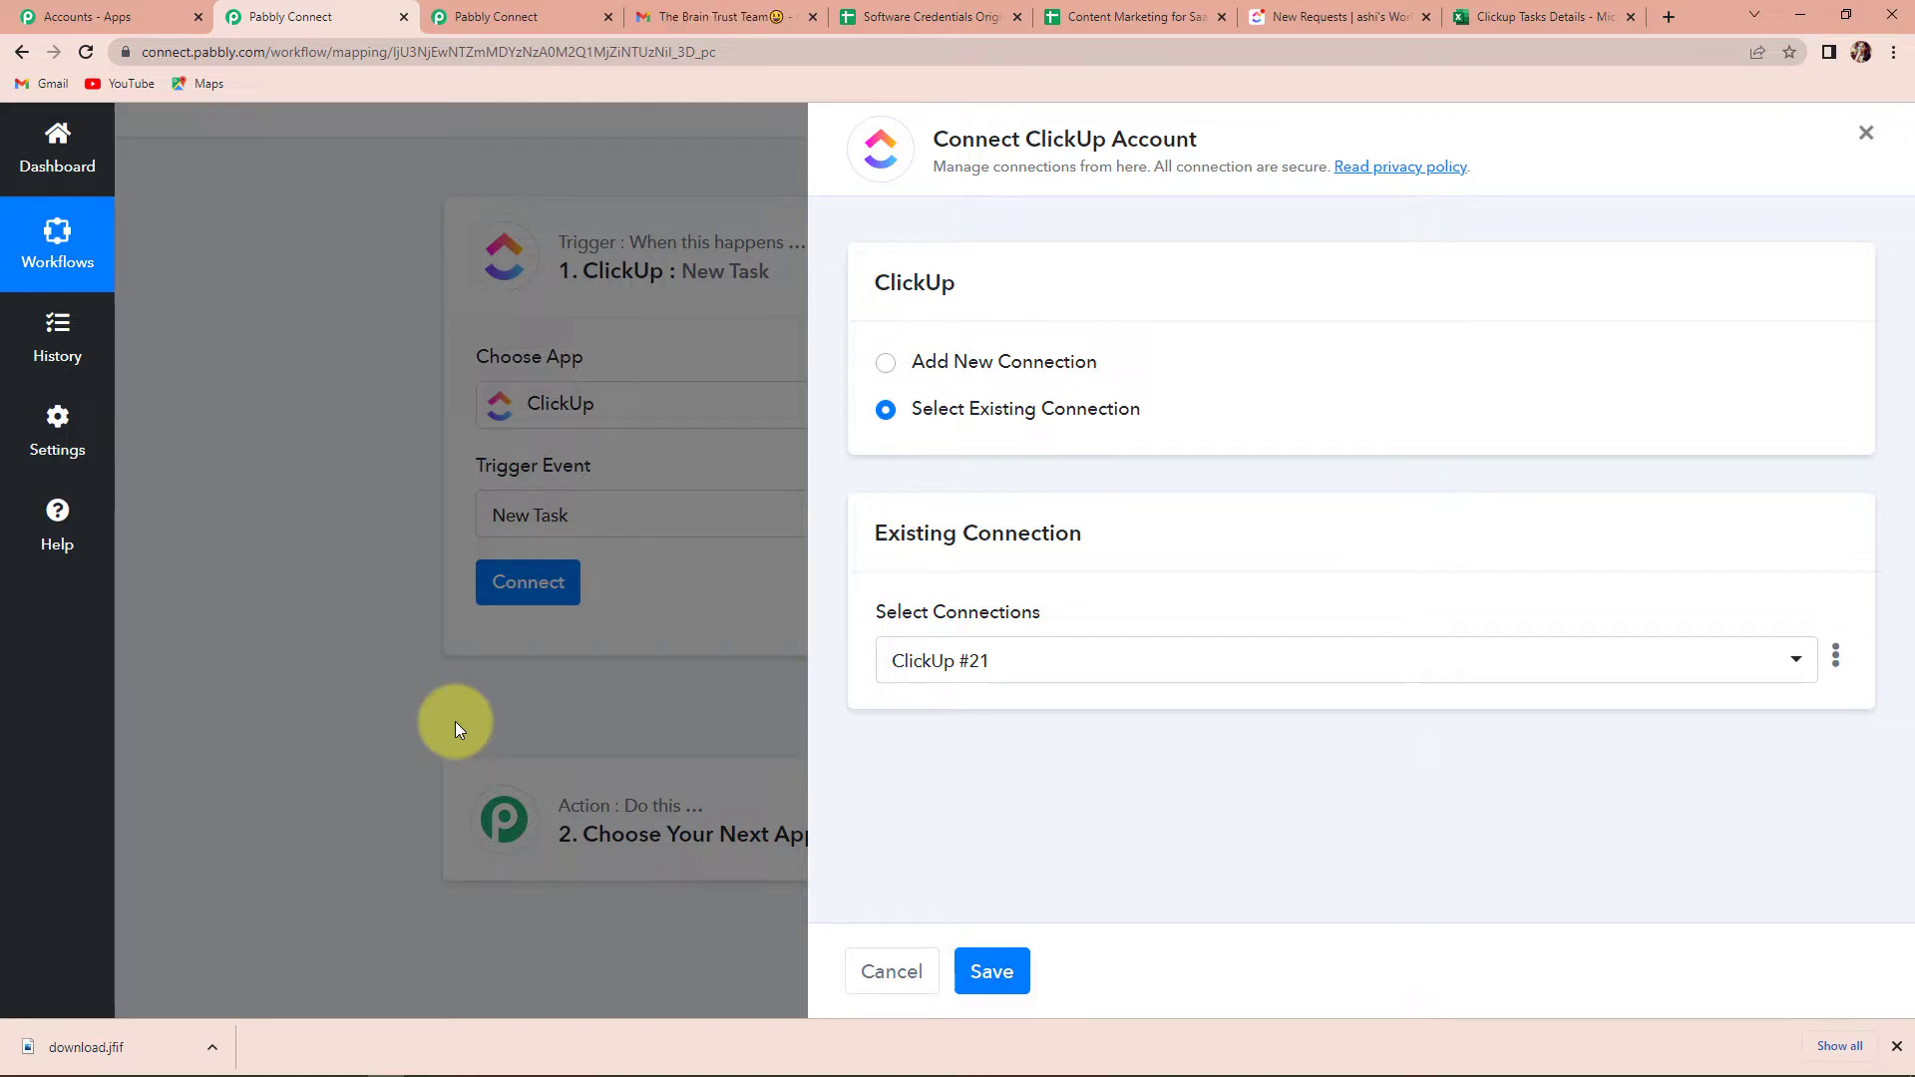
{"action": "left_click", "coordinate": [885, 362]}
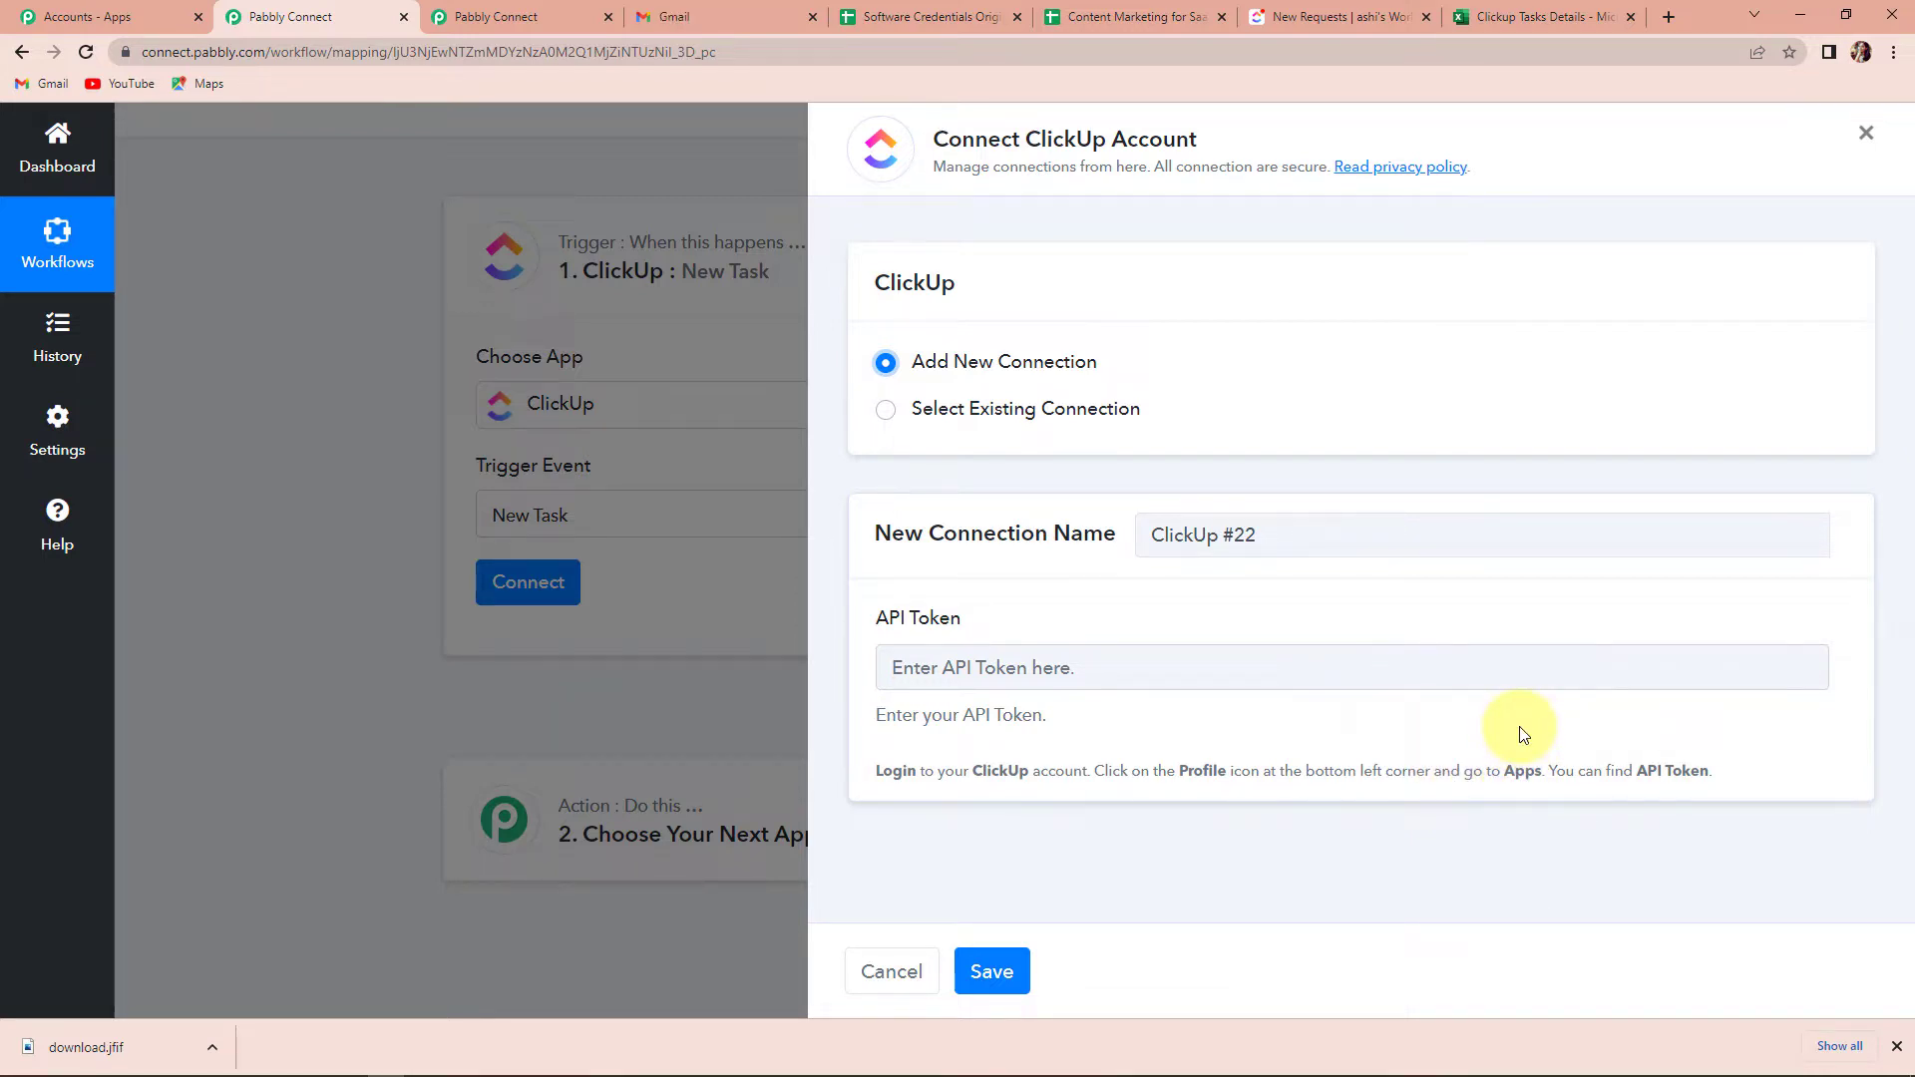
{"action": "left_click", "coordinate": [1306, 16]}
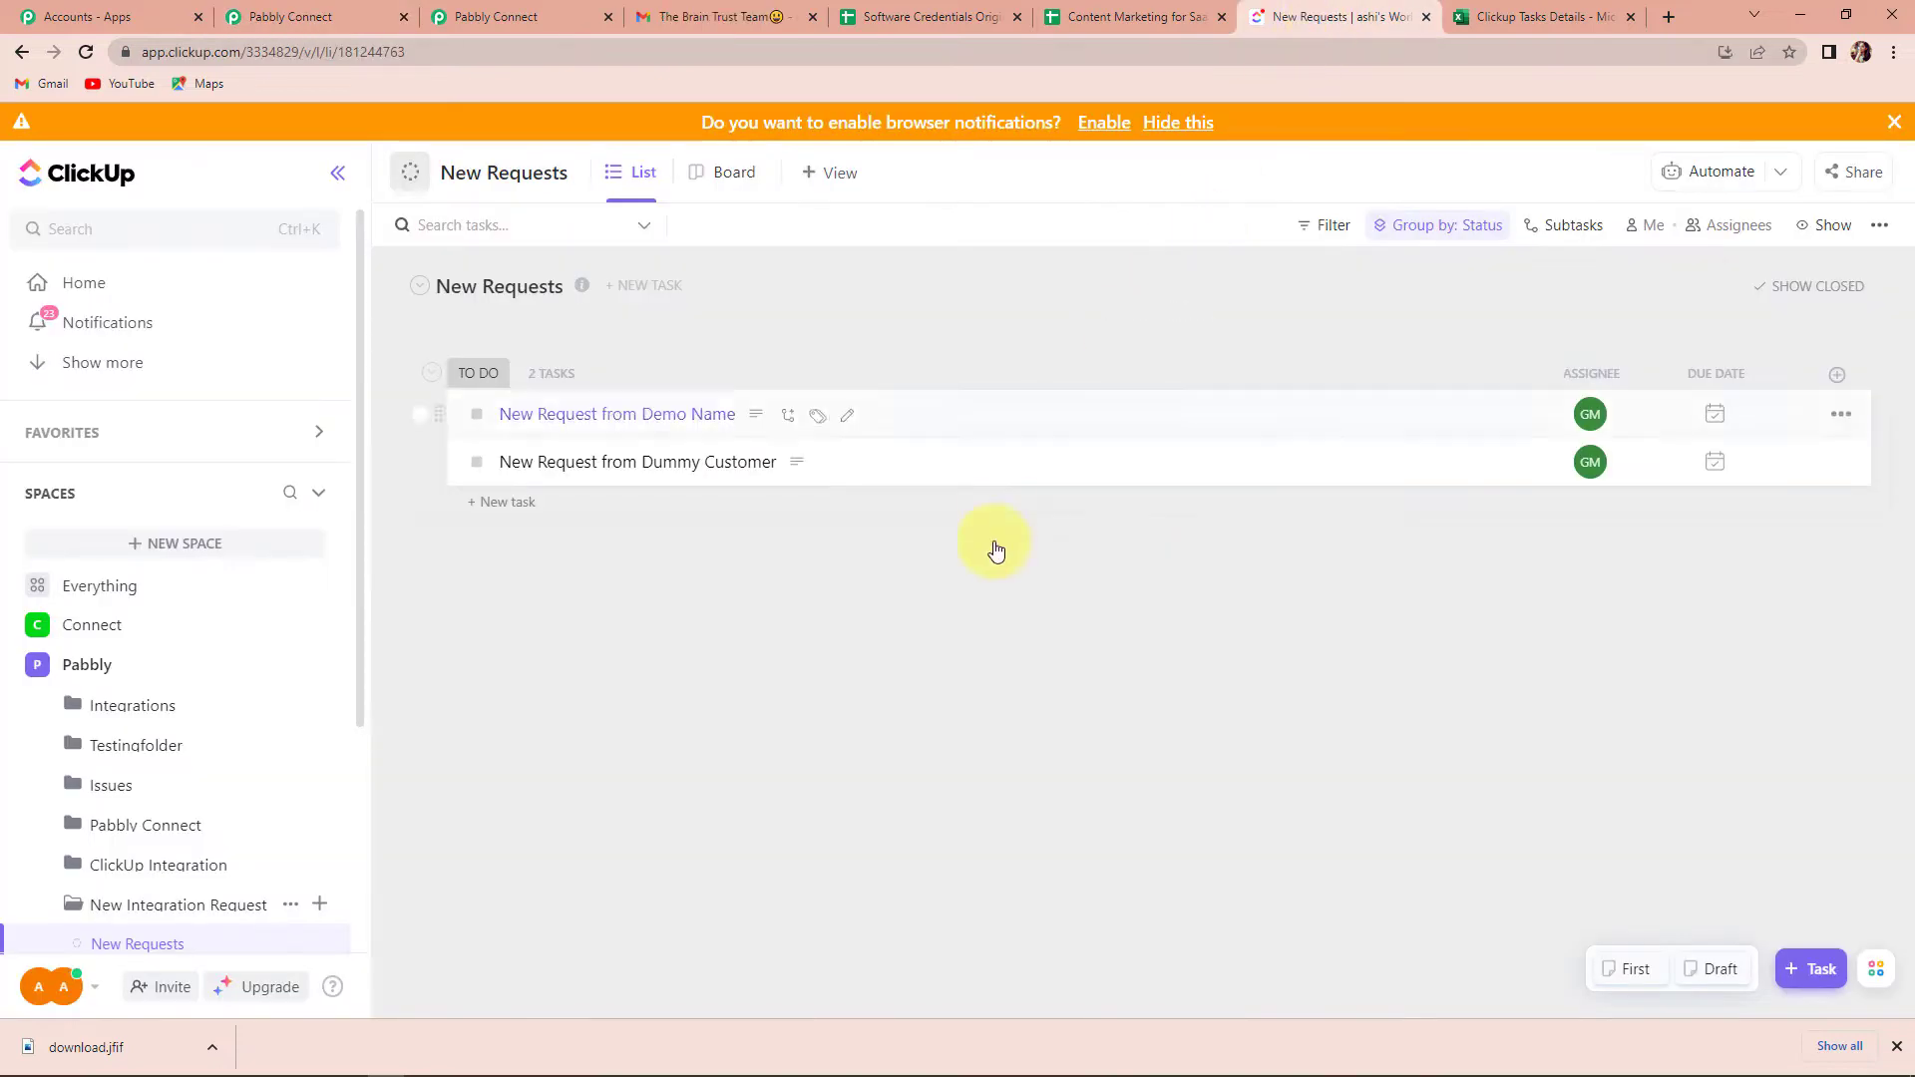
{"action": "left_click", "coordinate": [64, 989]}
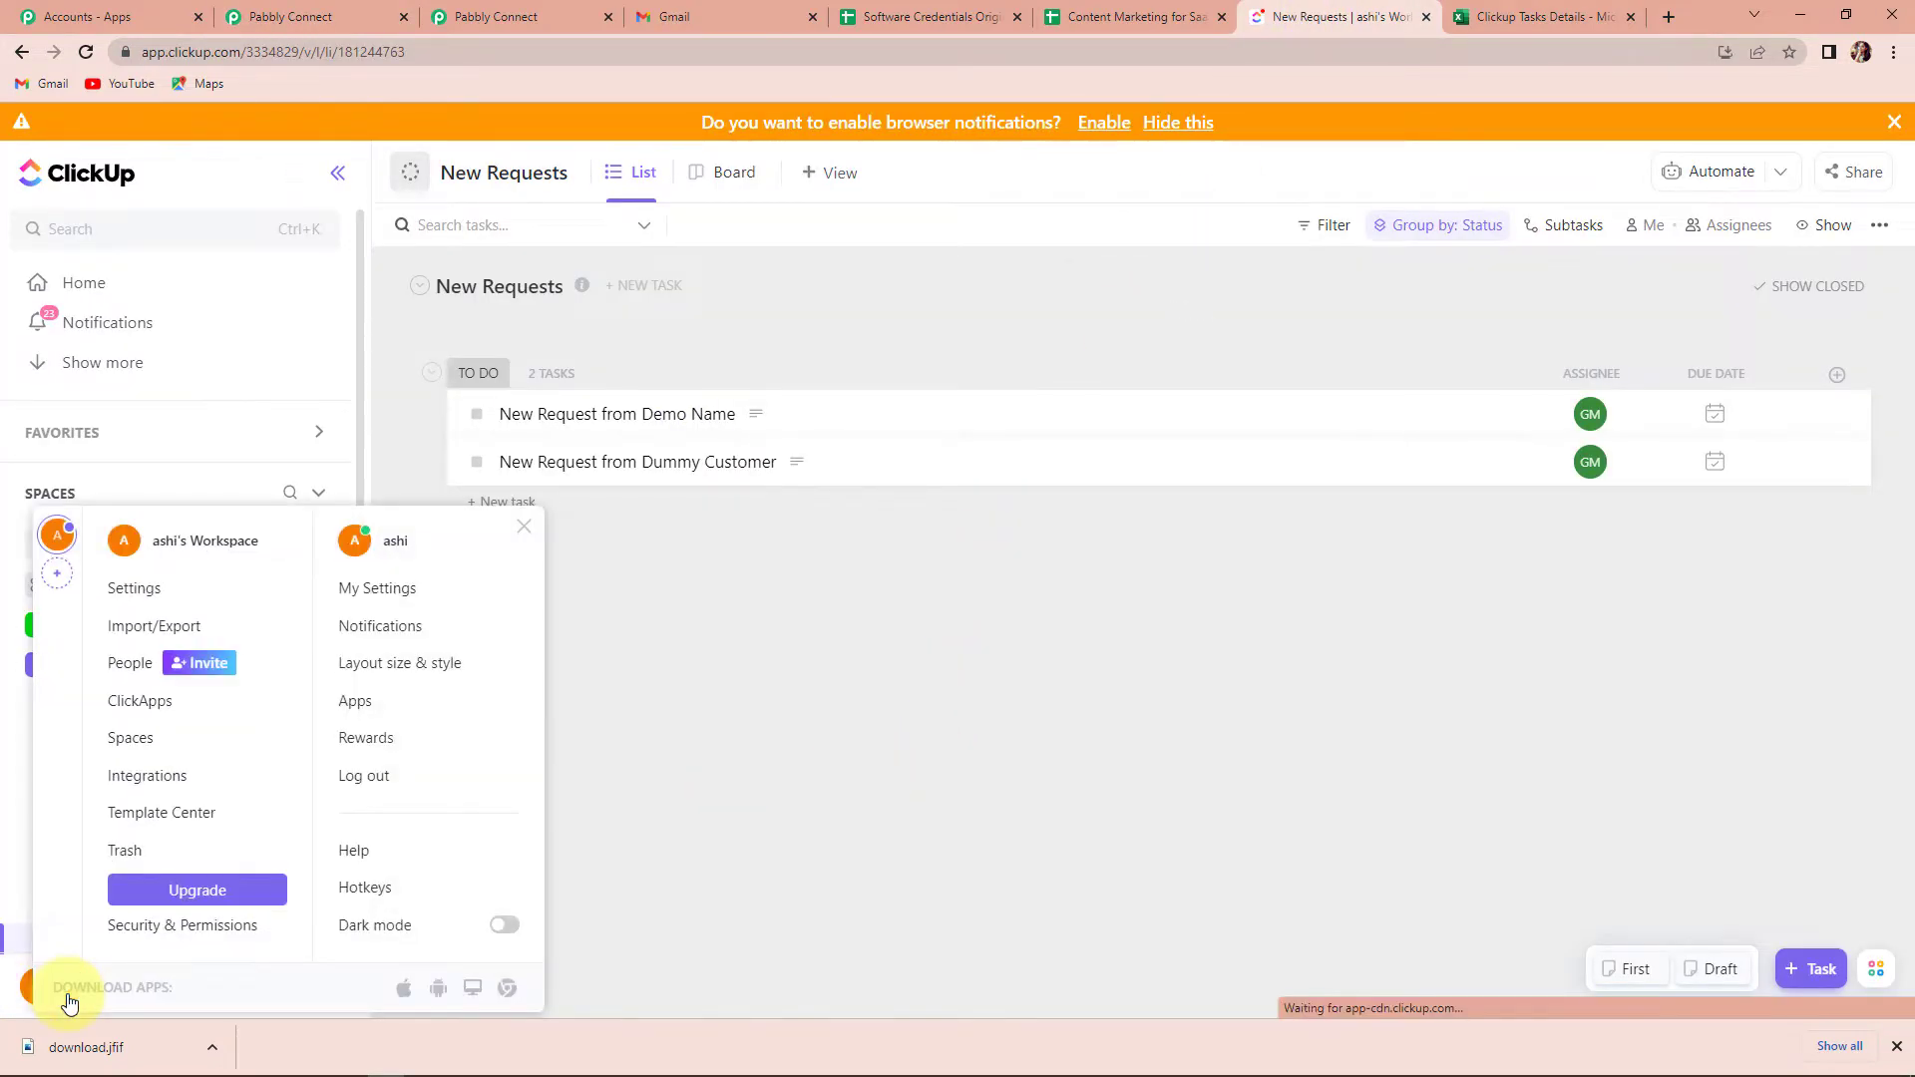
{"action": "left_click", "coordinate": [358, 709]}
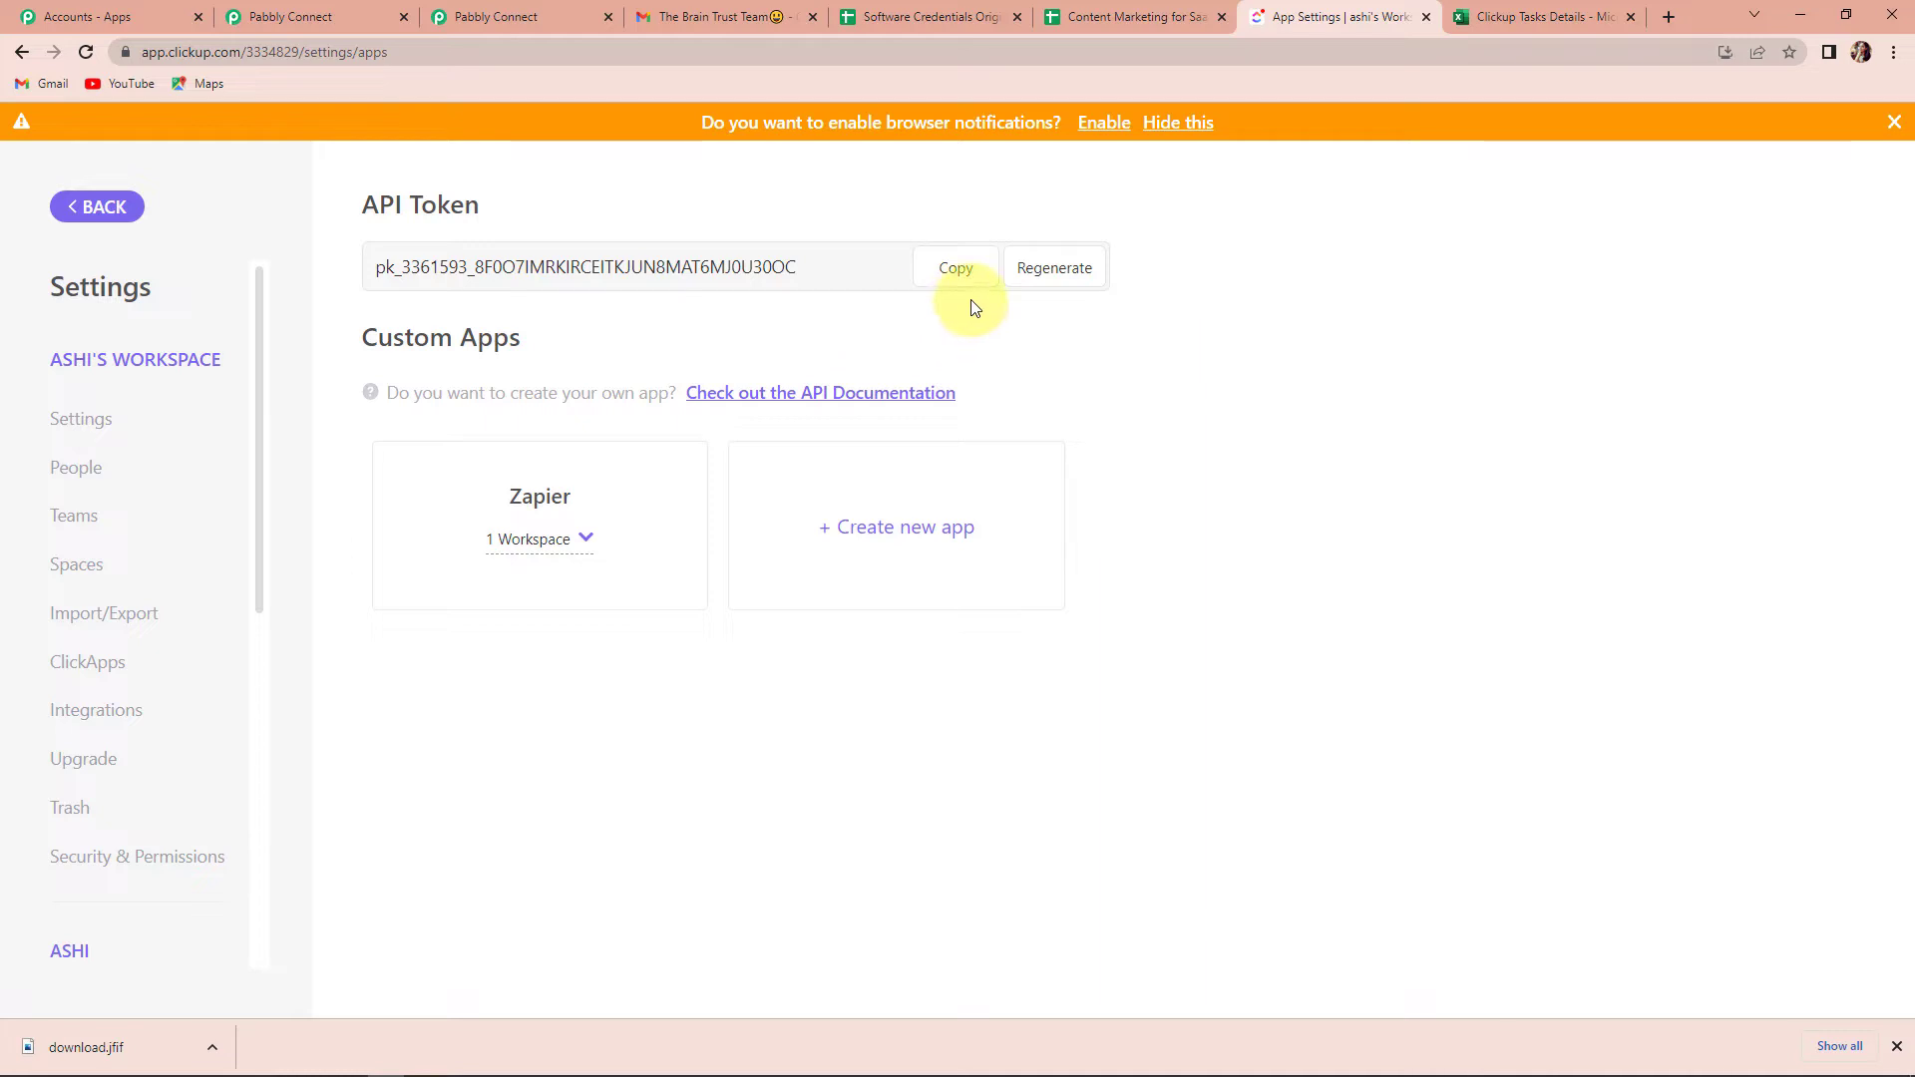
{"action": "left_click", "coordinate": [955, 268]}
- Return to the Pabbly Connect workflow, paste the API token for the new ClickUp connection, and save it
{"action": "left_click", "coordinate": [303, 12]}
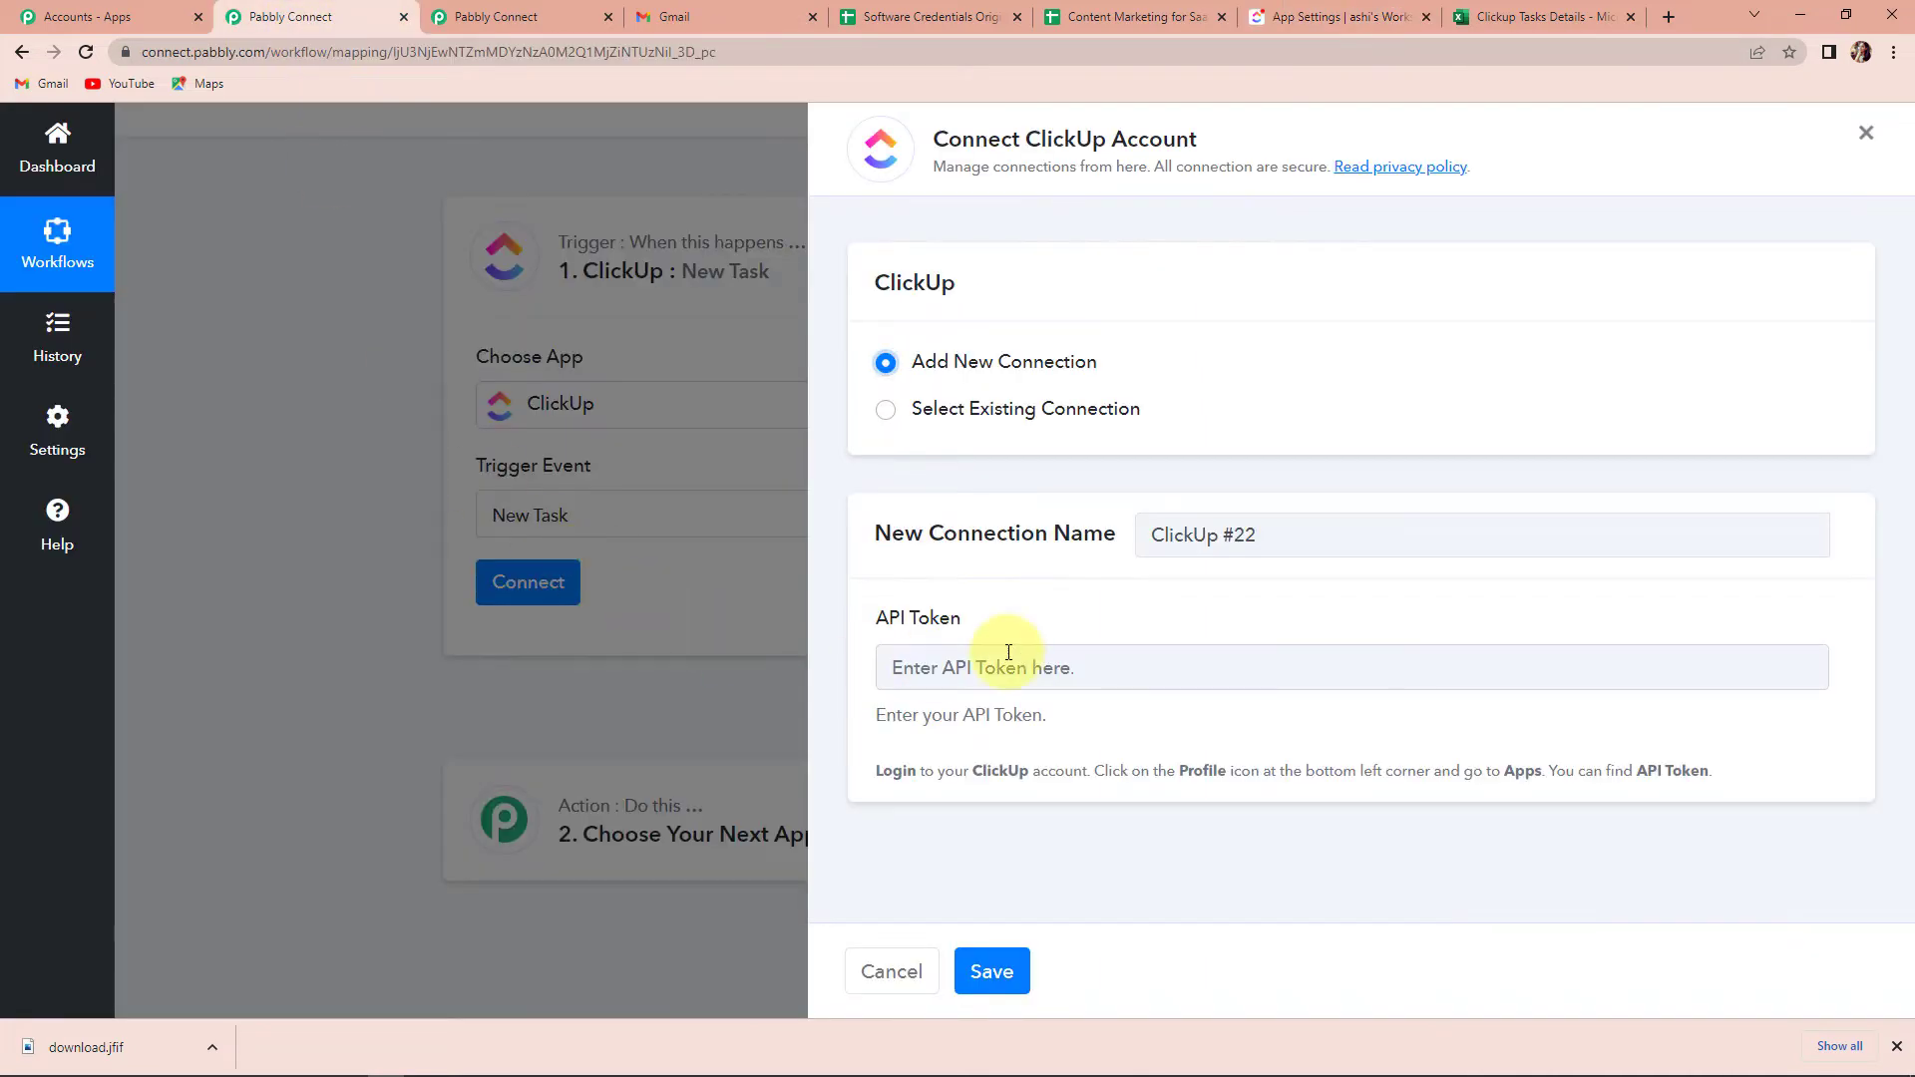
{"action": "left_click", "coordinate": [1005, 668]}
{"action": "key", "text": "ctrl+v"}
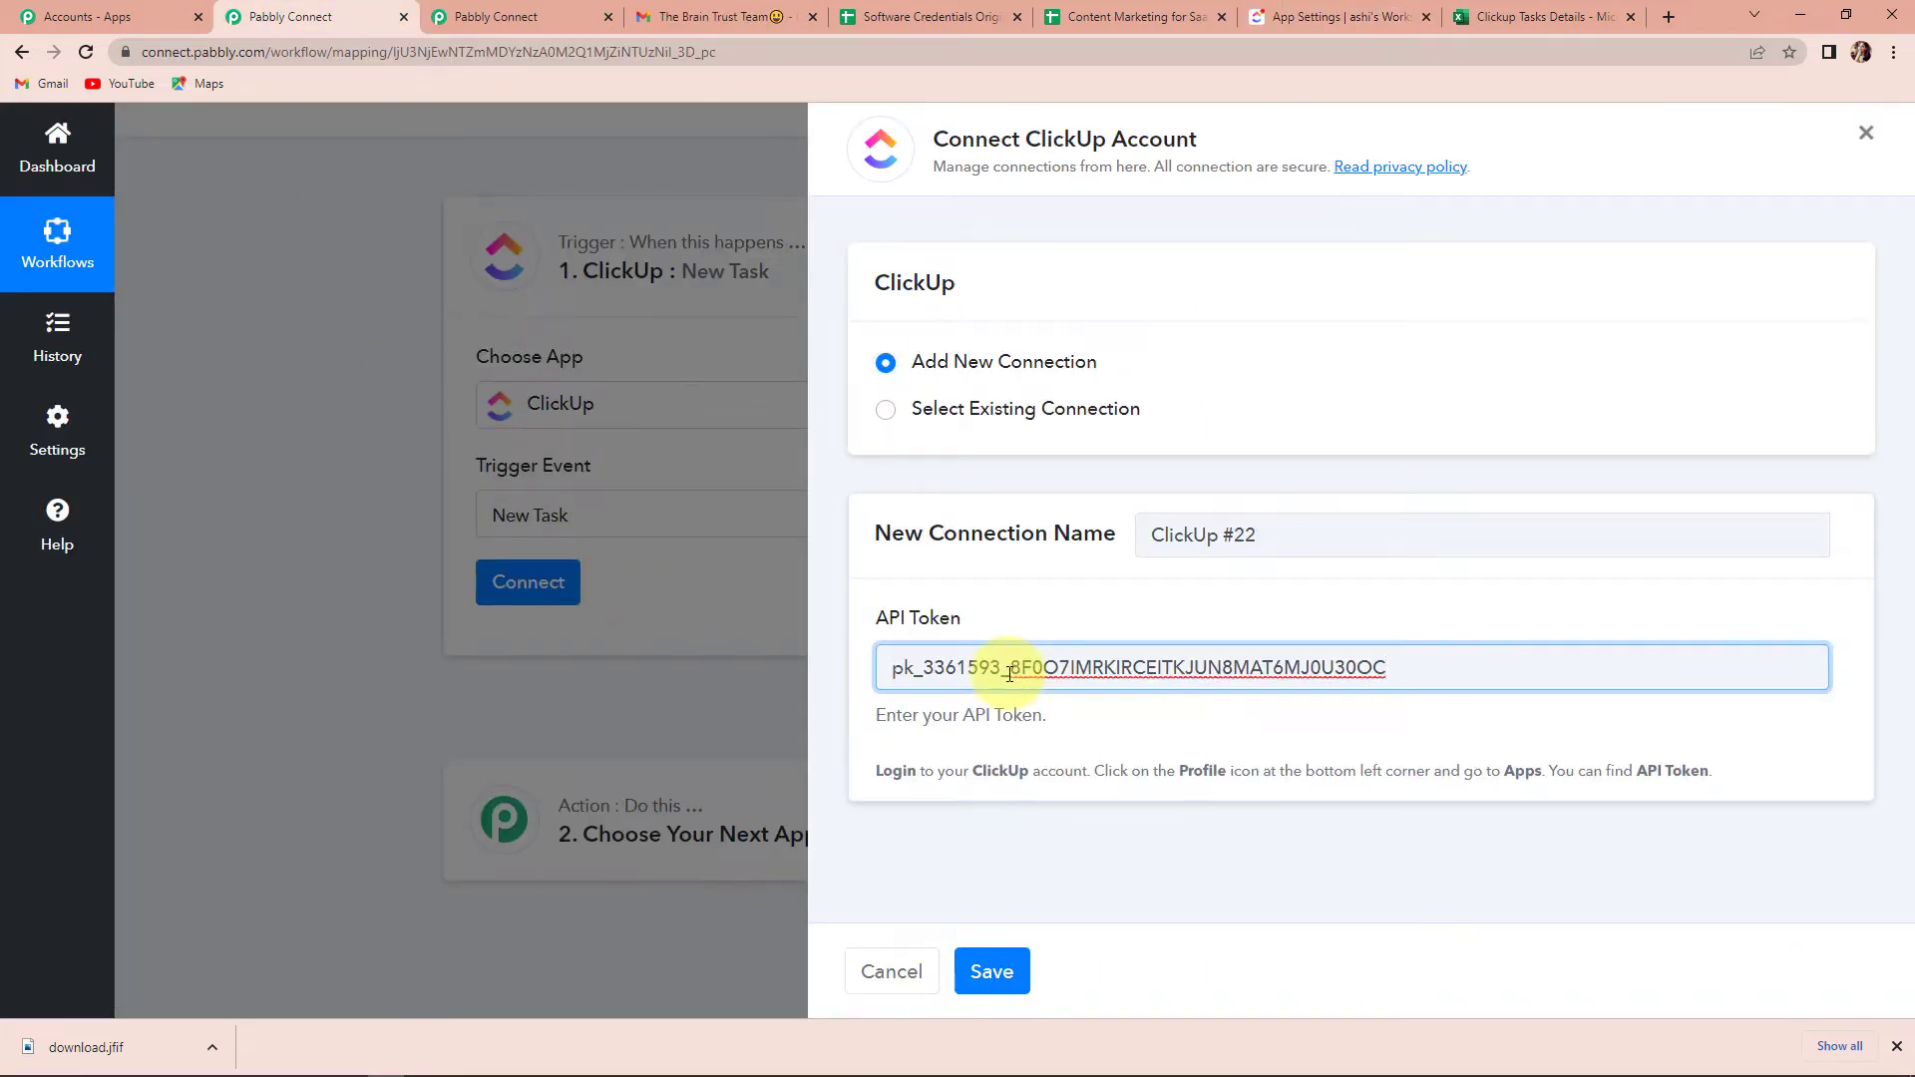
{"action": "left_click", "coordinate": [991, 974]}
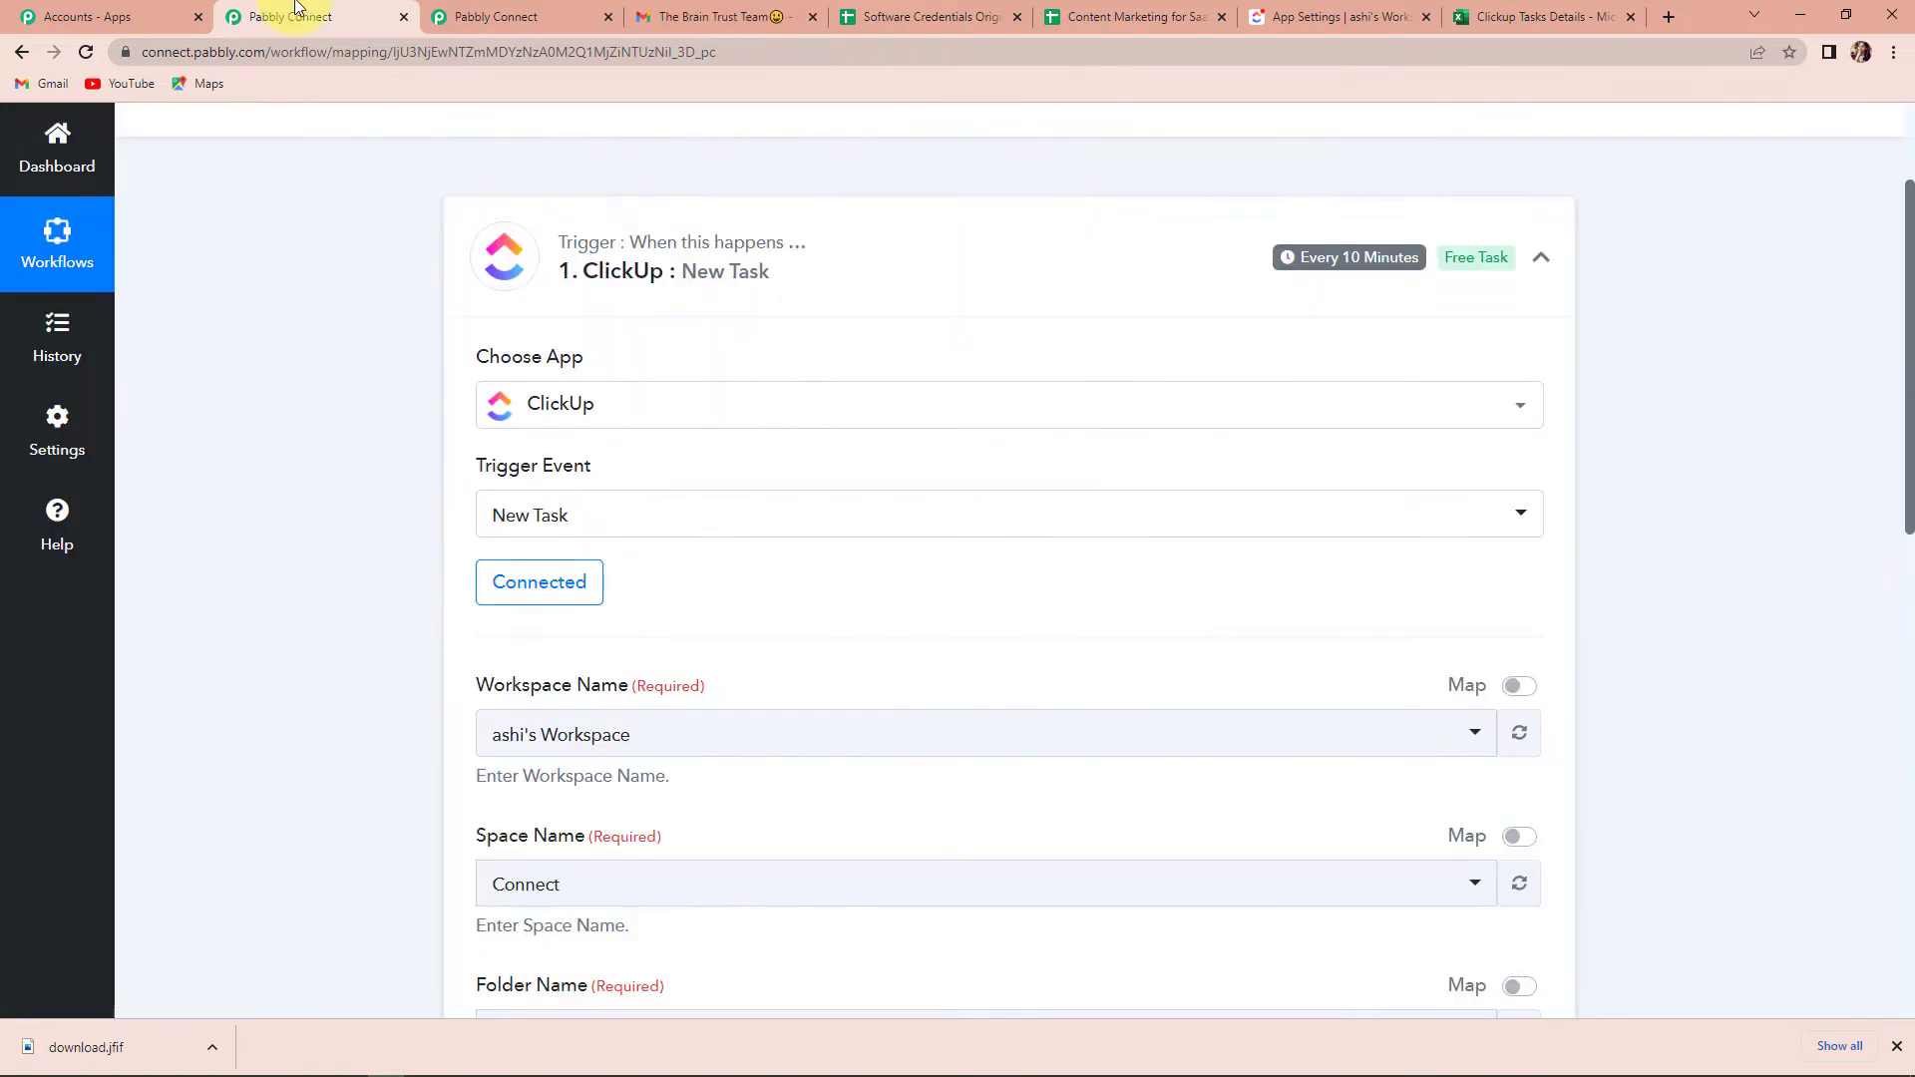
{"action": "scroll", "coordinate": [671, 664], "scroll_direction": "down", "scroll_amount": 3}
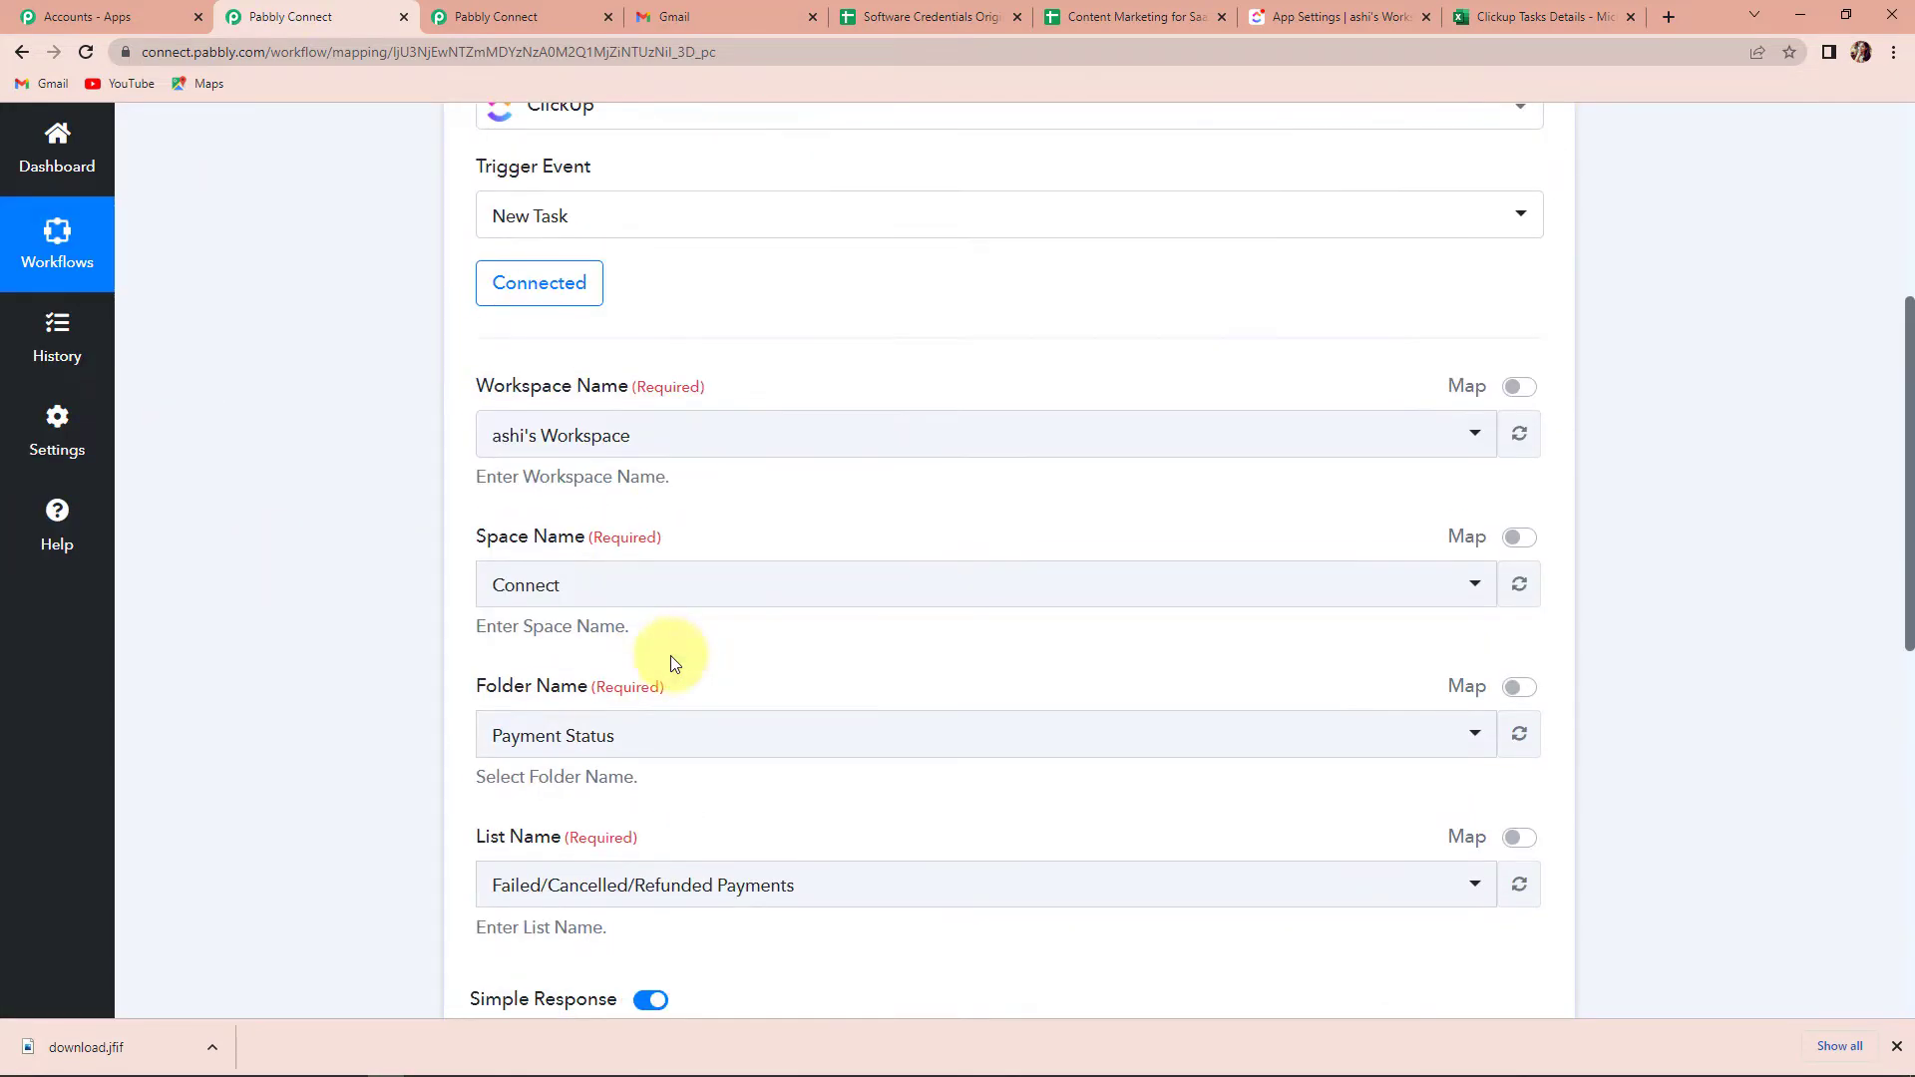
{"action": "scroll", "coordinate": [632, 534], "scroll_direction": "down", "scroll_amount": 3}
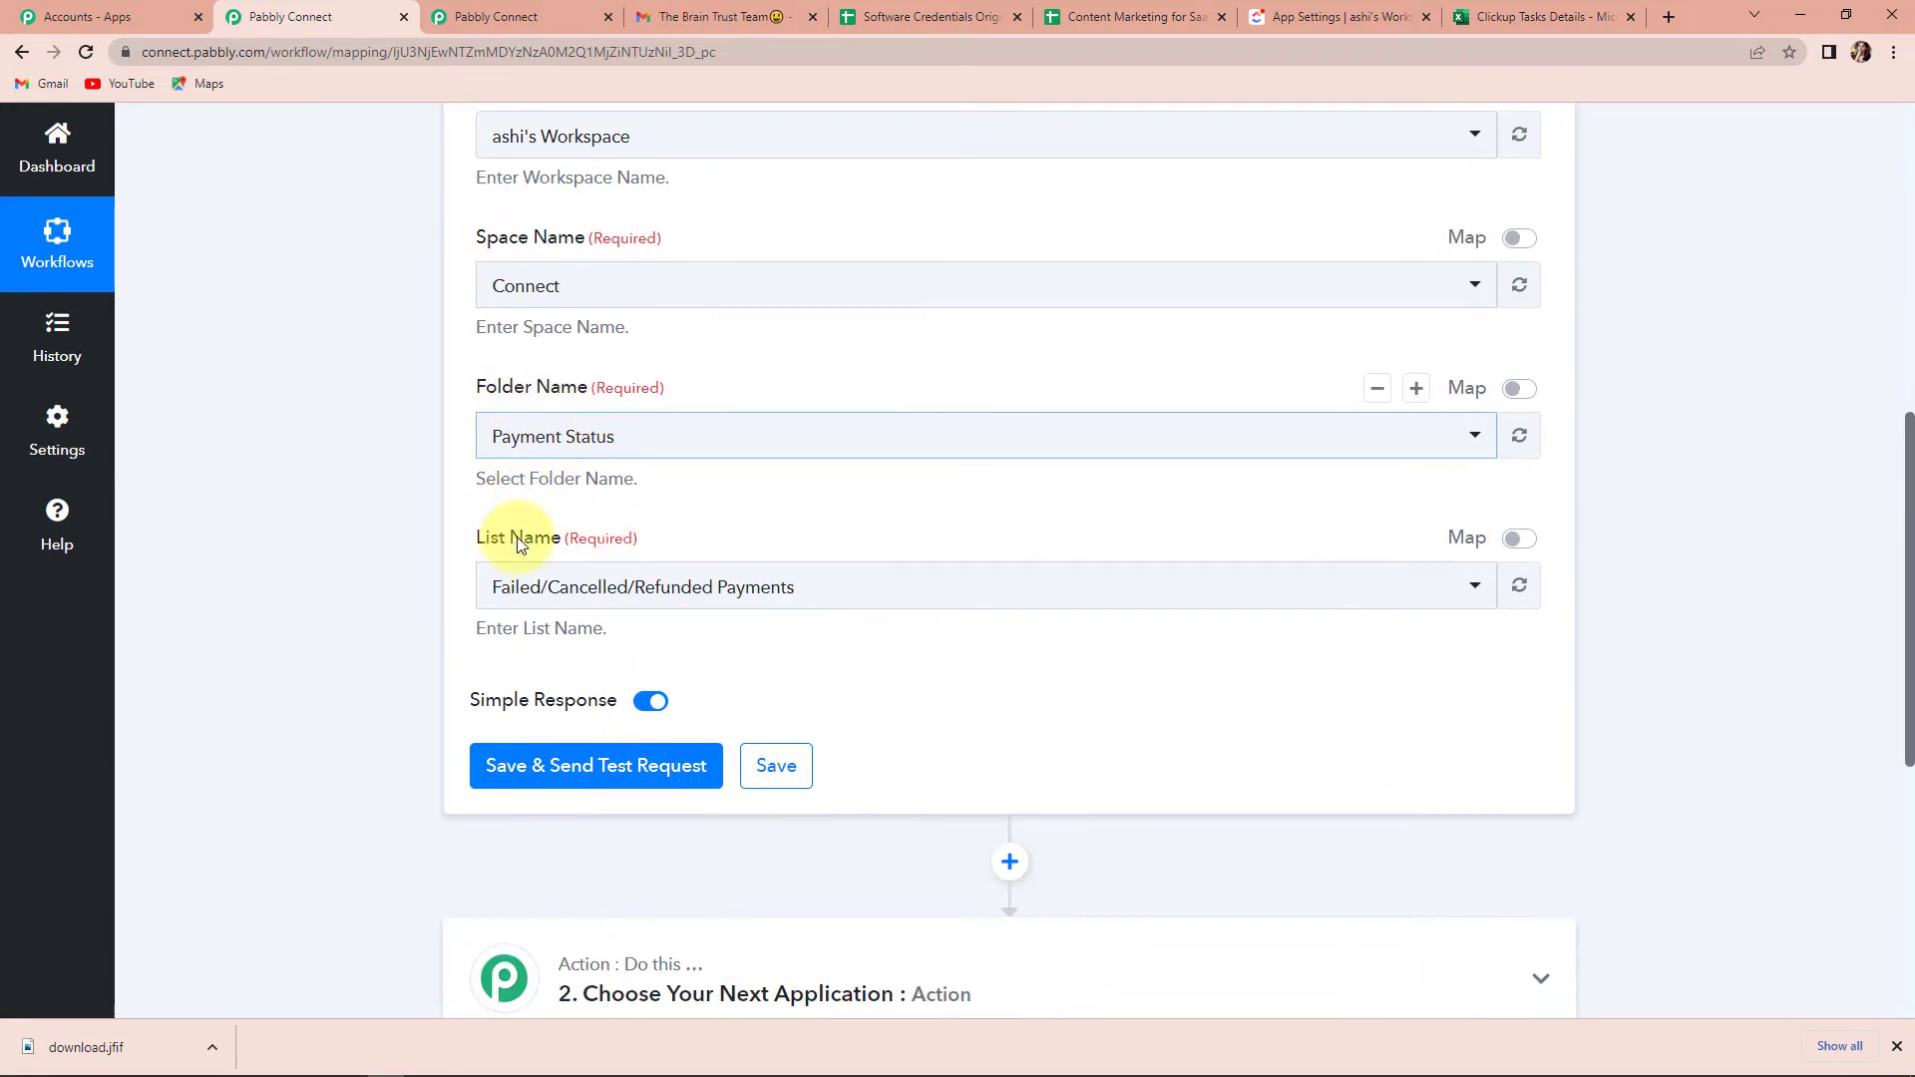
{"action": "scroll", "coordinate": [644, 560], "scroll_direction": "up", "scroll_amount": 1}
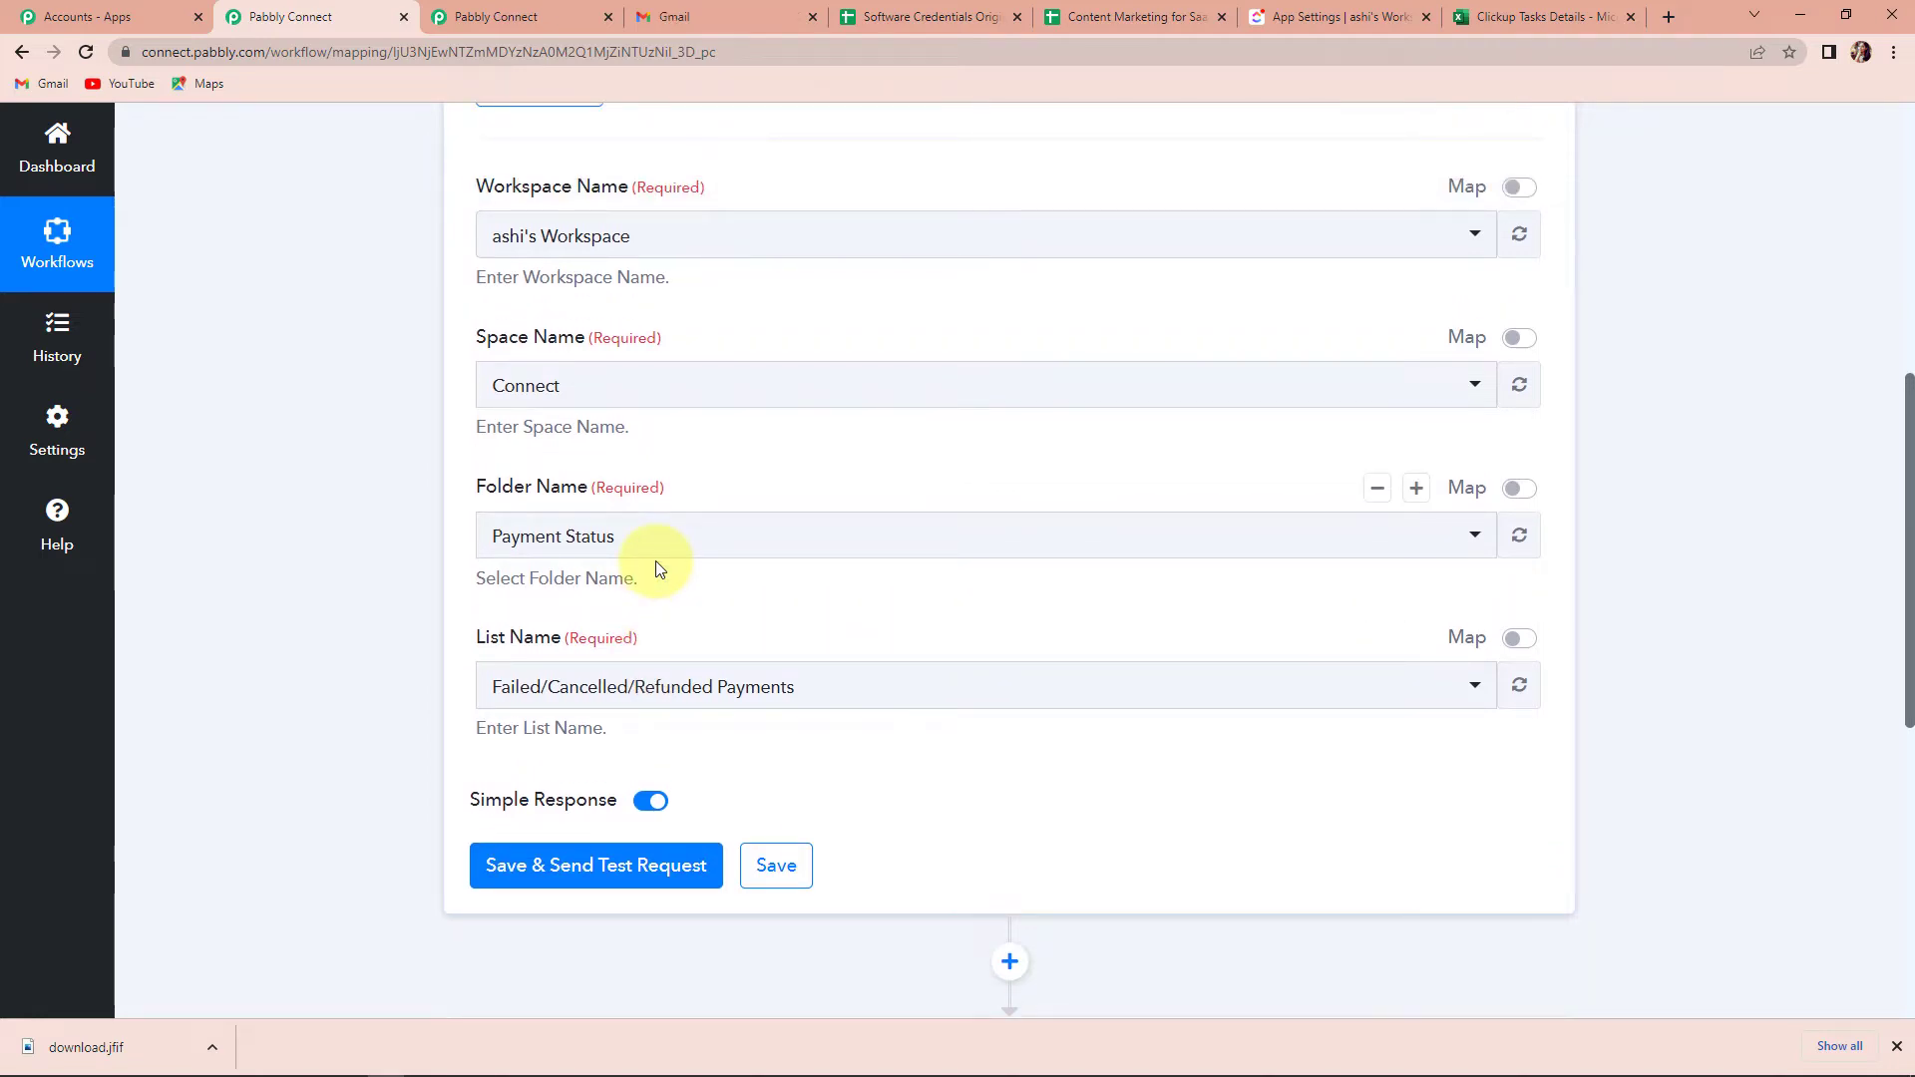
- Switch to ClickUp, leave the settings, and open the ClickUp Tasks list in the Pabbly space's Integrations folder
{"action": "left_click", "coordinate": [1296, 18]}
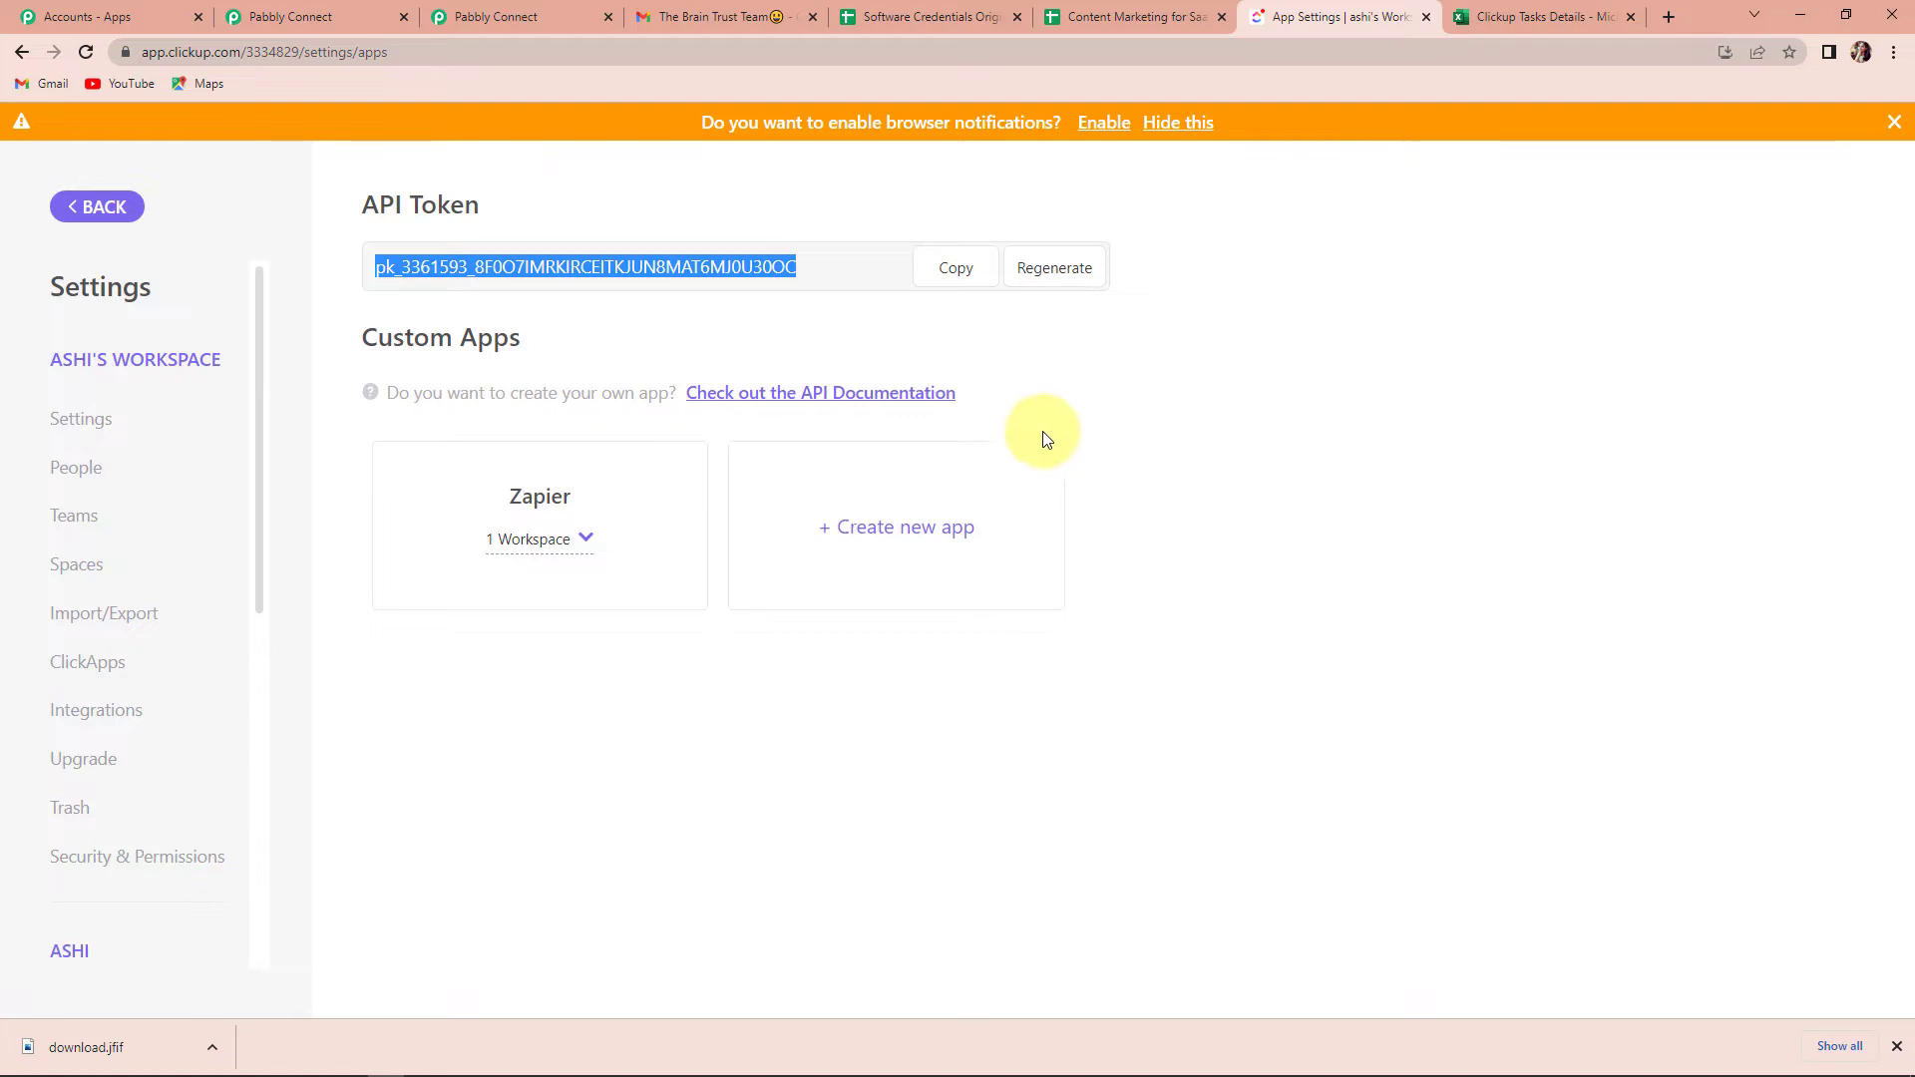
{"action": "left_click", "coordinate": [87, 206]}
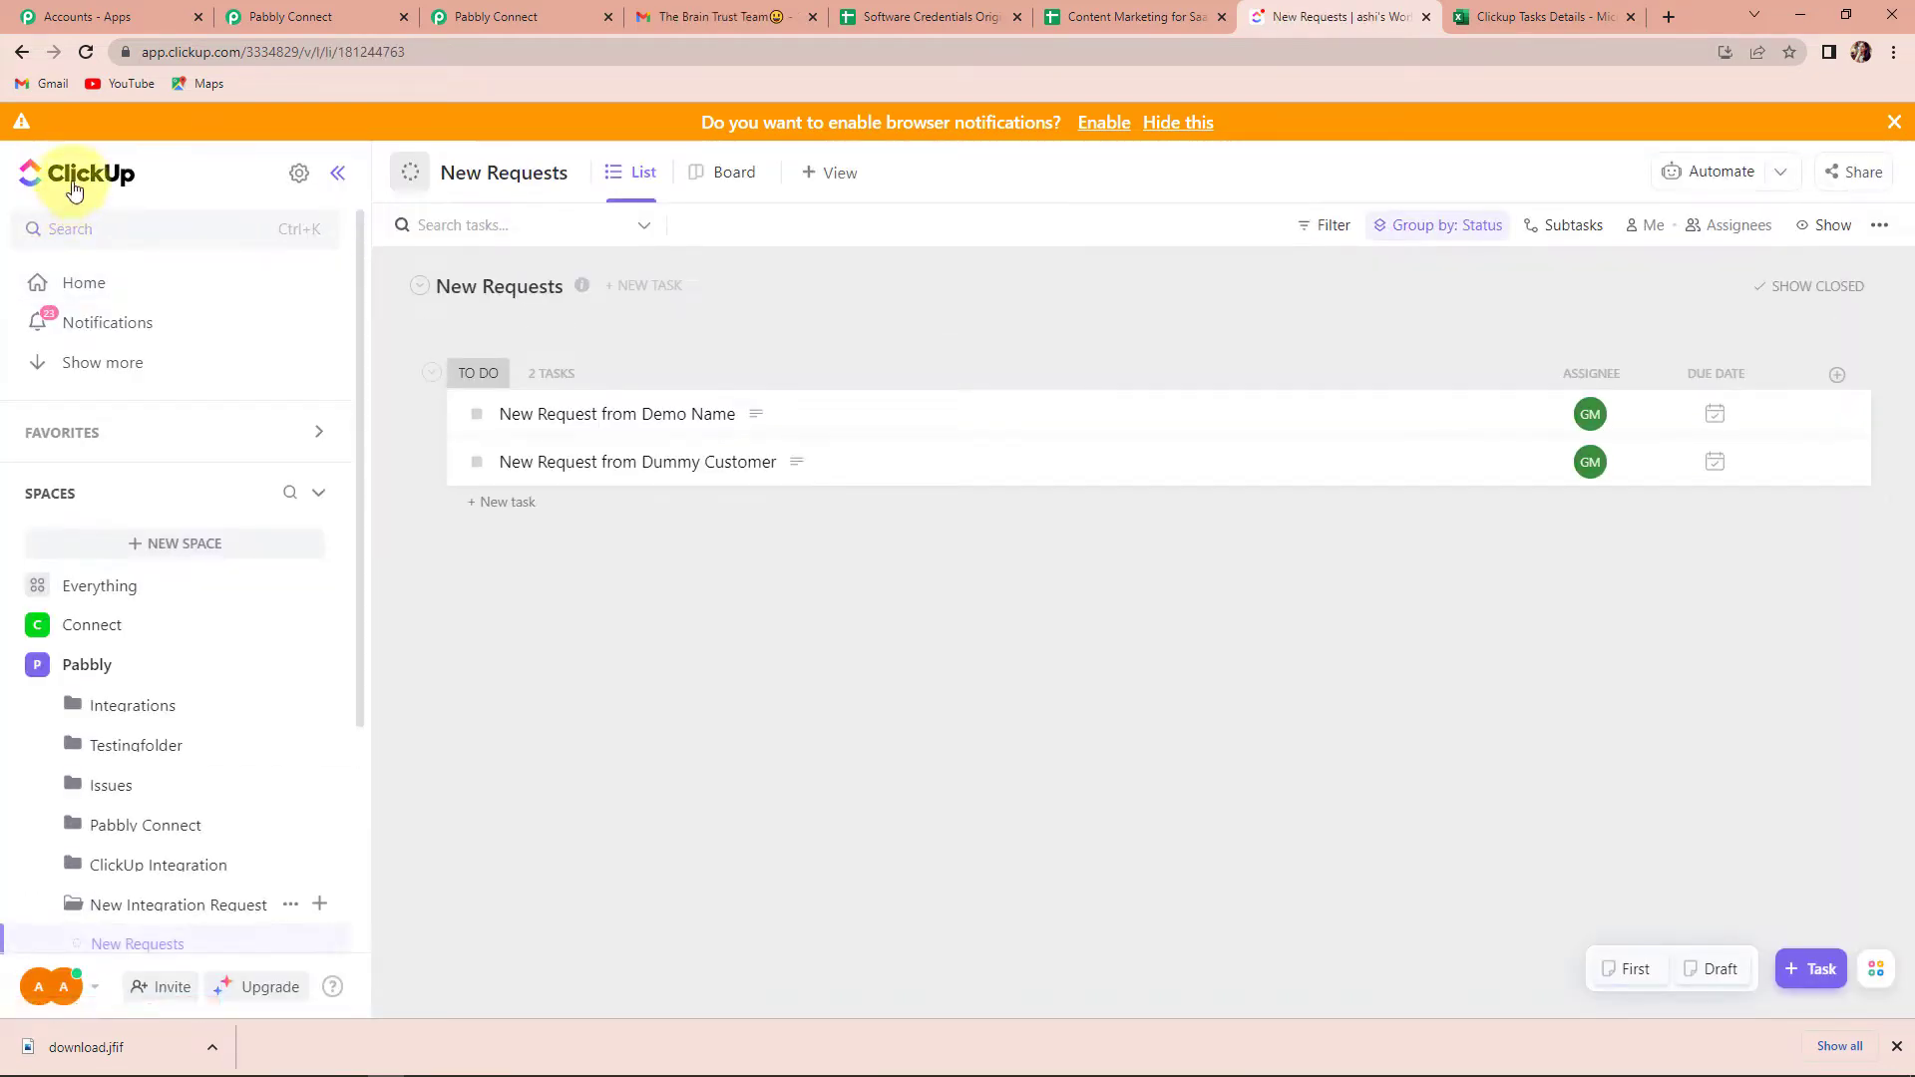
{"action": "left_click", "coordinate": [72, 190]}
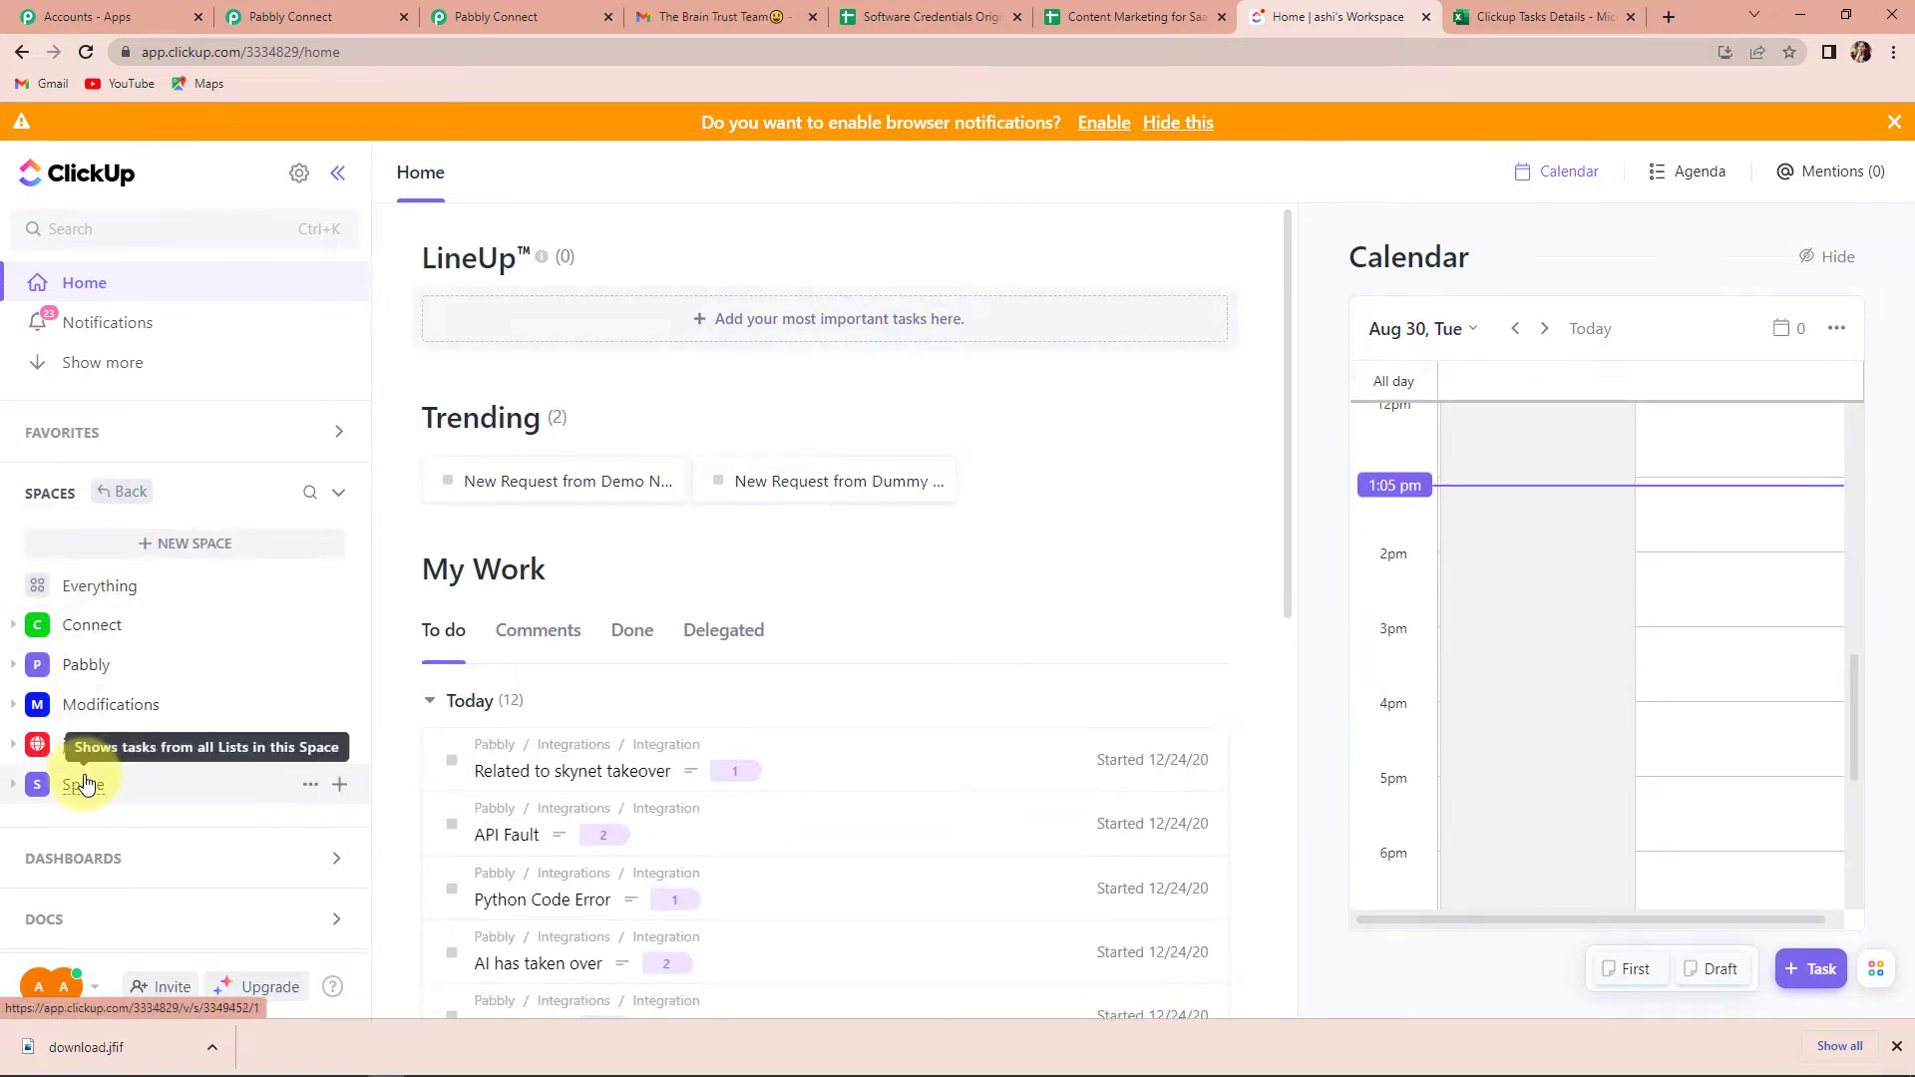
{"action": "left_click", "coordinate": [86, 664]}
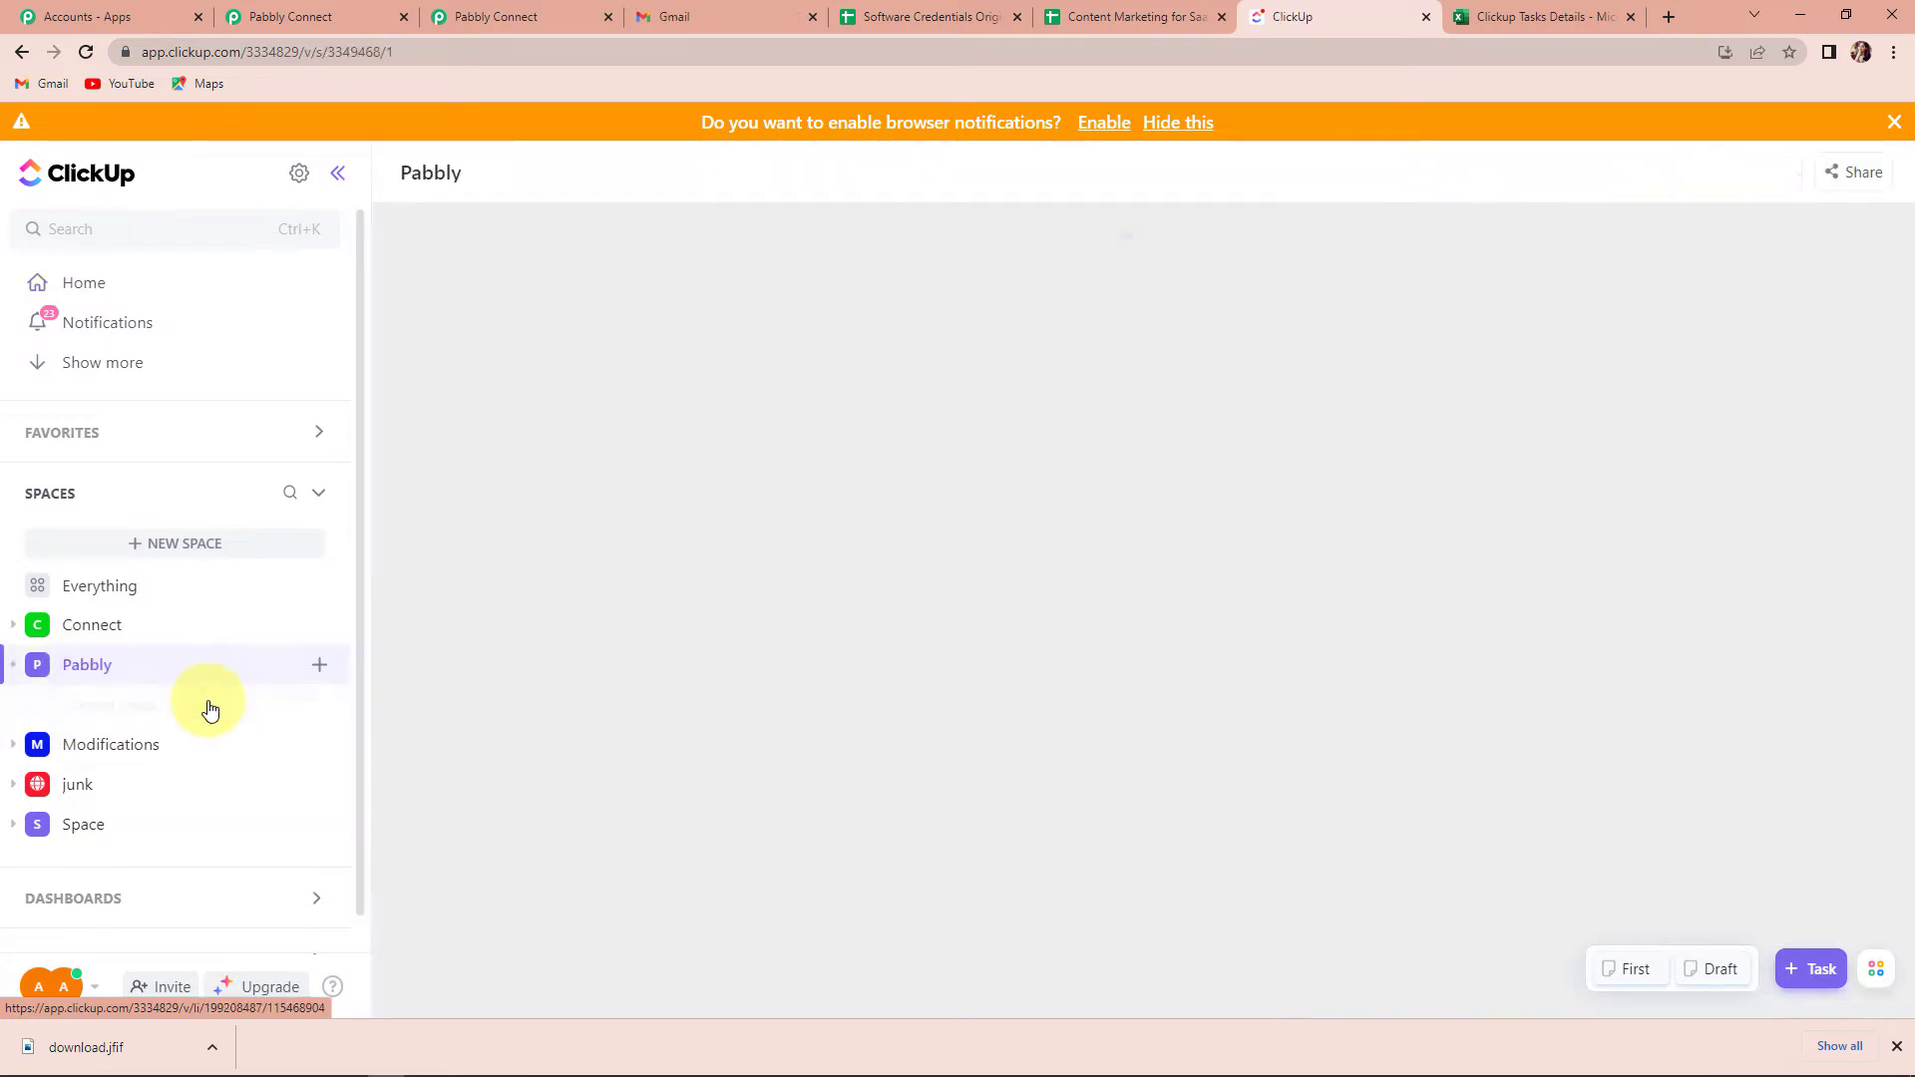
{"action": "left_click", "coordinate": [206, 705]}
{"action": "scroll", "coordinate": [205, 705], "scroll_direction": "down", "scroll_amount": 2}
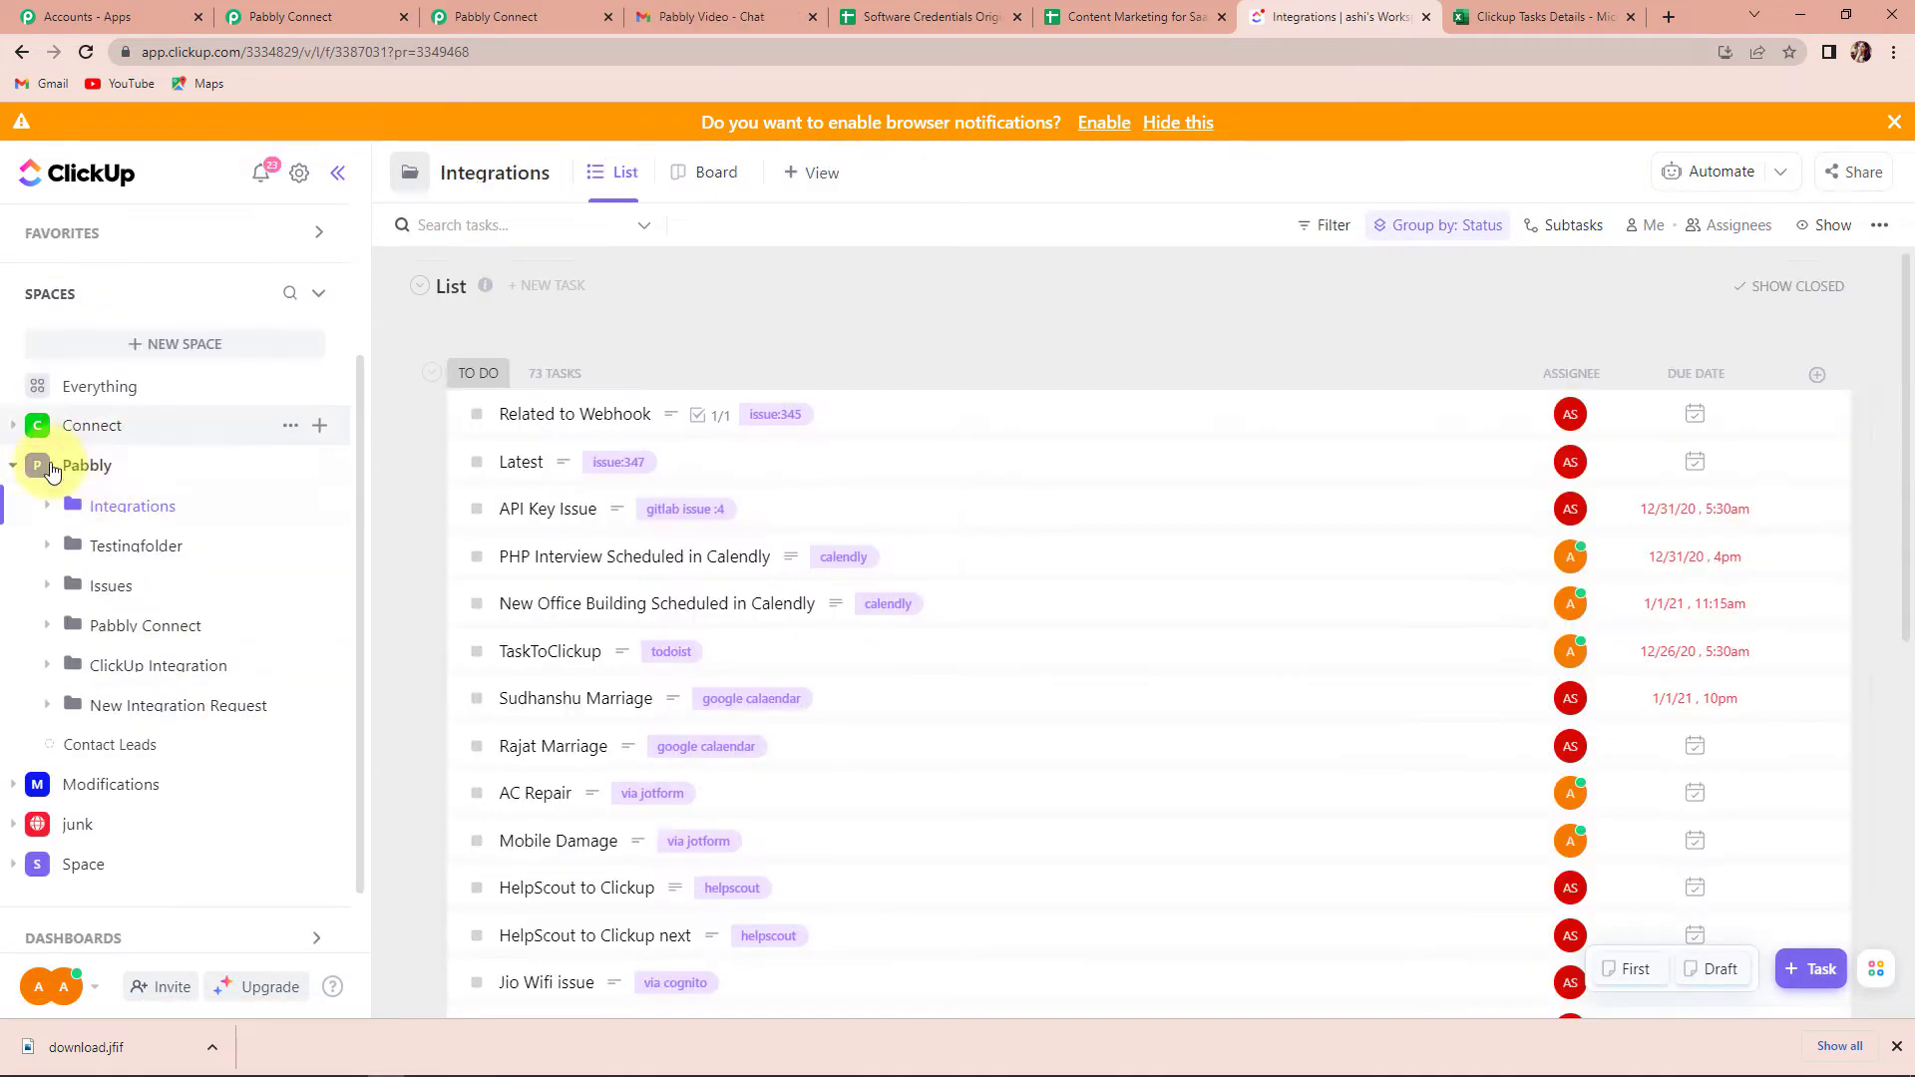
{"action": "left_click", "coordinate": [128, 507]}
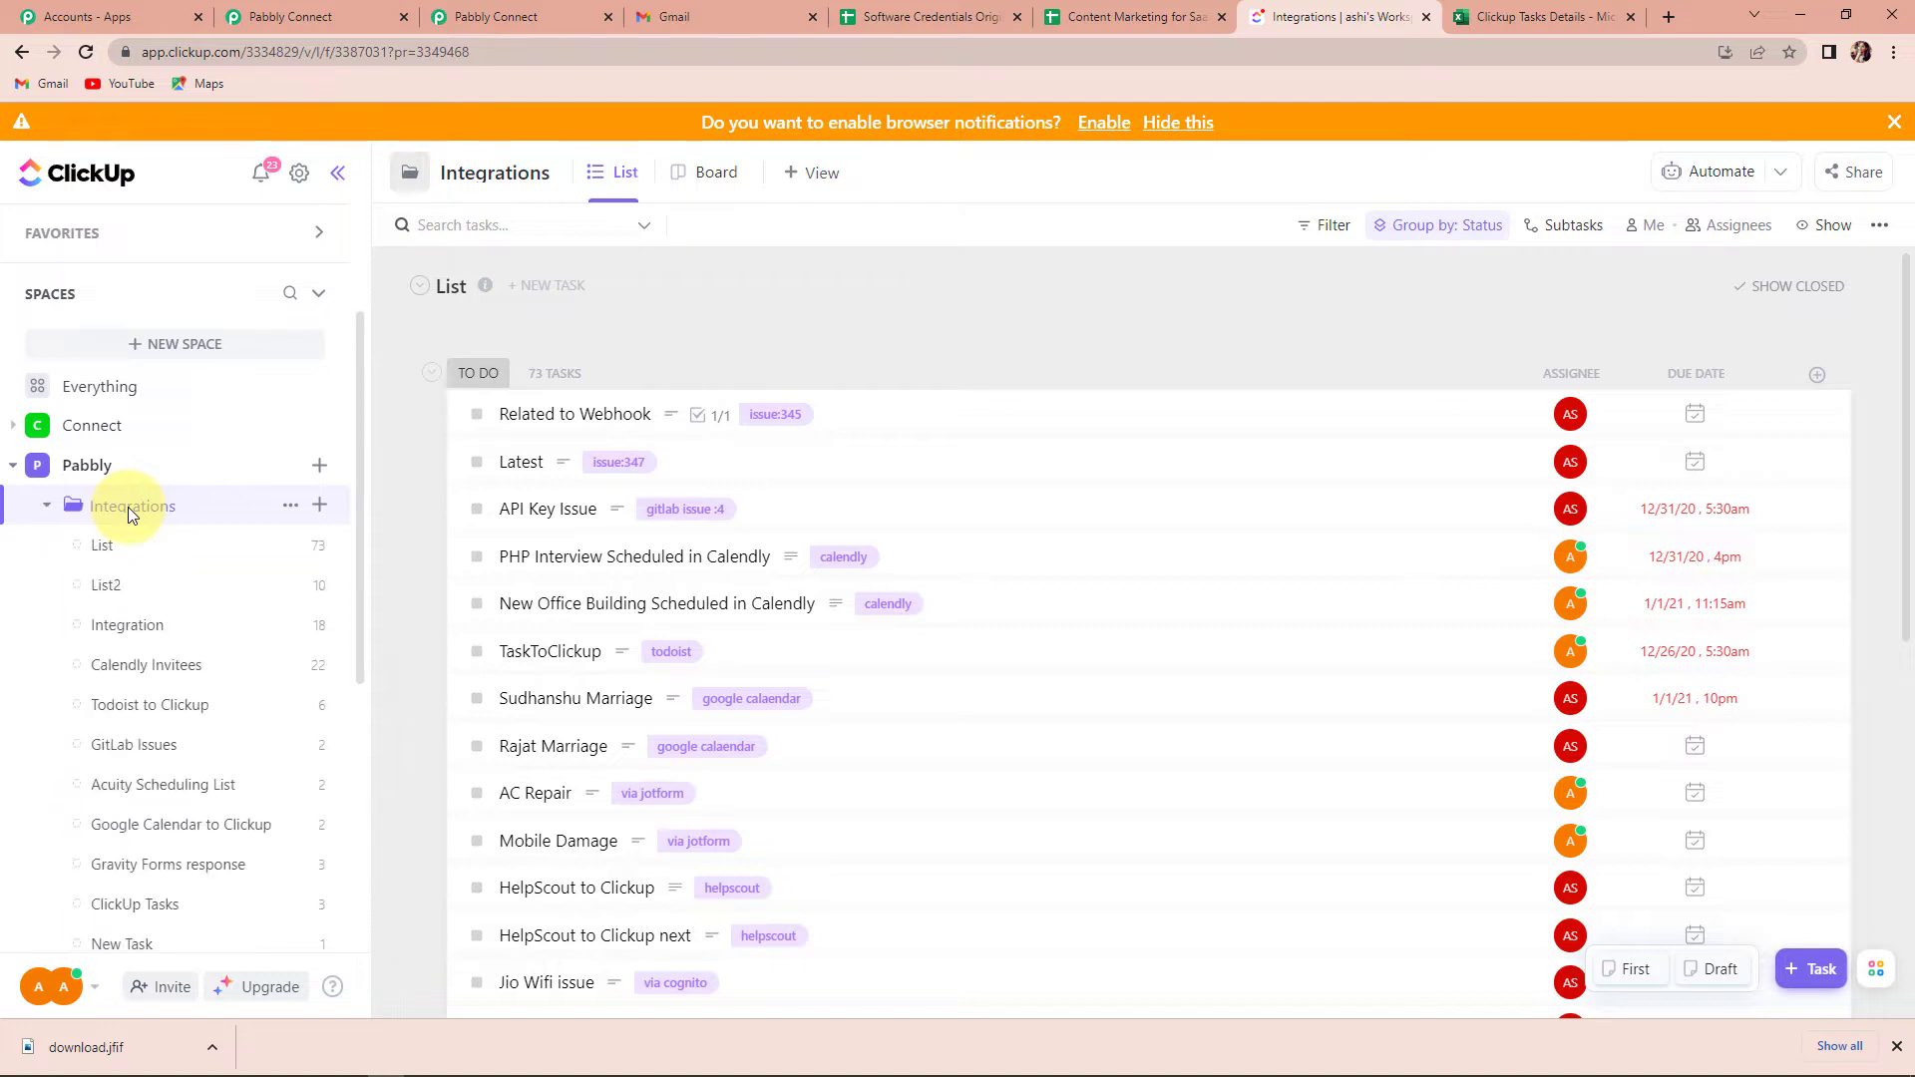
{"action": "scroll", "coordinate": [165, 739], "scroll_direction": "down", "scroll_amount": 2}
{"action": "left_click", "coordinate": [149, 716]}
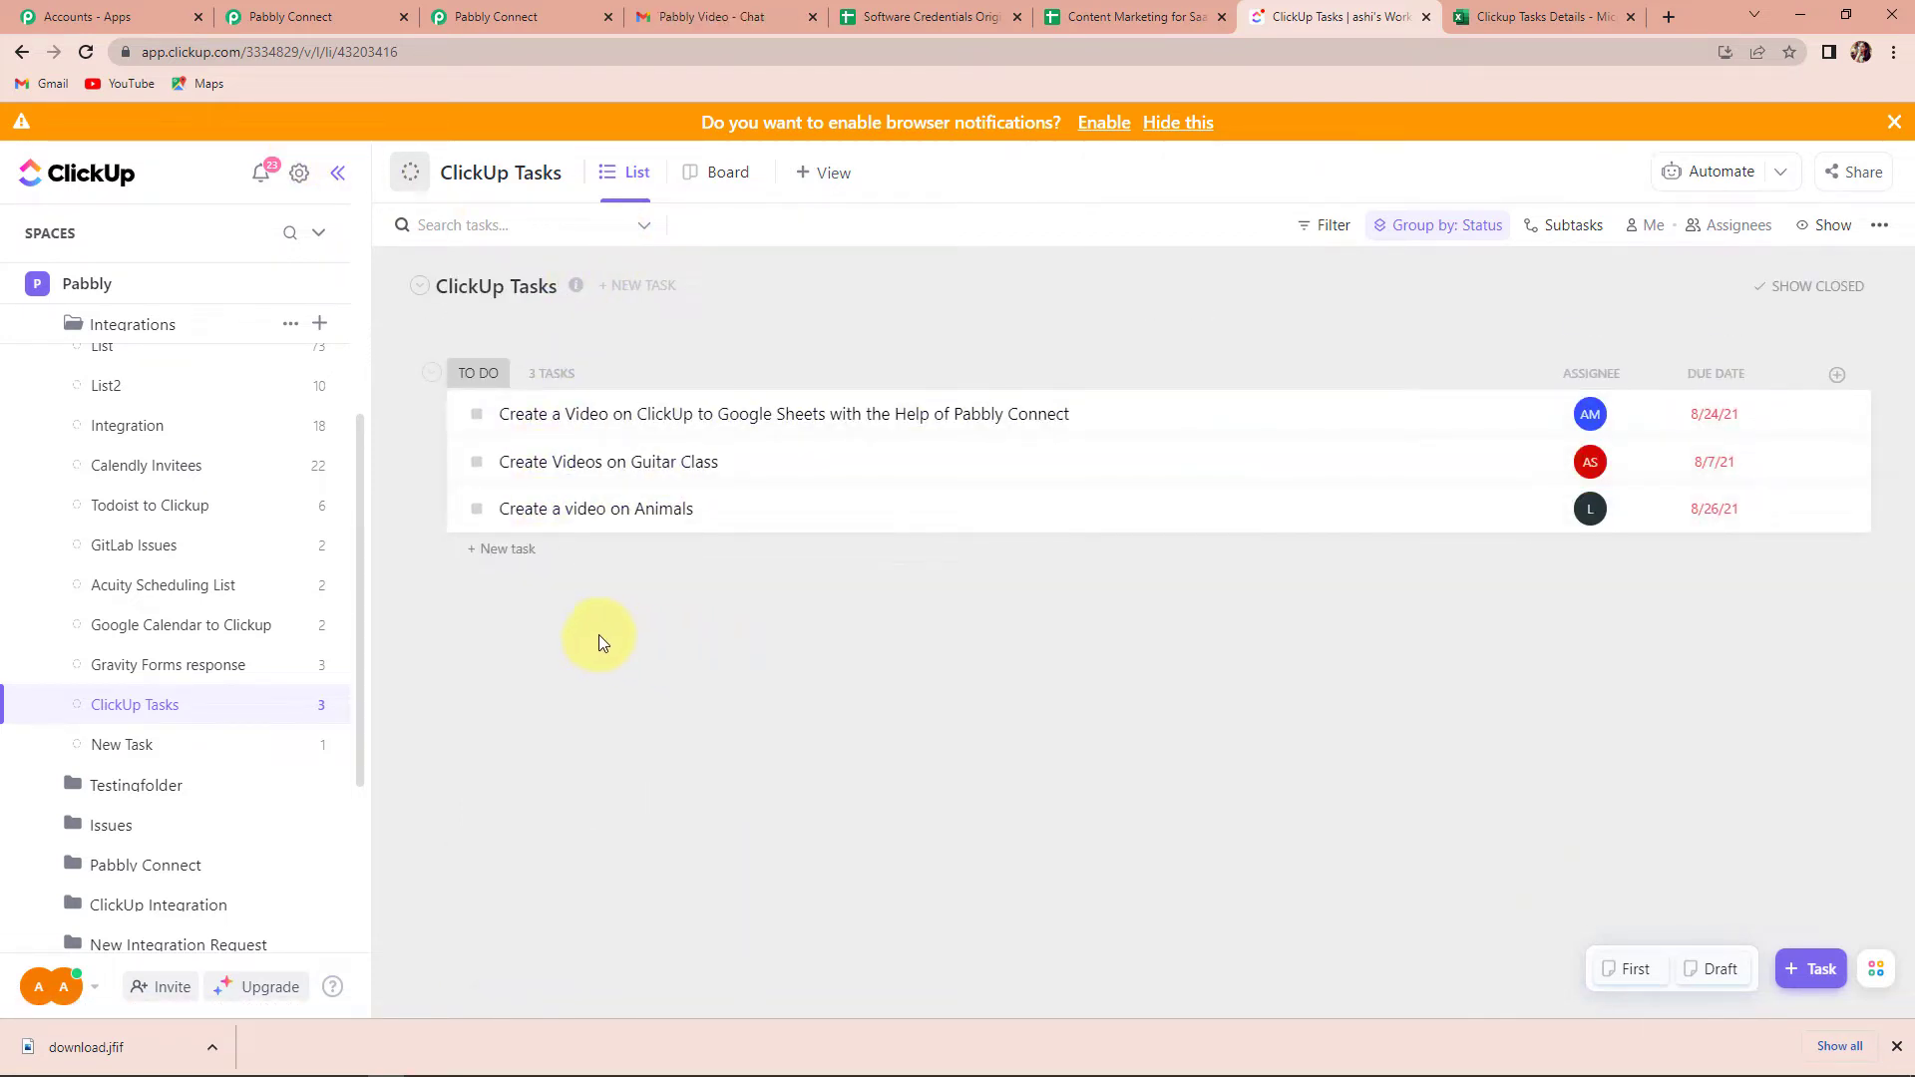
- Add a new task named "Set up a meeting with the entire team for 3 pm." to the ClickUp Tasks list
{"action": "left_click", "coordinate": [509, 552]}
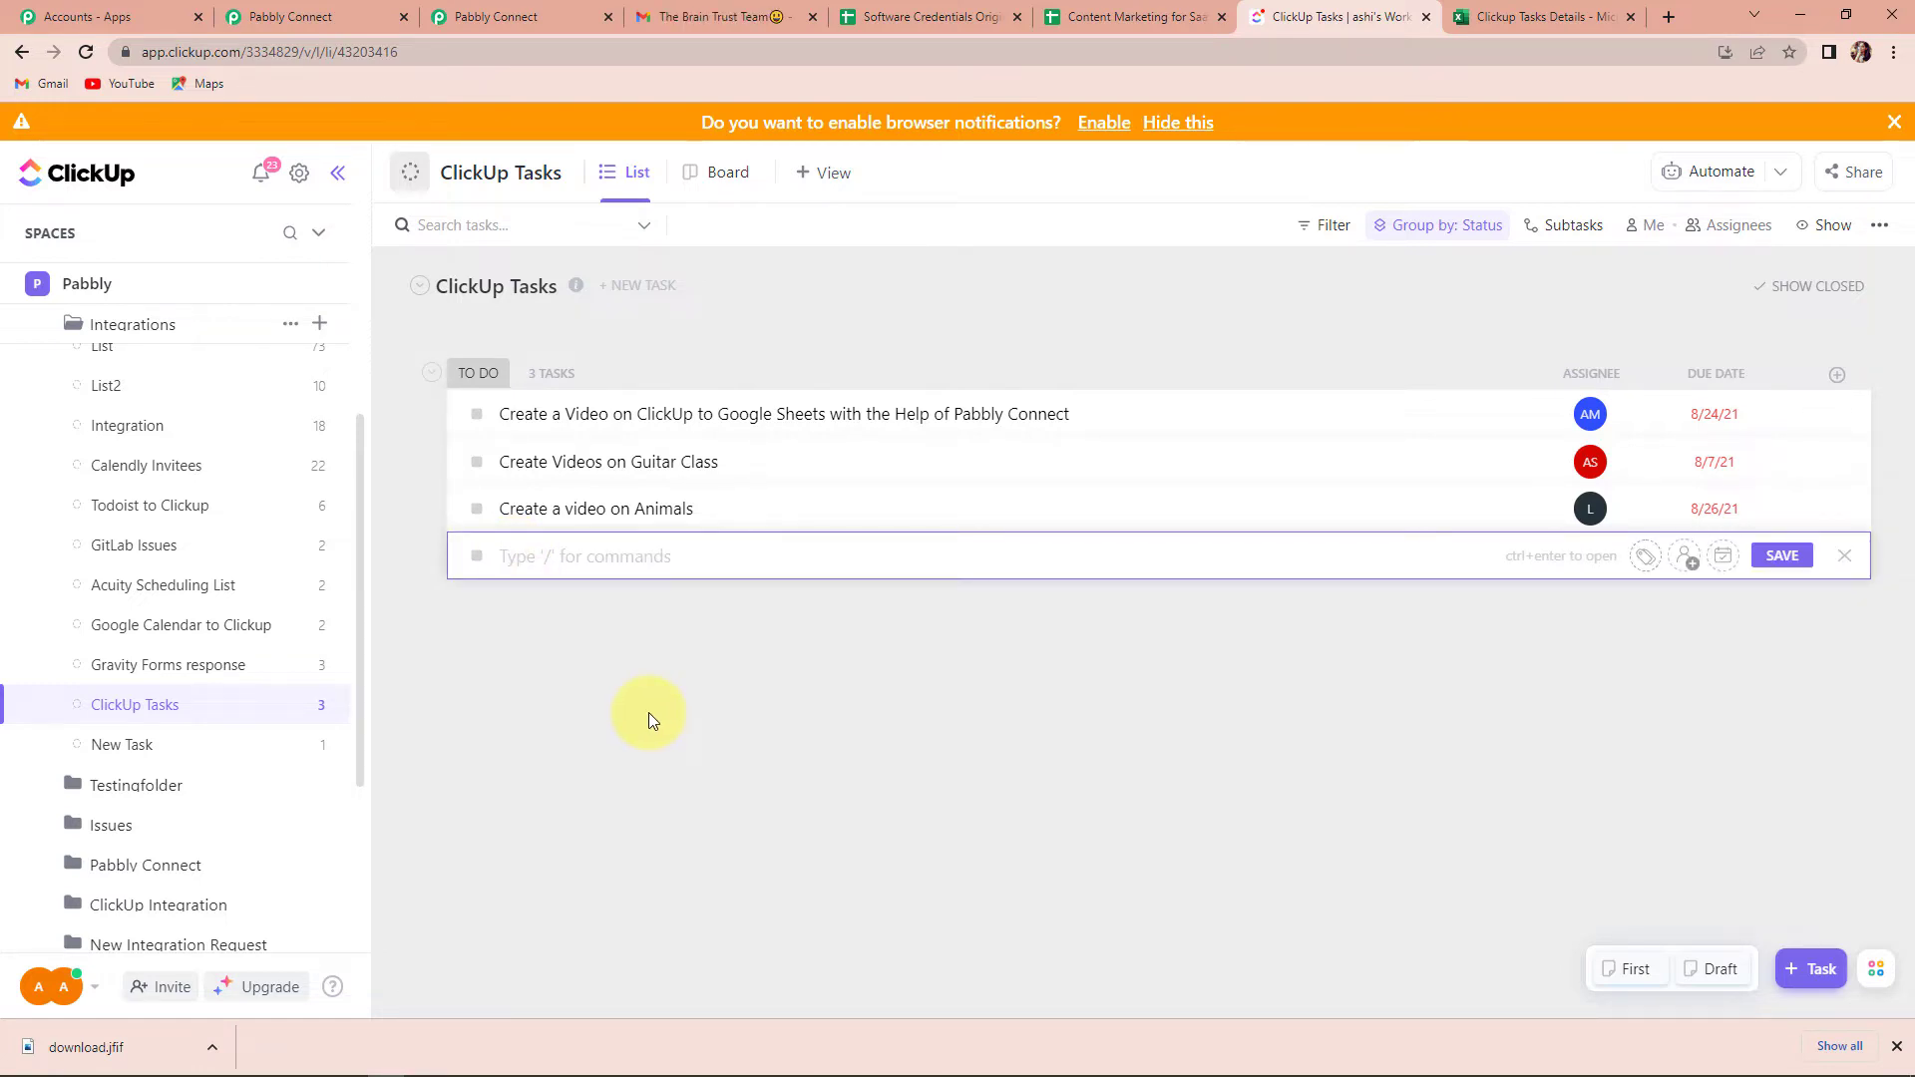
{"action": "type", "text": "Set up a "}
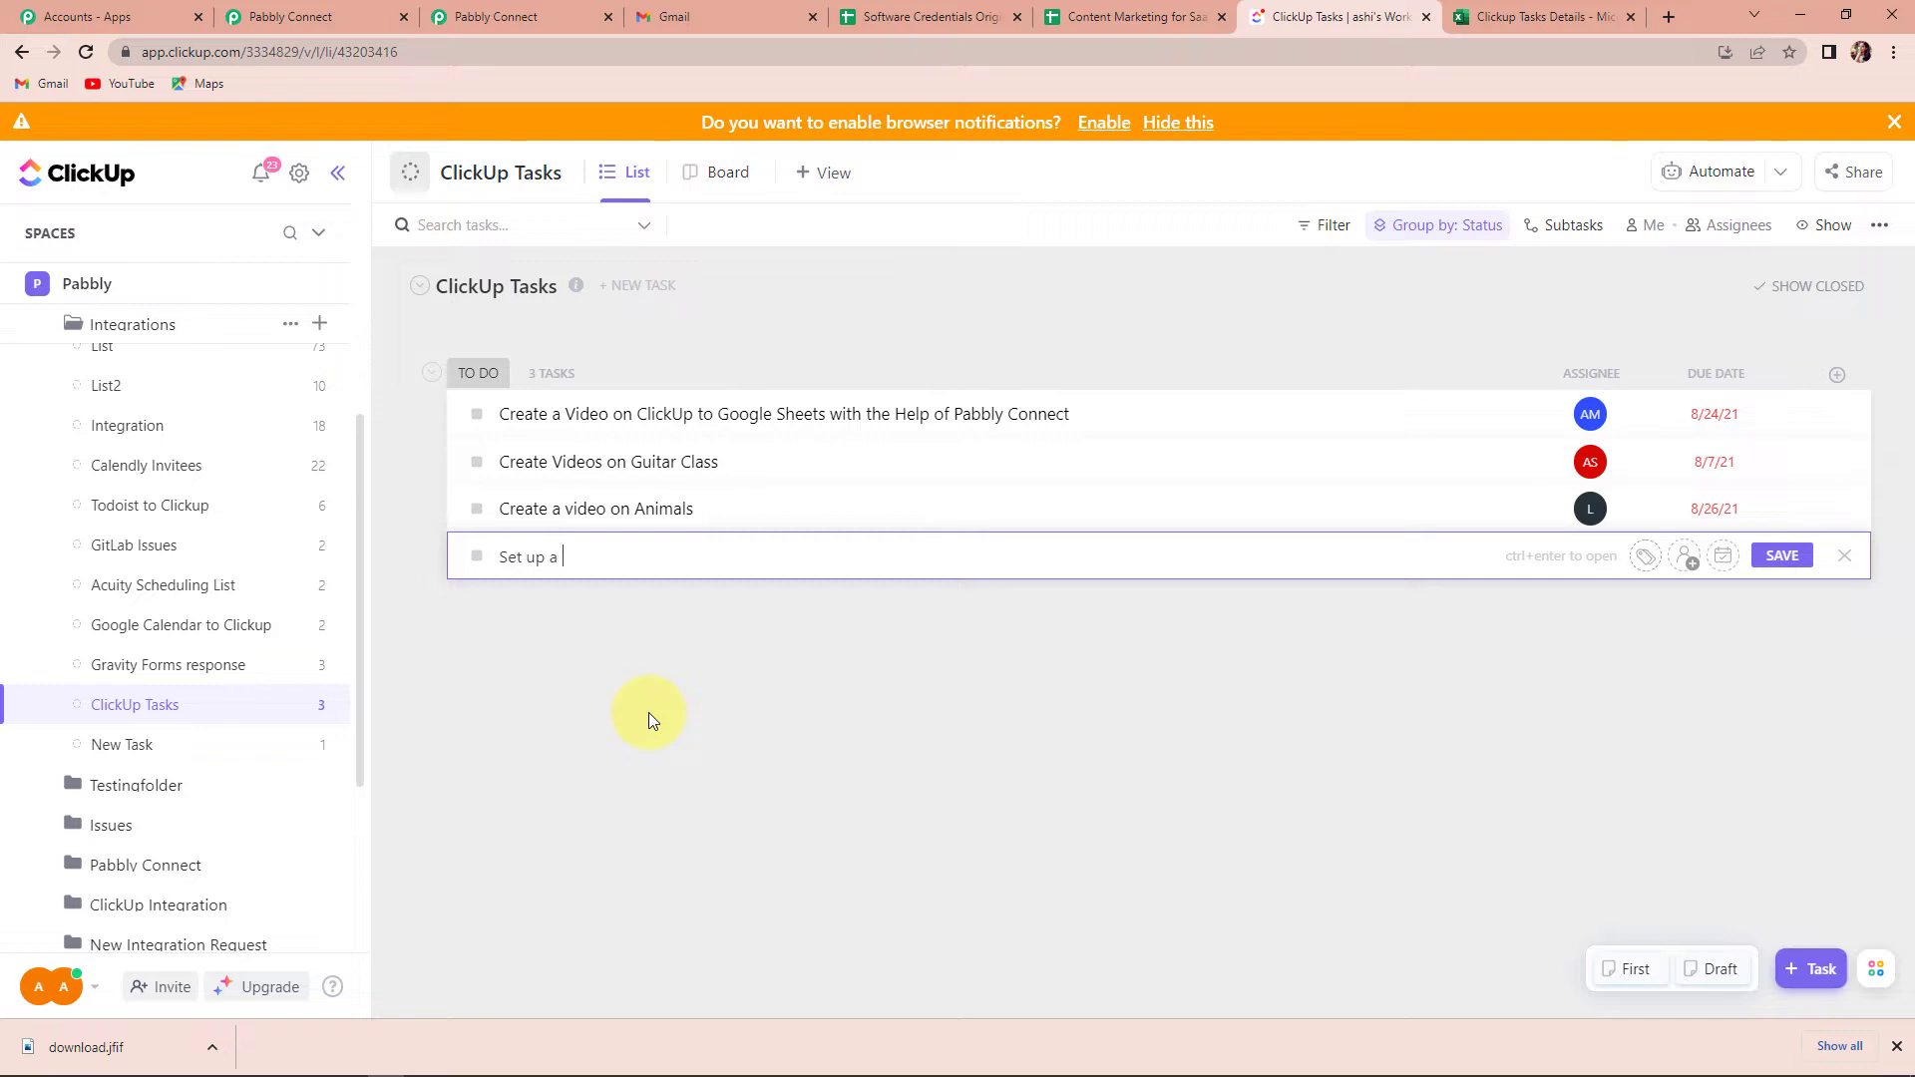
{"action": "type", "text": "meeting with the entire team "}
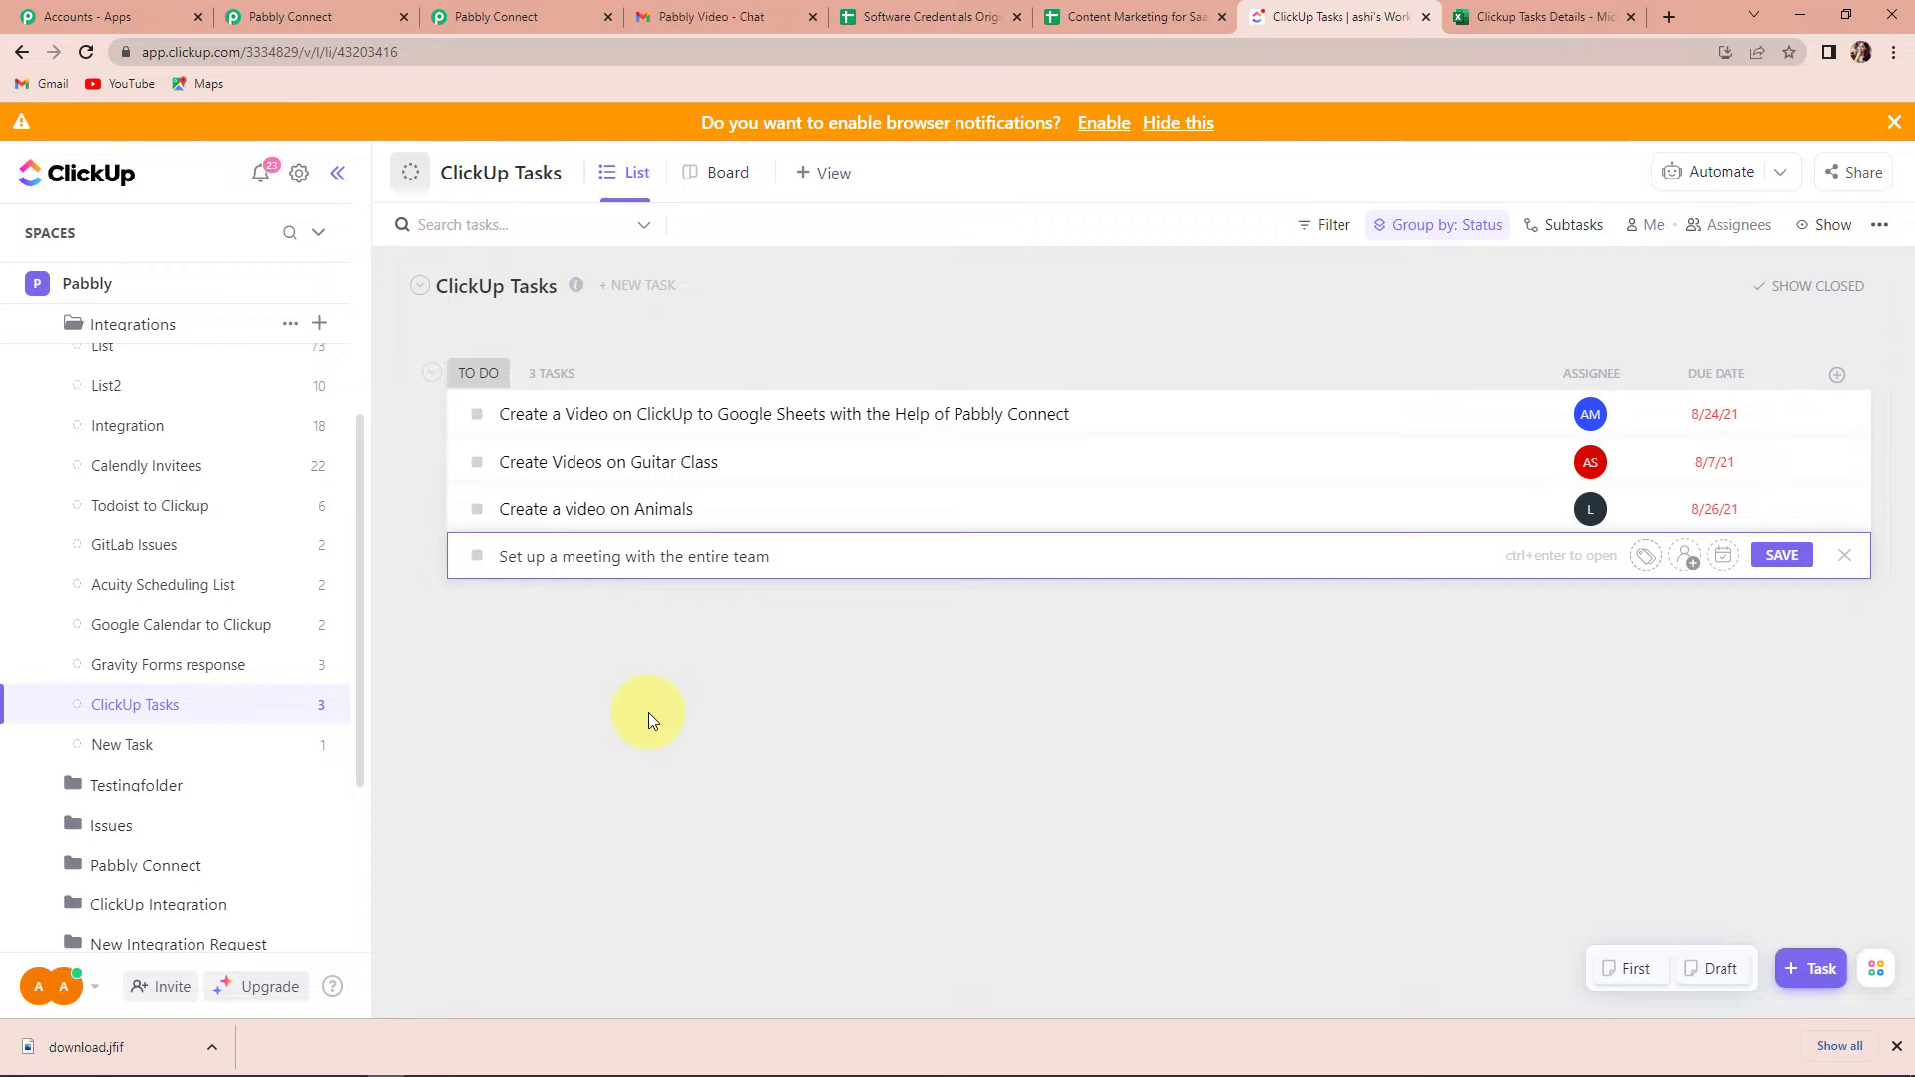
{"action": "type", "text": "for 3 pm."}
{"action": "key", "text": "Return"}
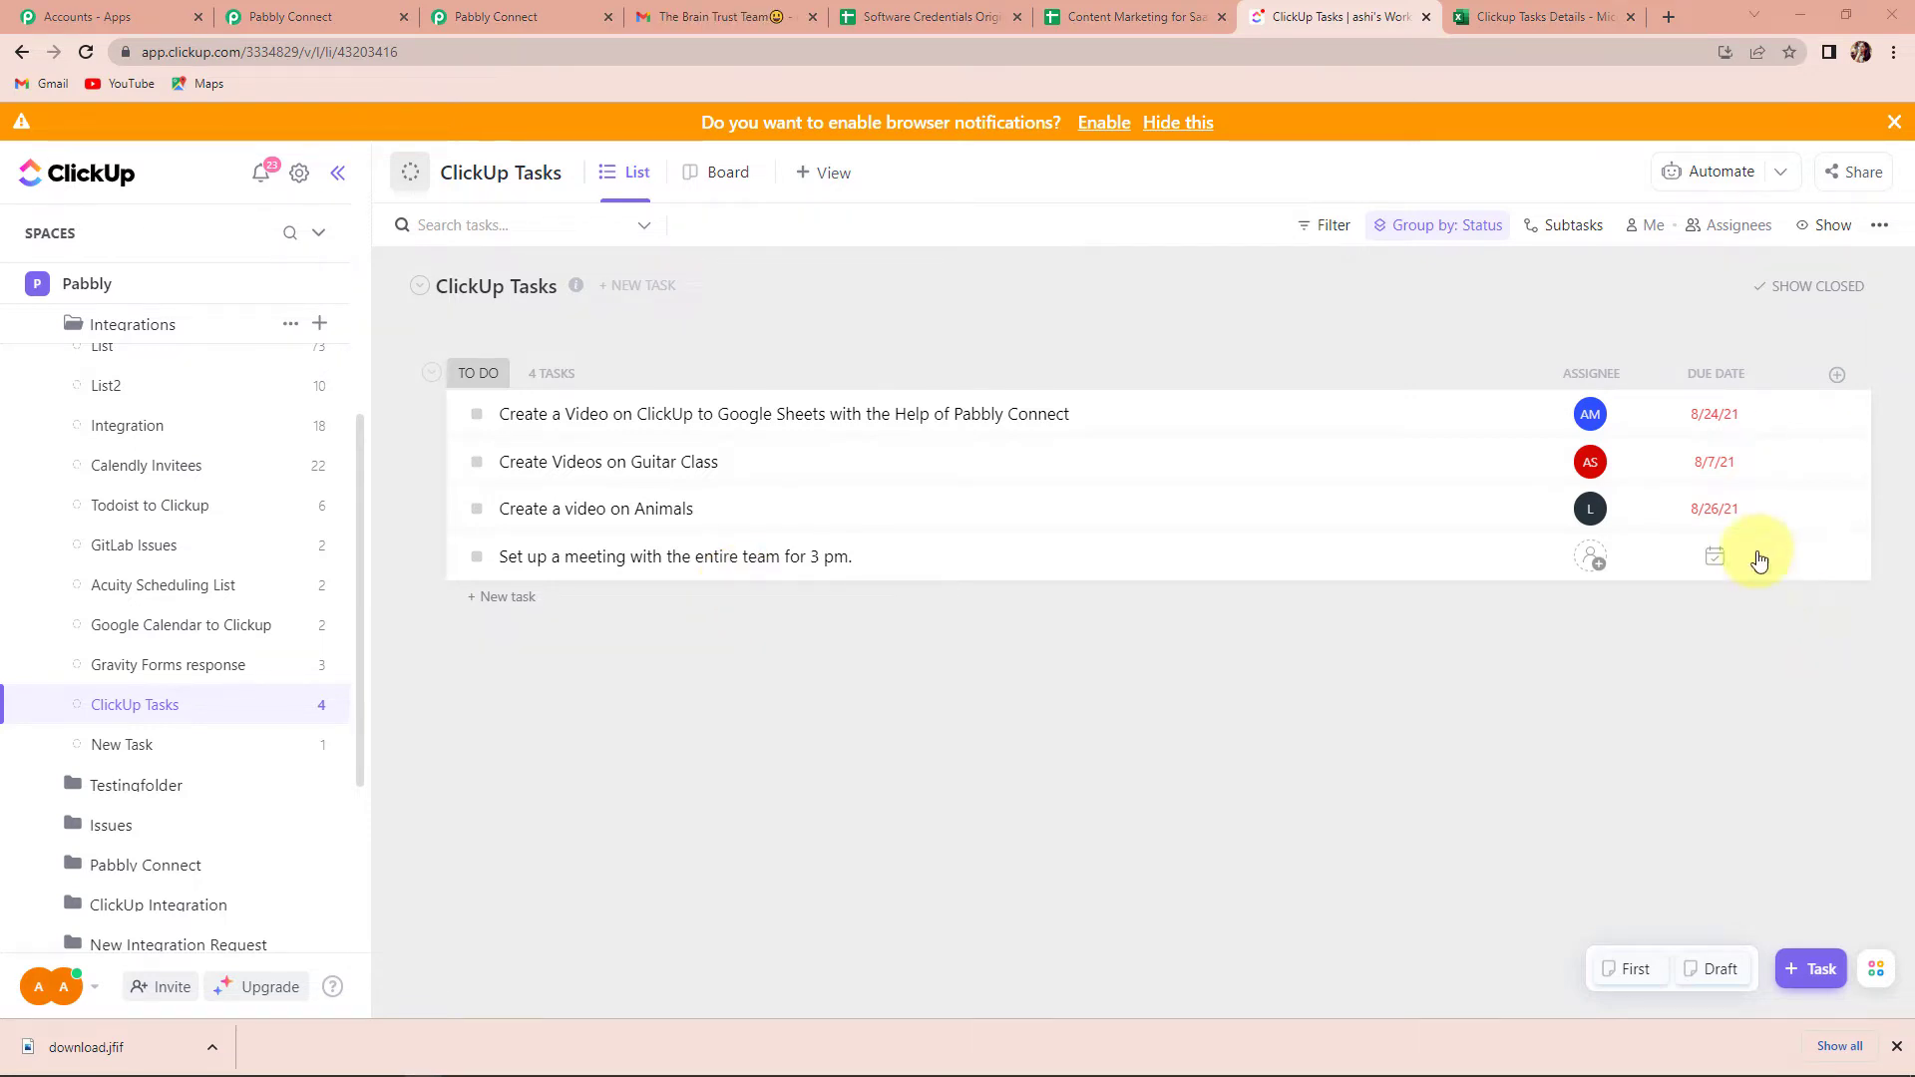
- Set the new meeting task's due date to August 31, 2022
{"action": "left_click", "coordinate": [1716, 562]}
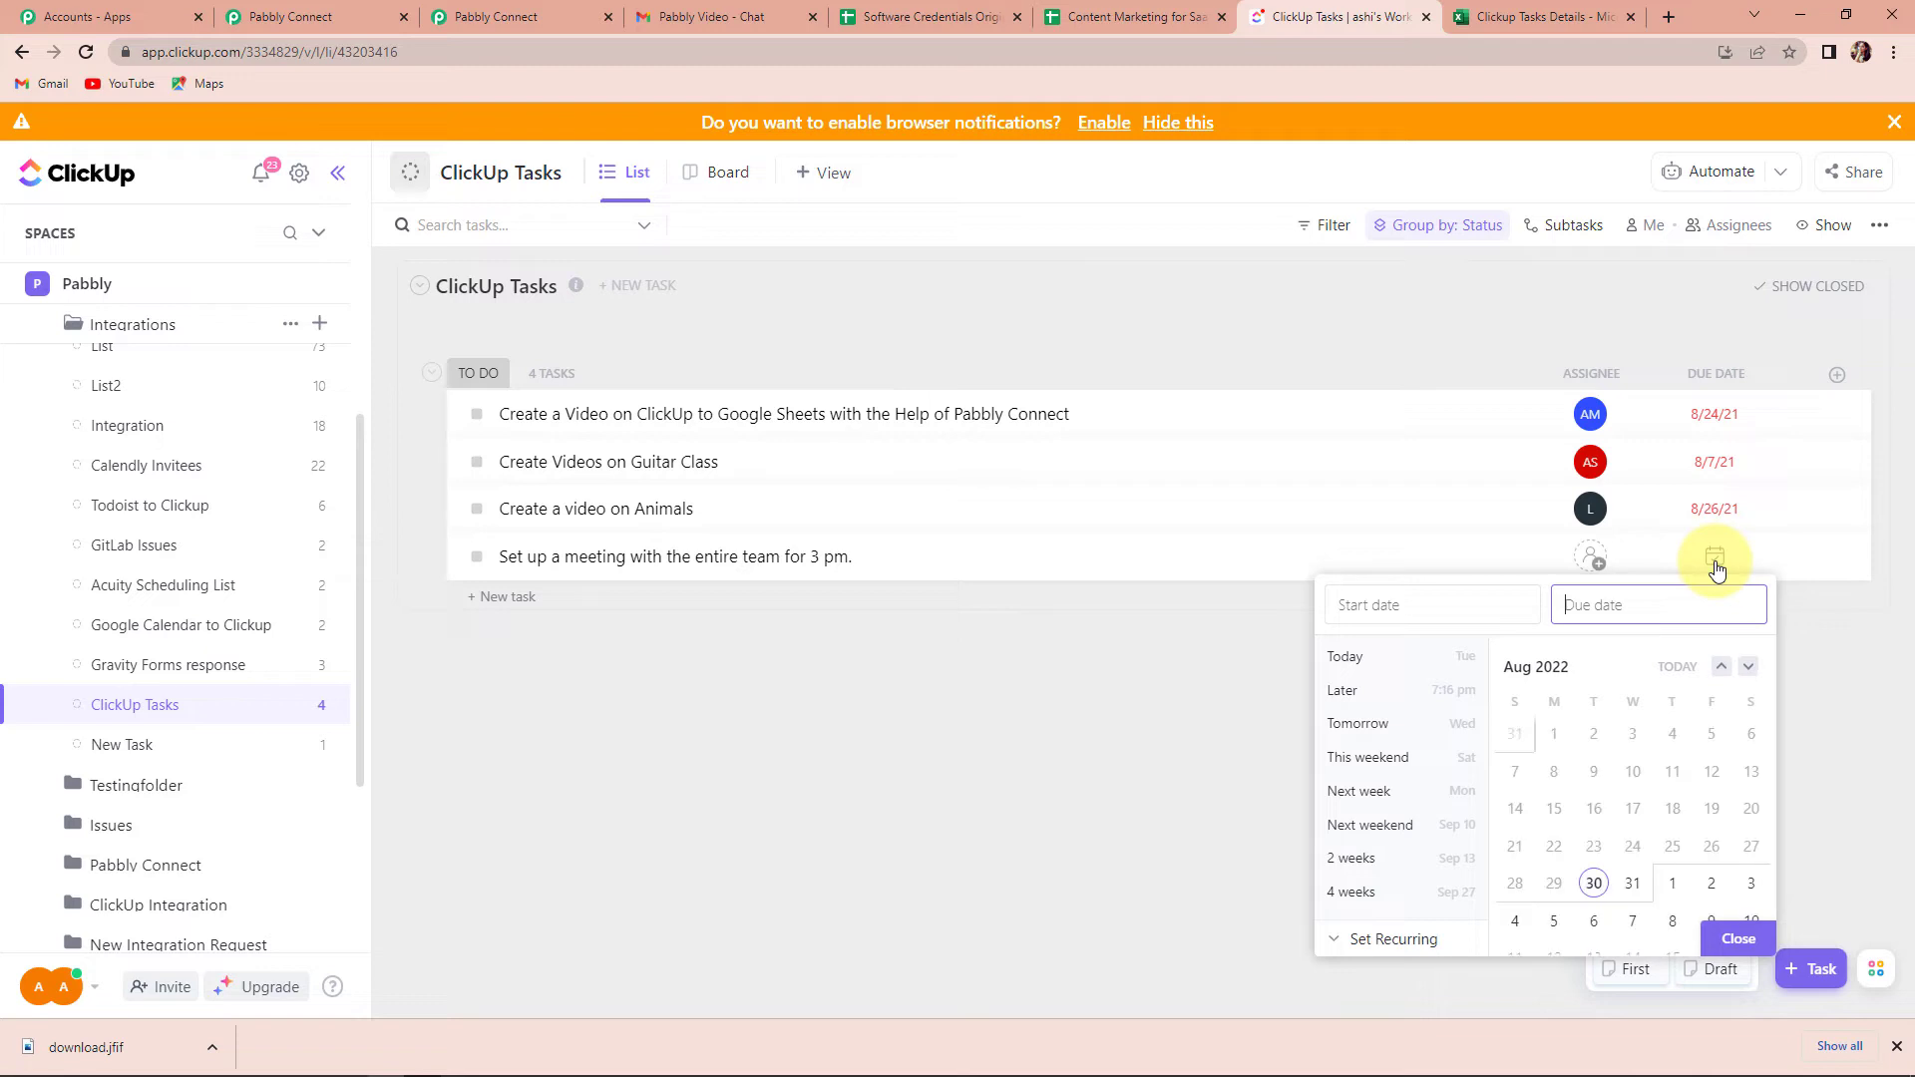
{"action": "left_click", "coordinate": [1632, 888]}
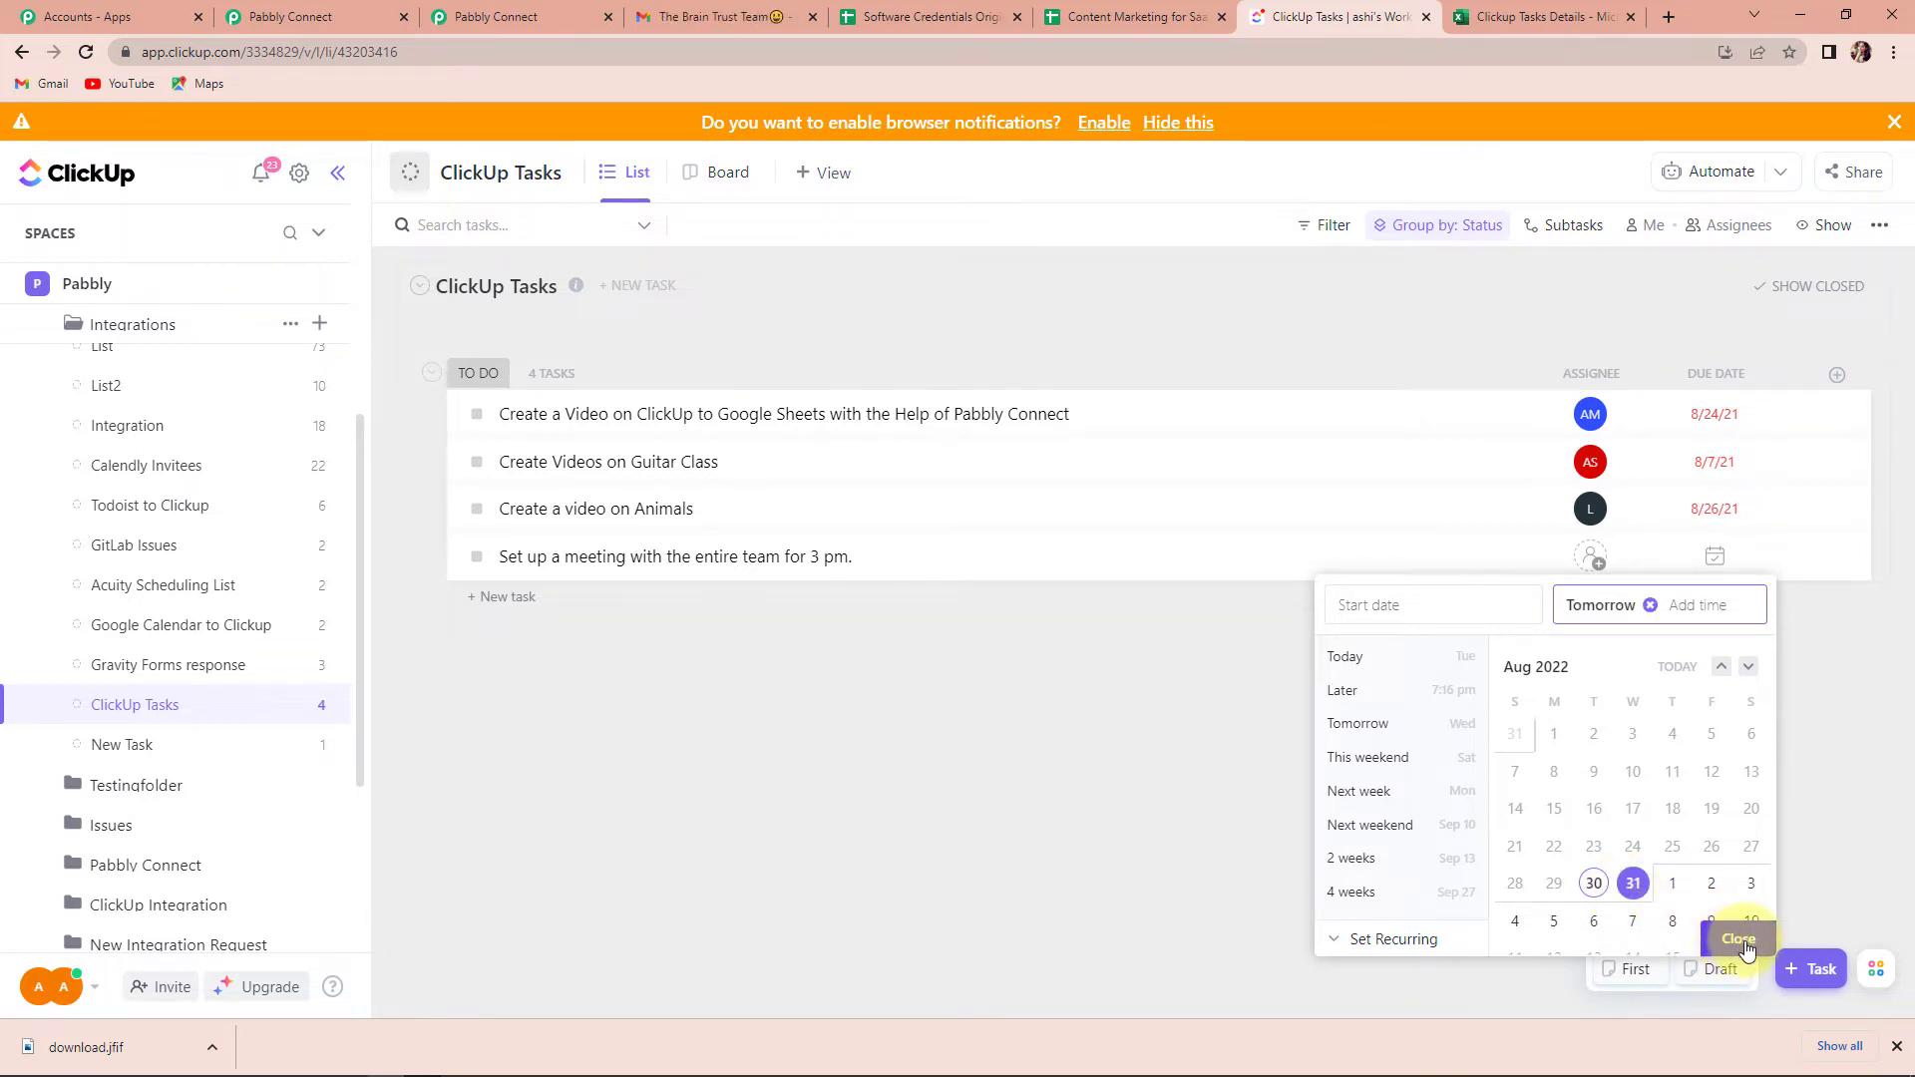
{"action": "left_click", "coordinate": [1738, 941]}
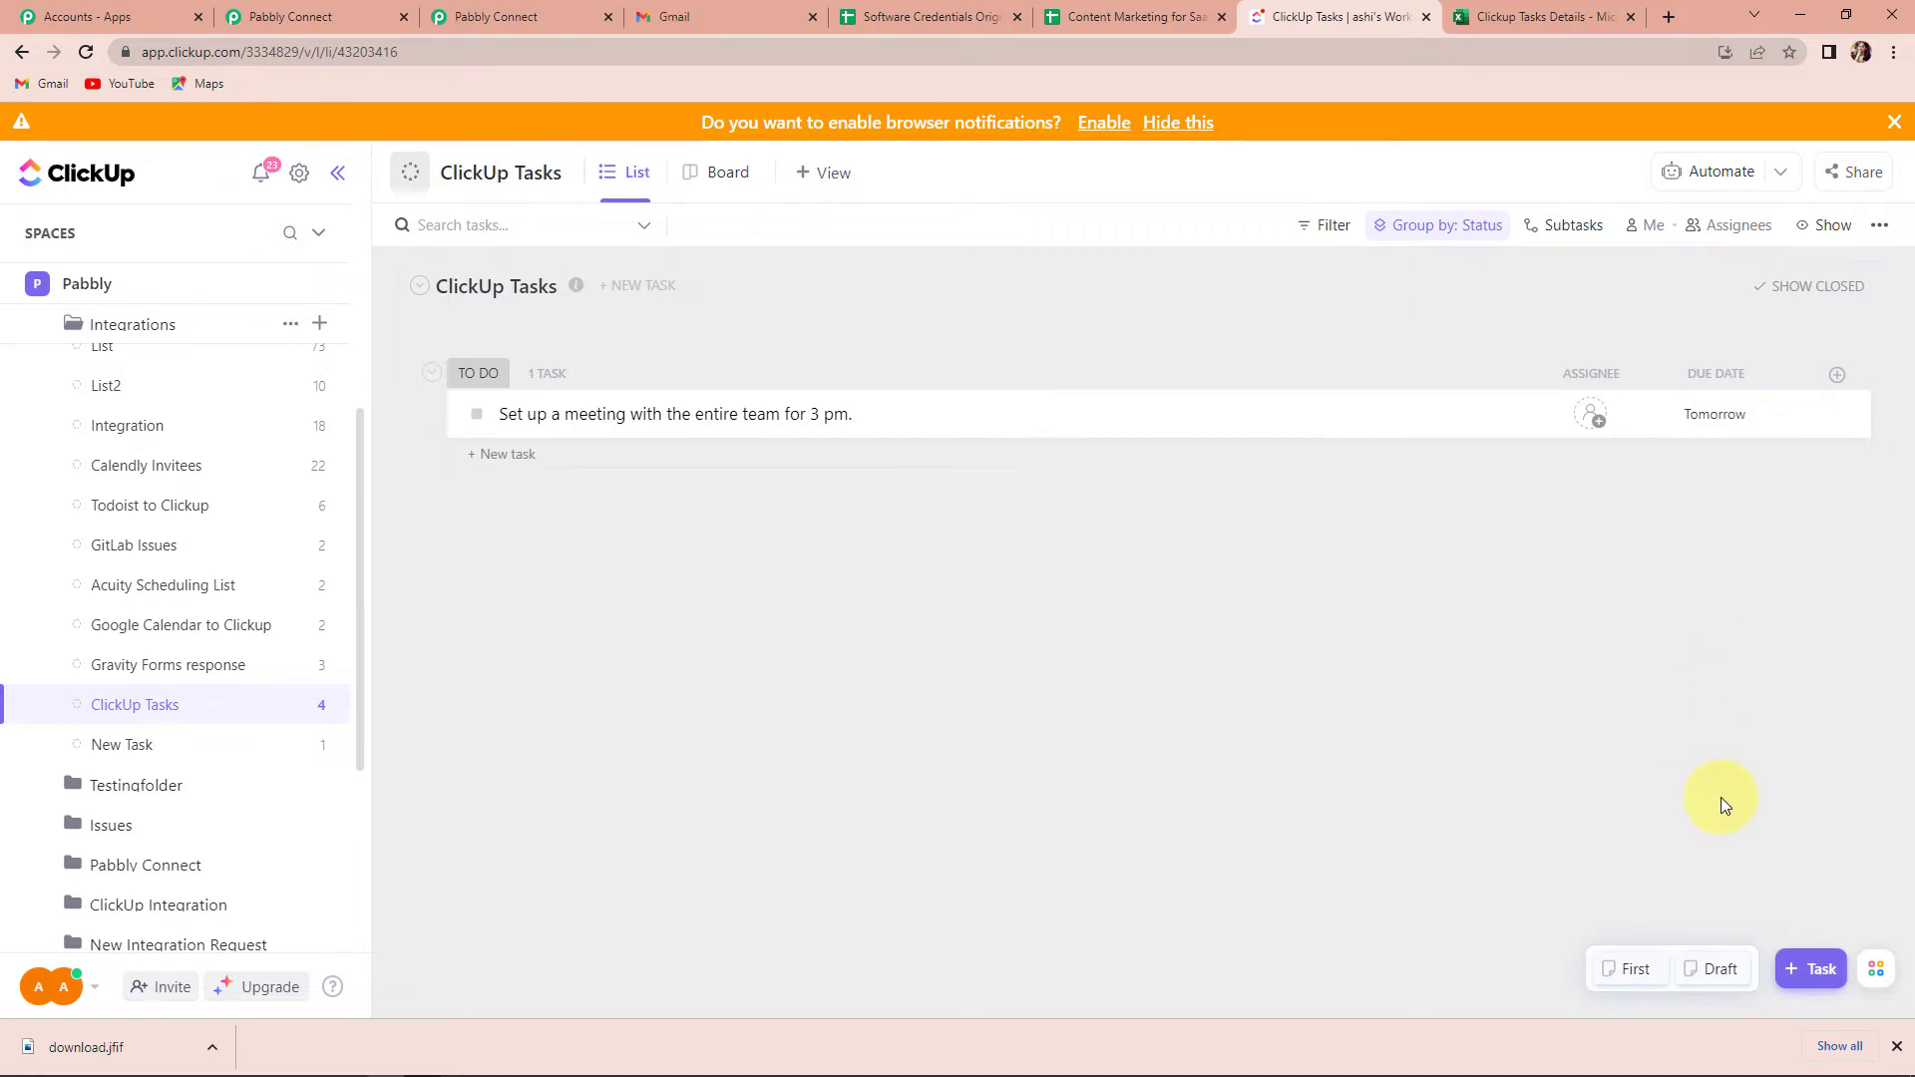
- Return to the Pabbly Connect workflow and select the available ClickUp workspace and the Pabbly space for the trigger
{"action": "left_click", "coordinate": [321, 22]}
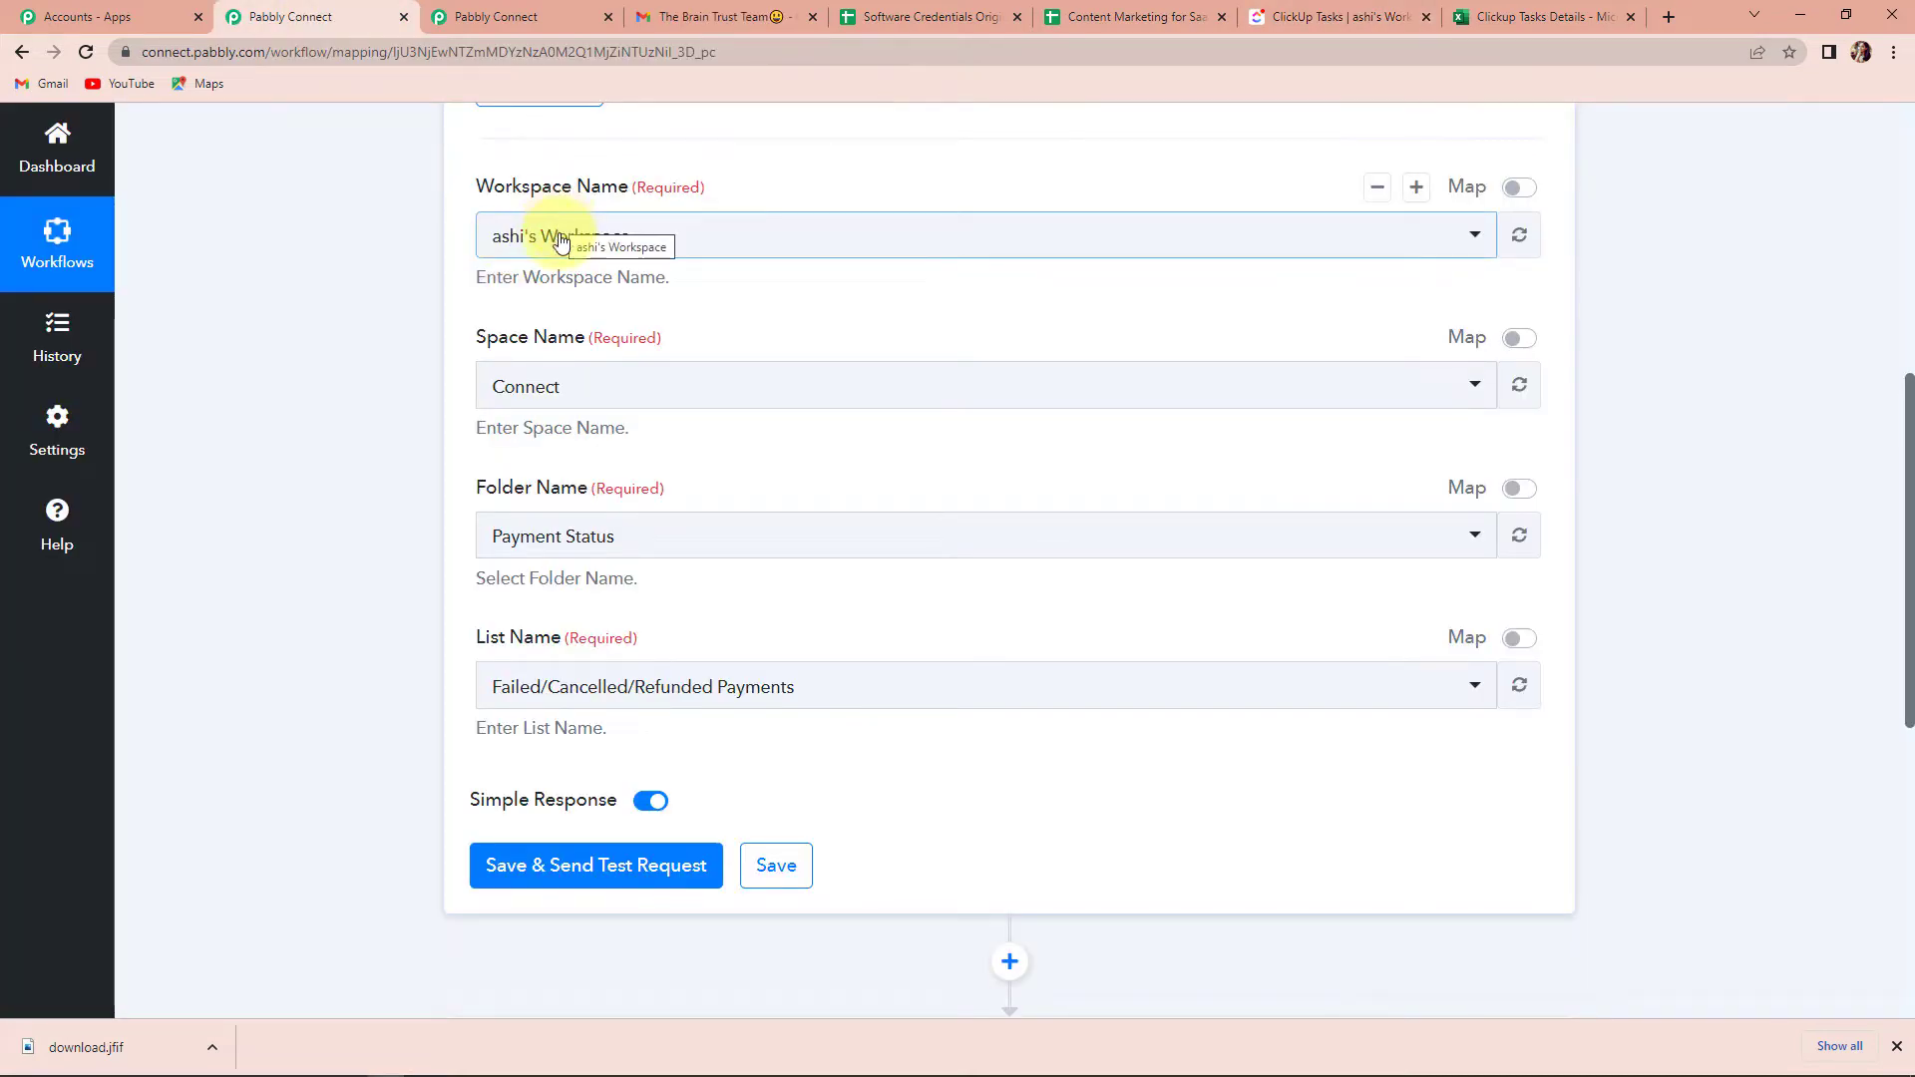
{"action": "left_click", "coordinate": [678, 235]}
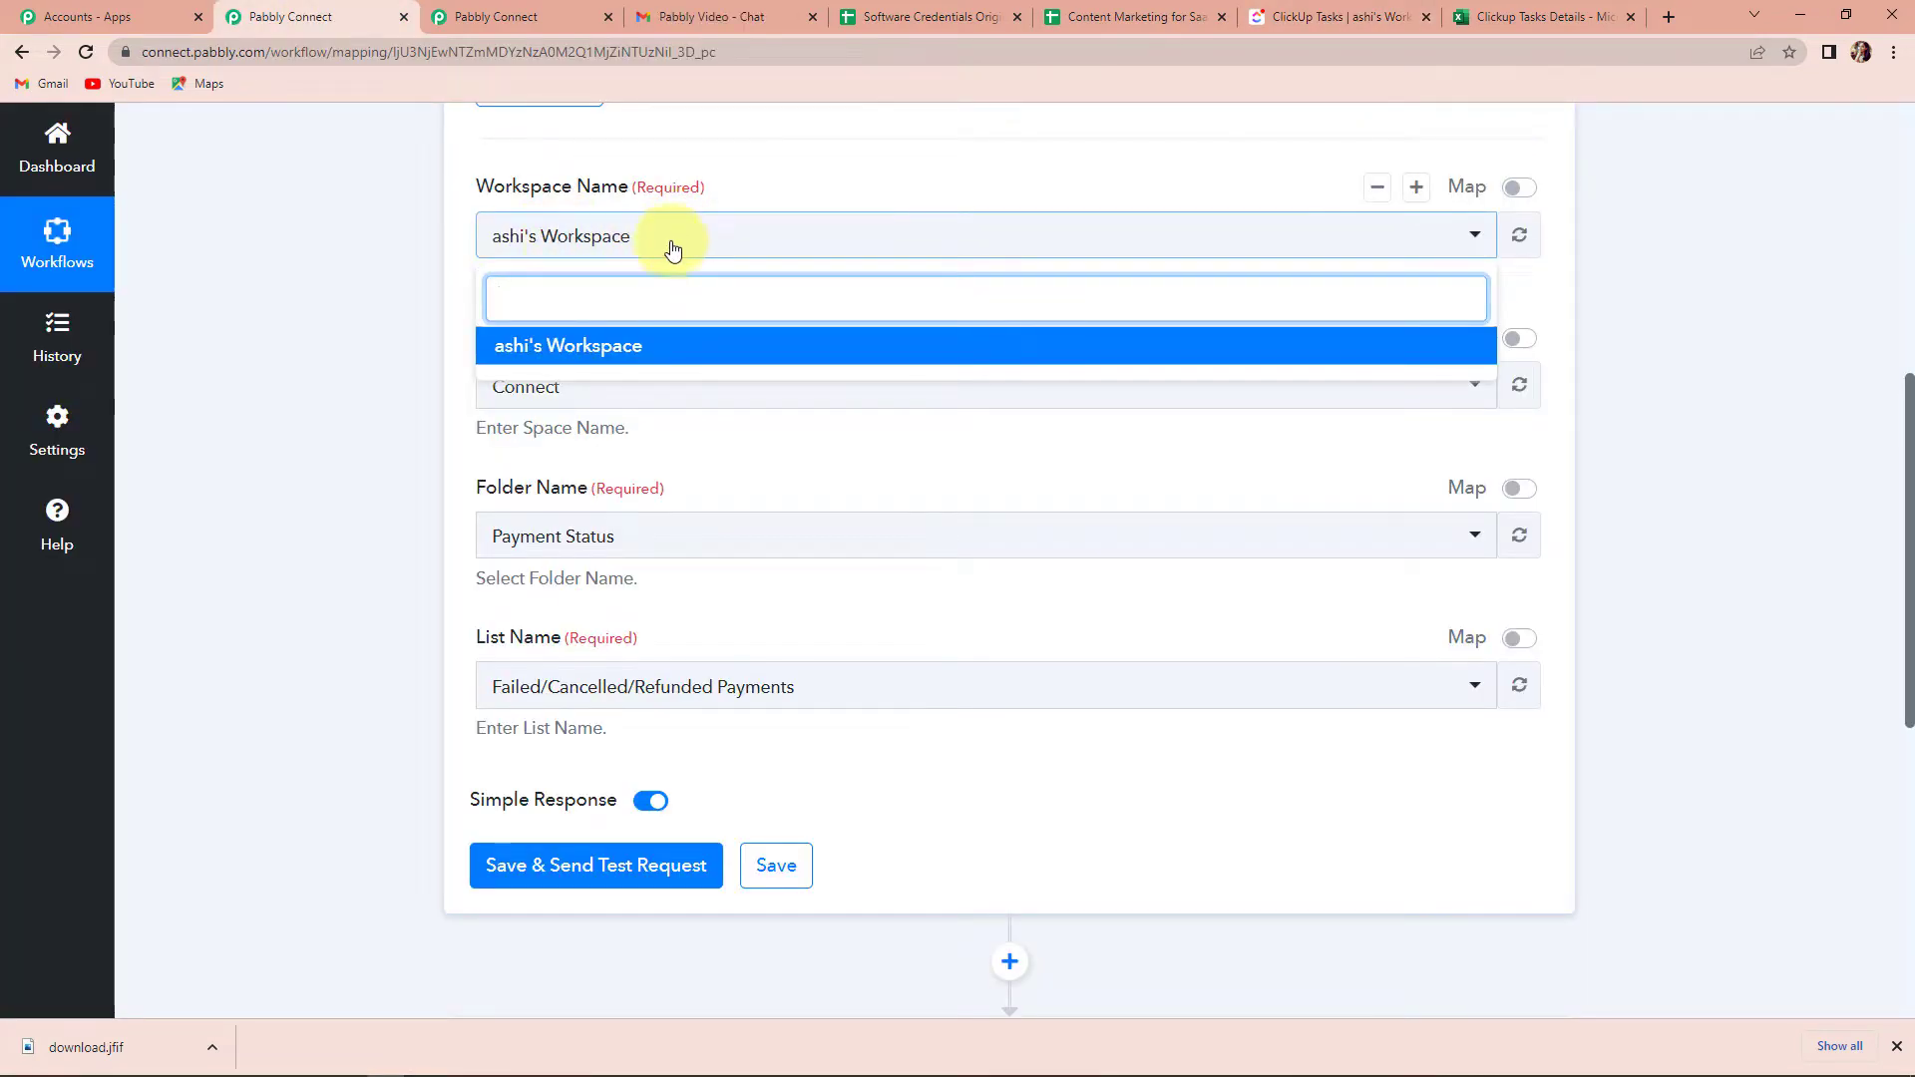
{"action": "left_click", "coordinate": [597, 349]}
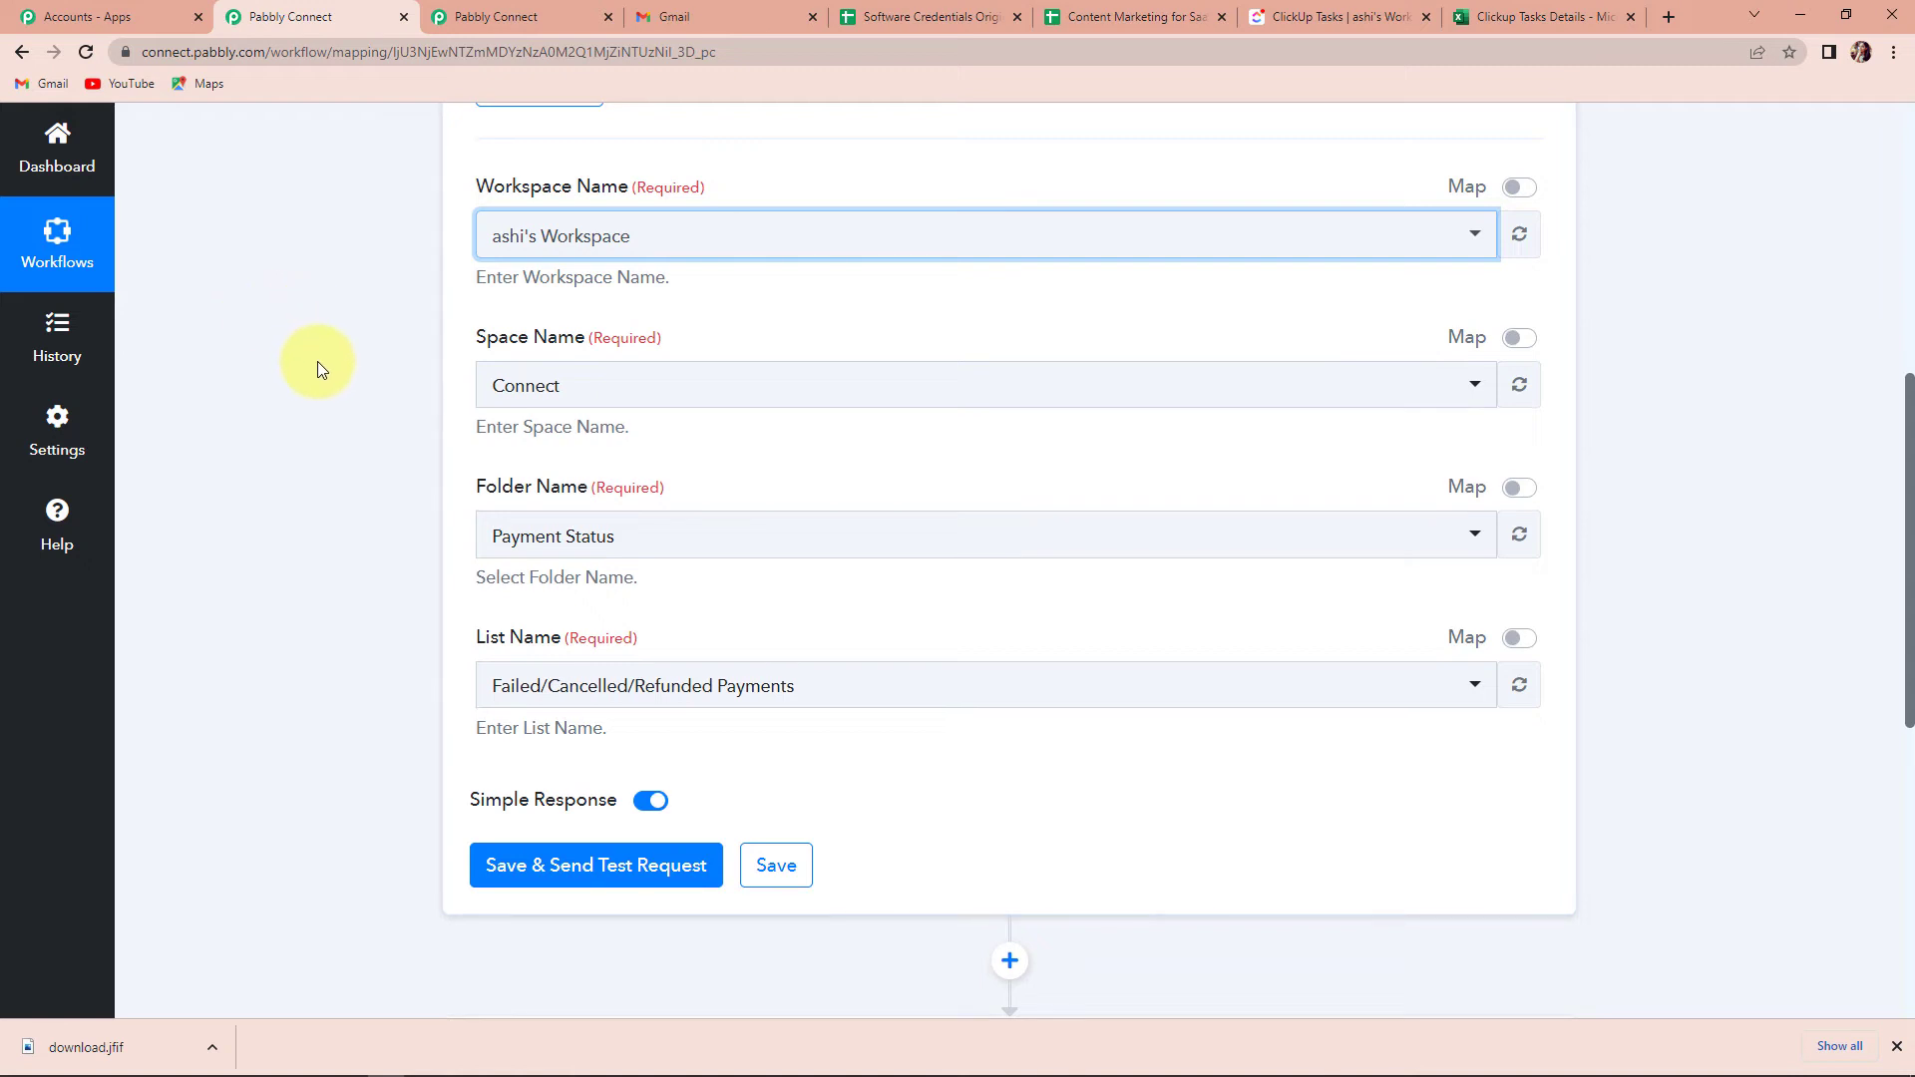
{"action": "left_click", "coordinate": [582, 387]}
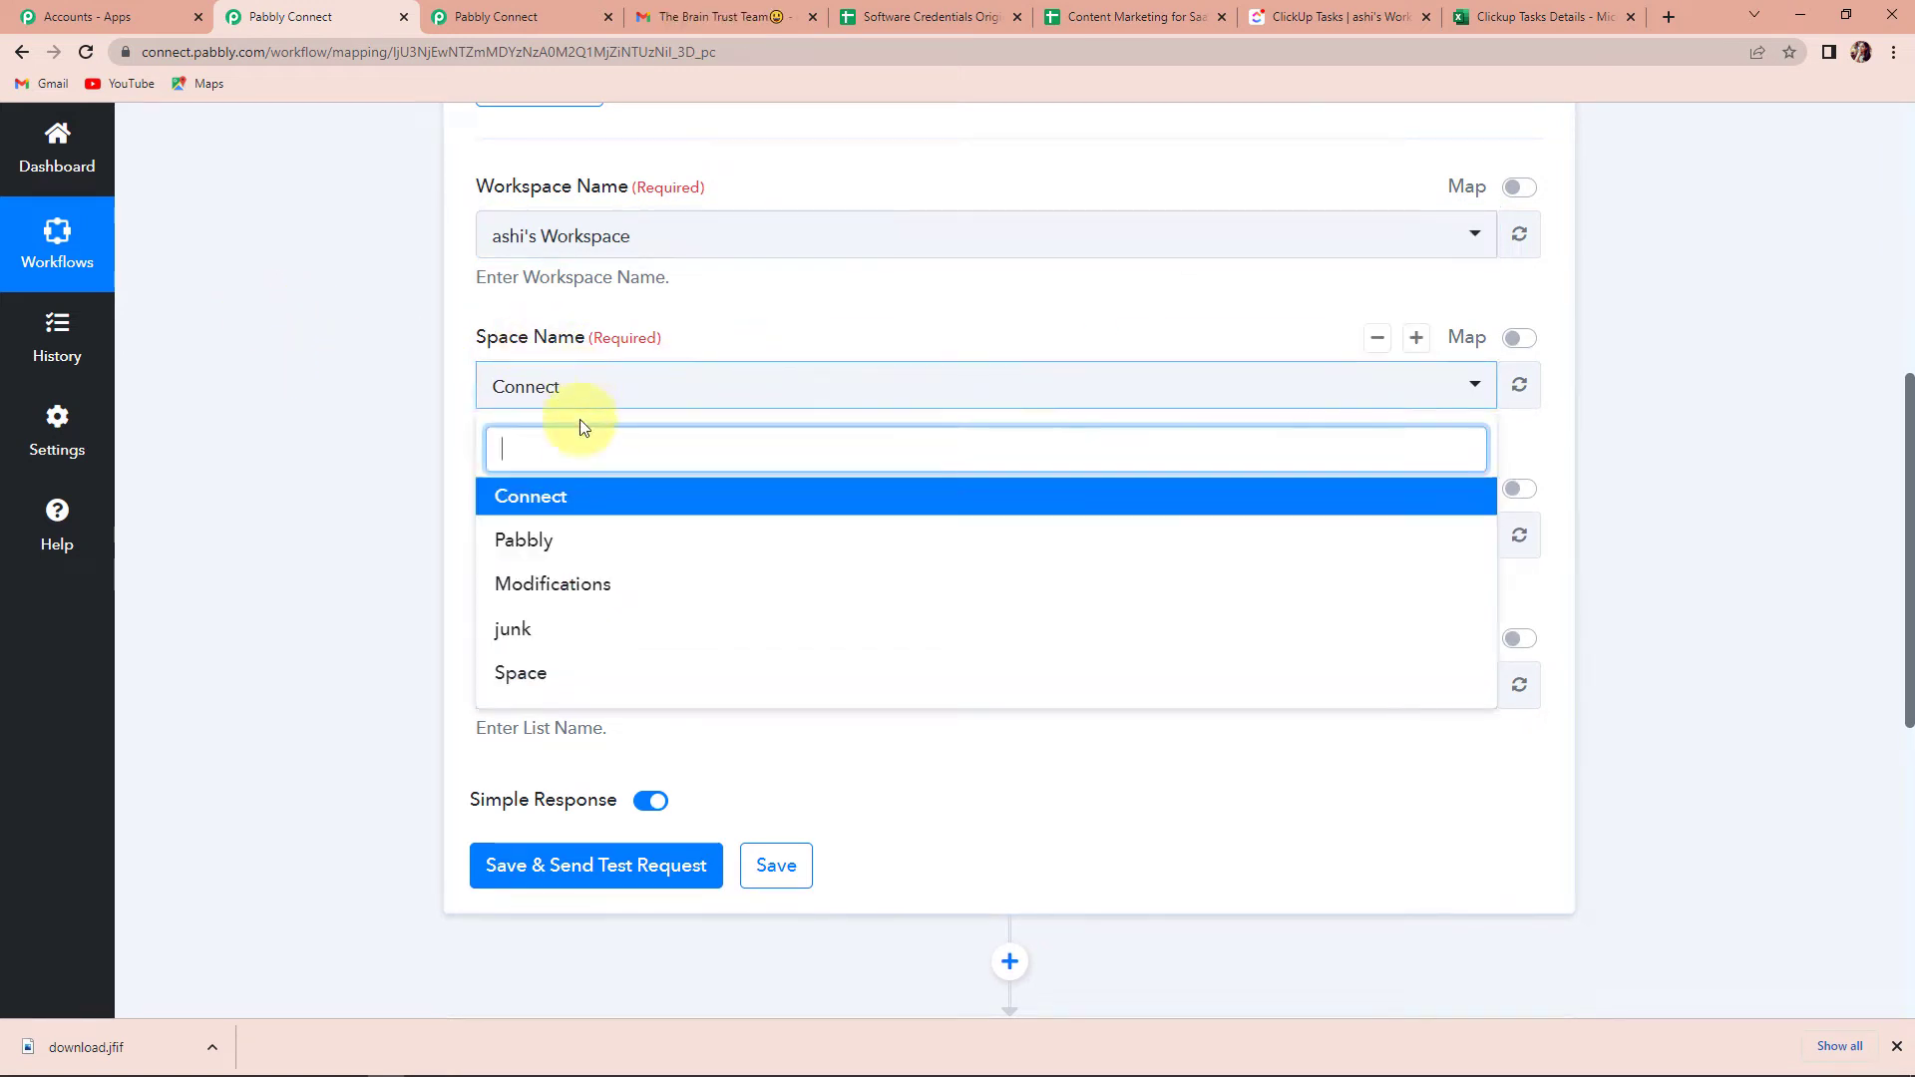
{"action": "left_click", "coordinate": [560, 540]}
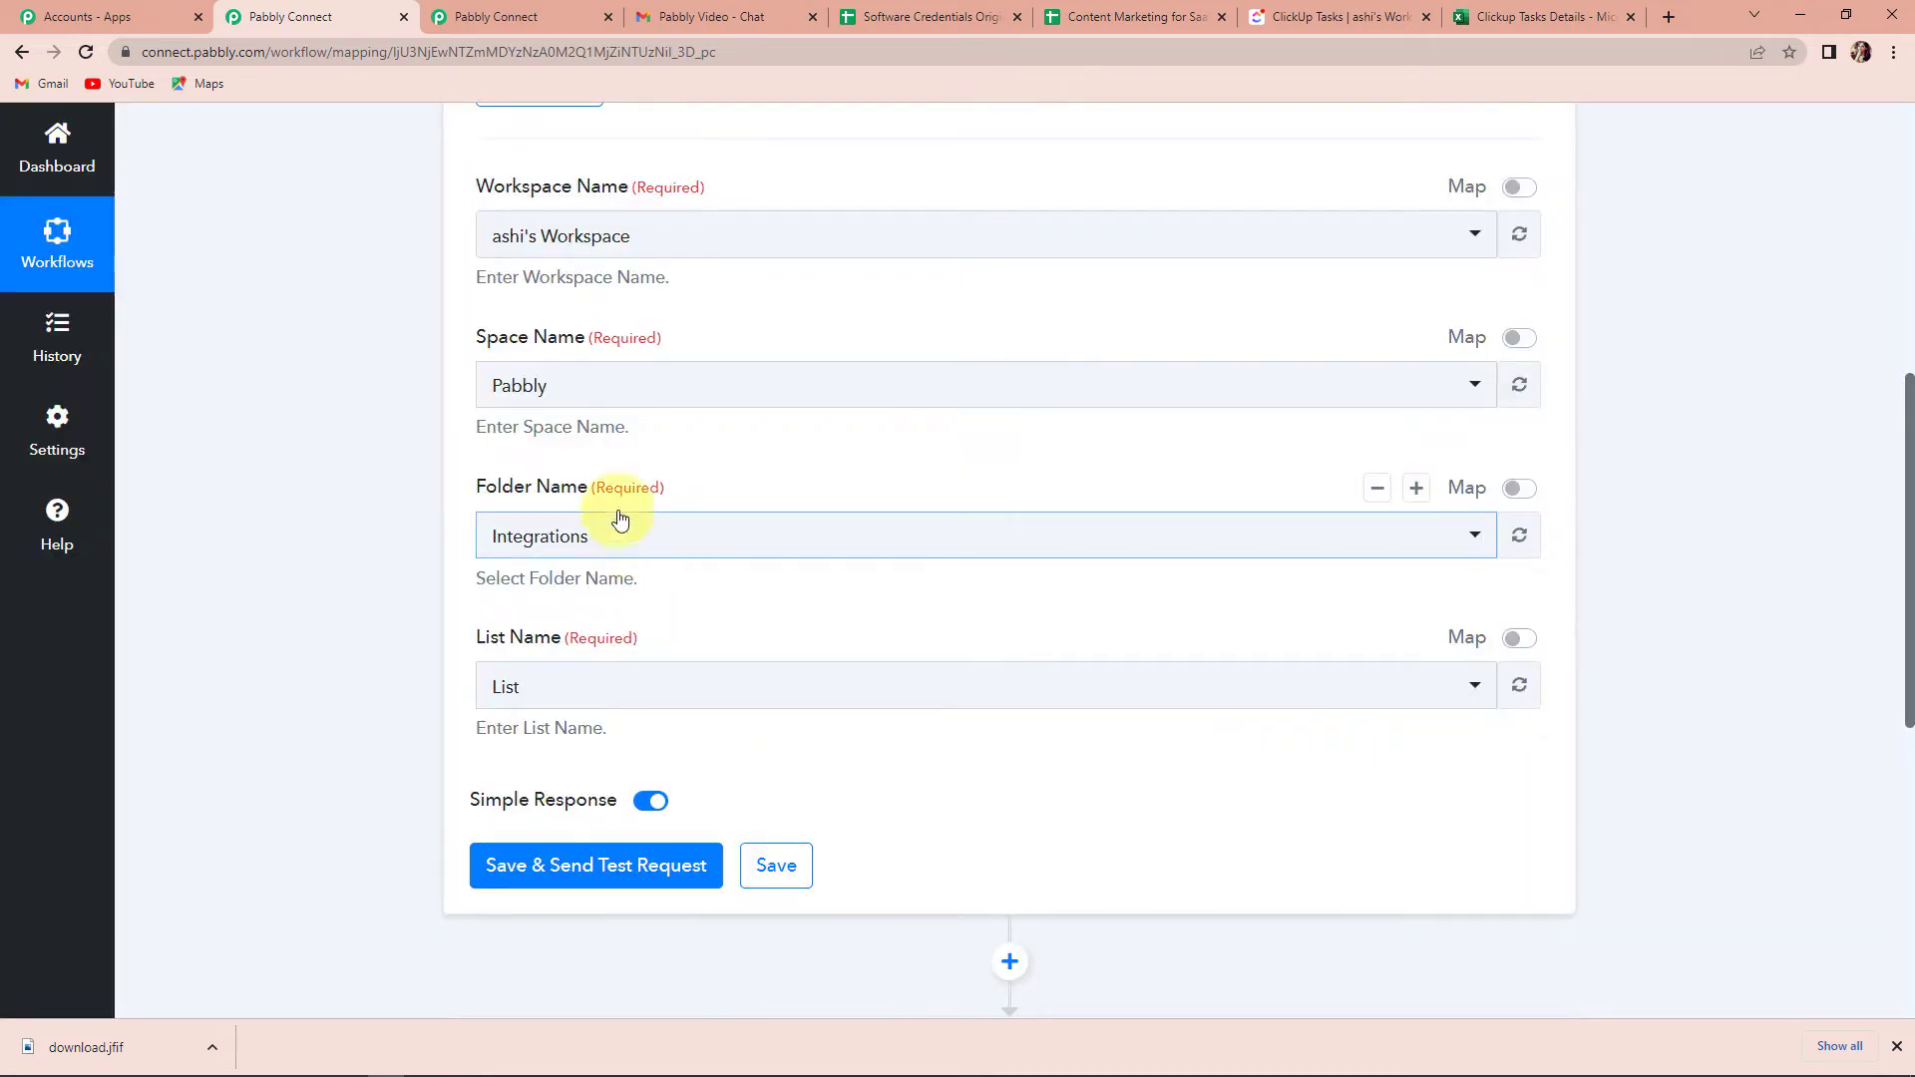
- Check the list's name in ClickUp, set the trigger's list to ClickUp Tasks, and save and send a test request
{"action": "left_click", "coordinate": [570, 687]}
{"action": "left_click", "coordinate": [395, 648]}
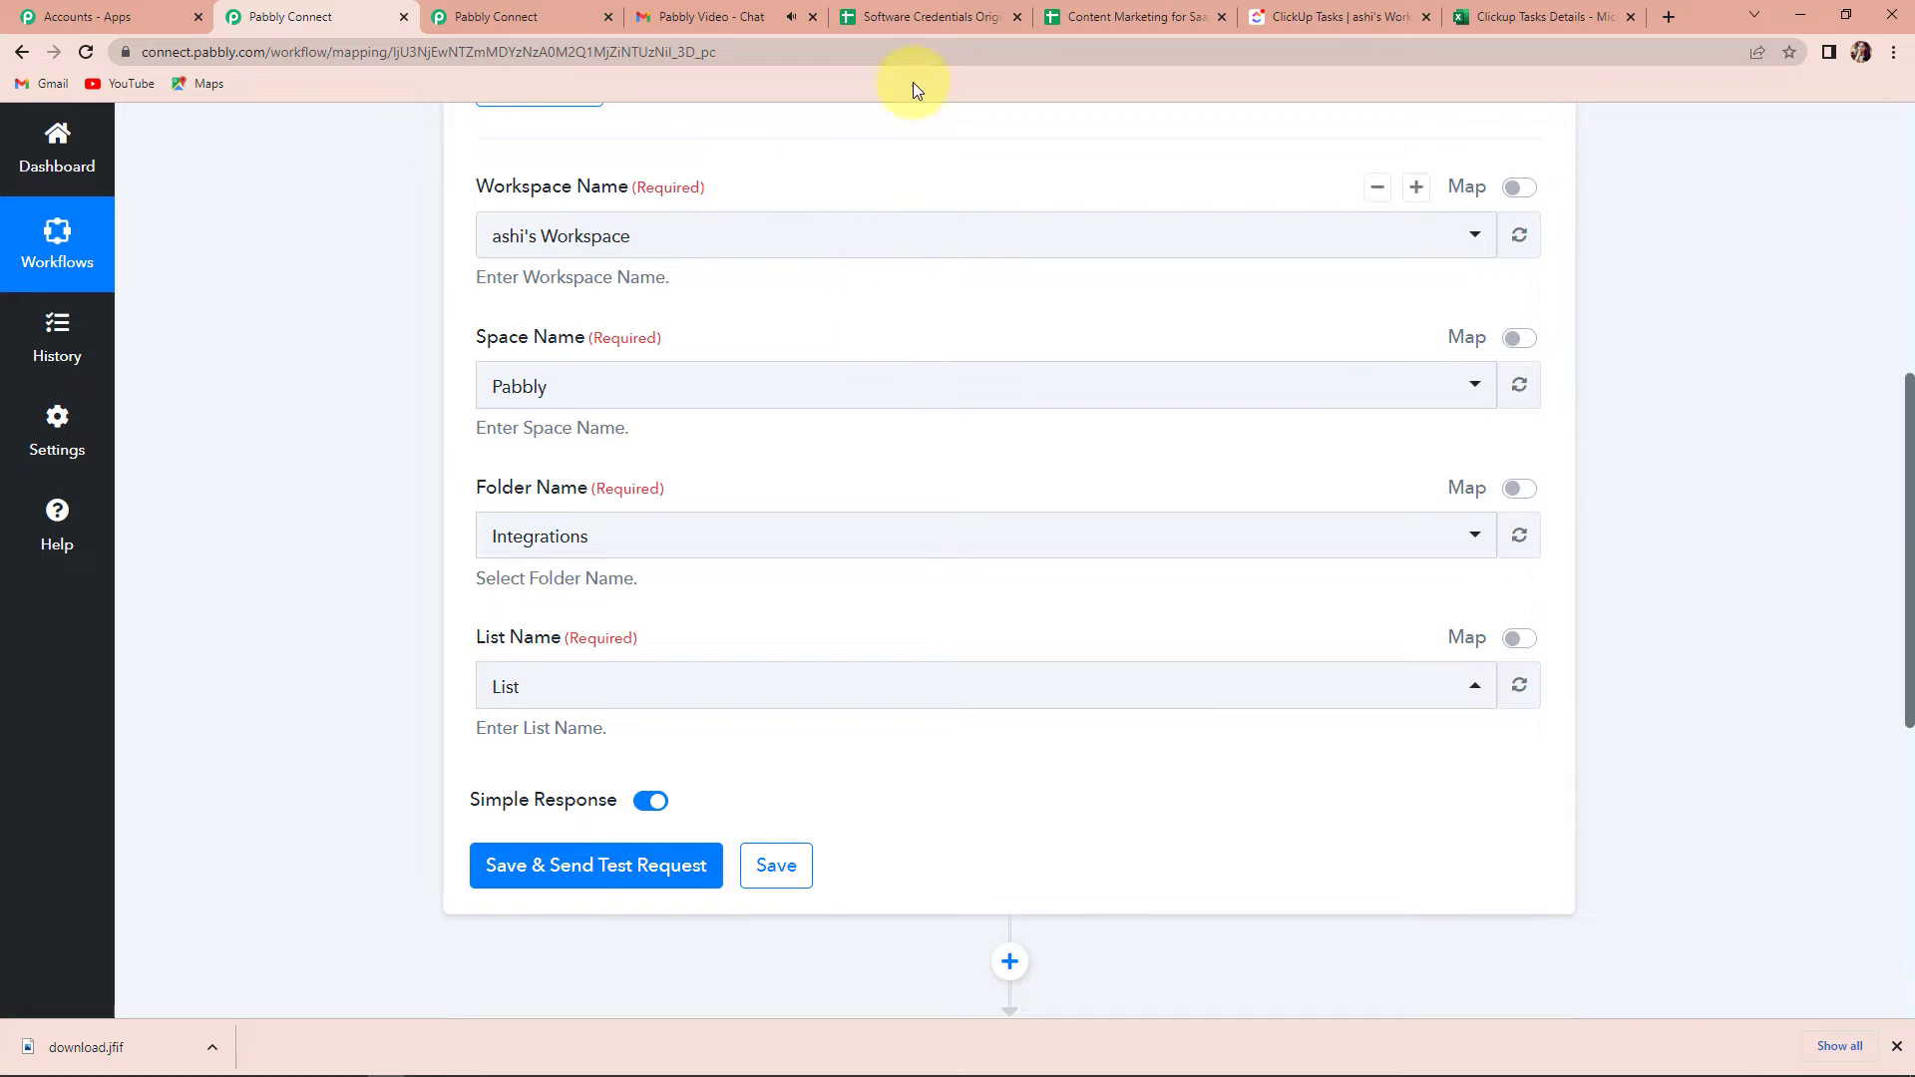
{"action": "left_click", "coordinate": [1308, 24]}
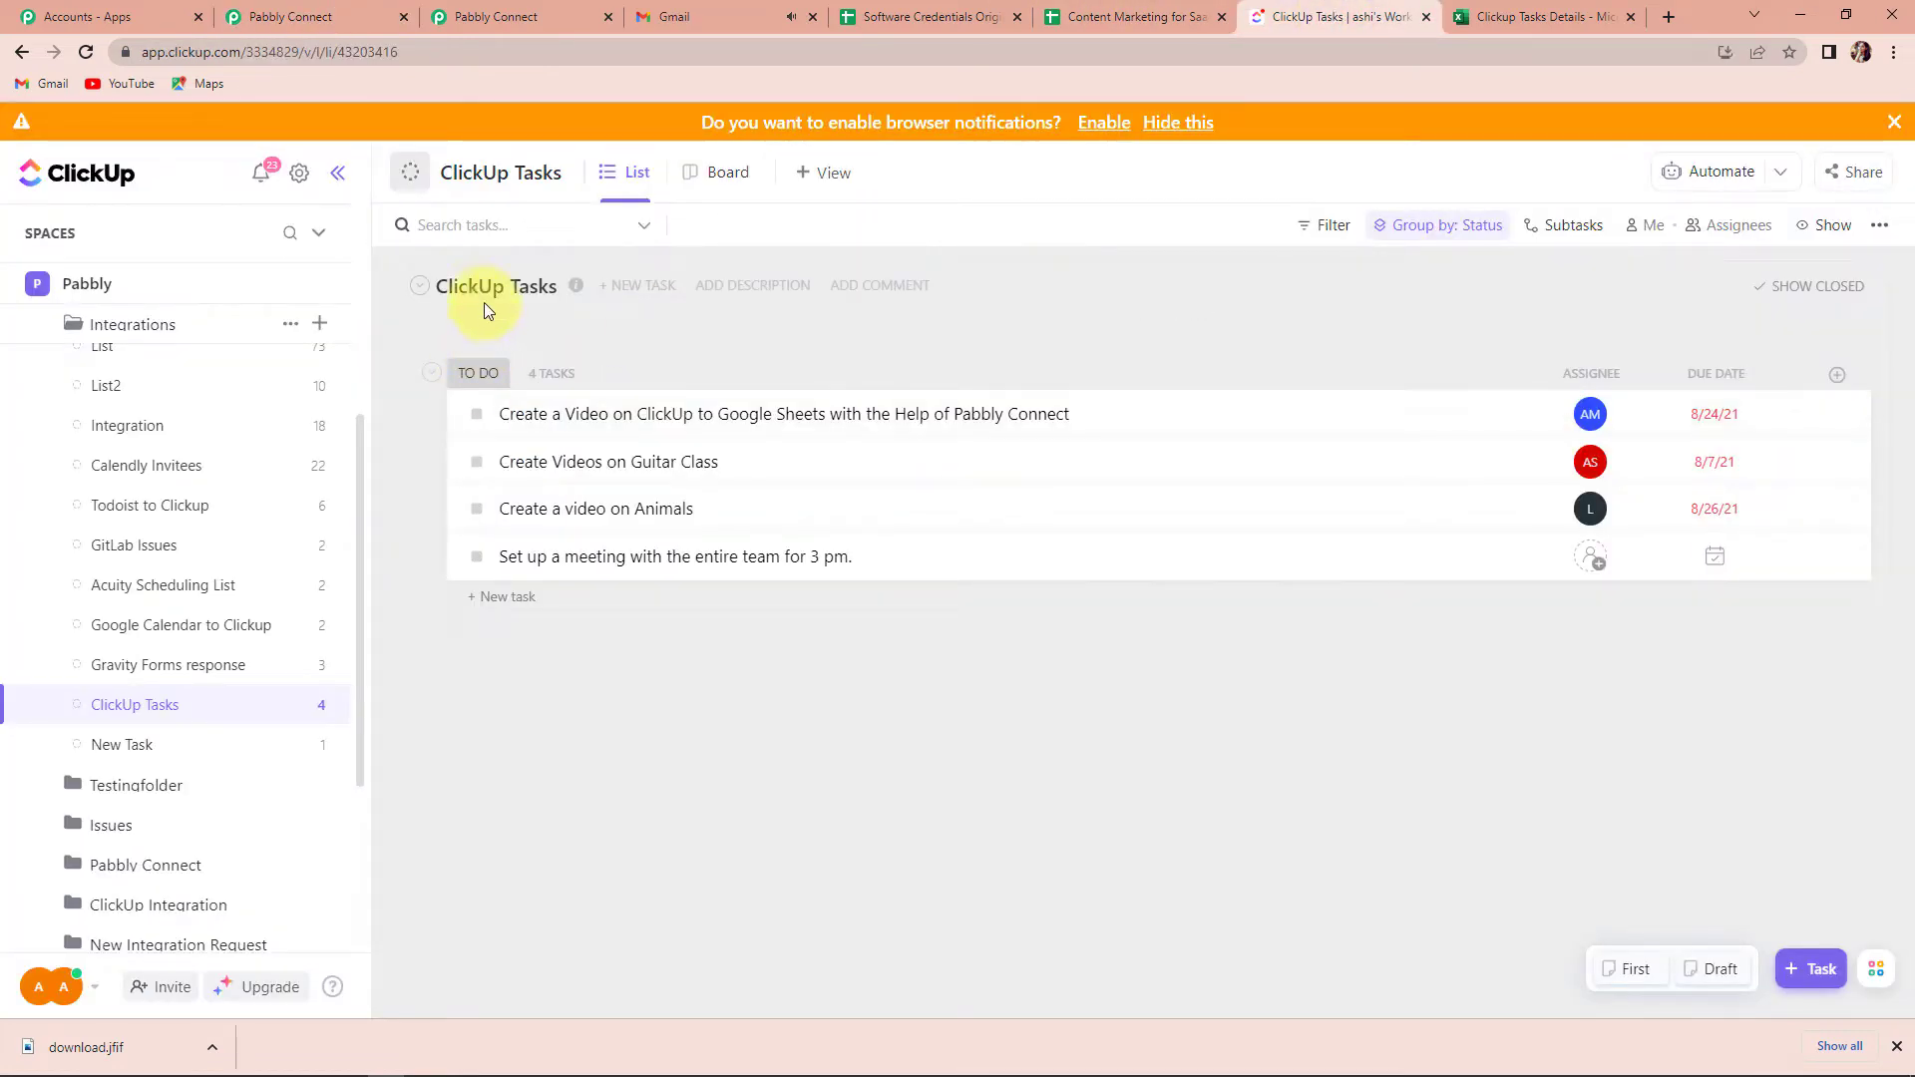
{"action": "left_click", "coordinate": [299, 17]}
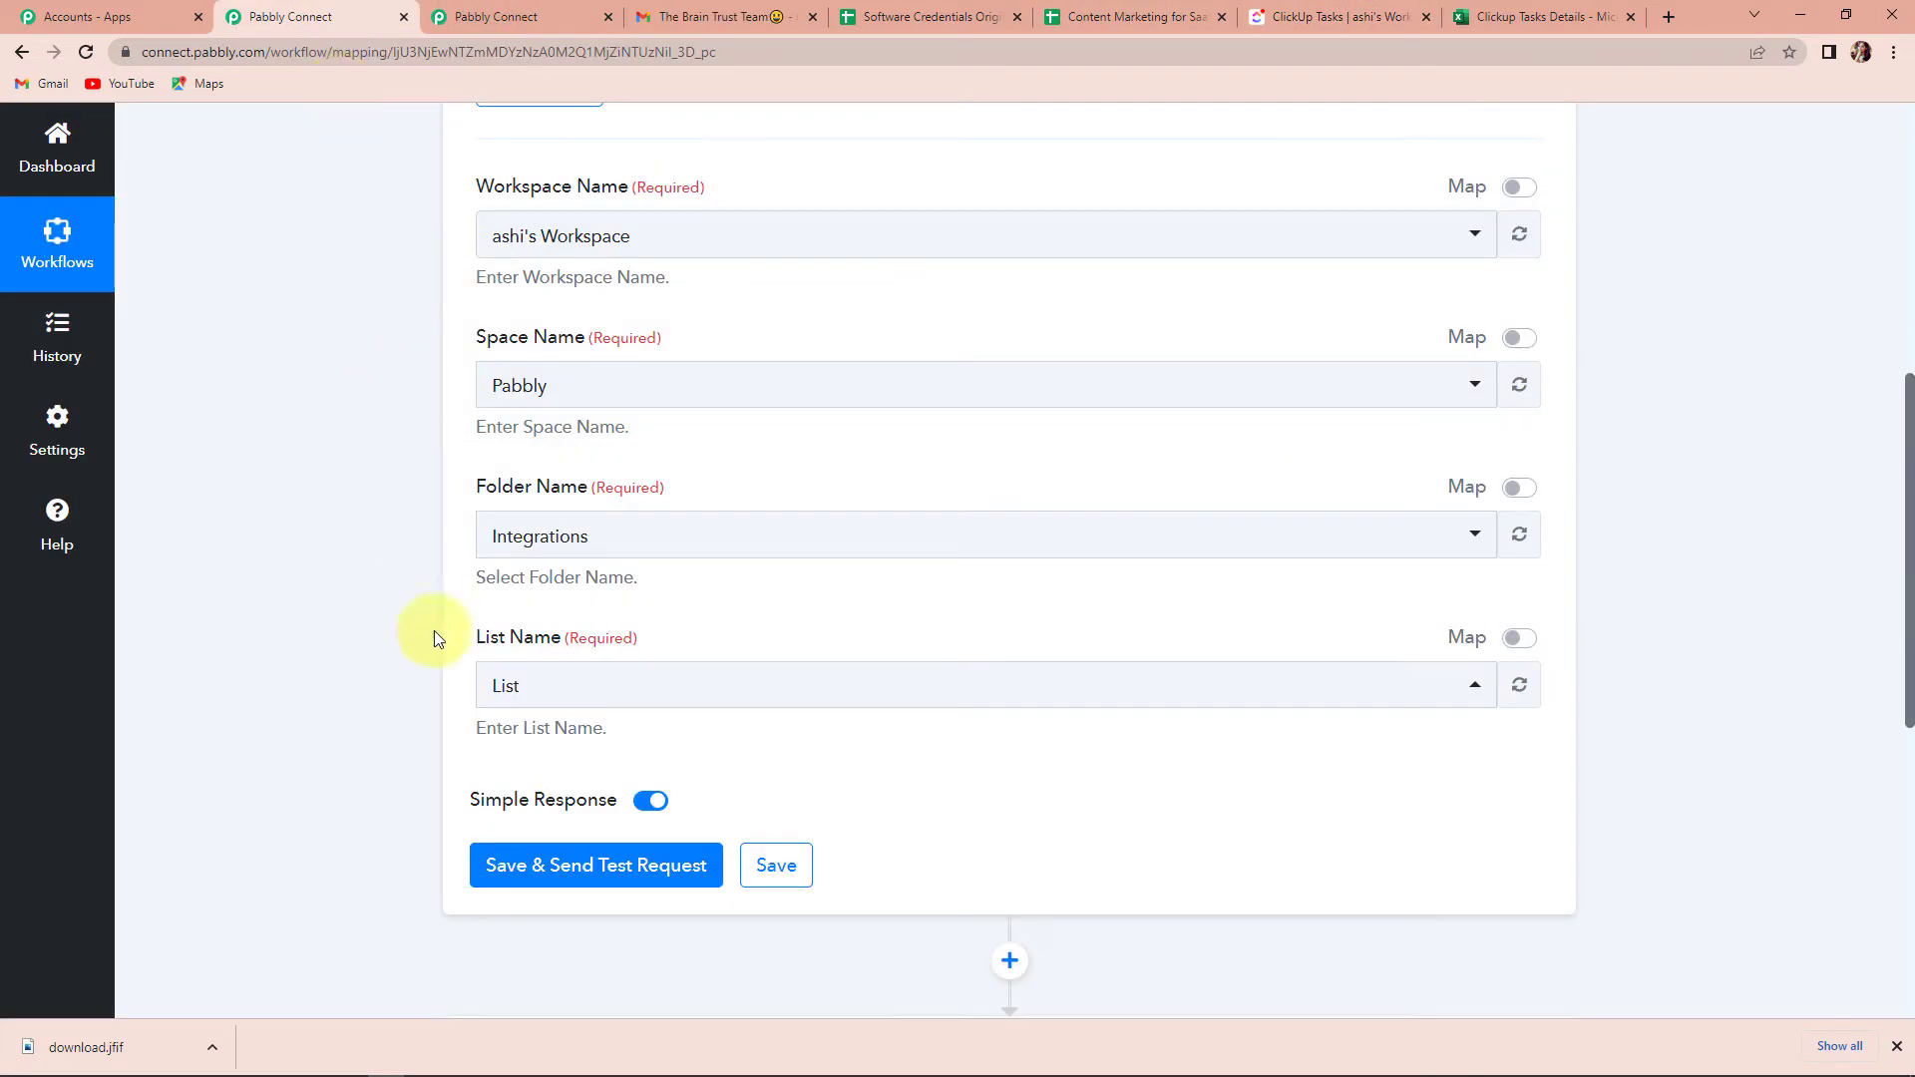
{"action": "type", "text": "clic"}
{"action": "left_click", "coordinate": [544, 624]}
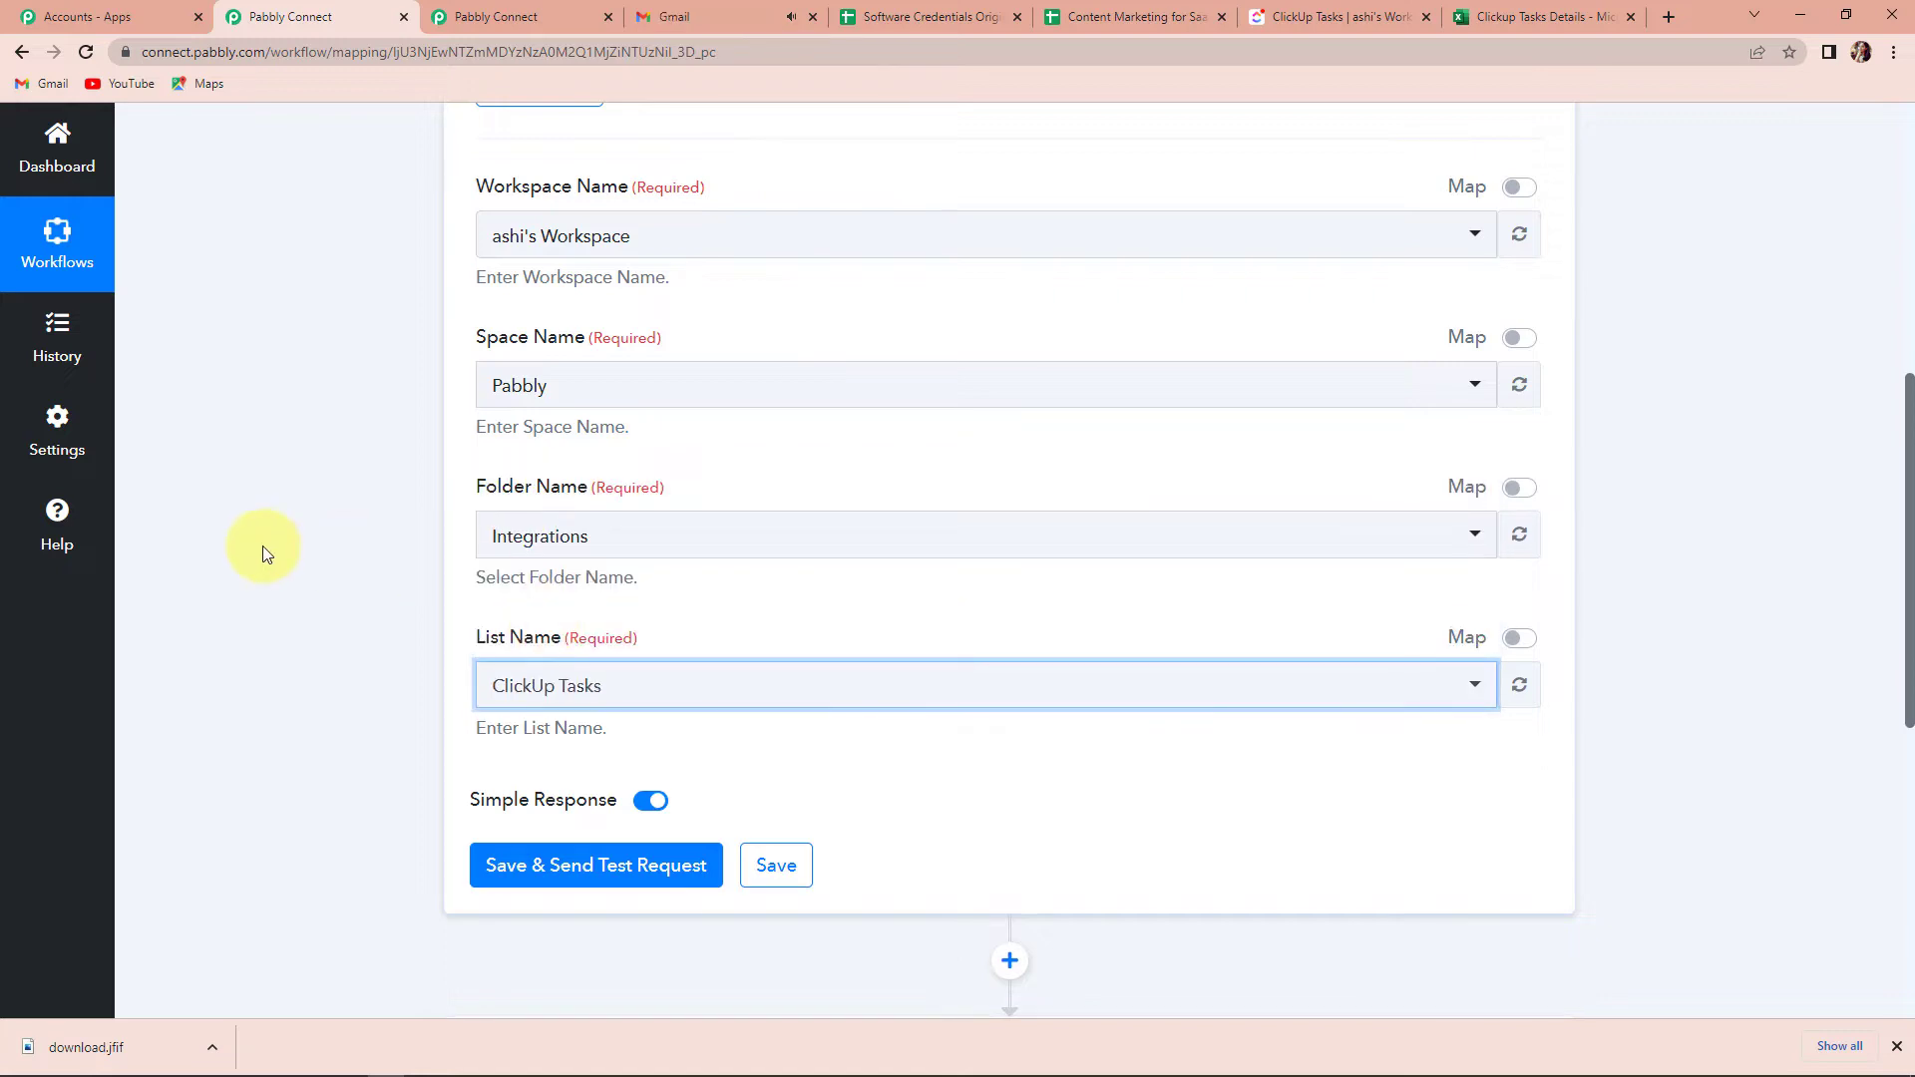
{"action": "scroll", "coordinate": [261, 547], "scroll_direction": "down", "scroll_amount": 3}
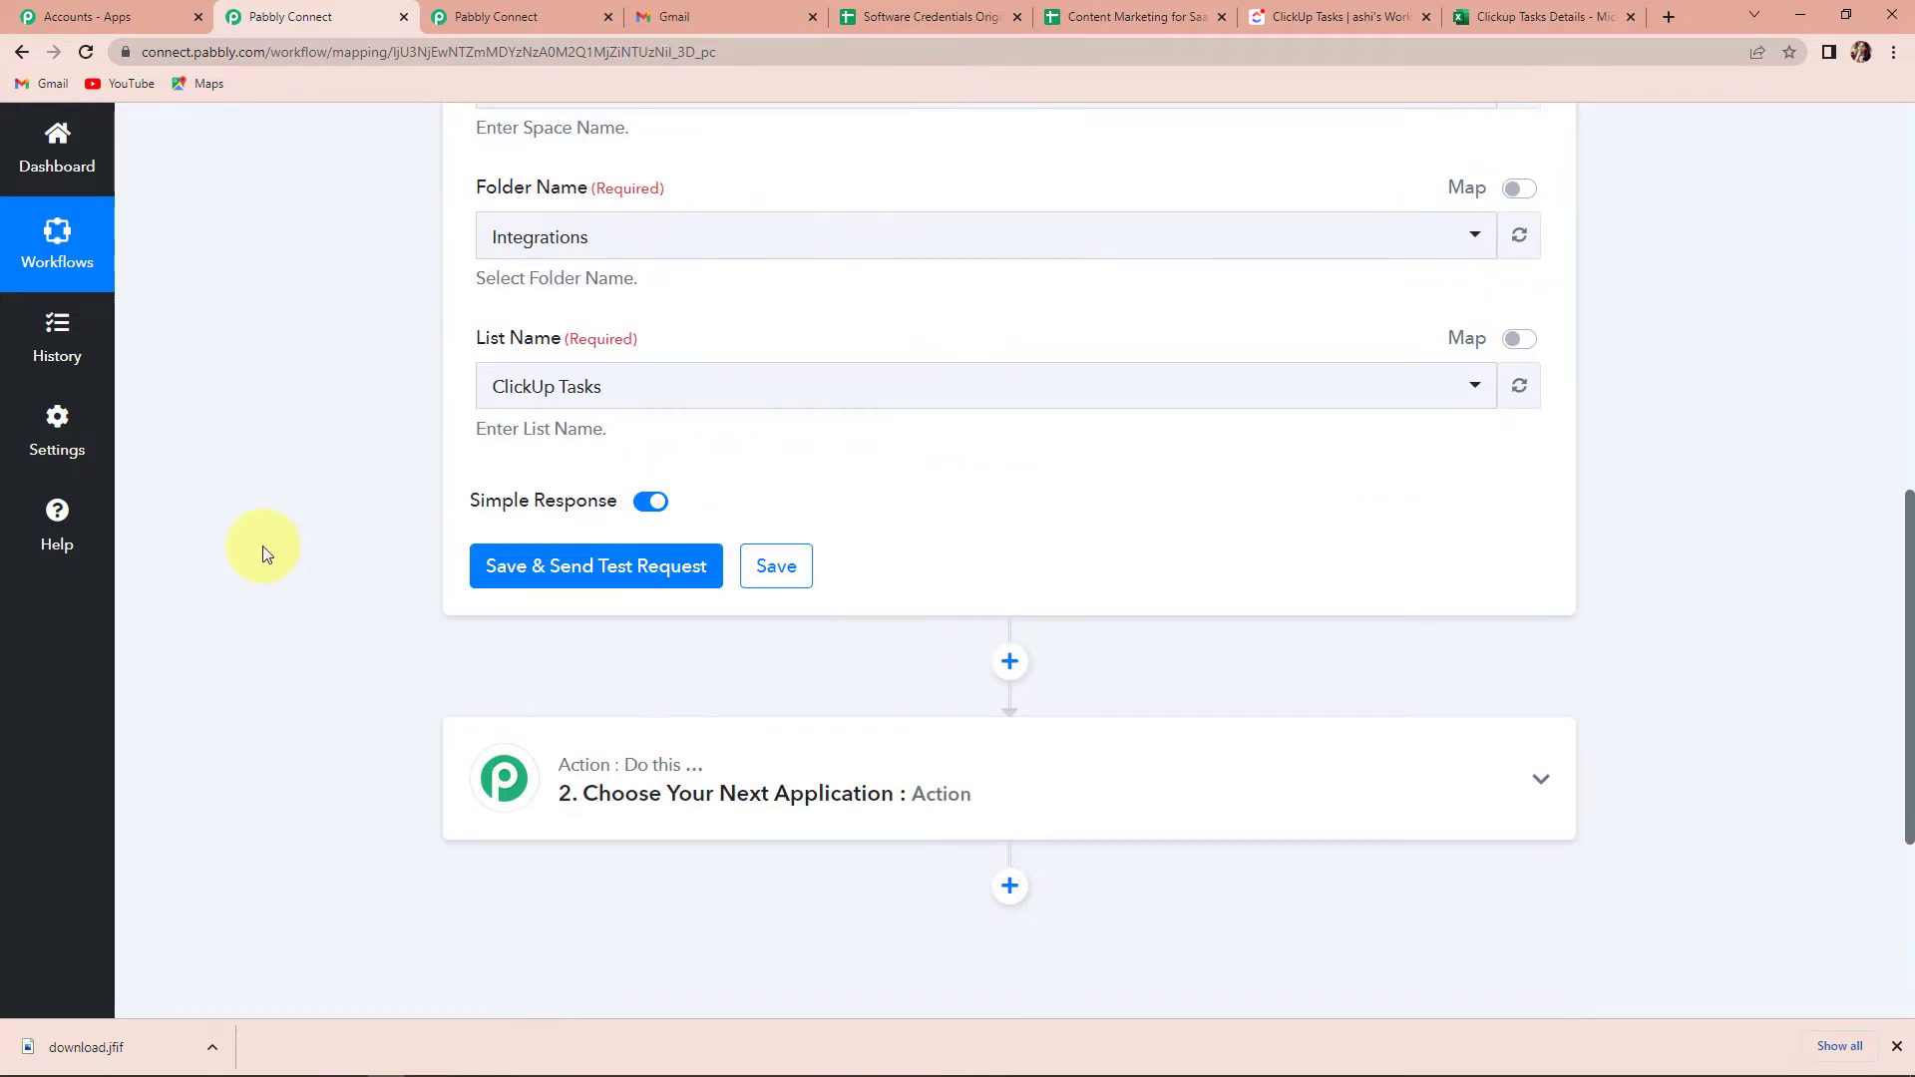
{"action": "left_click", "coordinate": [568, 578]}
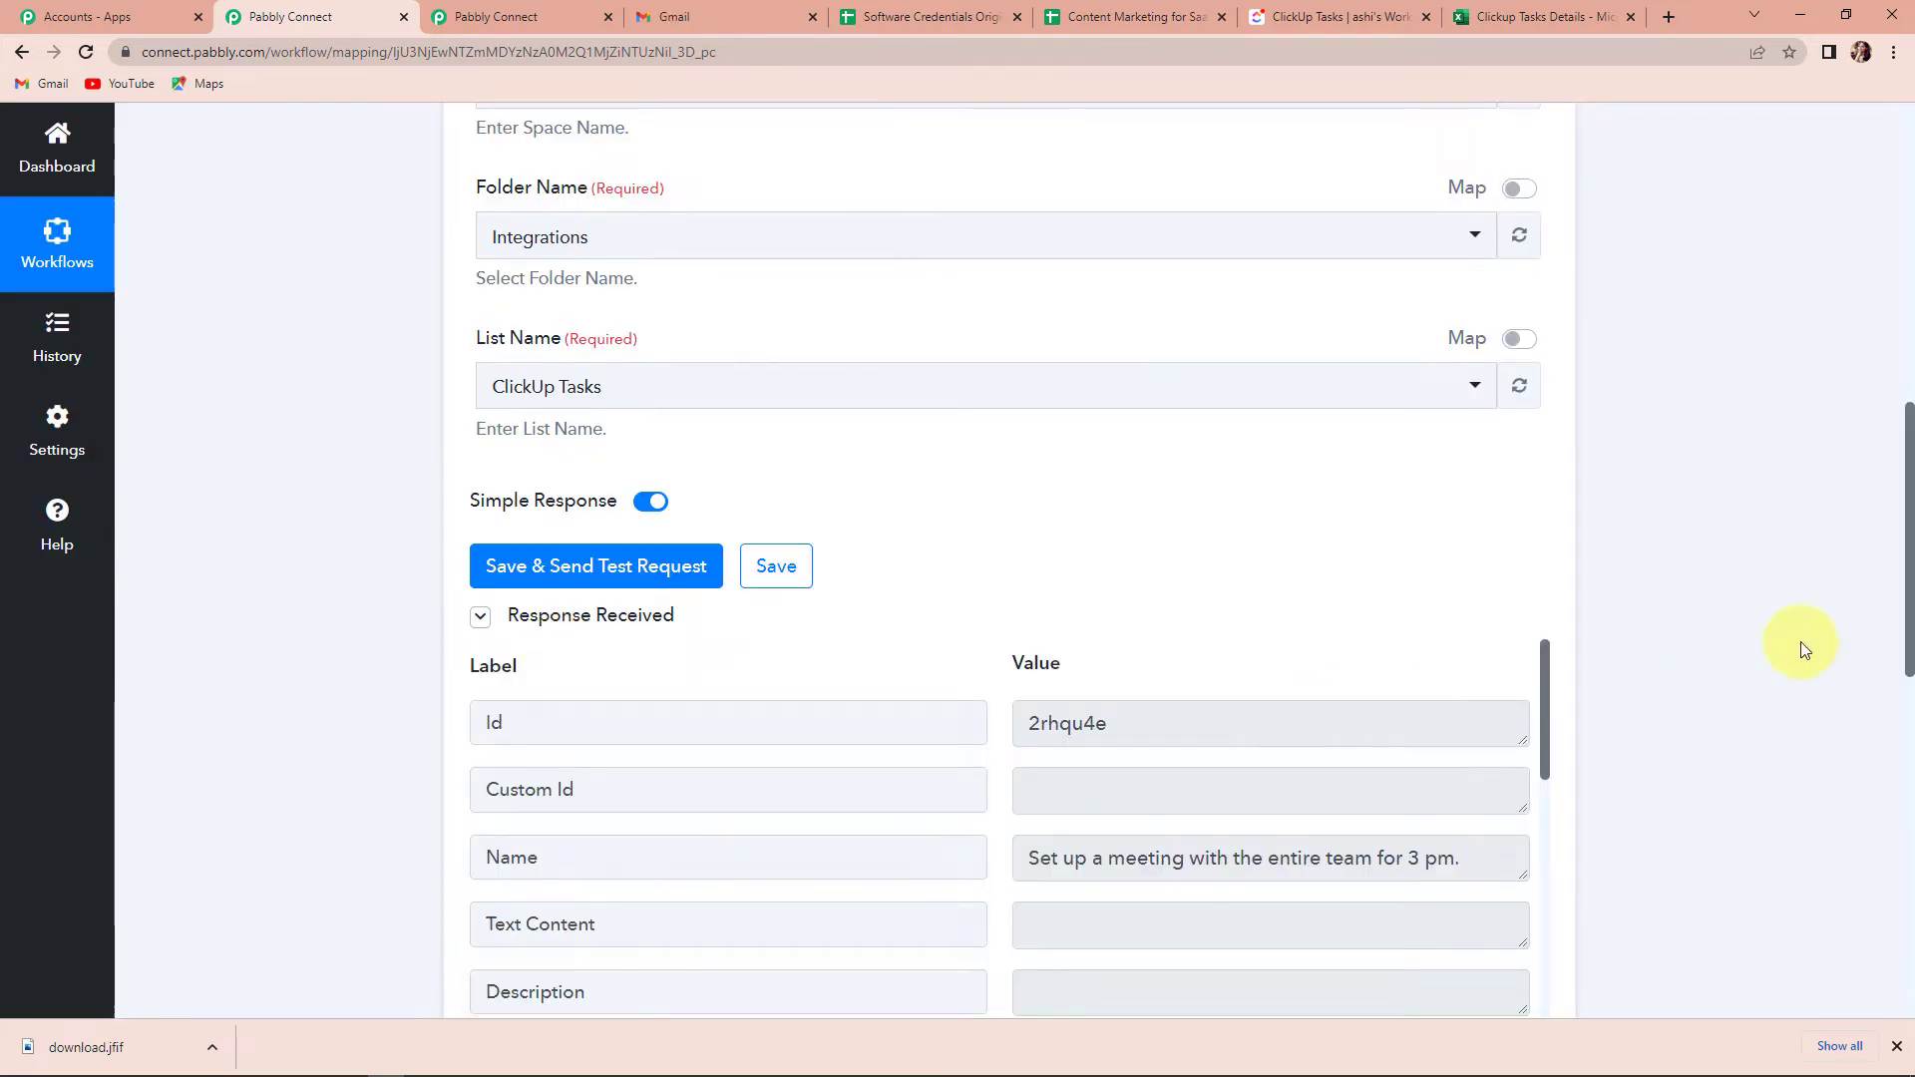
- Examine the trigger's test response for the task name, creation date, creator details, due date, task URL, list and folder
{"action": "scroll", "coordinate": [1821, 613], "scroll_direction": "down", "scroll_amount": 2}
{"action": "left_click_drag", "start_coordinate": [1024, 658], "coordinate": [1543, 660]}
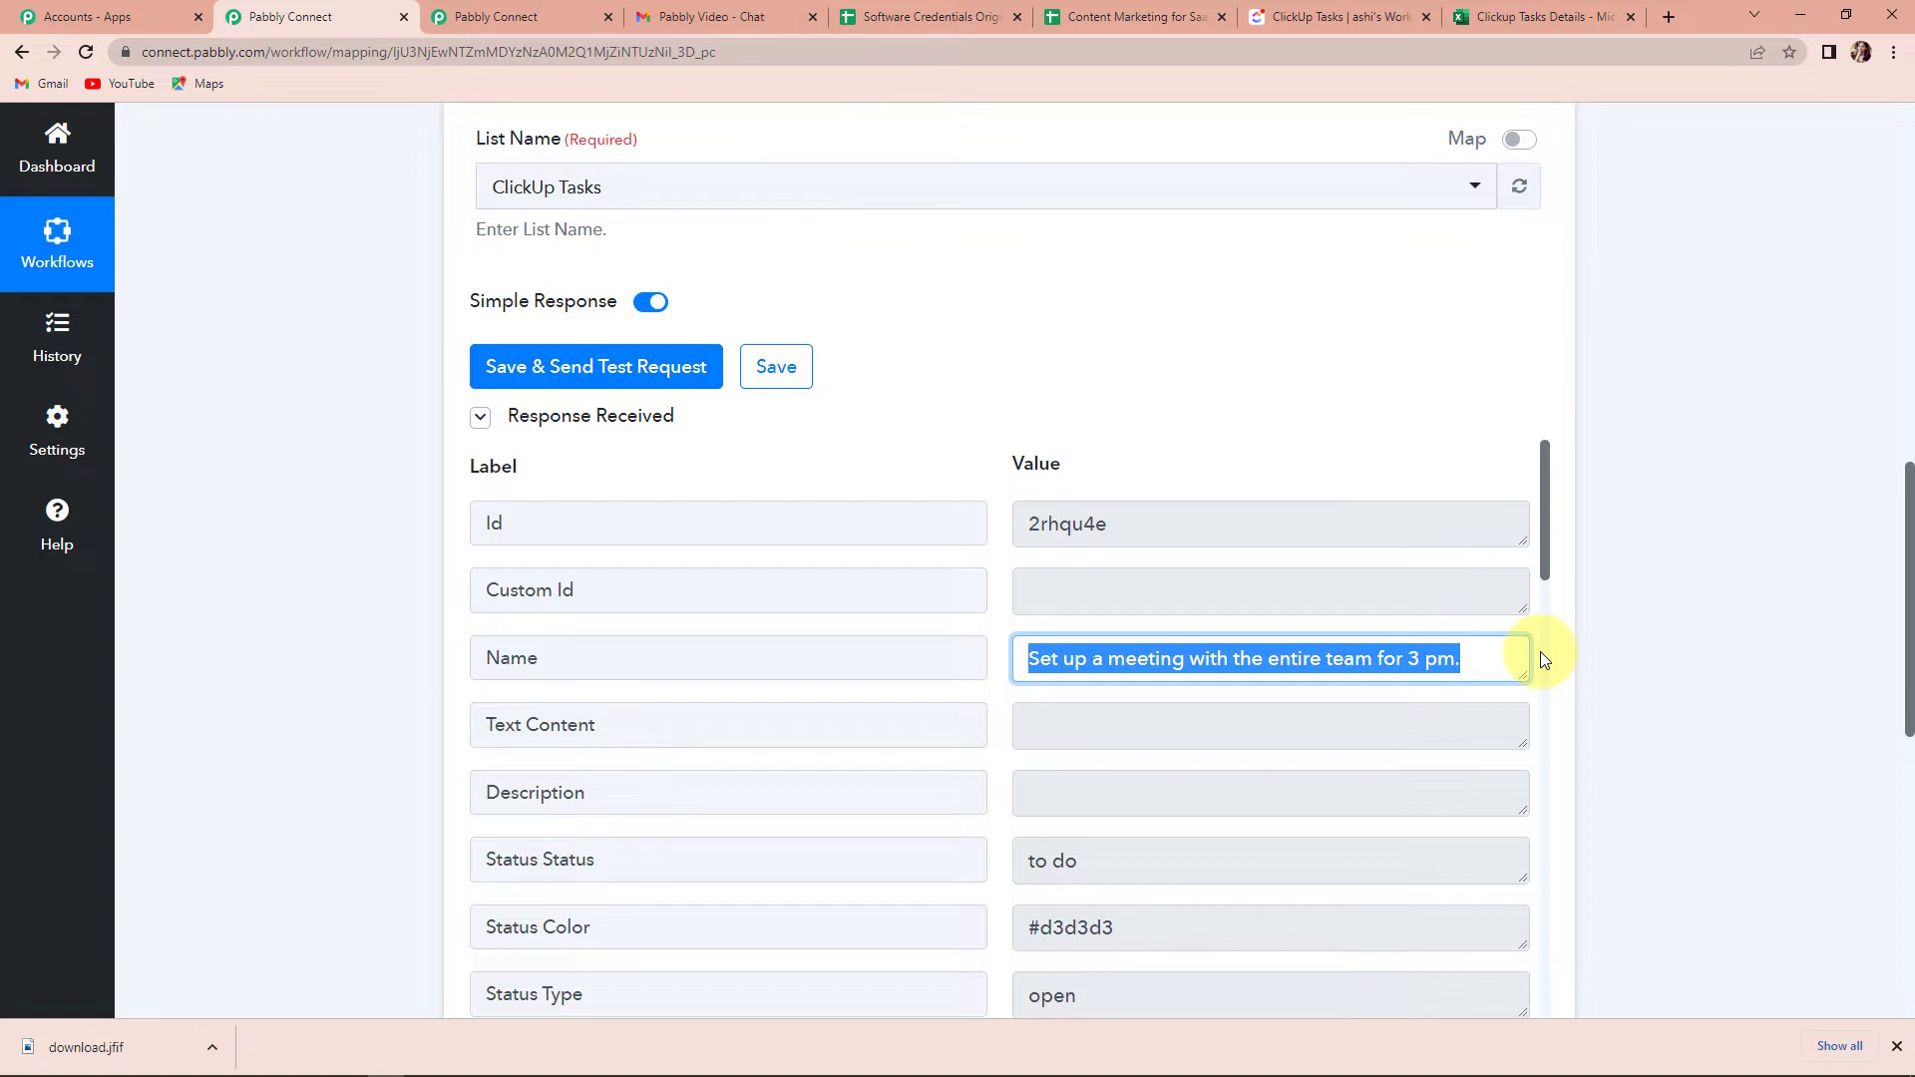
{"action": "left_click", "coordinate": [1616, 618]}
{"action": "scroll", "coordinate": [1616, 619], "scroll_direction": "down", "scroll_amount": 2}
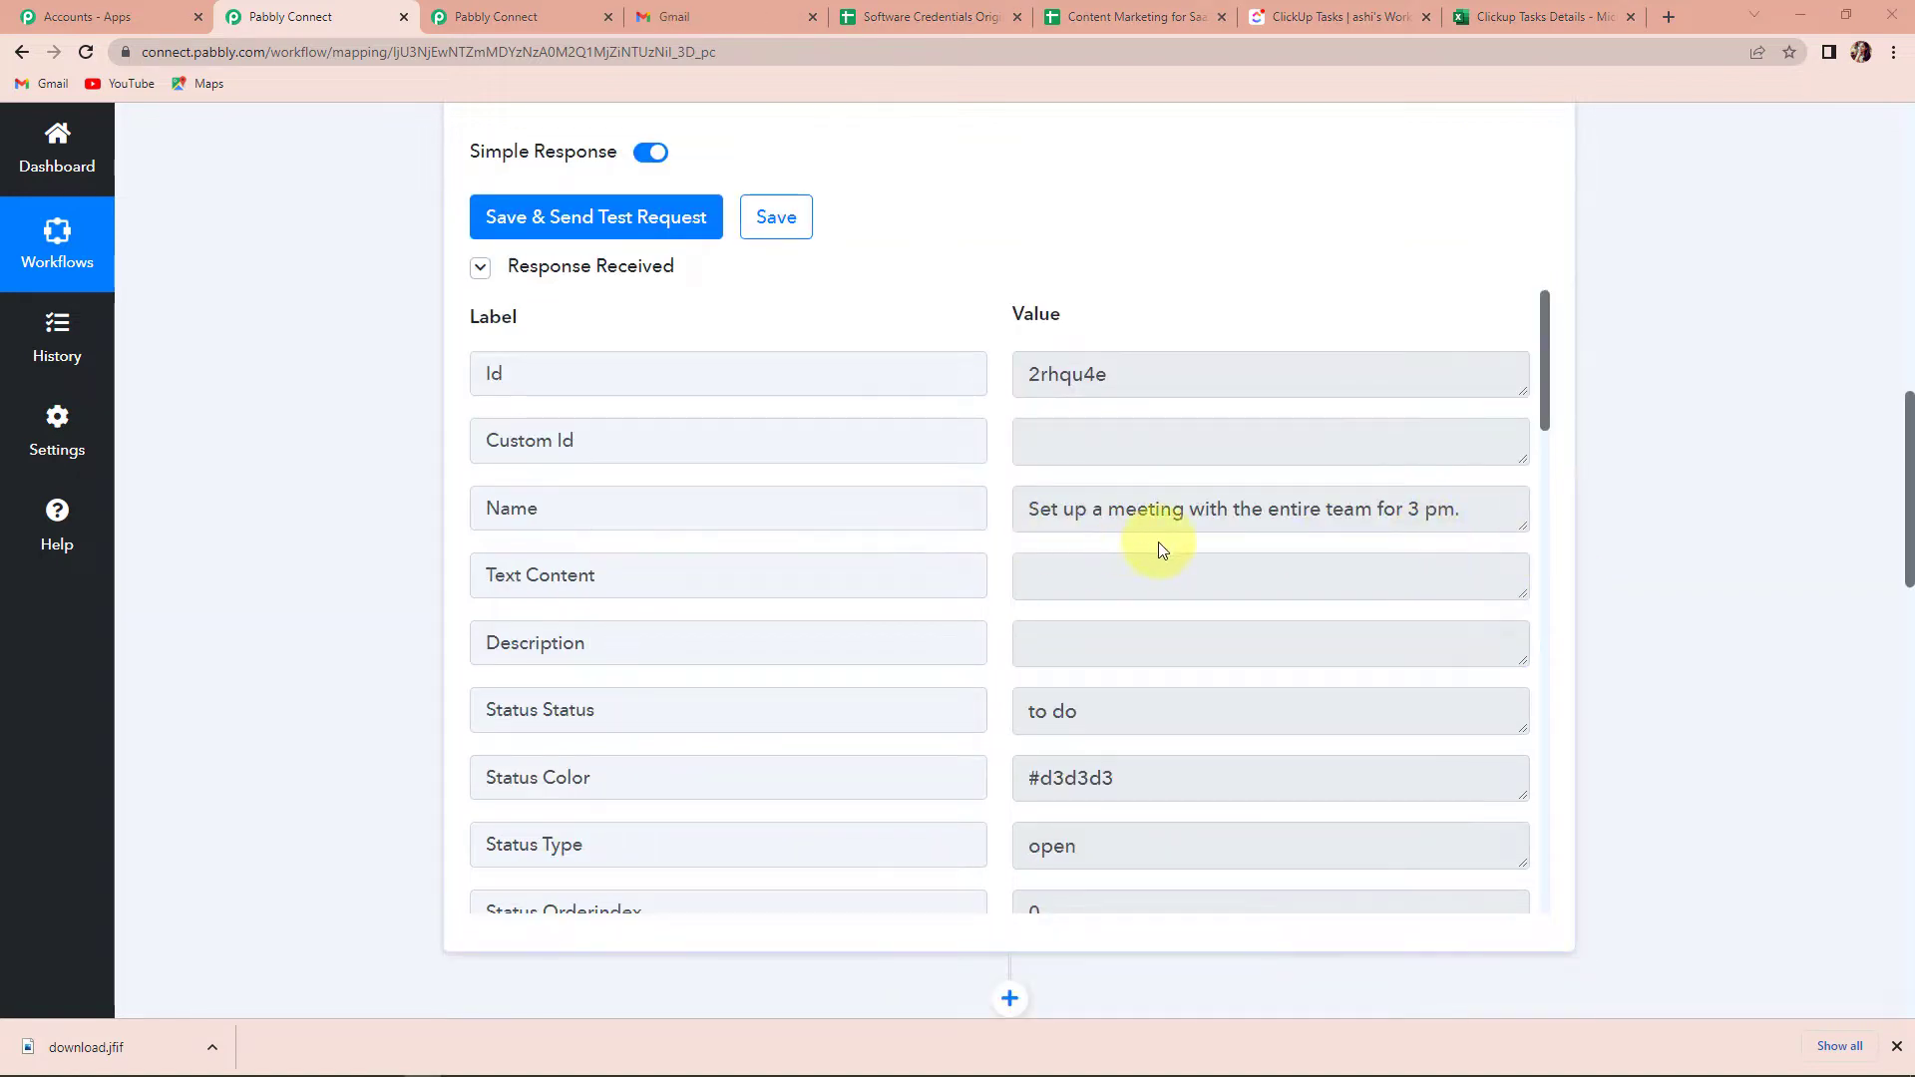
{"action": "scroll", "coordinate": [1355, 552], "scroll_direction": "down", "scroll_amount": 4}
{"action": "left_click_drag", "start_coordinate": [1030, 653], "coordinate": [1310, 658]}
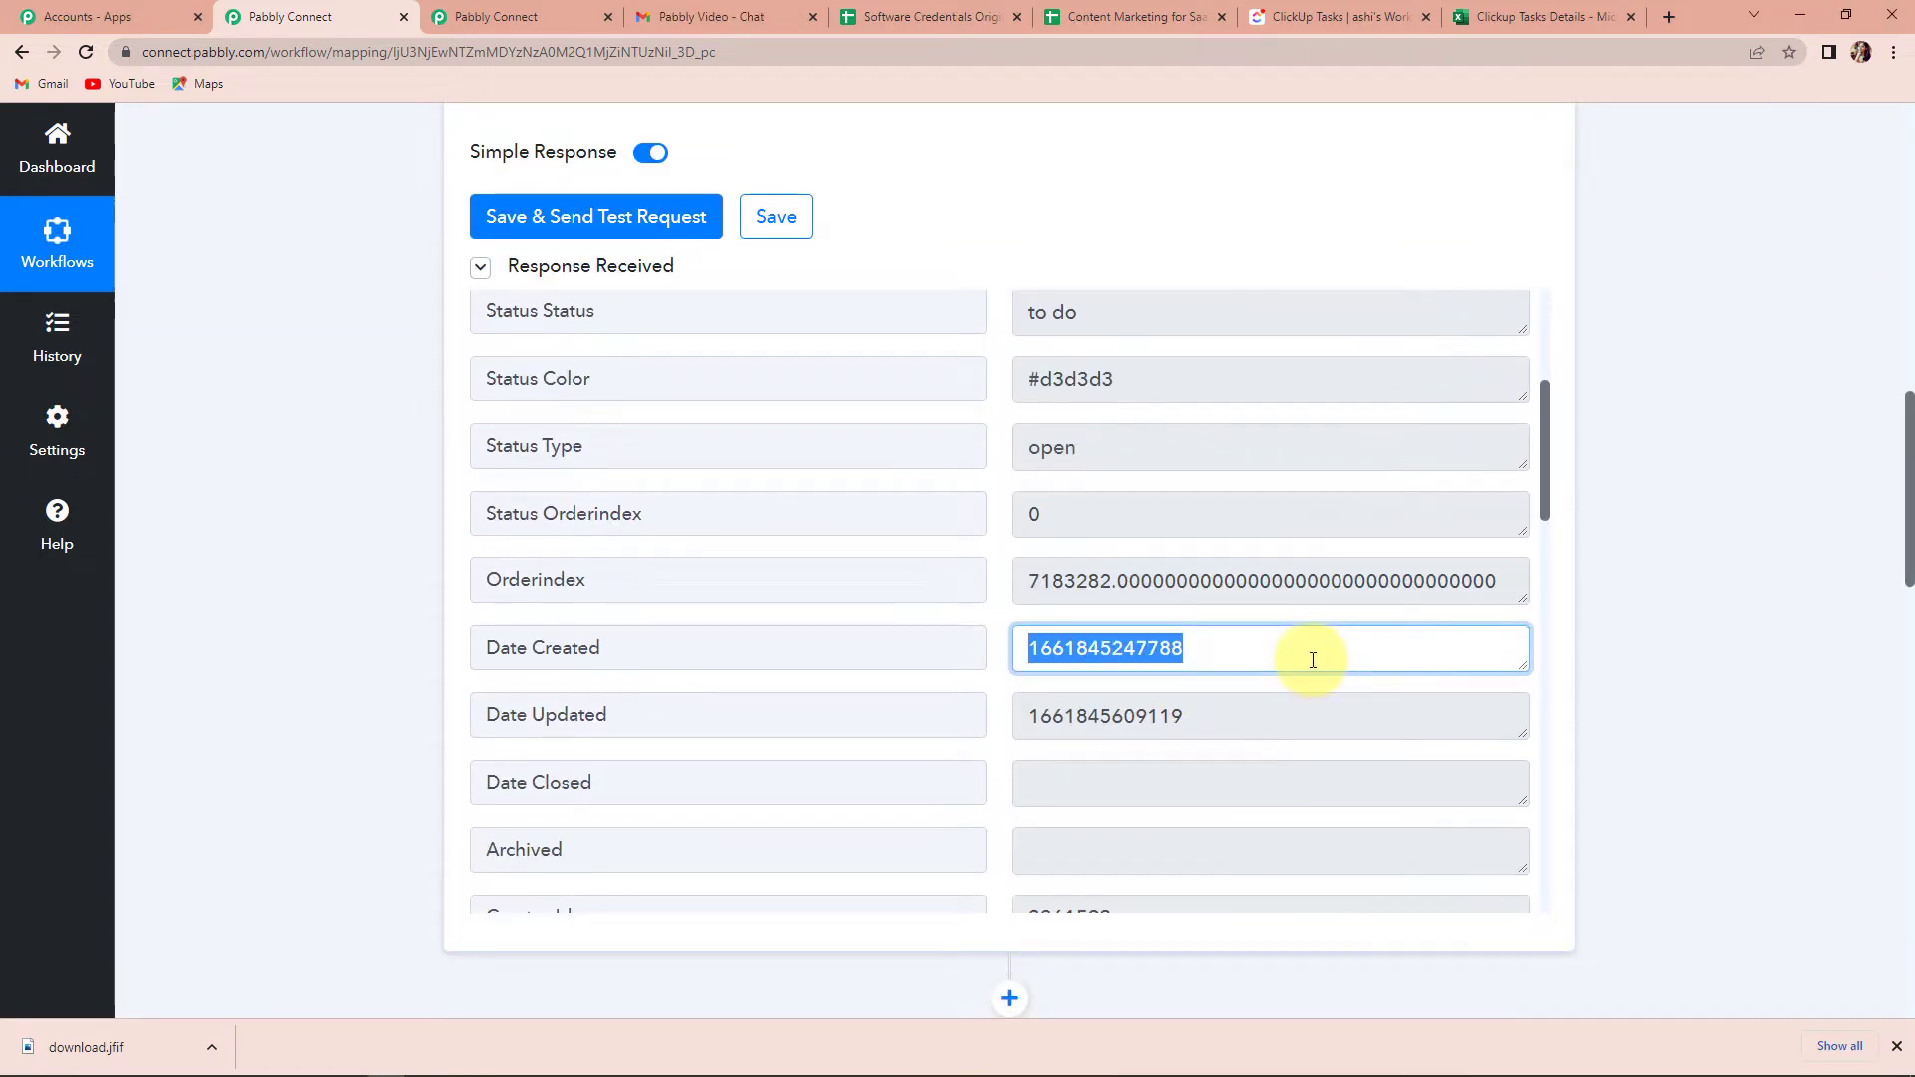
{"action": "scroll", "coordinate": [1307, 659], "scroll_direction": "down", "scroll_amount": 7}
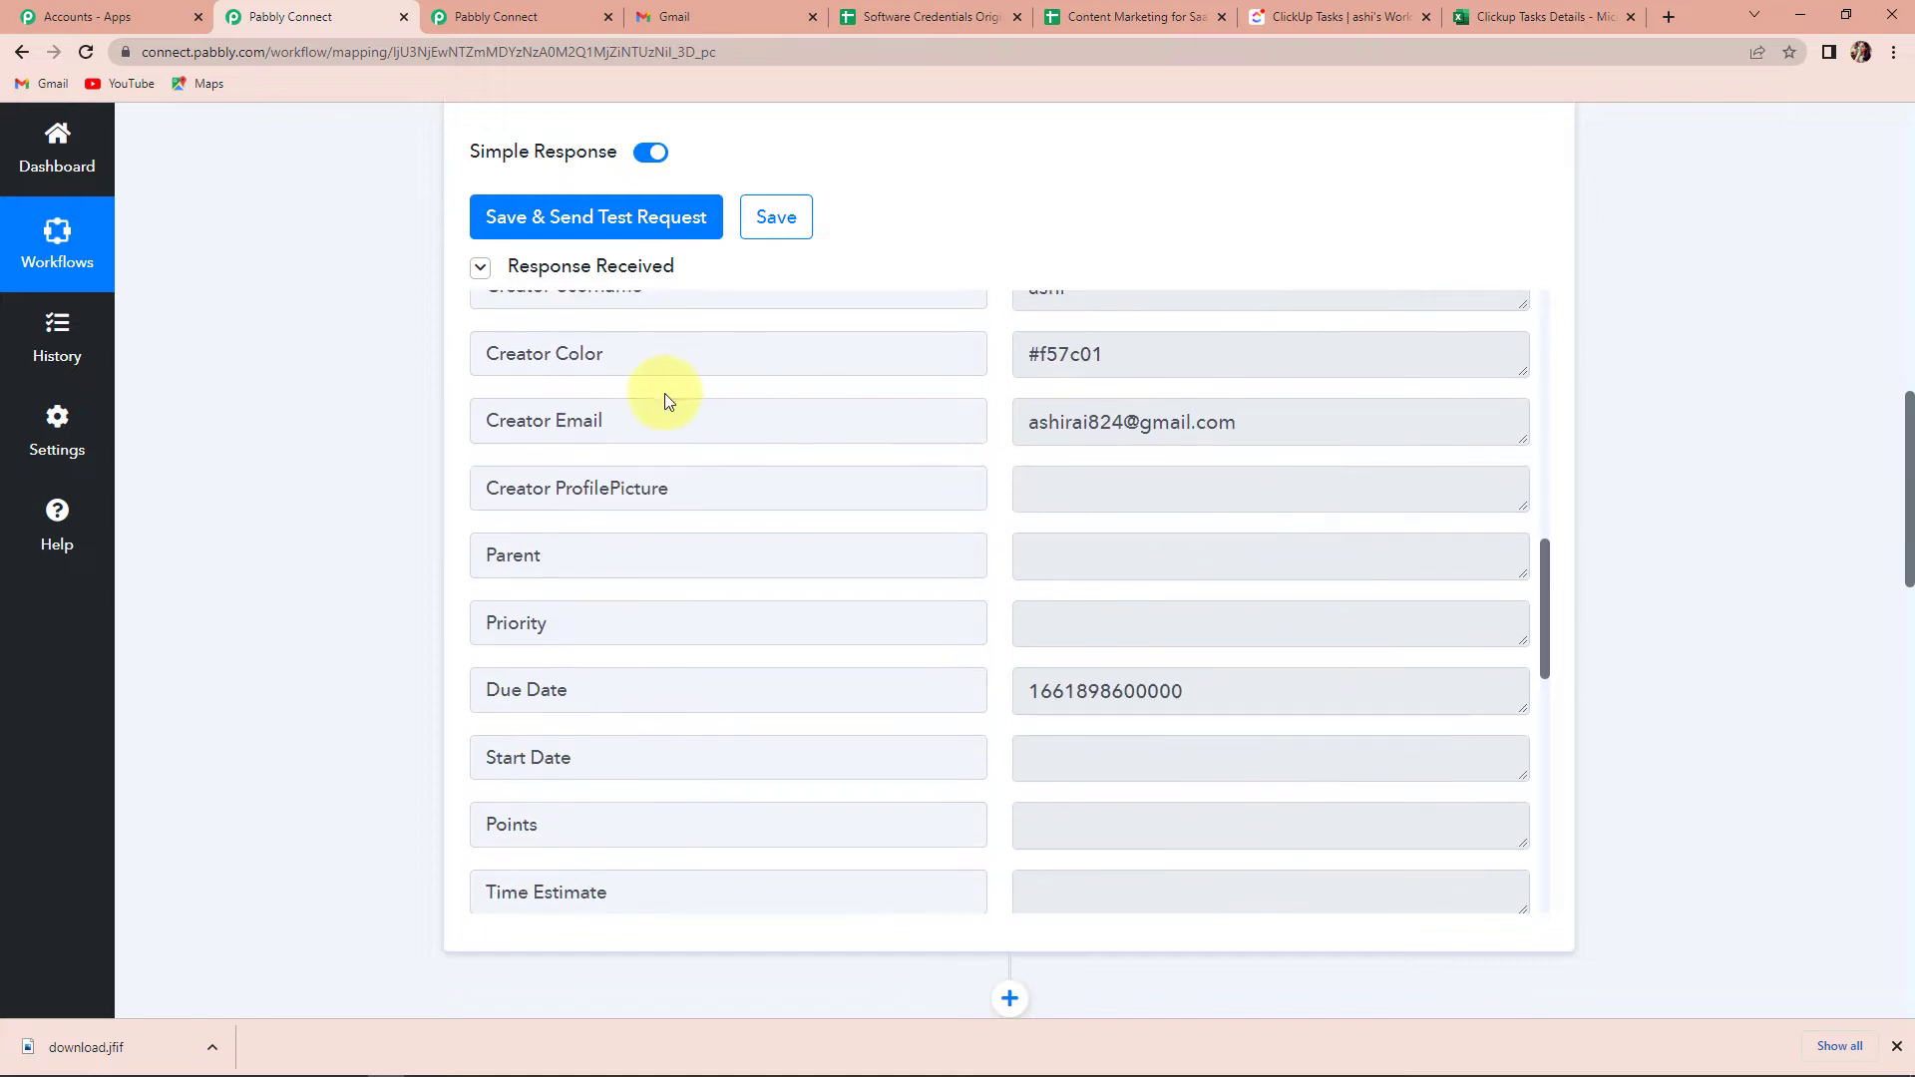
{"action": "scroll", "coordinate": [599, 414], "scroll_direction": "up", "scroll_amount": 2}
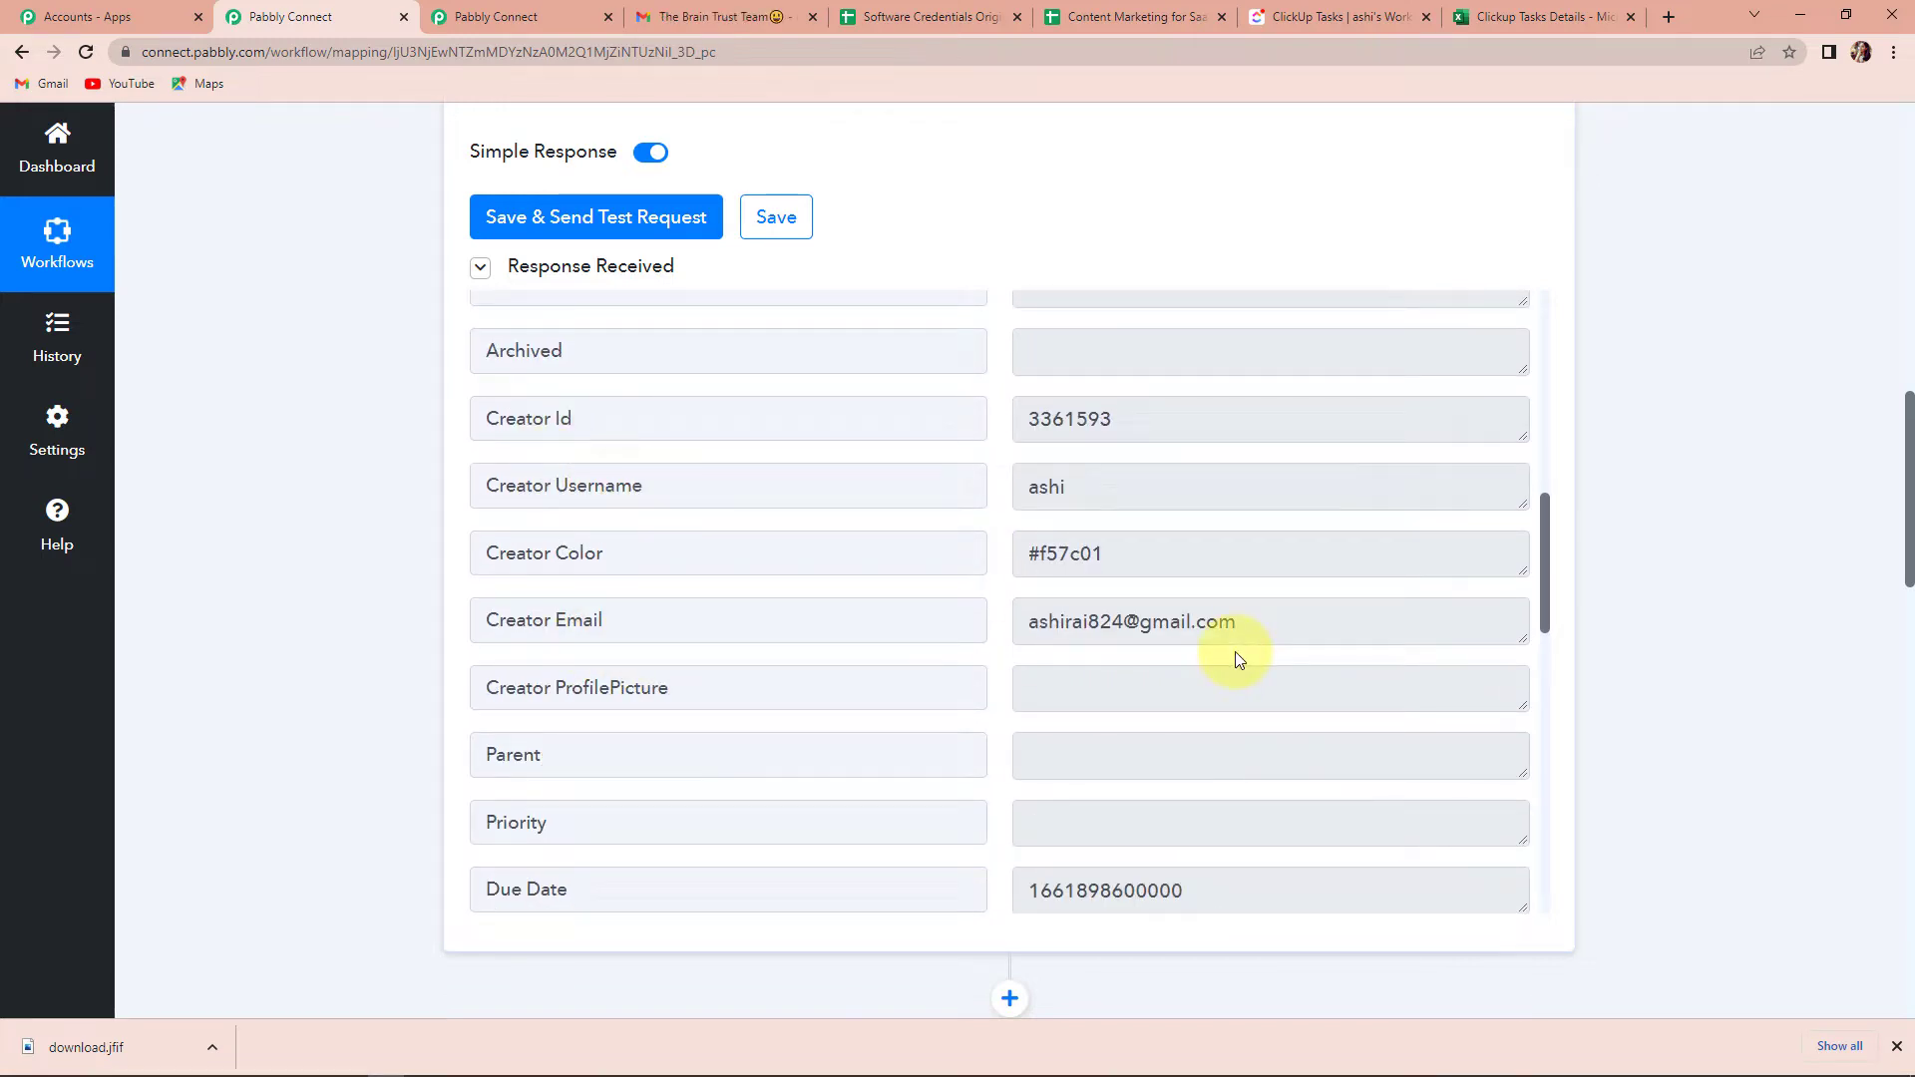
{"action": "scroll", "coordinate": [1237, 656], "scroll_direction": "down", "scroll_amount": 2}
{"action": "scroll", "coordinate": [1186, 685], "scroll_direction": "down", "scroll_amount": 2}
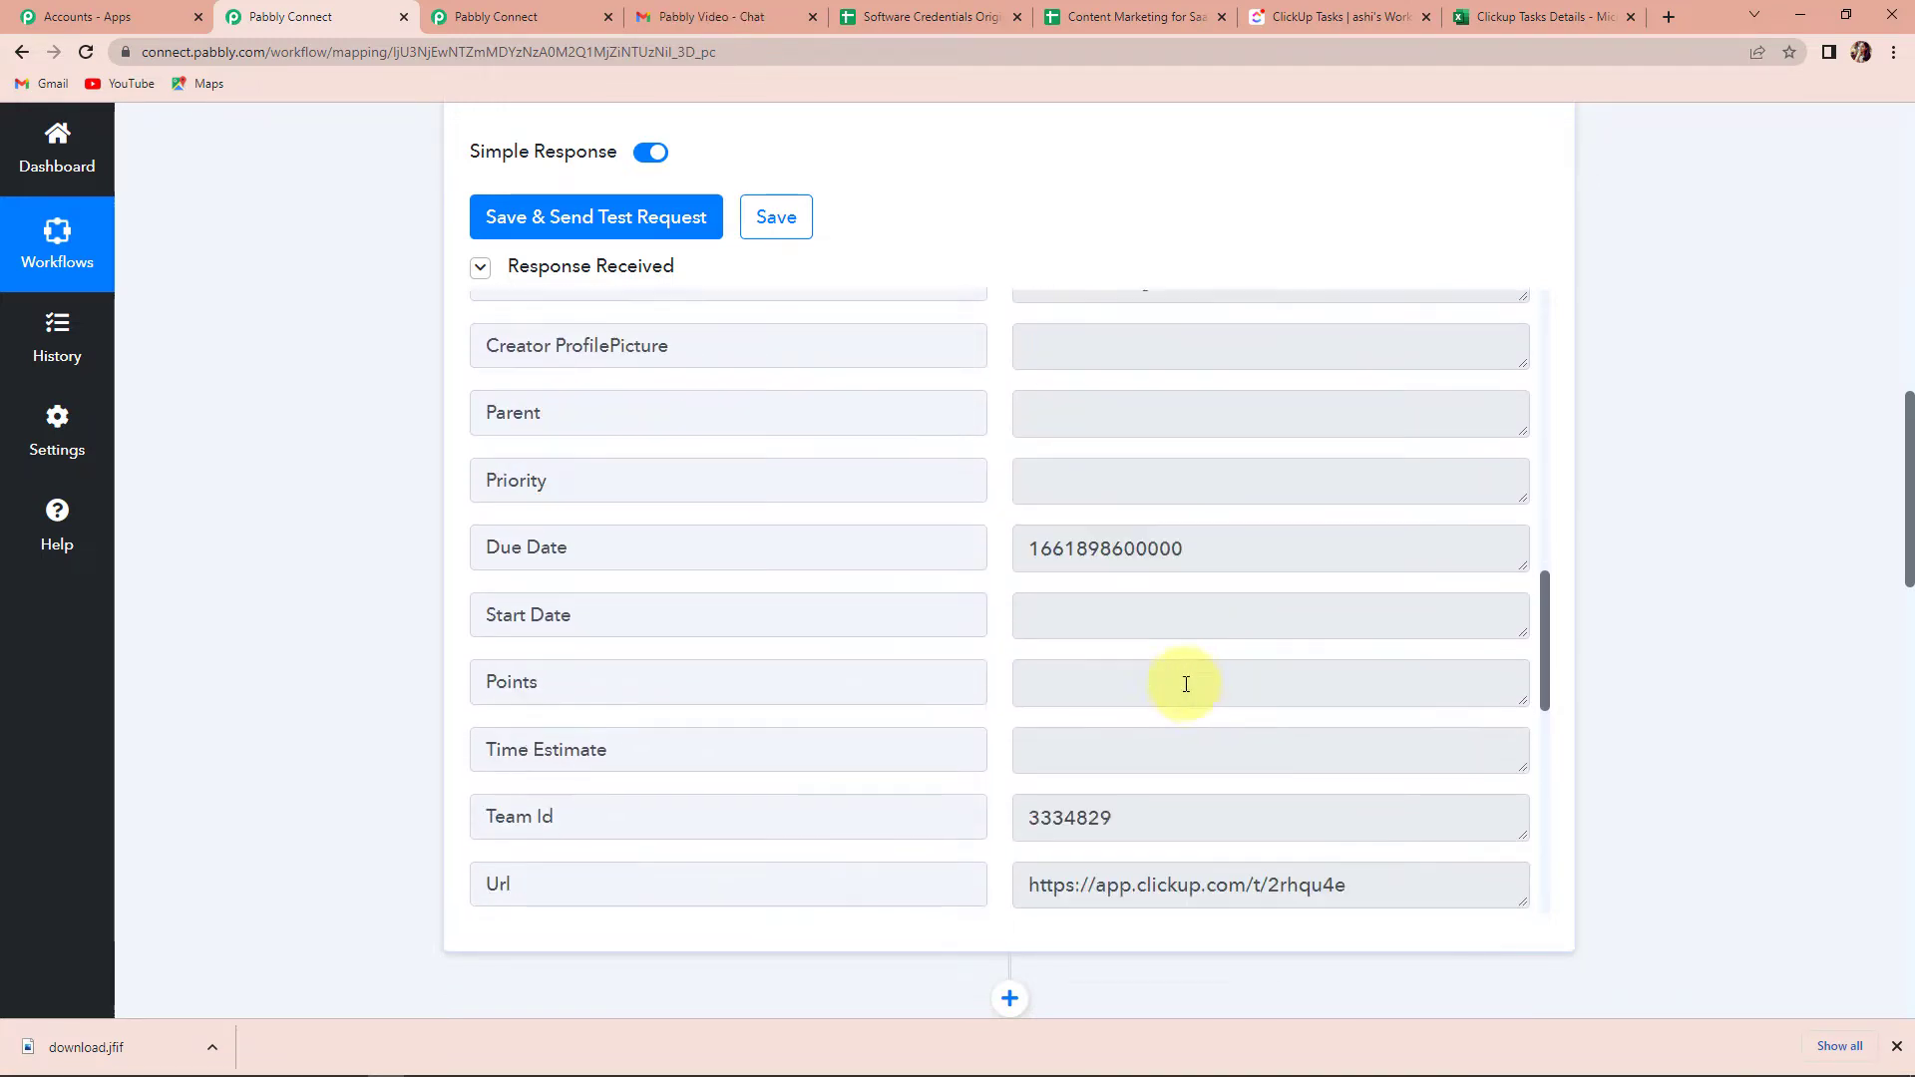
{"action": "scroll", "coordinate": [1186, 684], "scroll_direction": "down", "scroll_amount": 3}
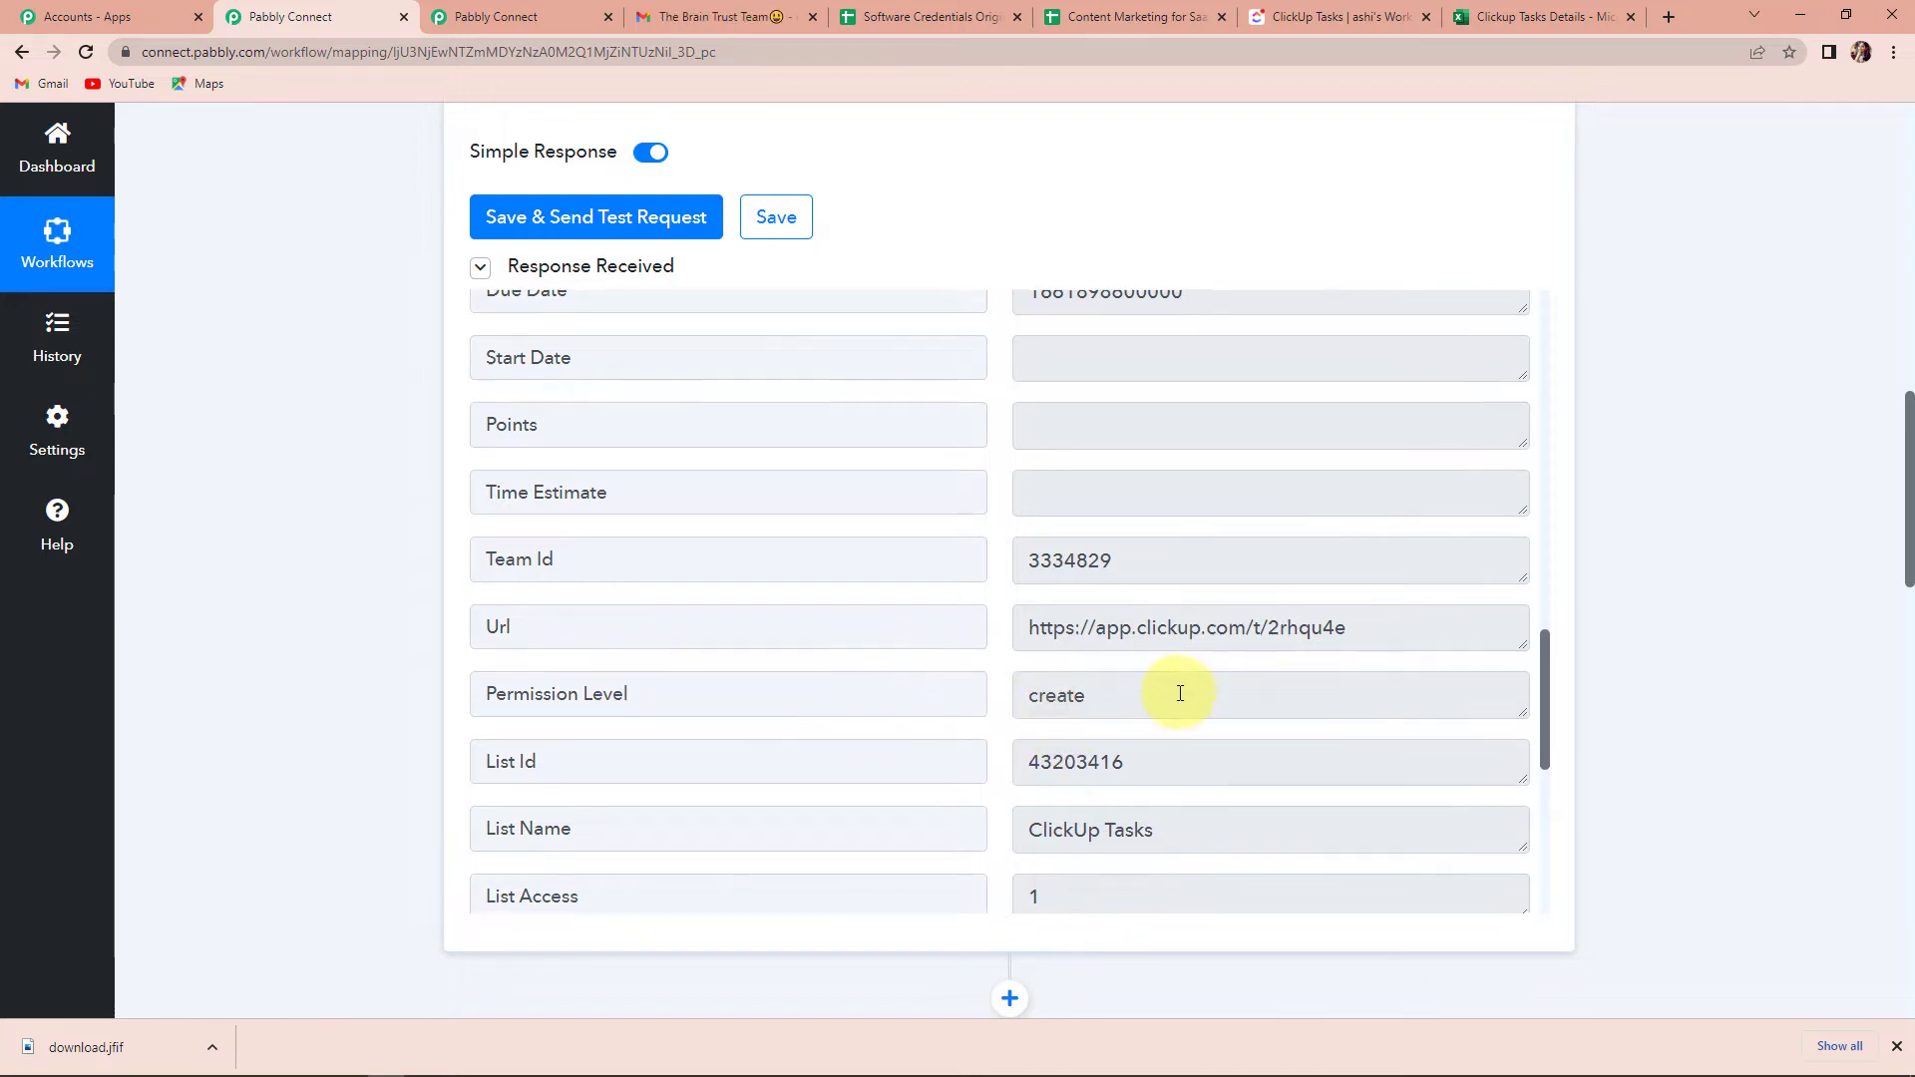
{"action": "scroll", "coordinate": [1180, 692], "scroll_direction": "down", "scroll_amount": 3}
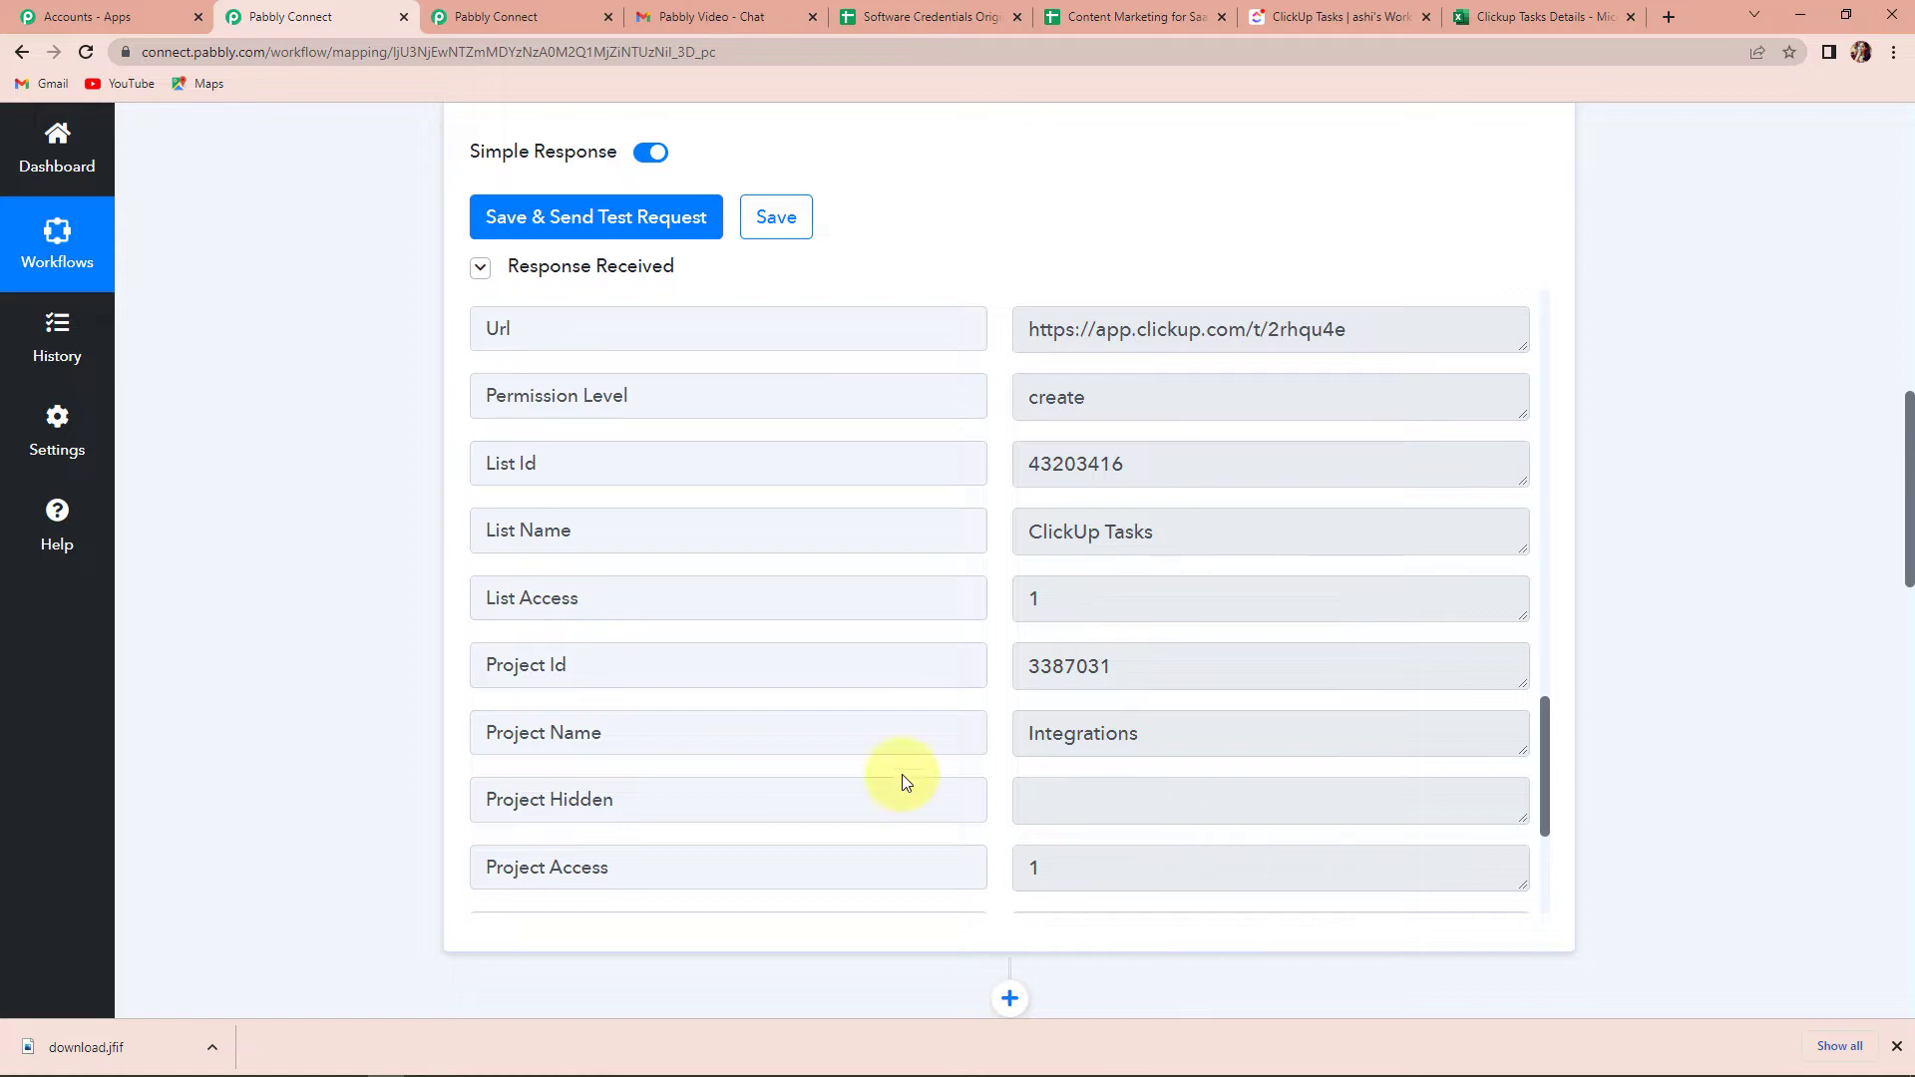
{"action": "scroll", "coordinate": [1230, 674], "scroll_direction": "down", "scroll_amount": 8}
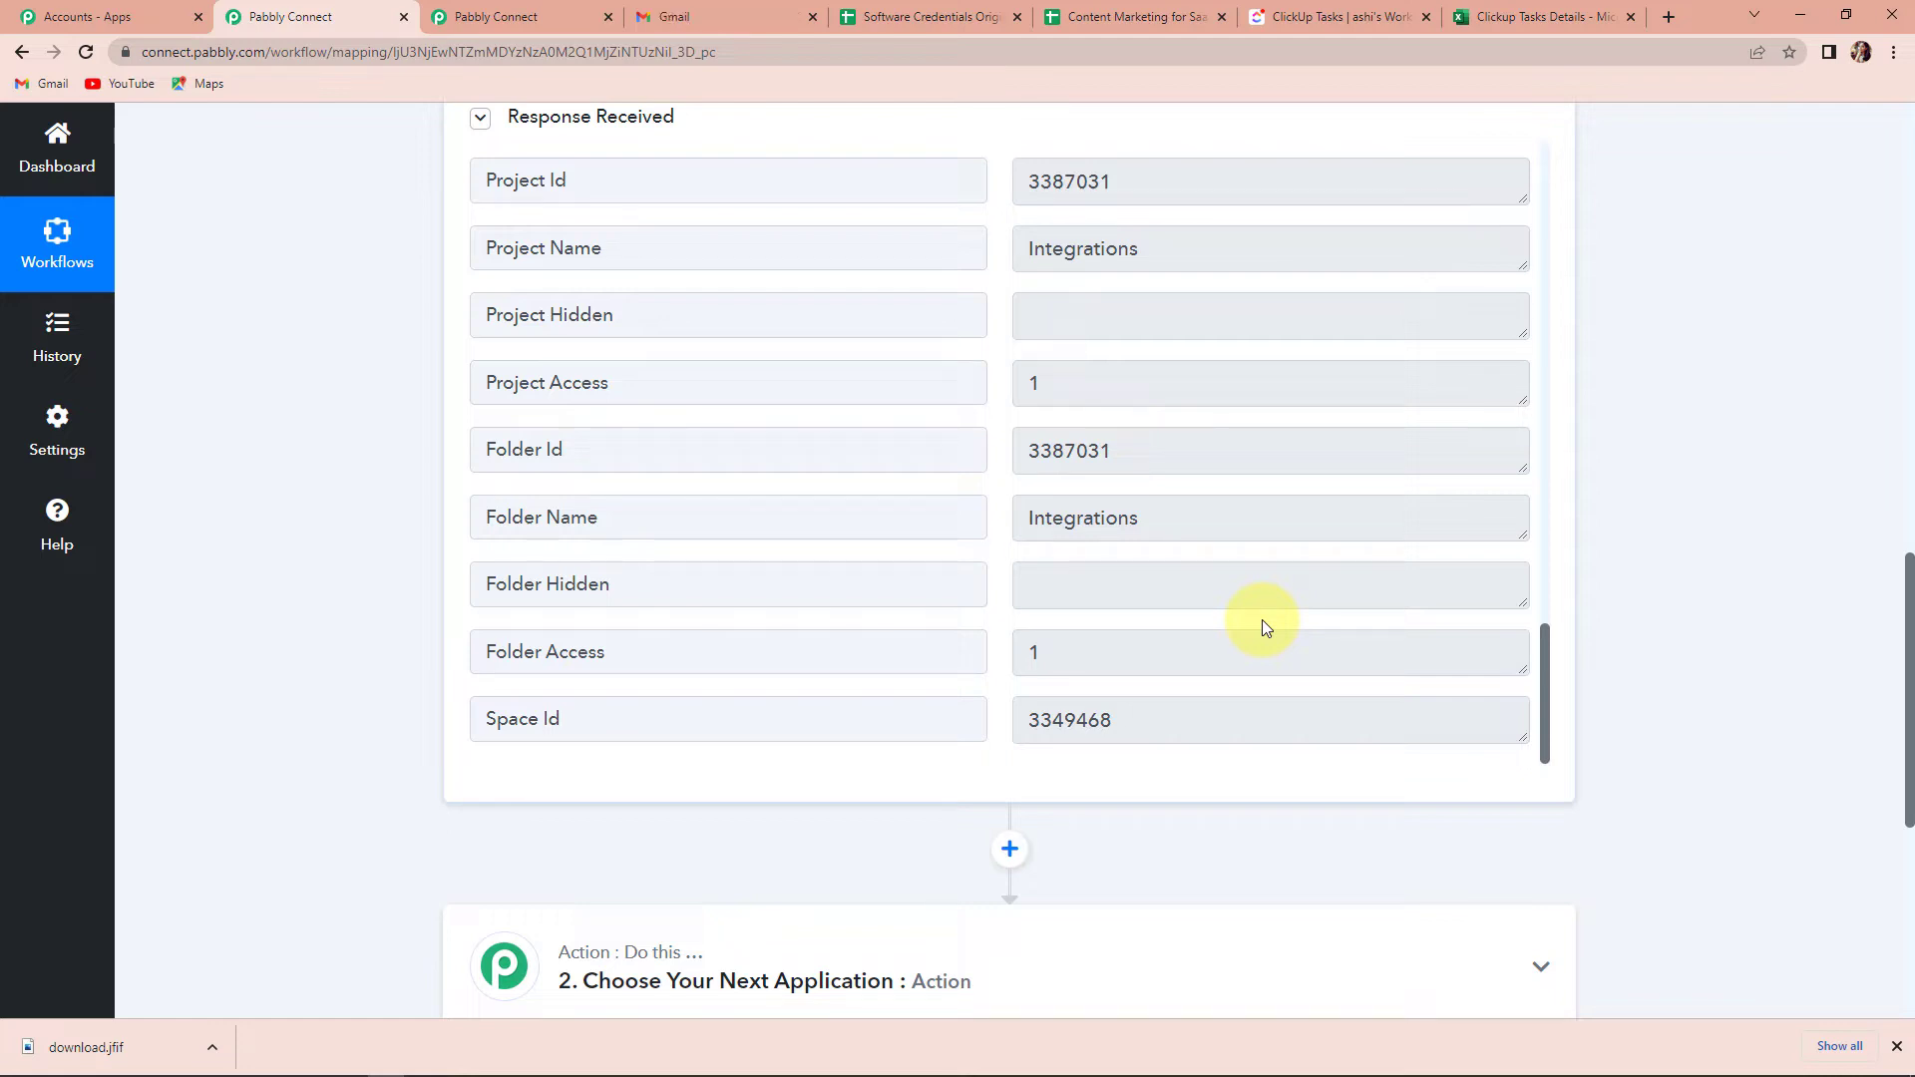
- Set the second step's application to Date/Time Formatter by Pabbly with the Format Date Only action event, and connect it
{"action": "scroll", "coordinate": [1261, 623], "scroll_direction": "down", "scroll_amount": 3}
{"action": "left_click", "coordinate": [749, 695]}
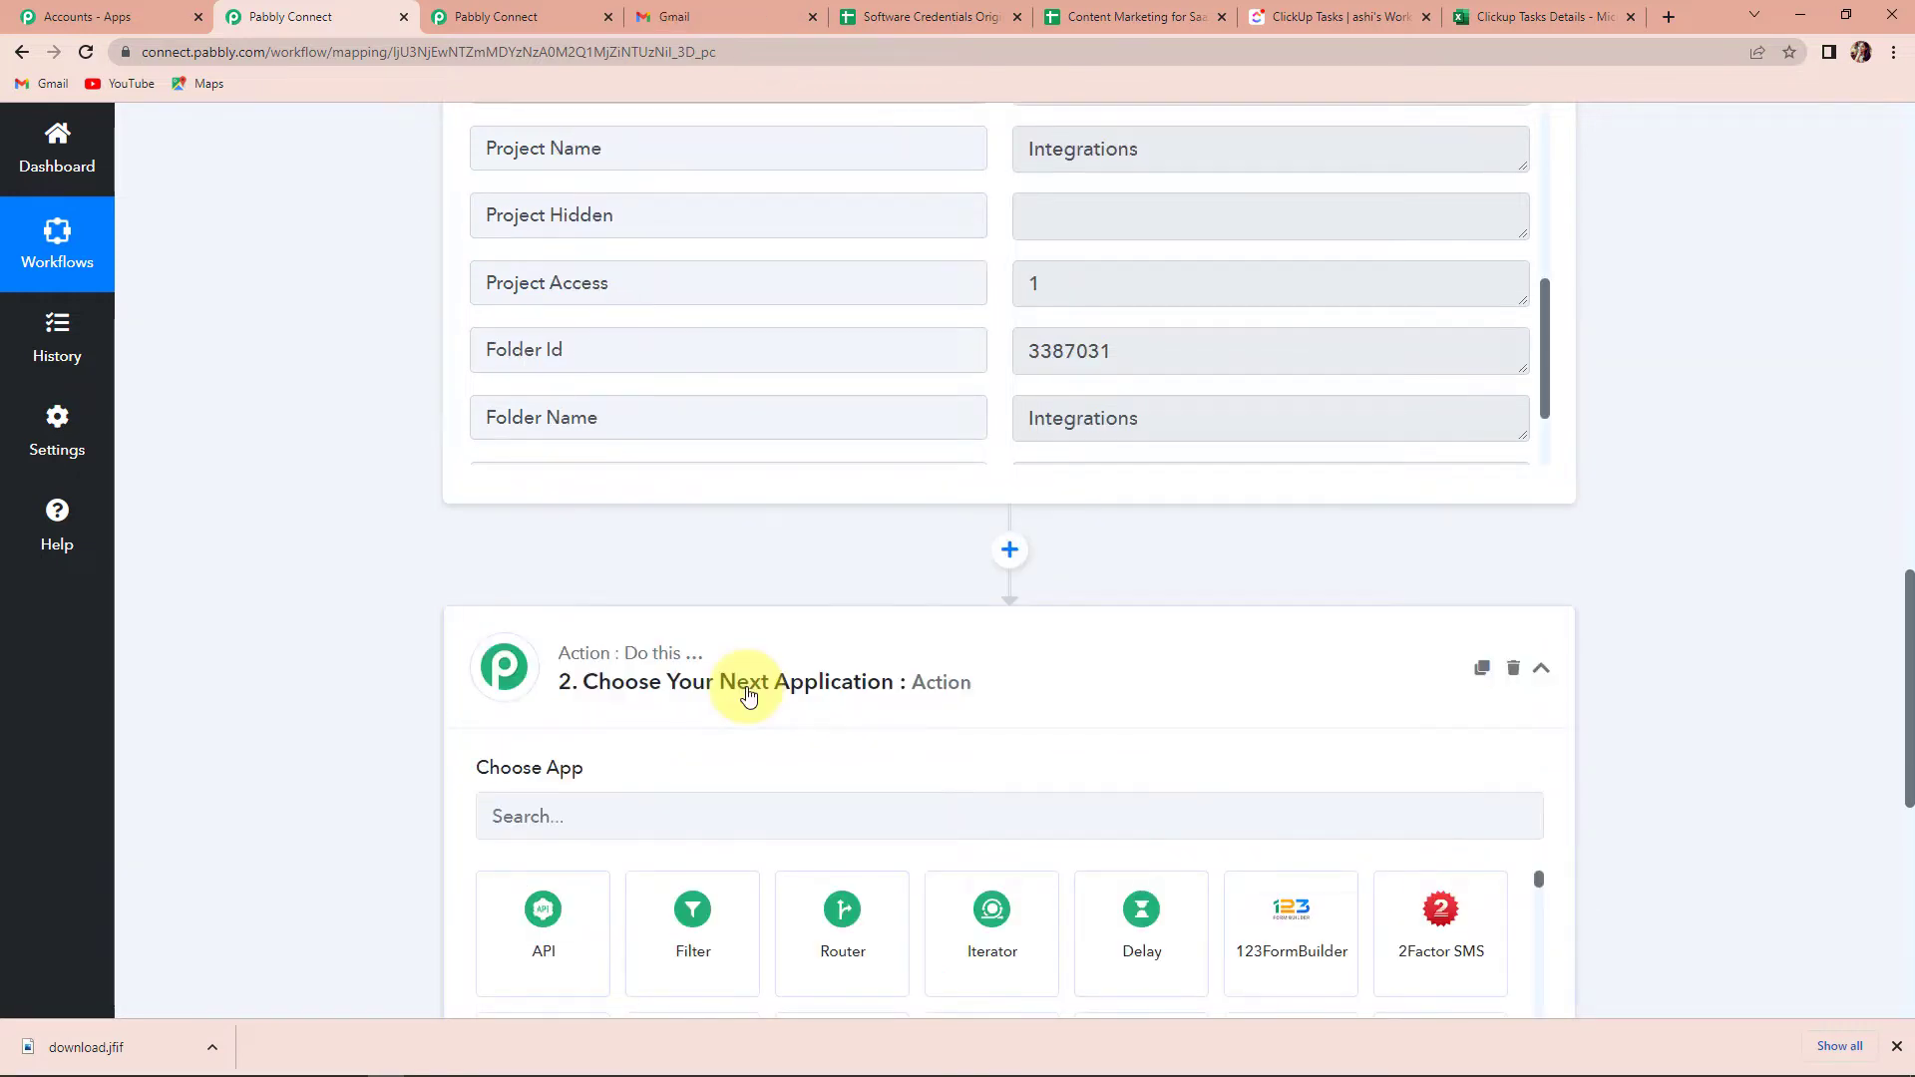
{"action": "left_click", "coordinate": [728, 819]}
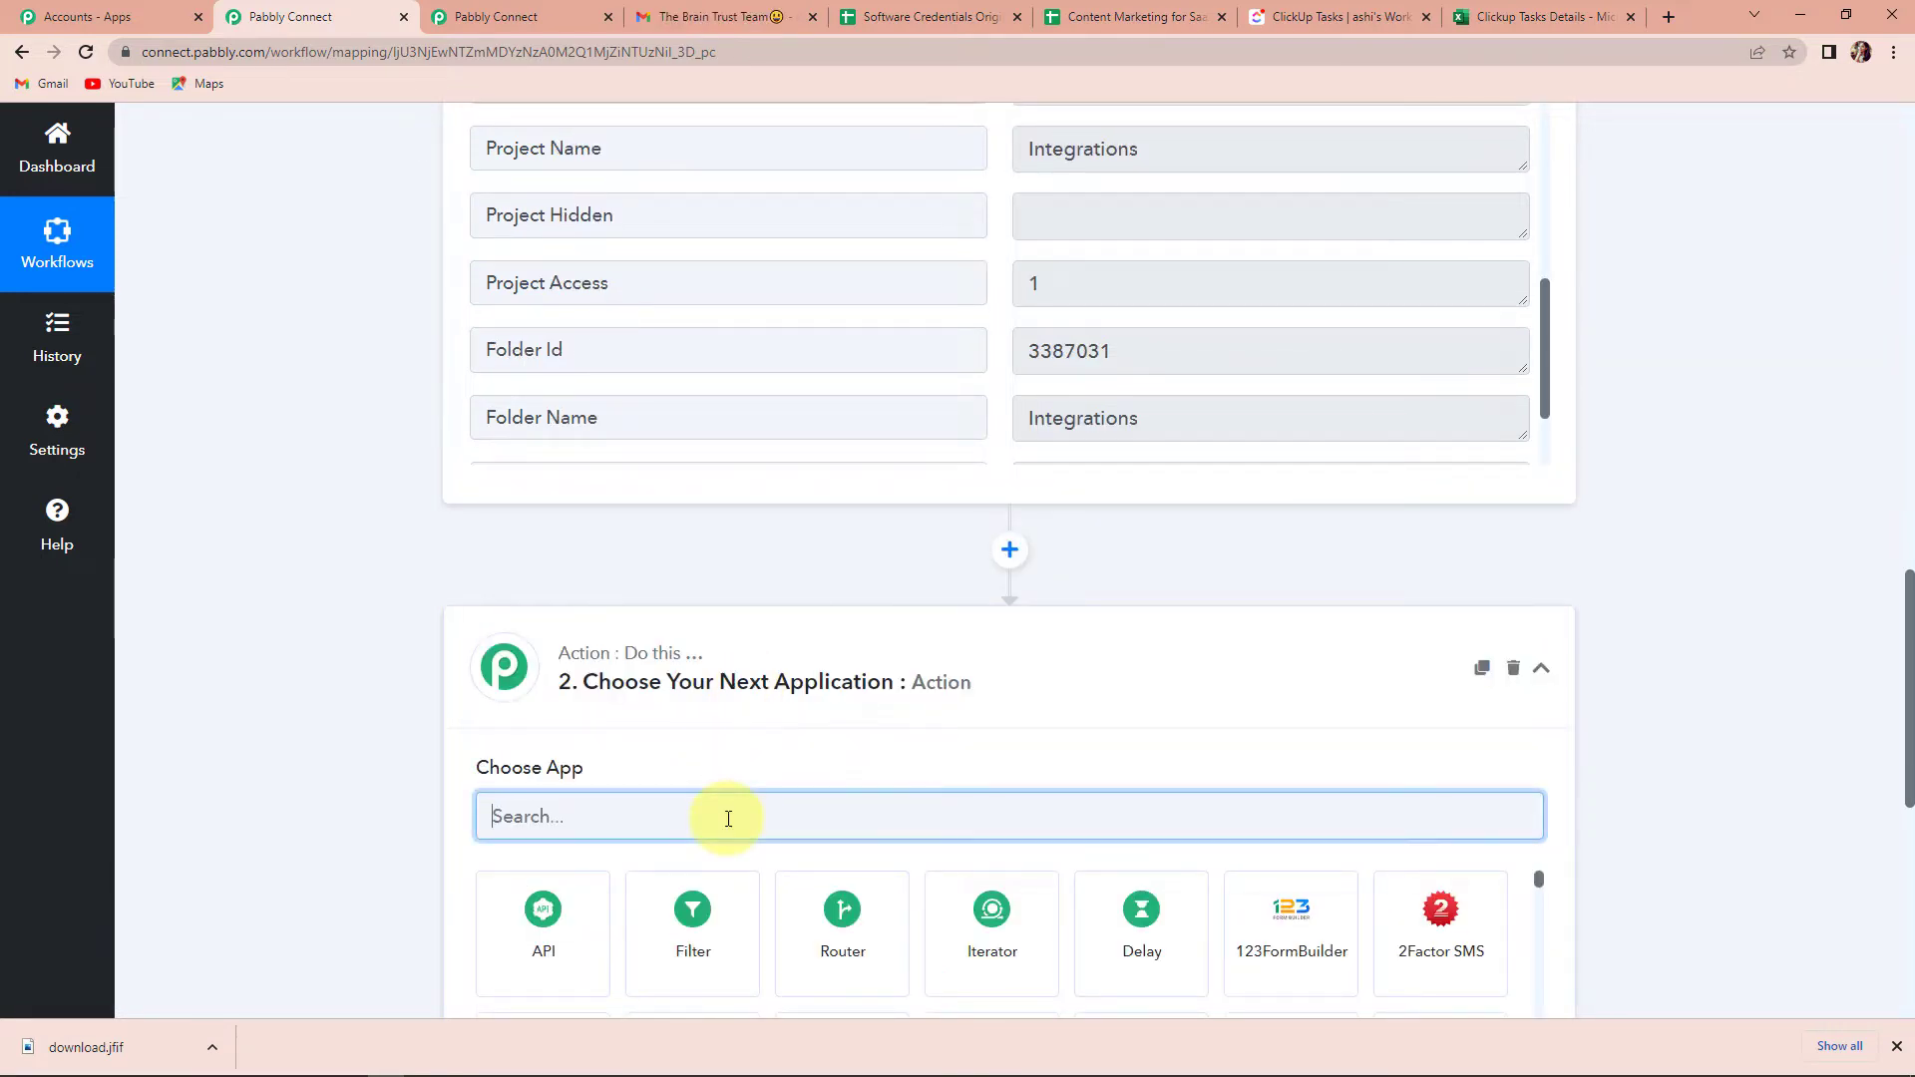
{"action": "type", "text": "date"}
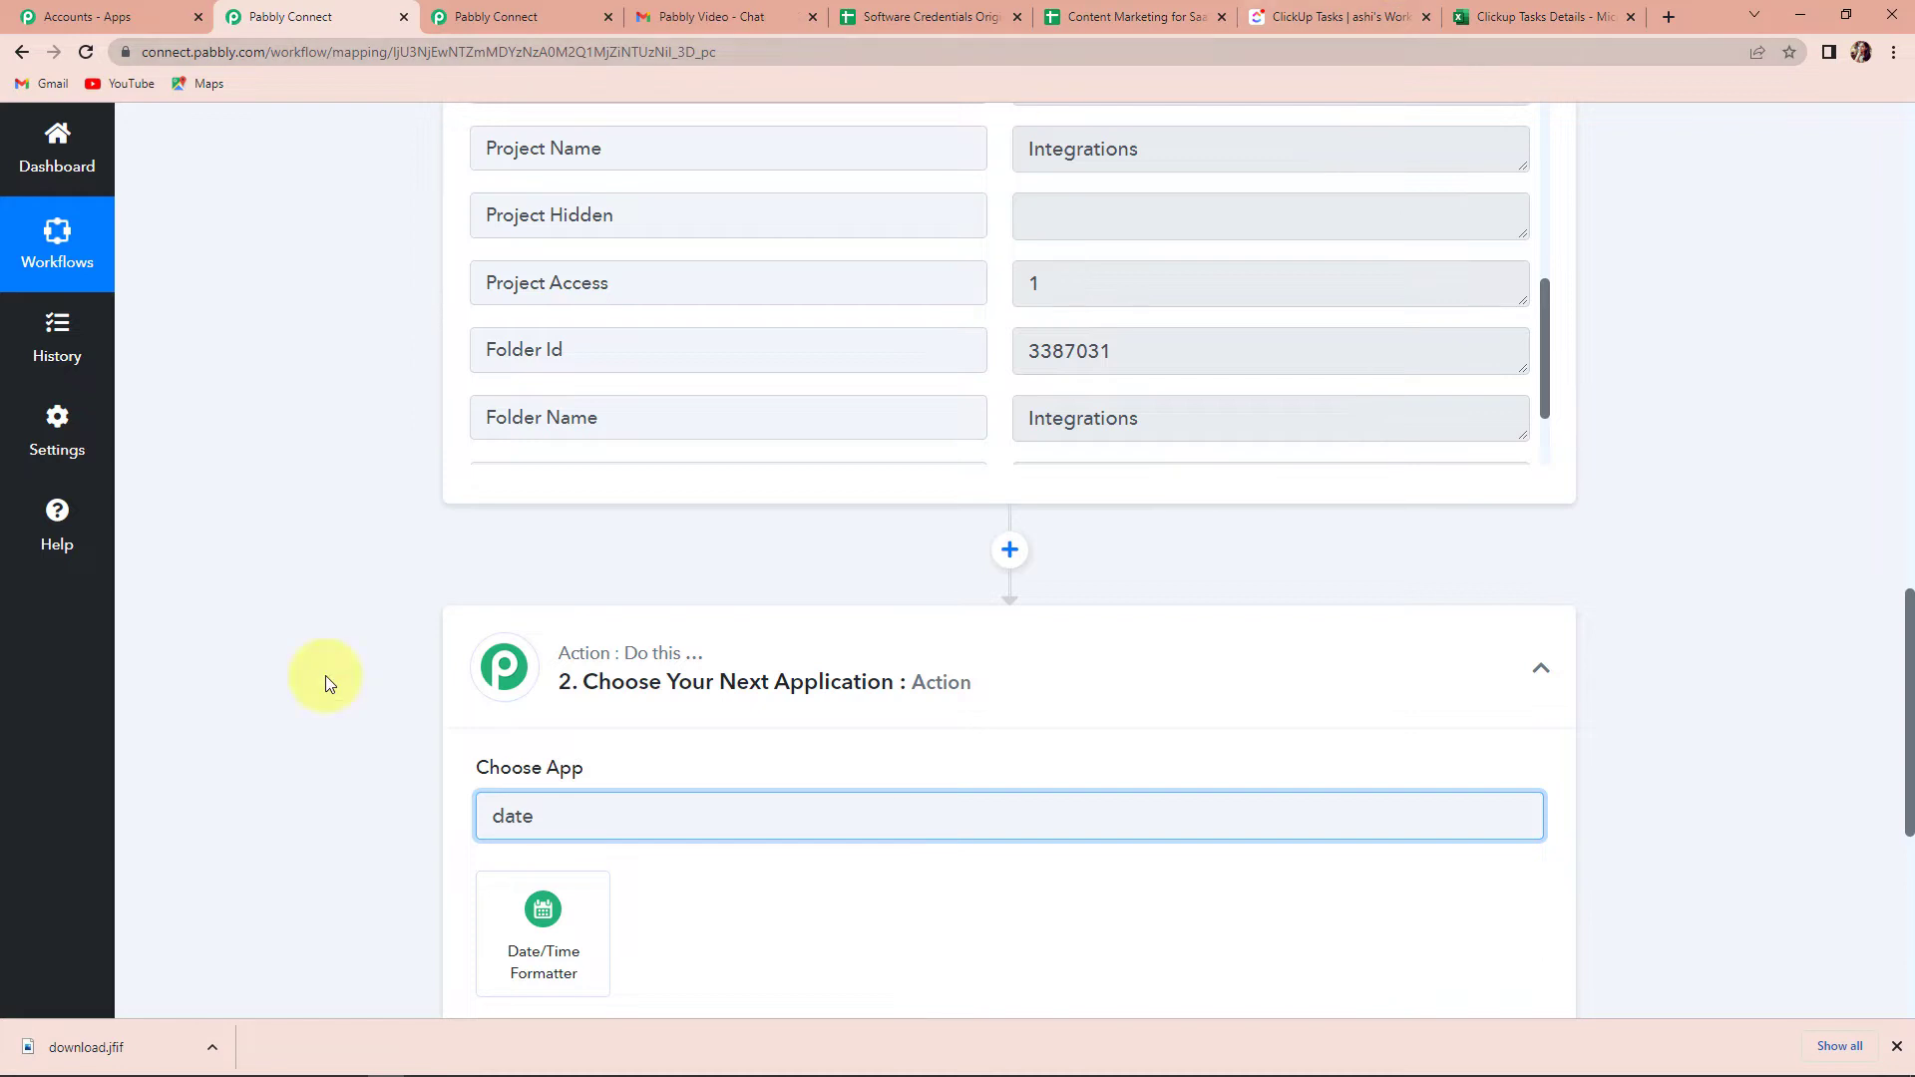
{"action": "left_click", "coordinate": [529, 913]}
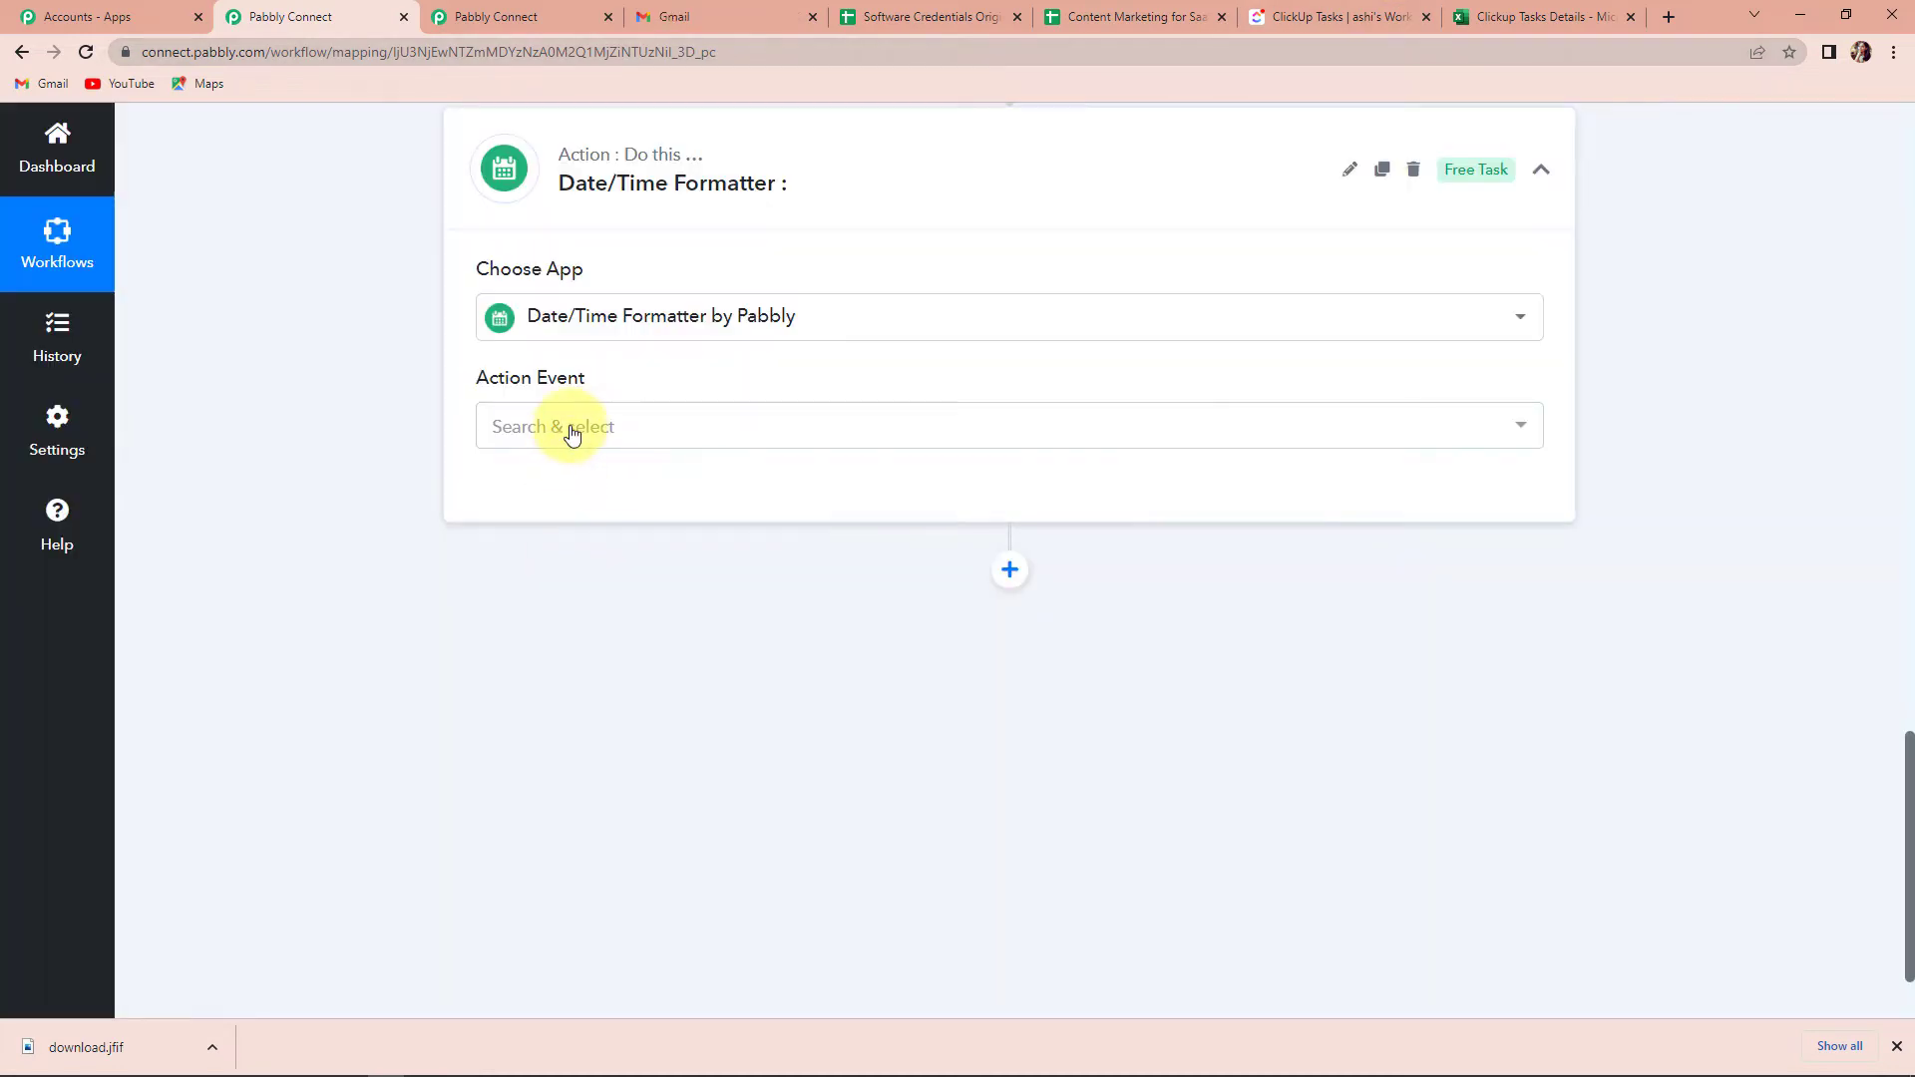
{"action": "left_click", "coordinate": [572, 429]}
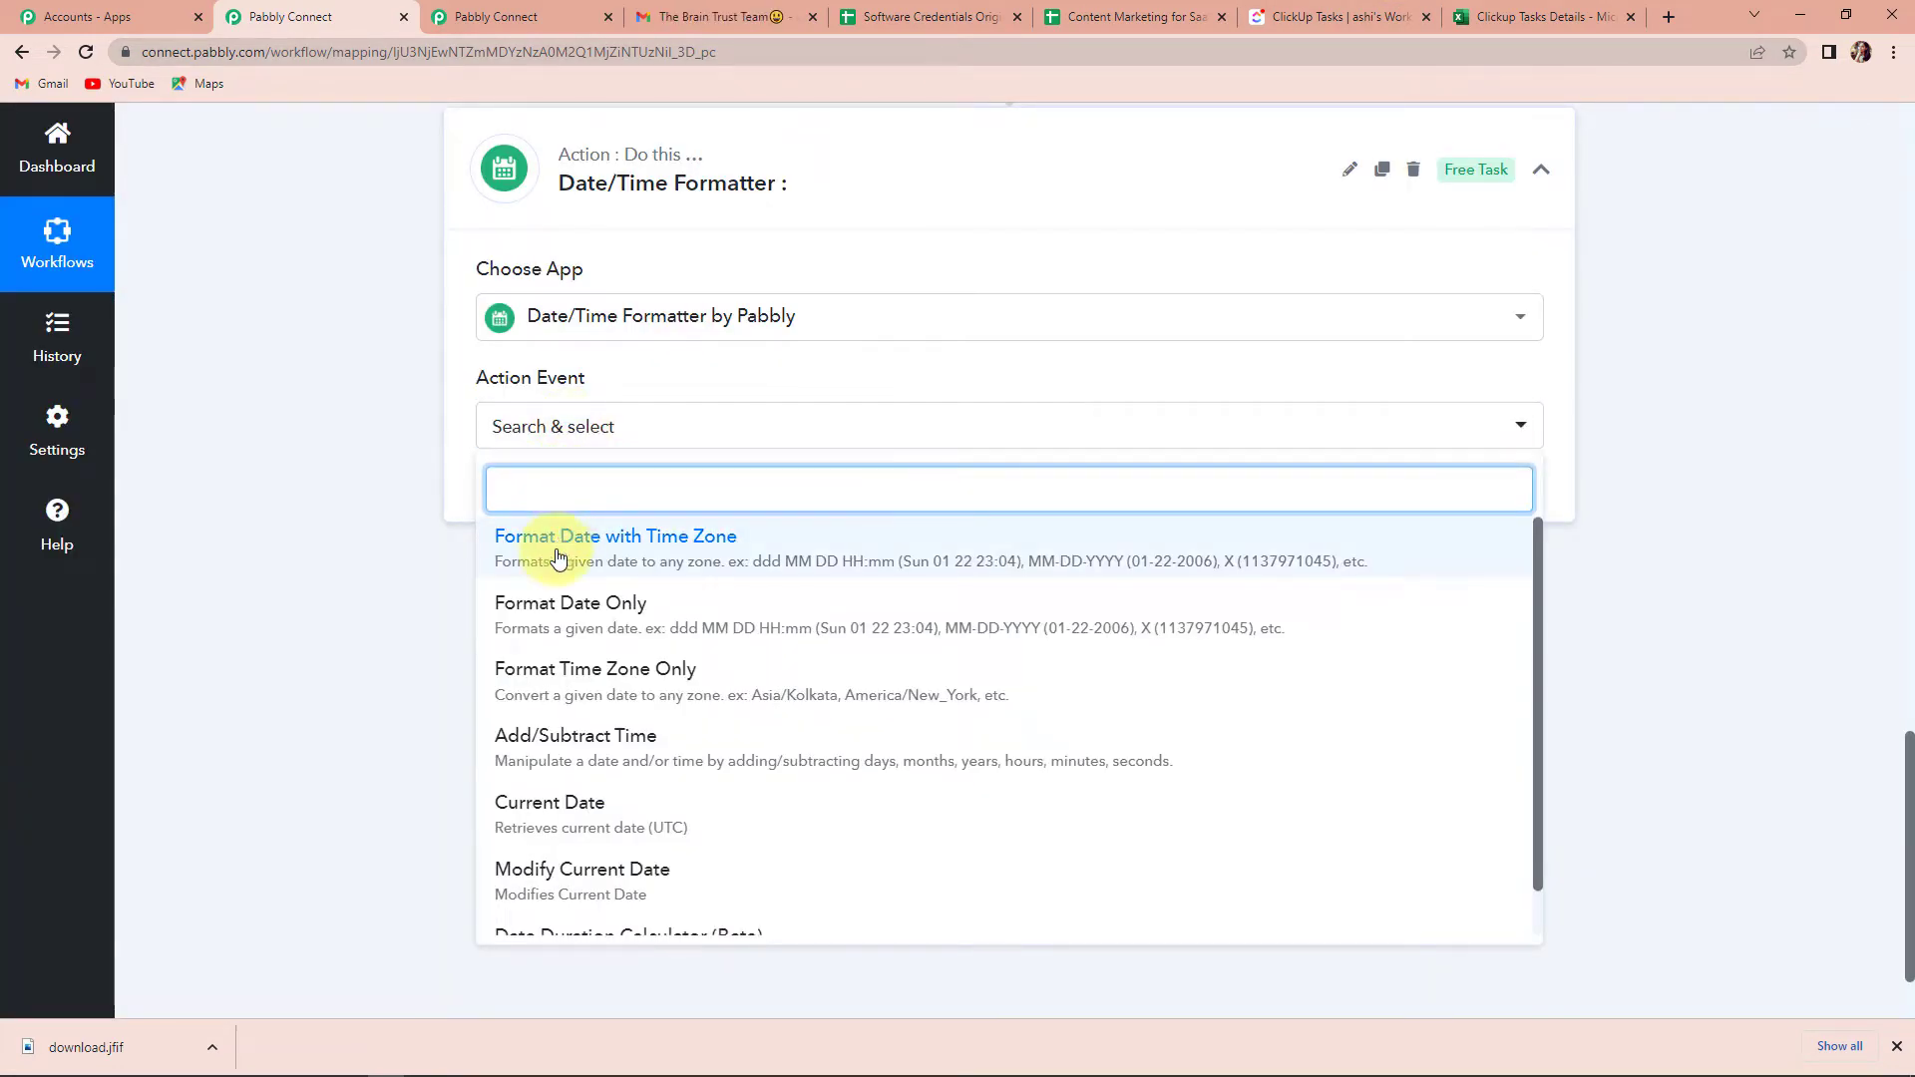
{"action": "left_click", "coordinate": [603, 626]}
{"action": "left_click", "coordinate": [535, 504]}
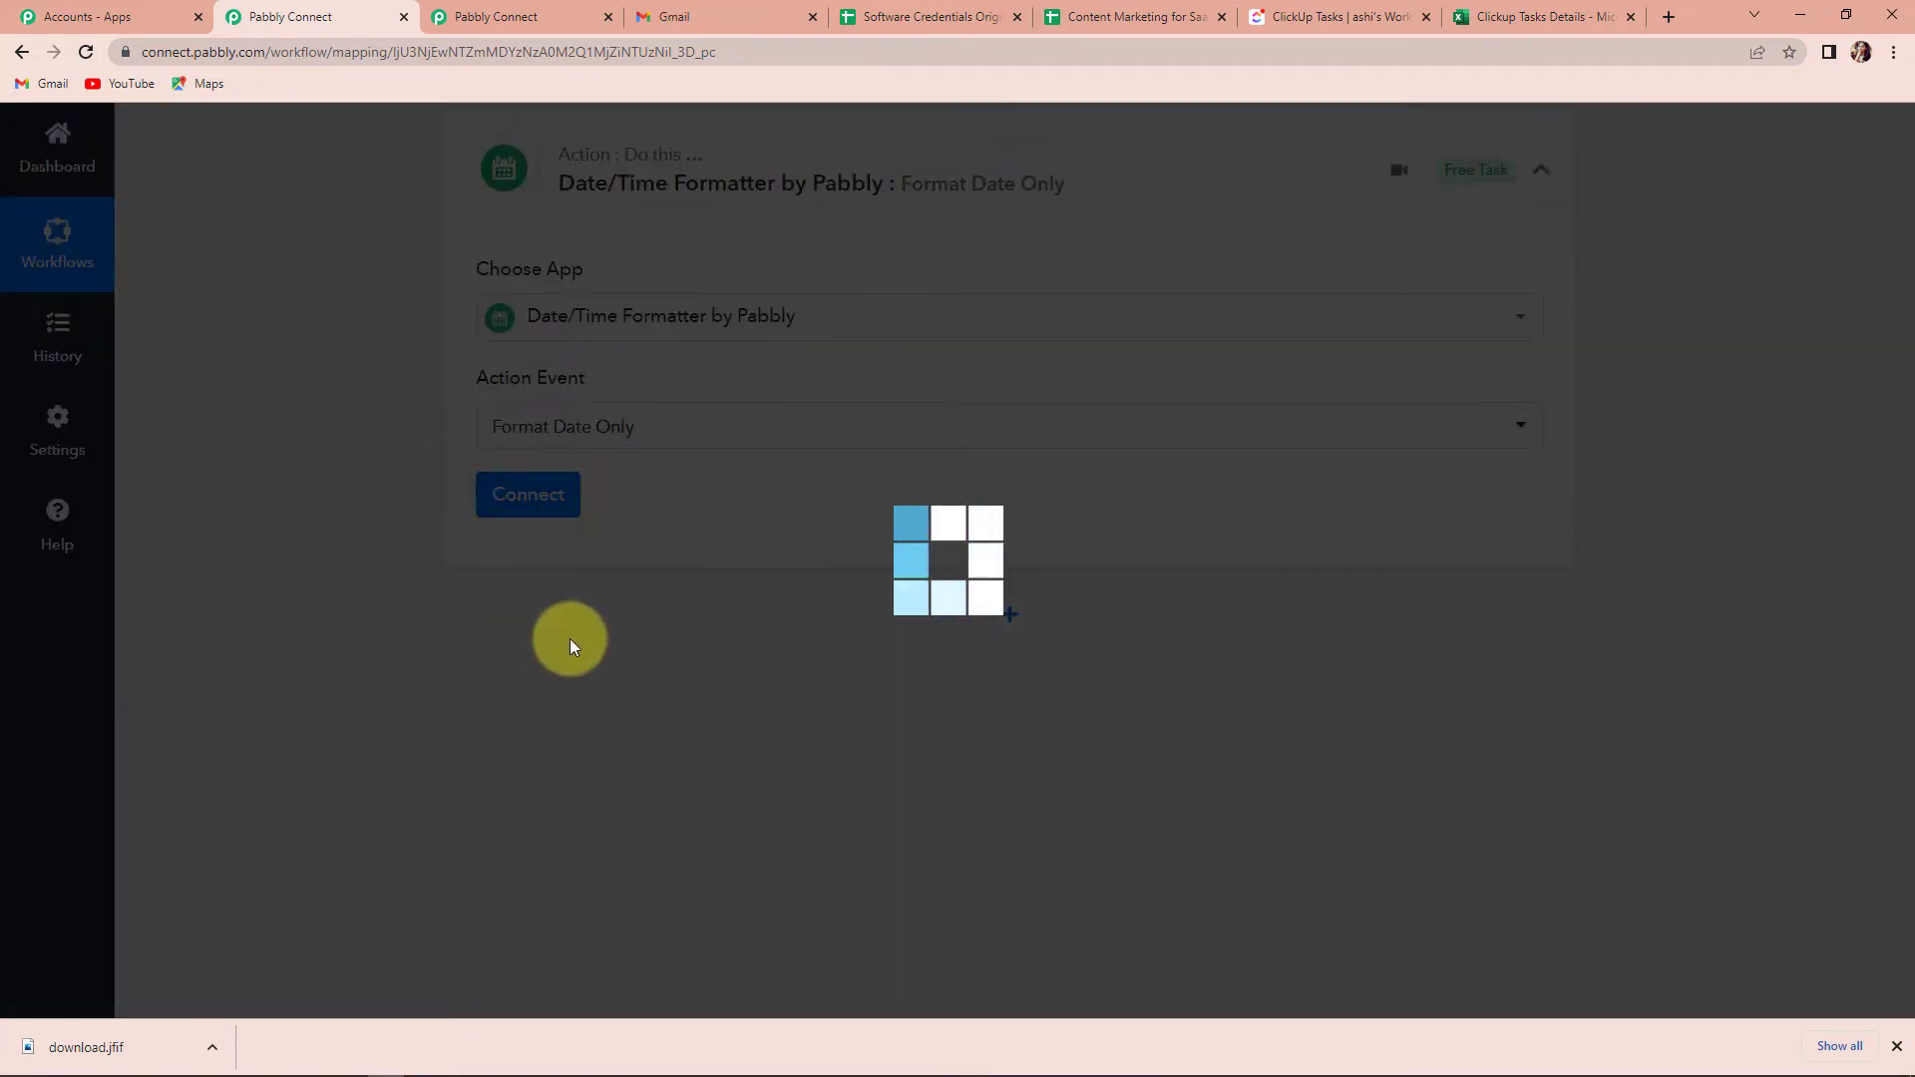
- Map the Date field of the Format Date Only step to Date Created from the ClickUp New Task trigger
{"action": "scroll", "coordinate": [610, 629], "scroll_direction": "down", "scroll_amount": 2}
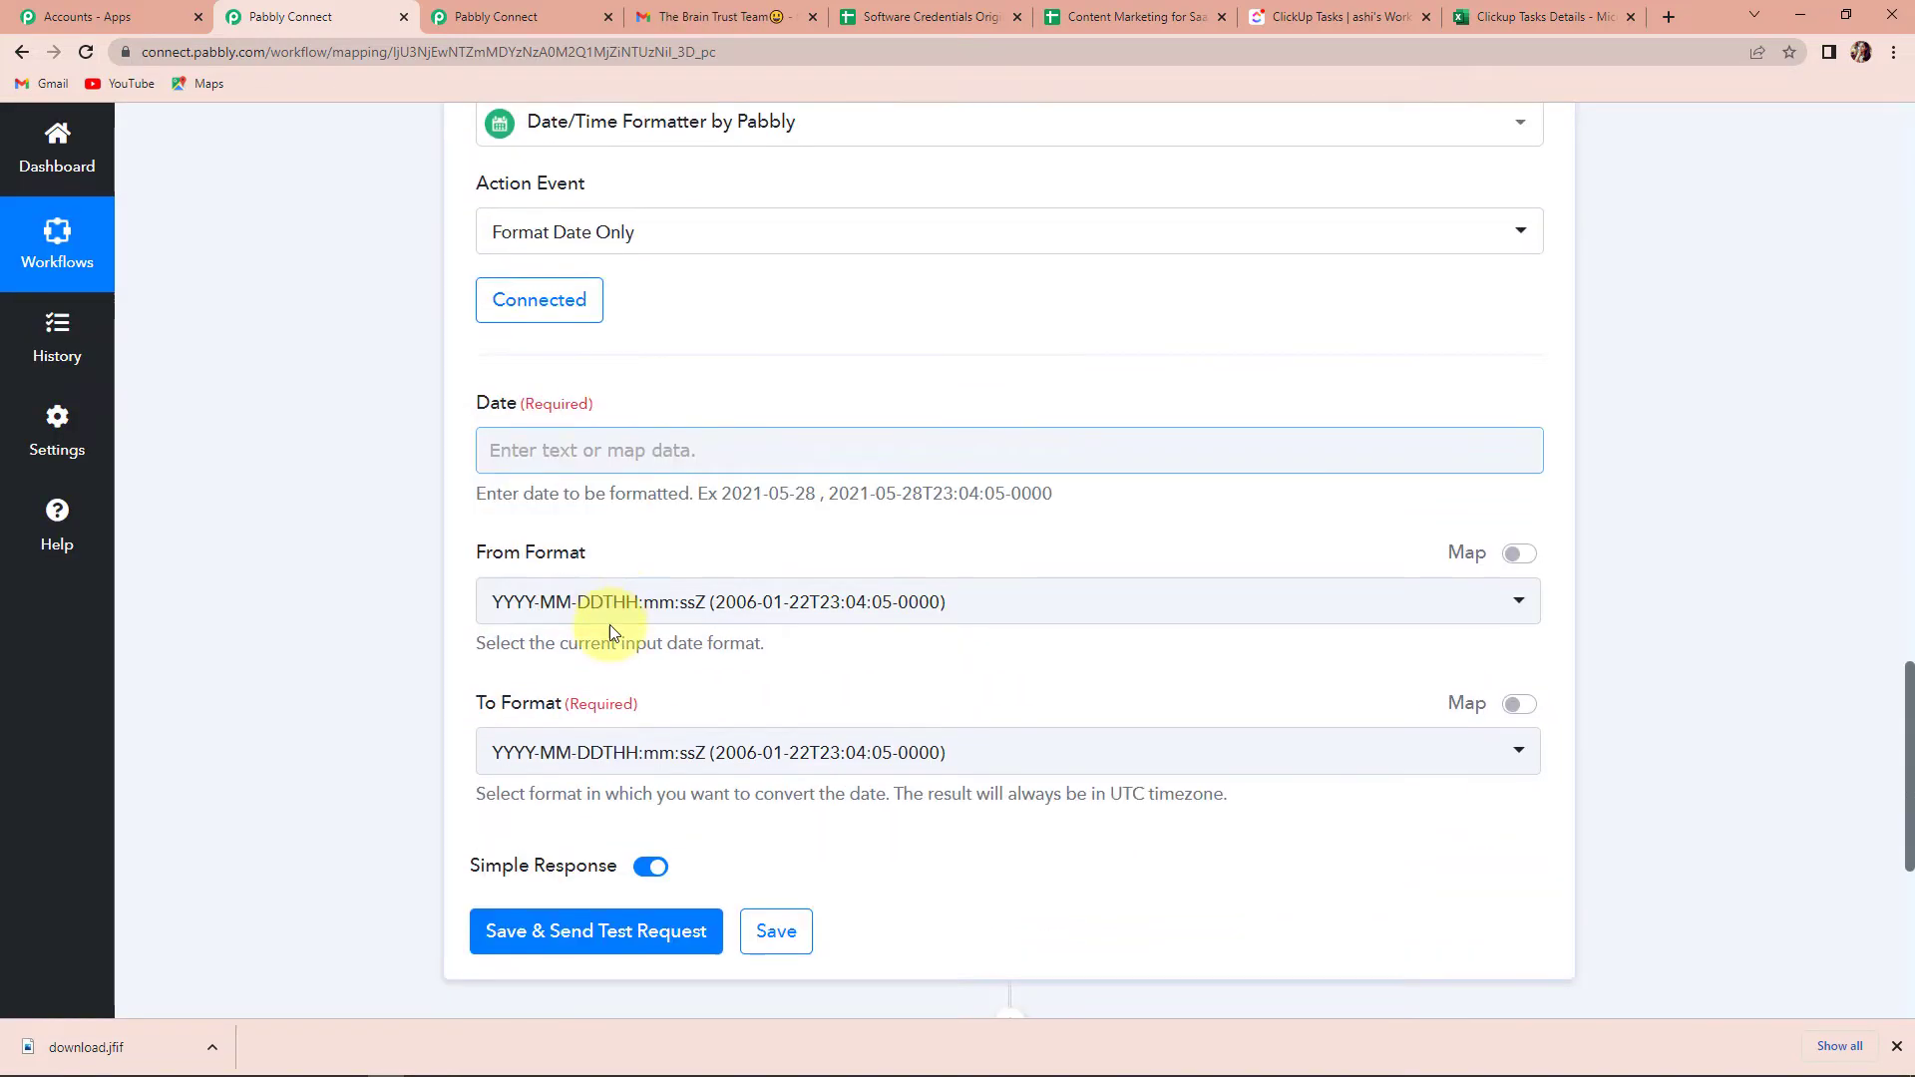
{"action": "left_click", "coordinate": [590, 435]}
{"action": "left_click", "coordinate": [684, 620]}
{"action": "scroll", "coordinate": [778, 833], "scroll_direction": "down", "scroll_amount": 3}
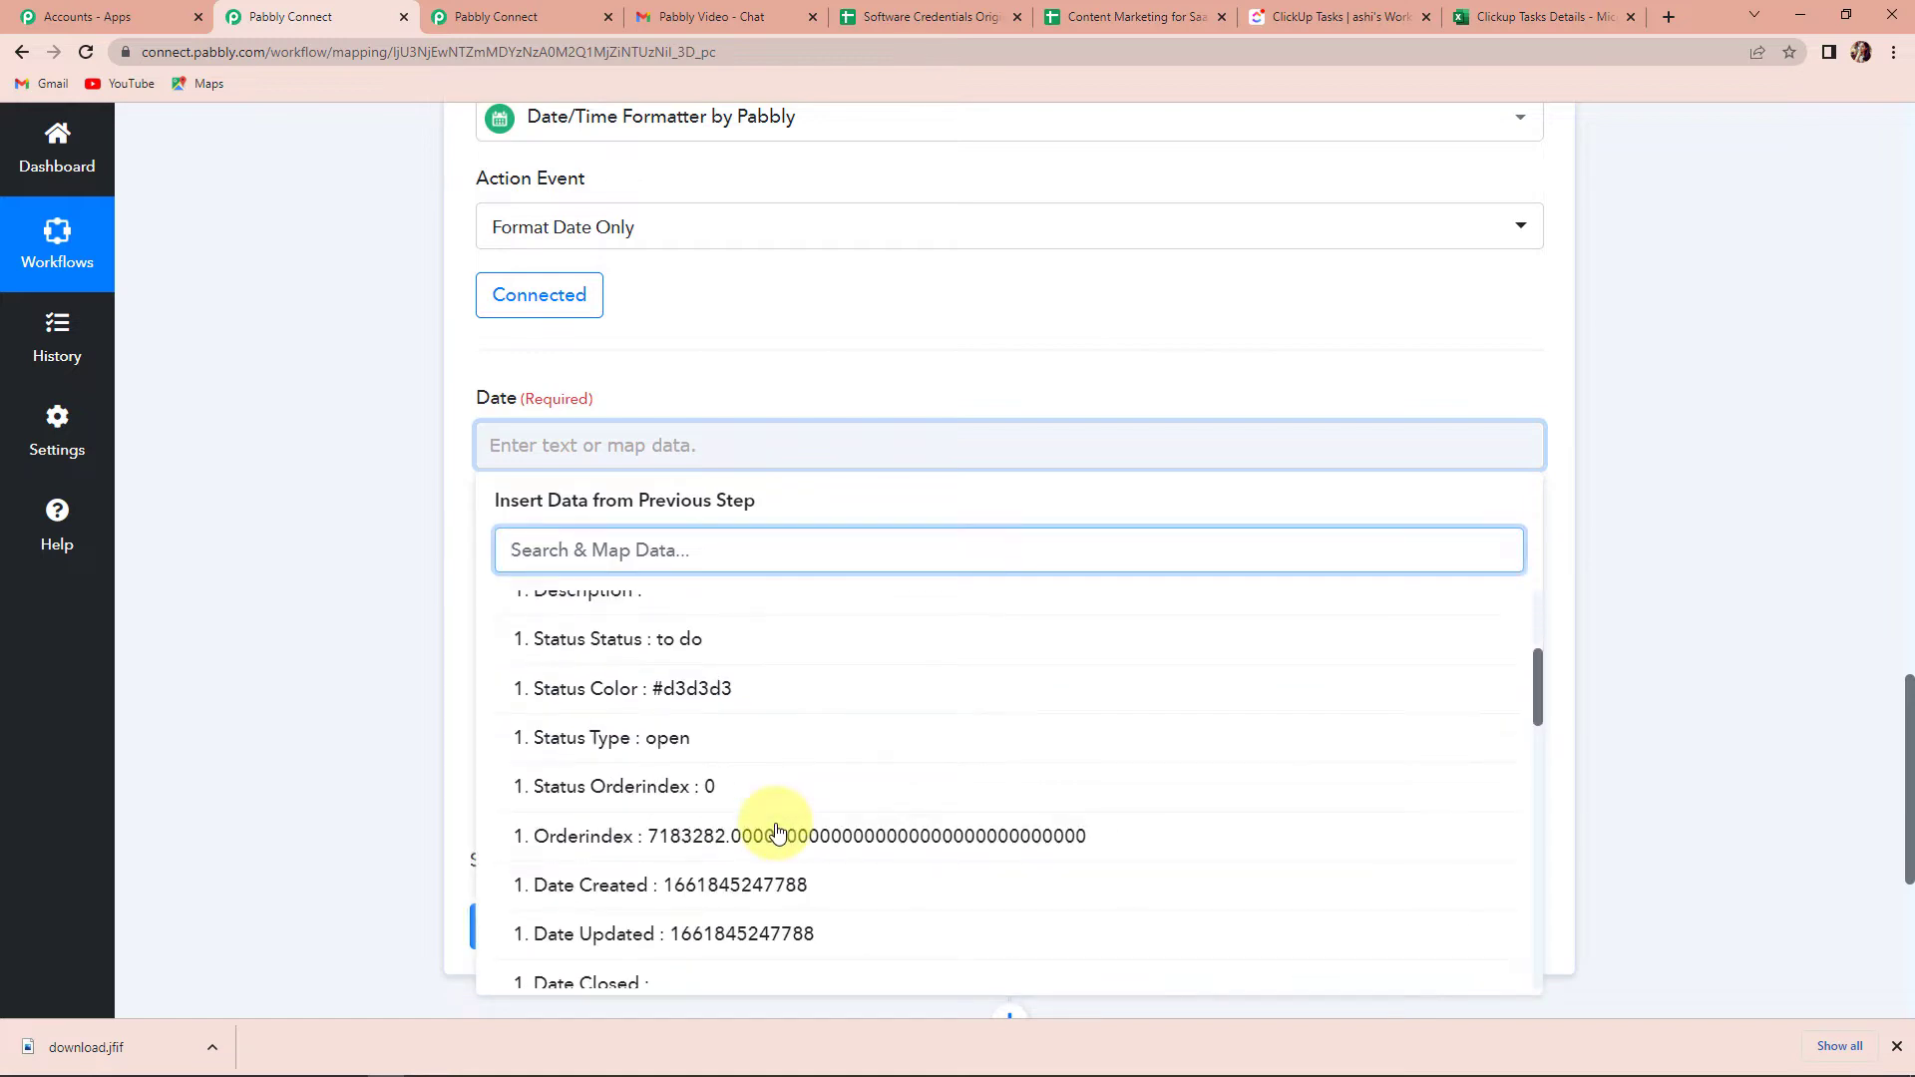
{"action": "scroll", "coordinate": [778, 833], "scroll_direction": "down", "scroll_amount": 2}
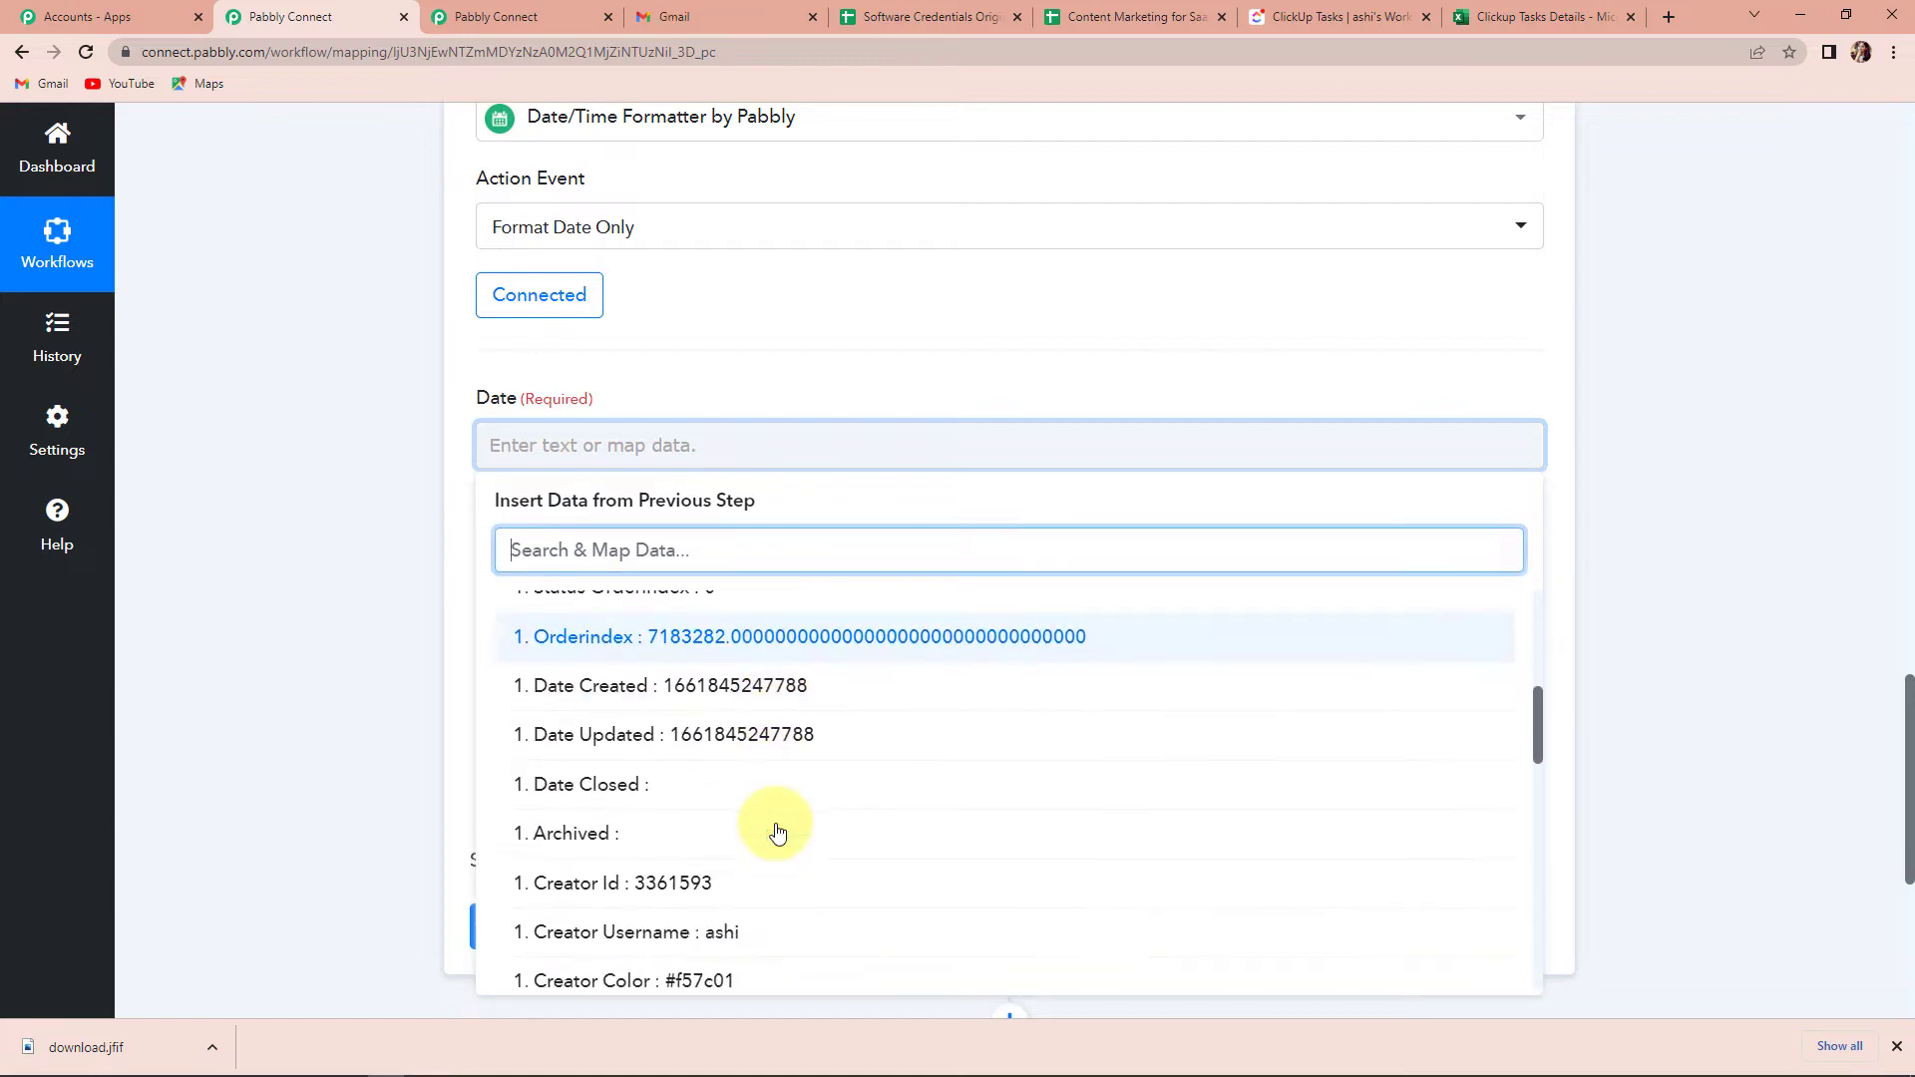
{"action": "left_click", "coordinate": [723, 699]}
{"action": "left_click", "coordinate": [318, 626]}
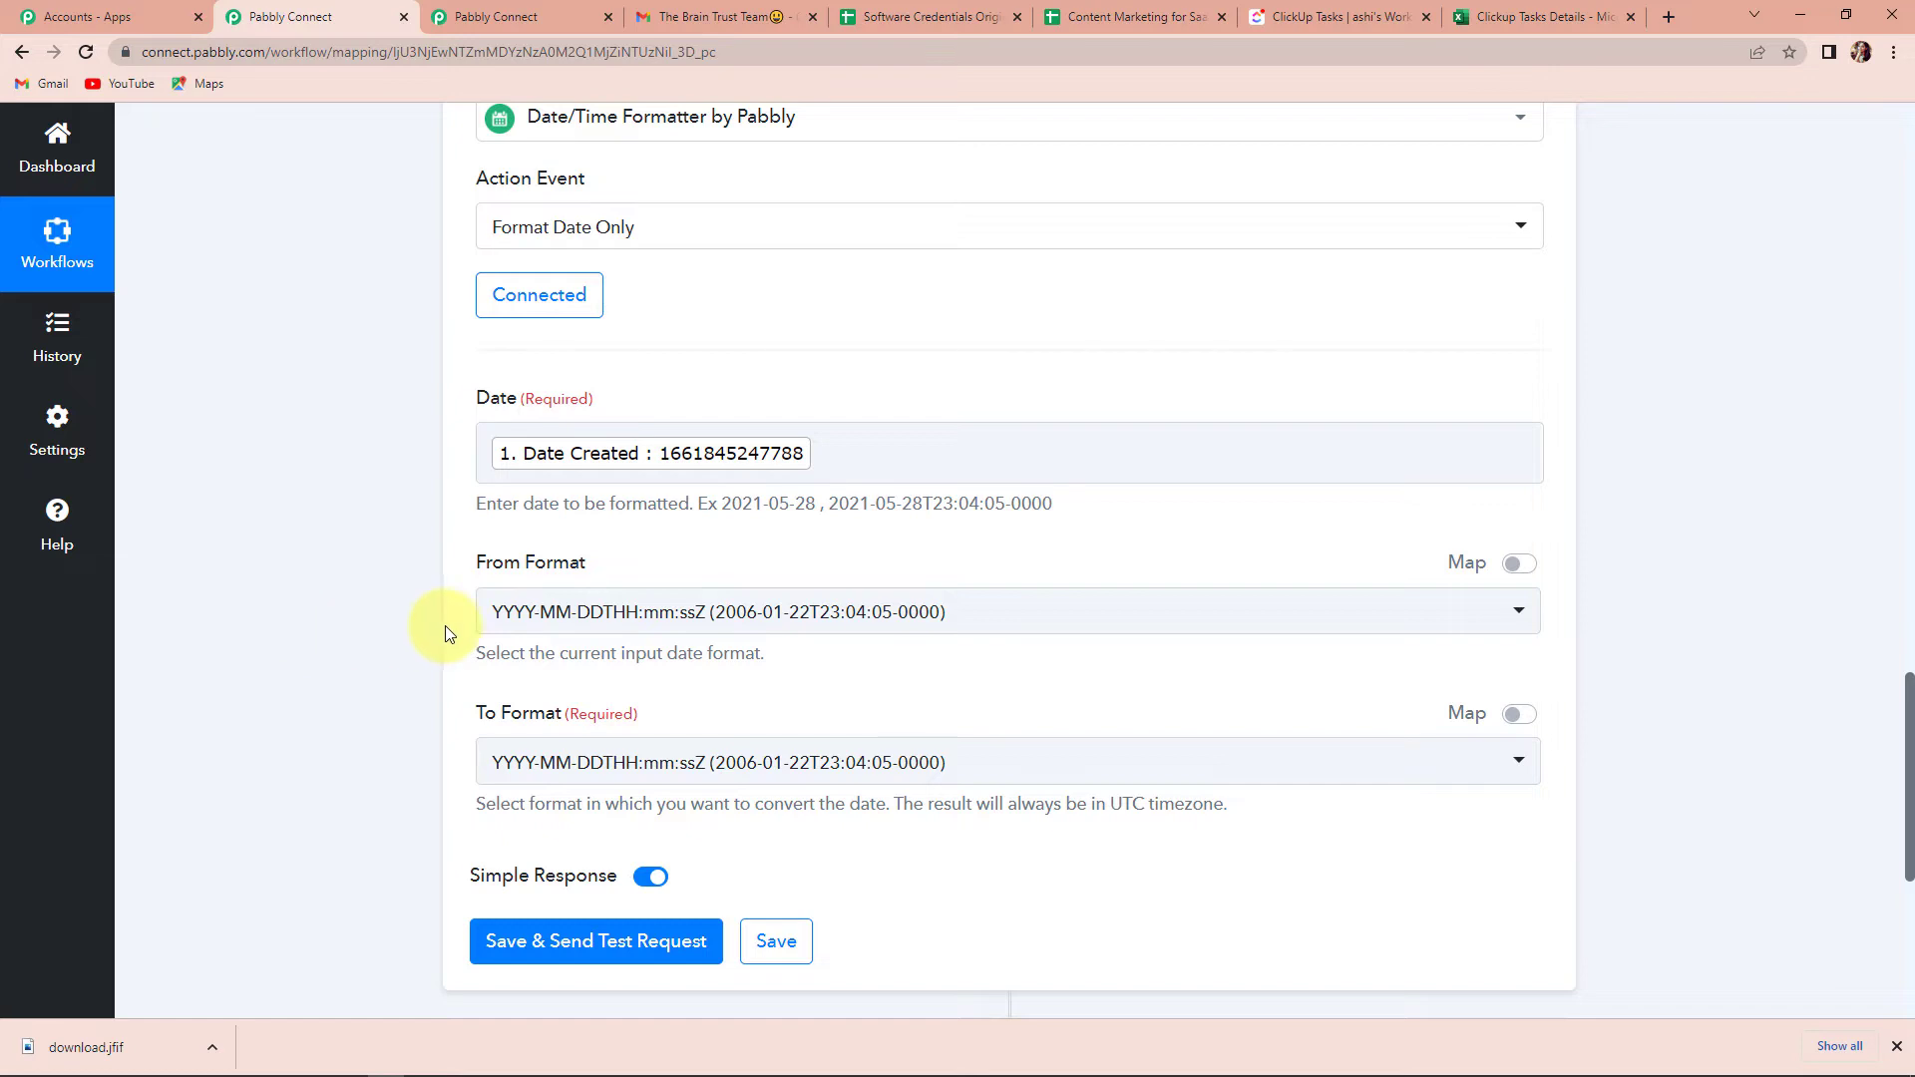
- Set the date's input format to Timestamp in Millisecond
{"action": "scroll", "coordinate": [445, 632], "scroll_direction": "up", "scroll_amount": 2}
{"action": "left_click", "coordinate": [733, 762]}
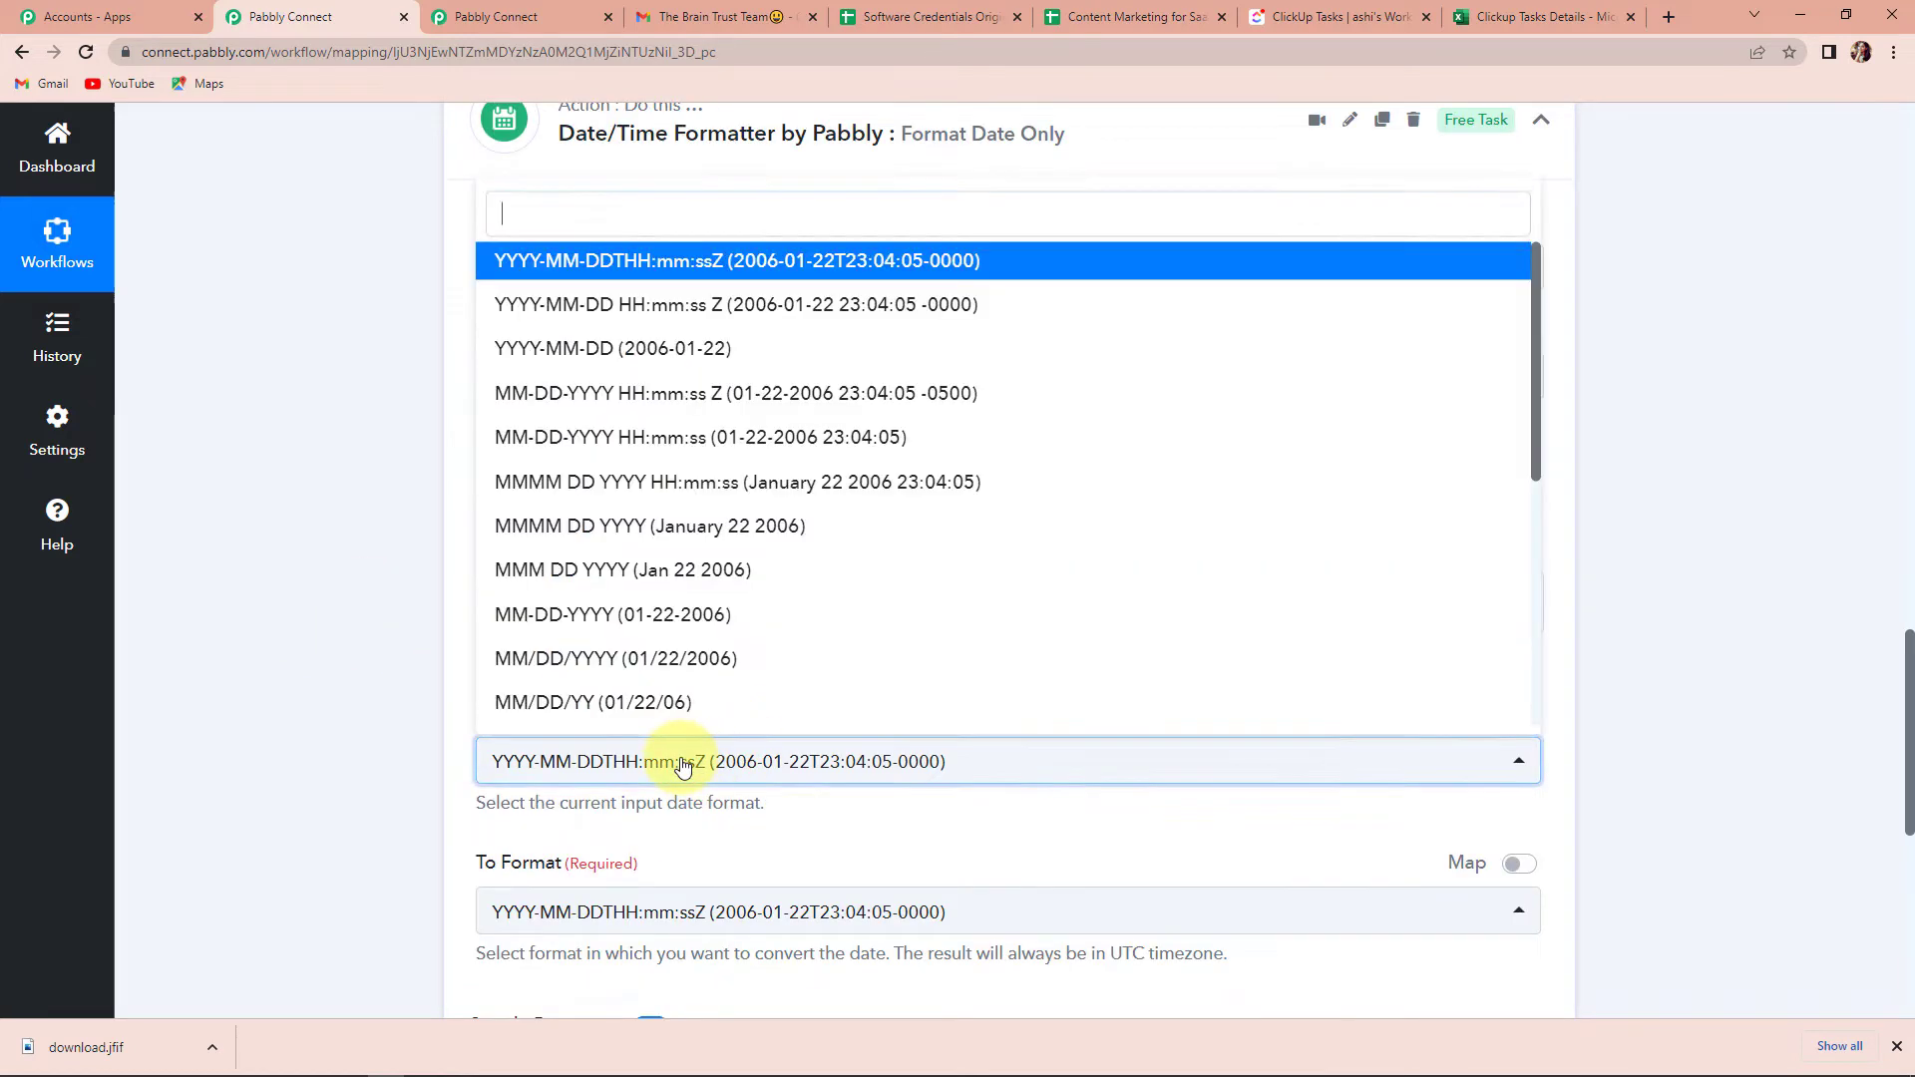
{"action": "scroll", "coordinate": [665, 641], "scroll_direction": "down", "scroll_amount": 5}
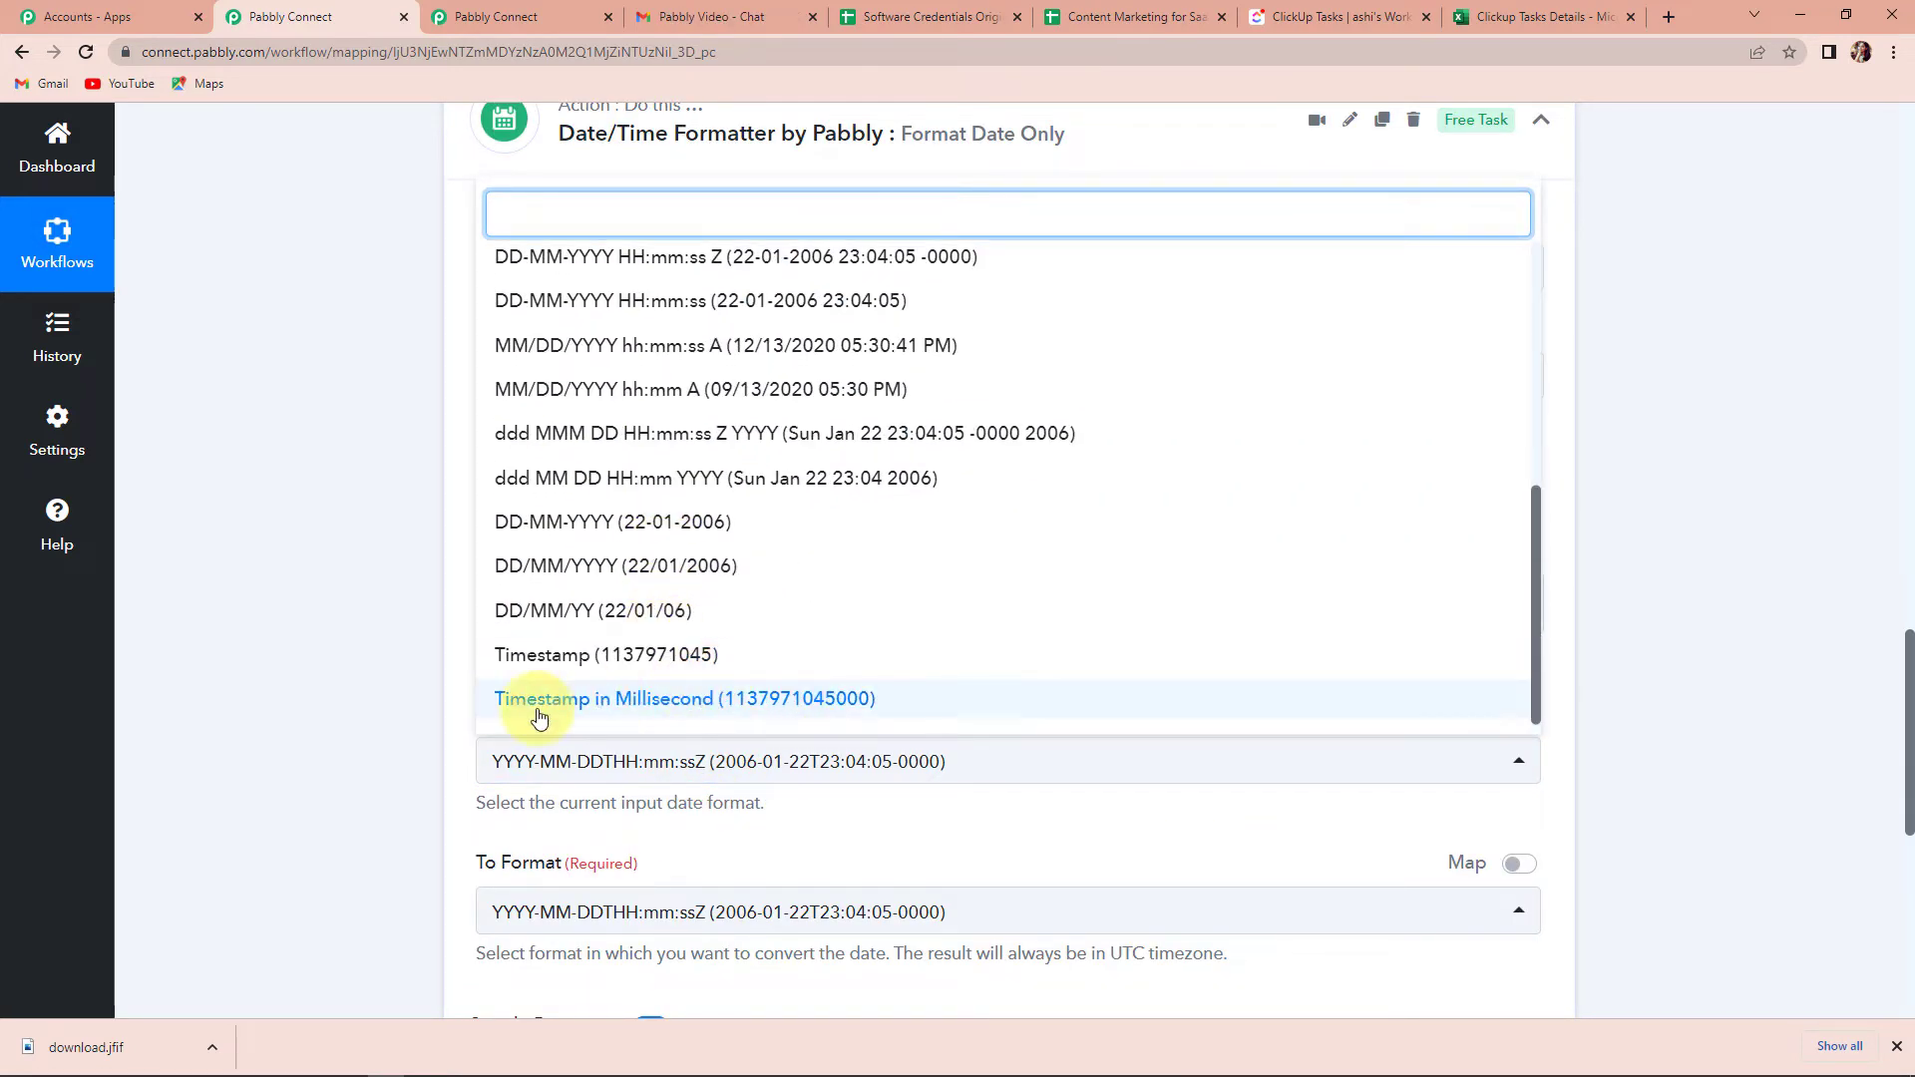
{"action": "left_click", "coordinate": [745, 708]}
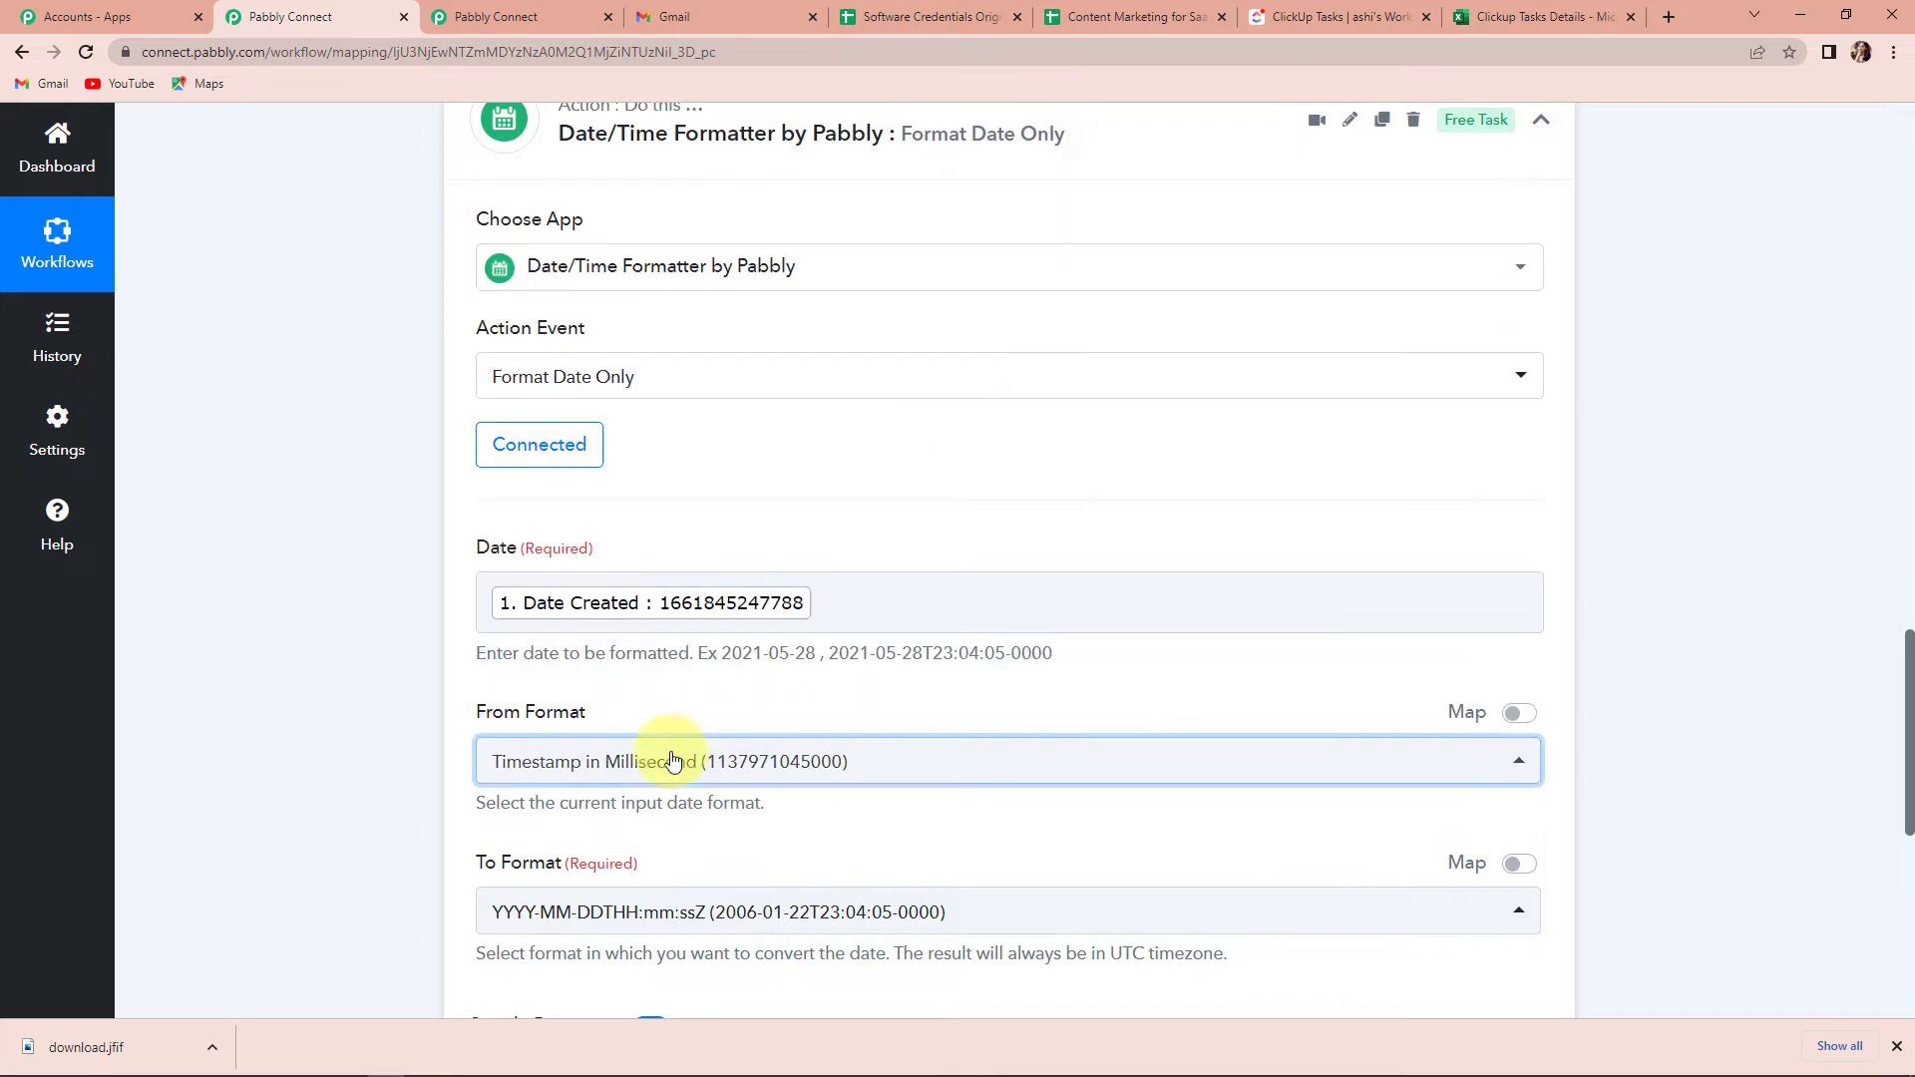
- Set the creation date's output format to DD-MM-YYYY, and save and send a test request
{"action": "scroll", "coordinate": [329, 685], "scroll_direction": "down", "scroll_amount": 4}
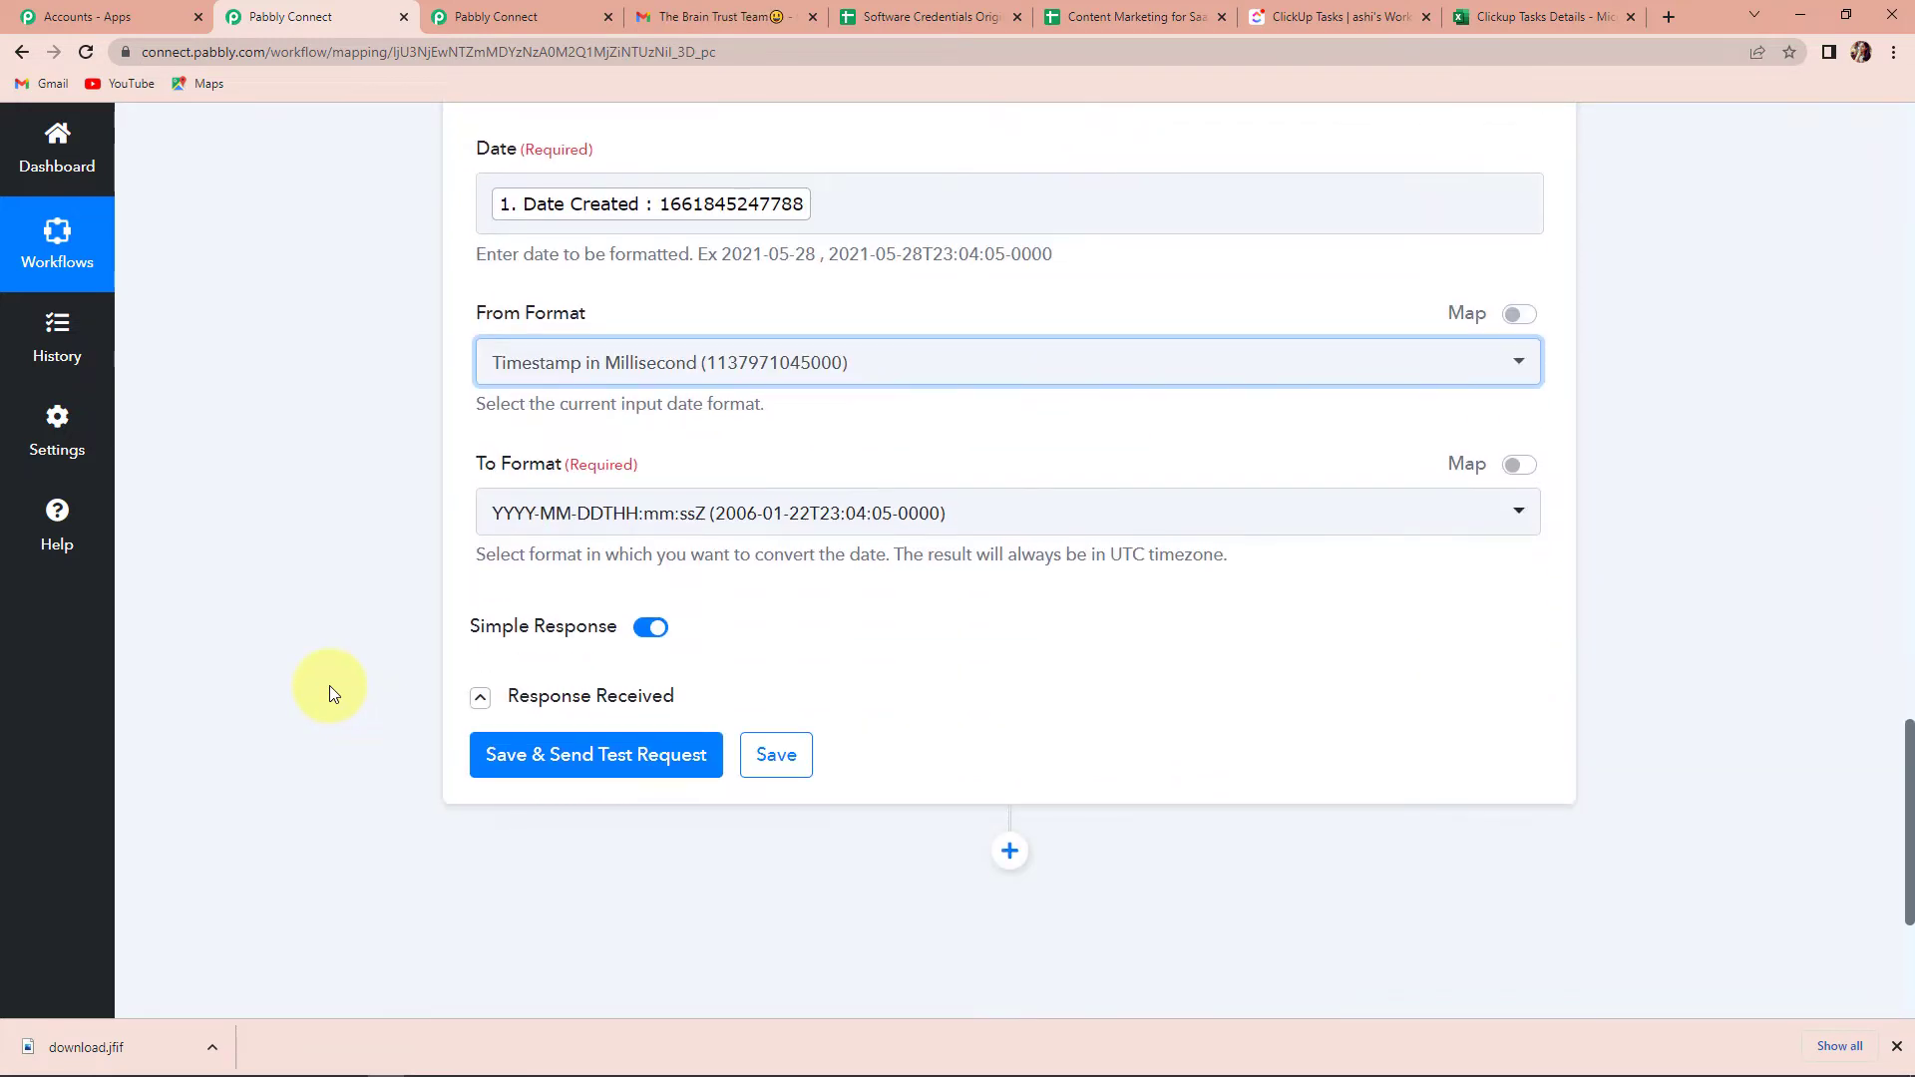
{"action": "left_click", "coordinate": [546, 523]}
{"action": "scroll", "coordinate": [662, 692], "scroll_direction": "down", "scroll_amount": 5}
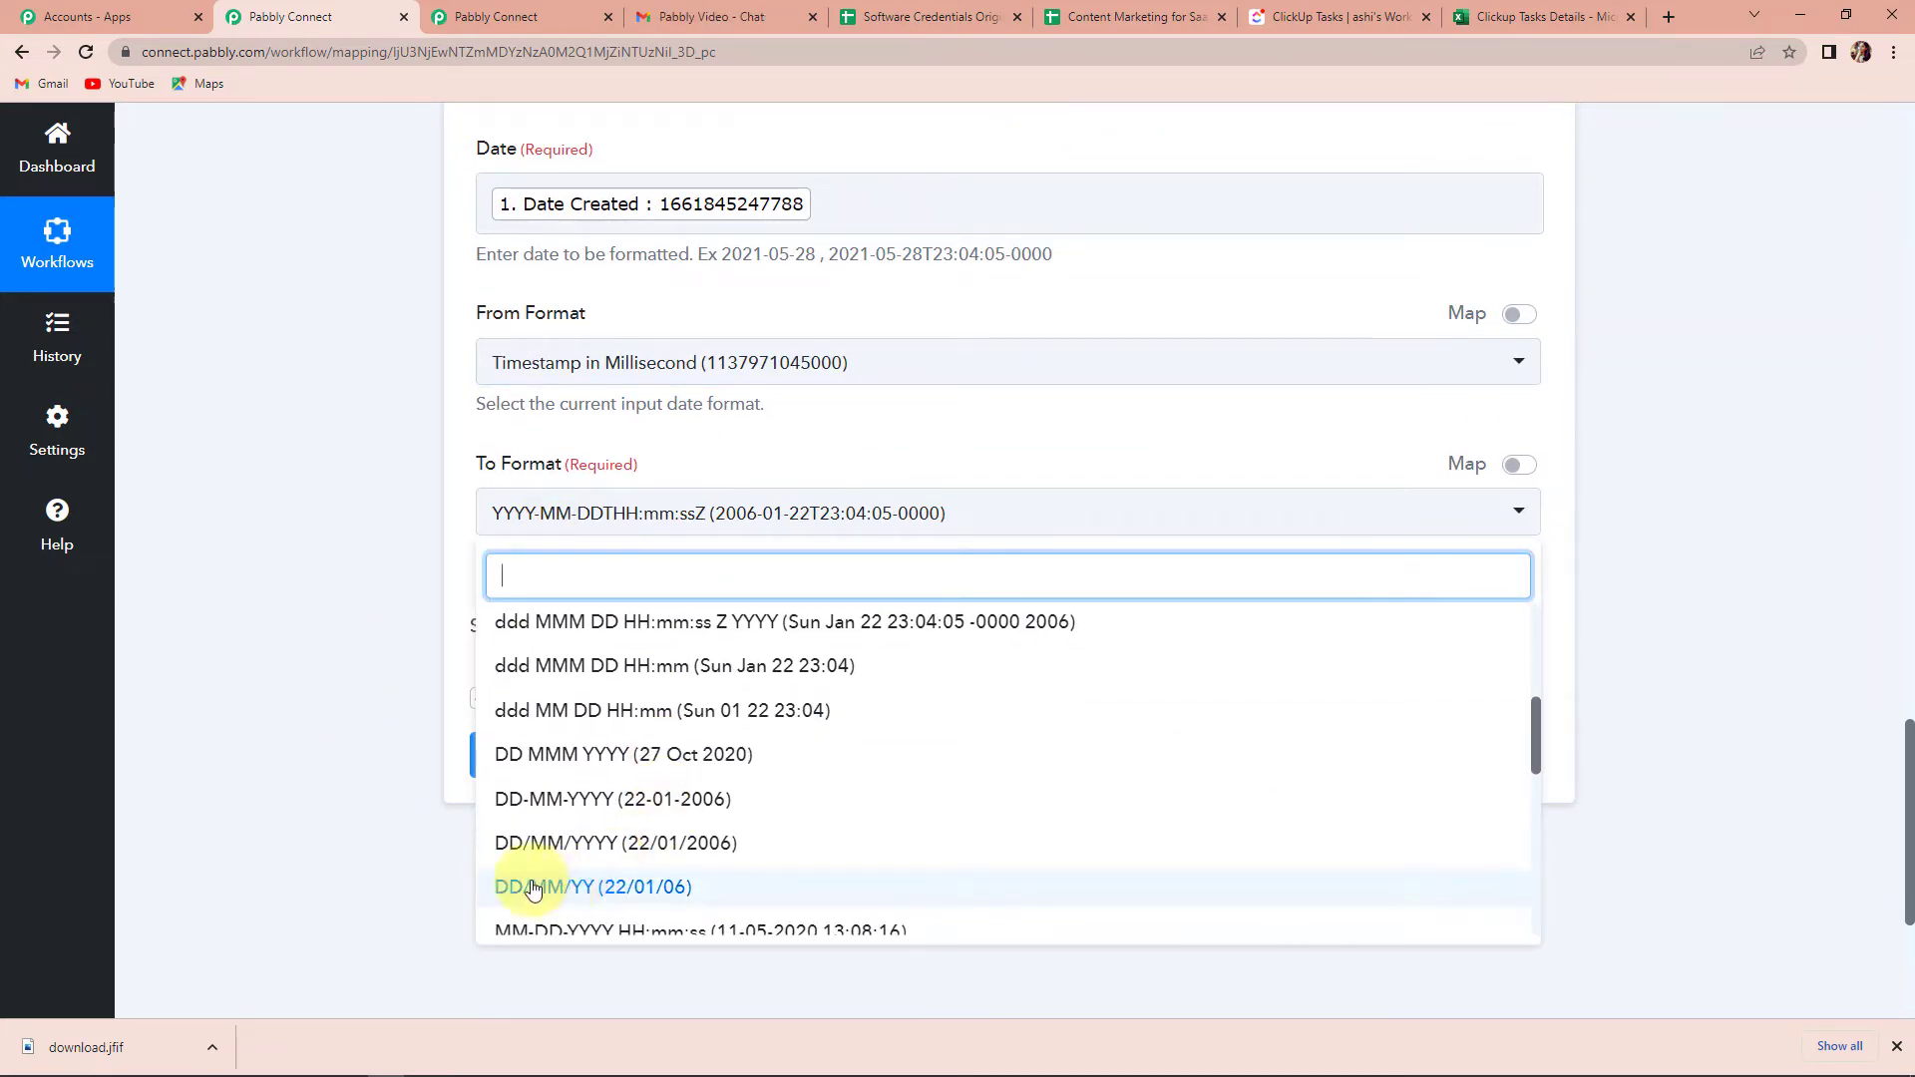
{"action": "left_click", "coordinate": [688, 799]}
{"action": "left_click", "coordinate": [543, 764]}
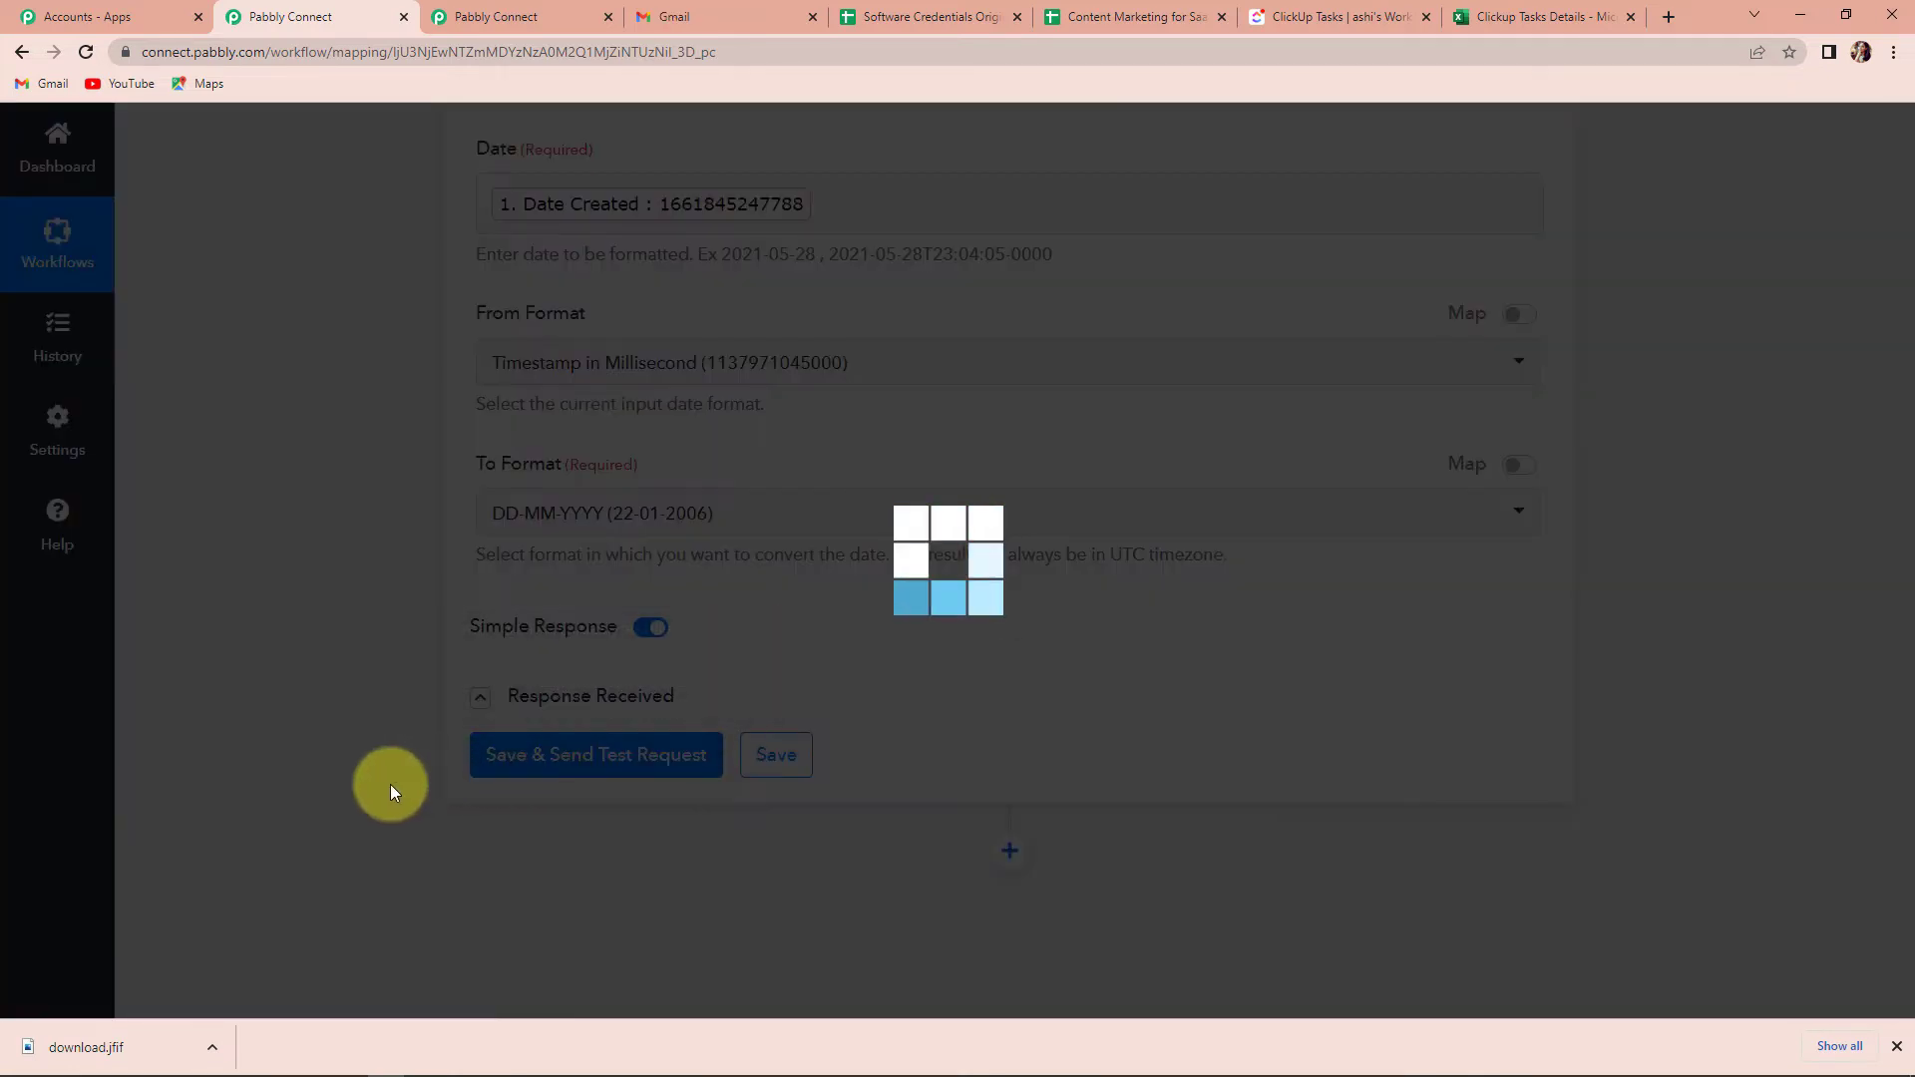
- Examine the formatted creation date in the test response, and check the created and due dates in the trigger's response
{"action": "scroll", "coordinate": [340, 750], "scroll_direction": "down", "scroll_amount": 4}
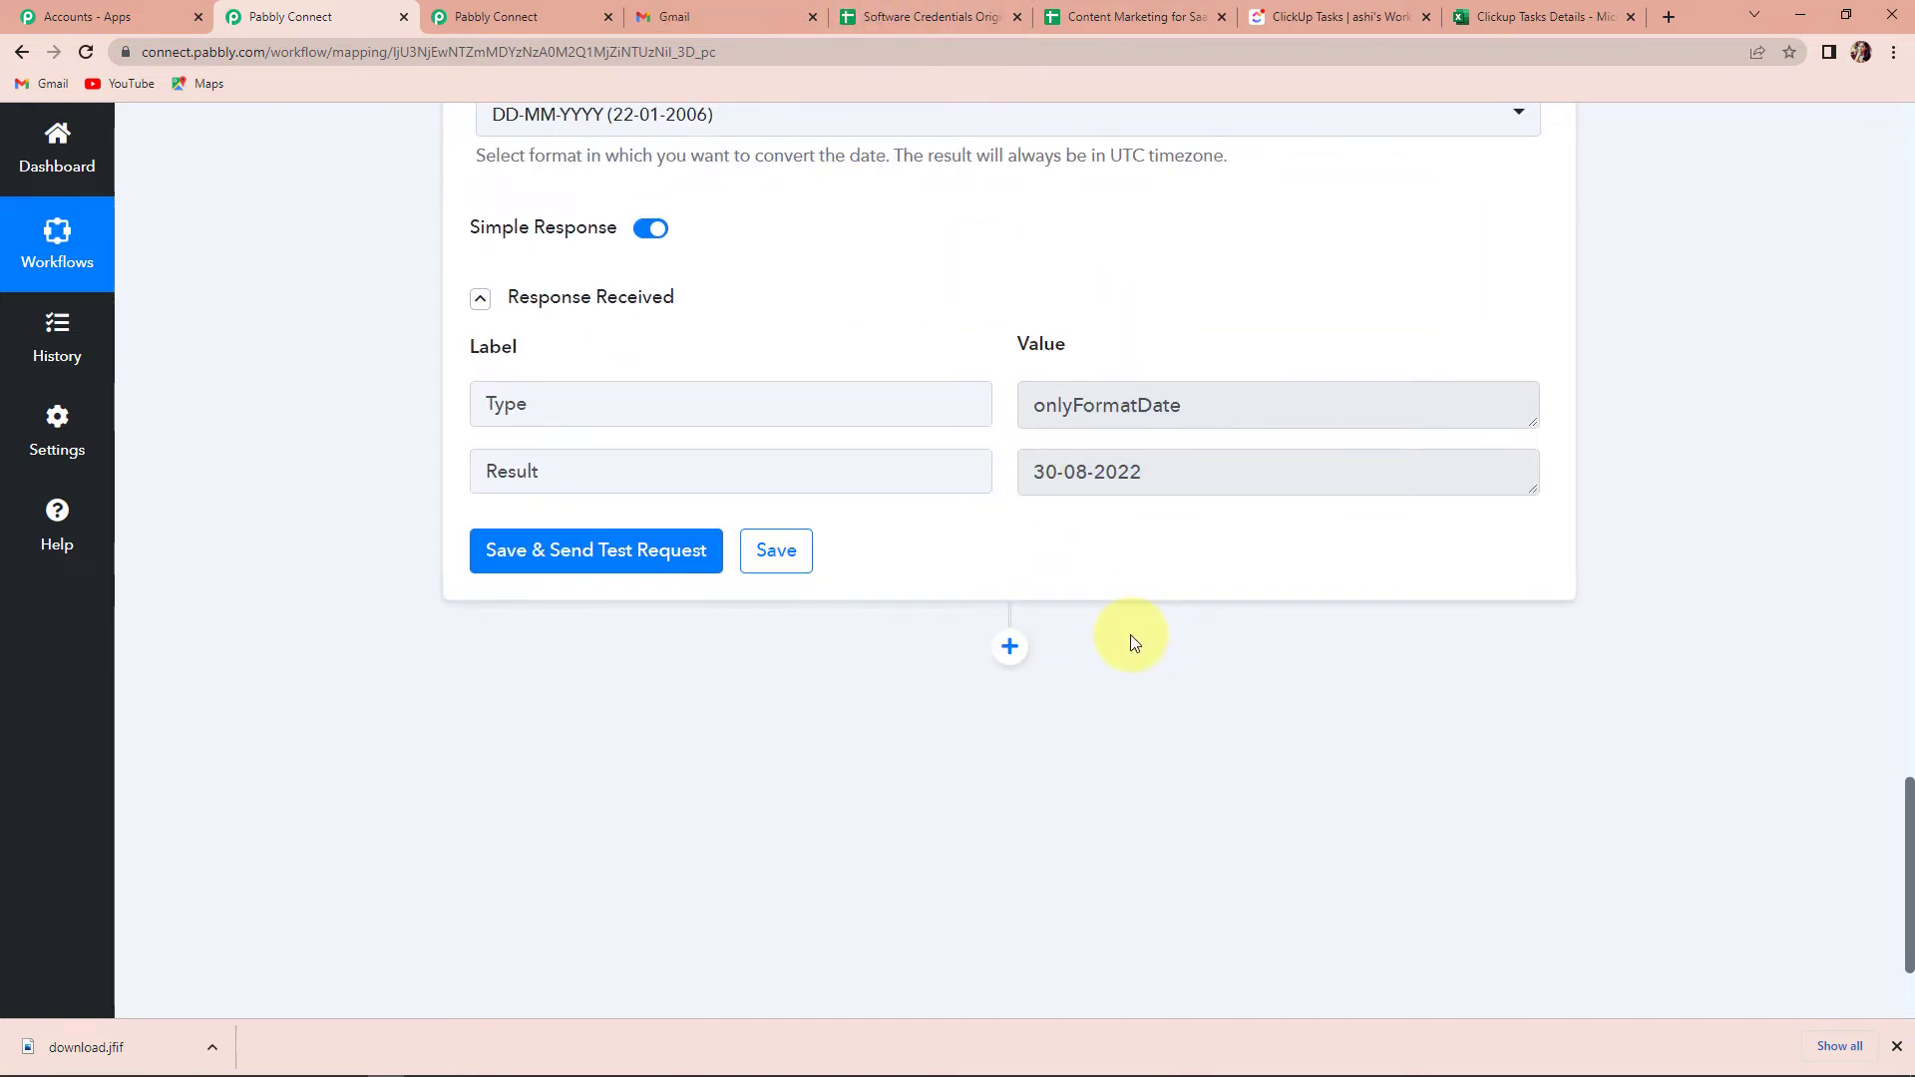
{"action": "scroll", "coordinate": [1695, 598], "scroll_direction": "up", "scroll_amount": 8}
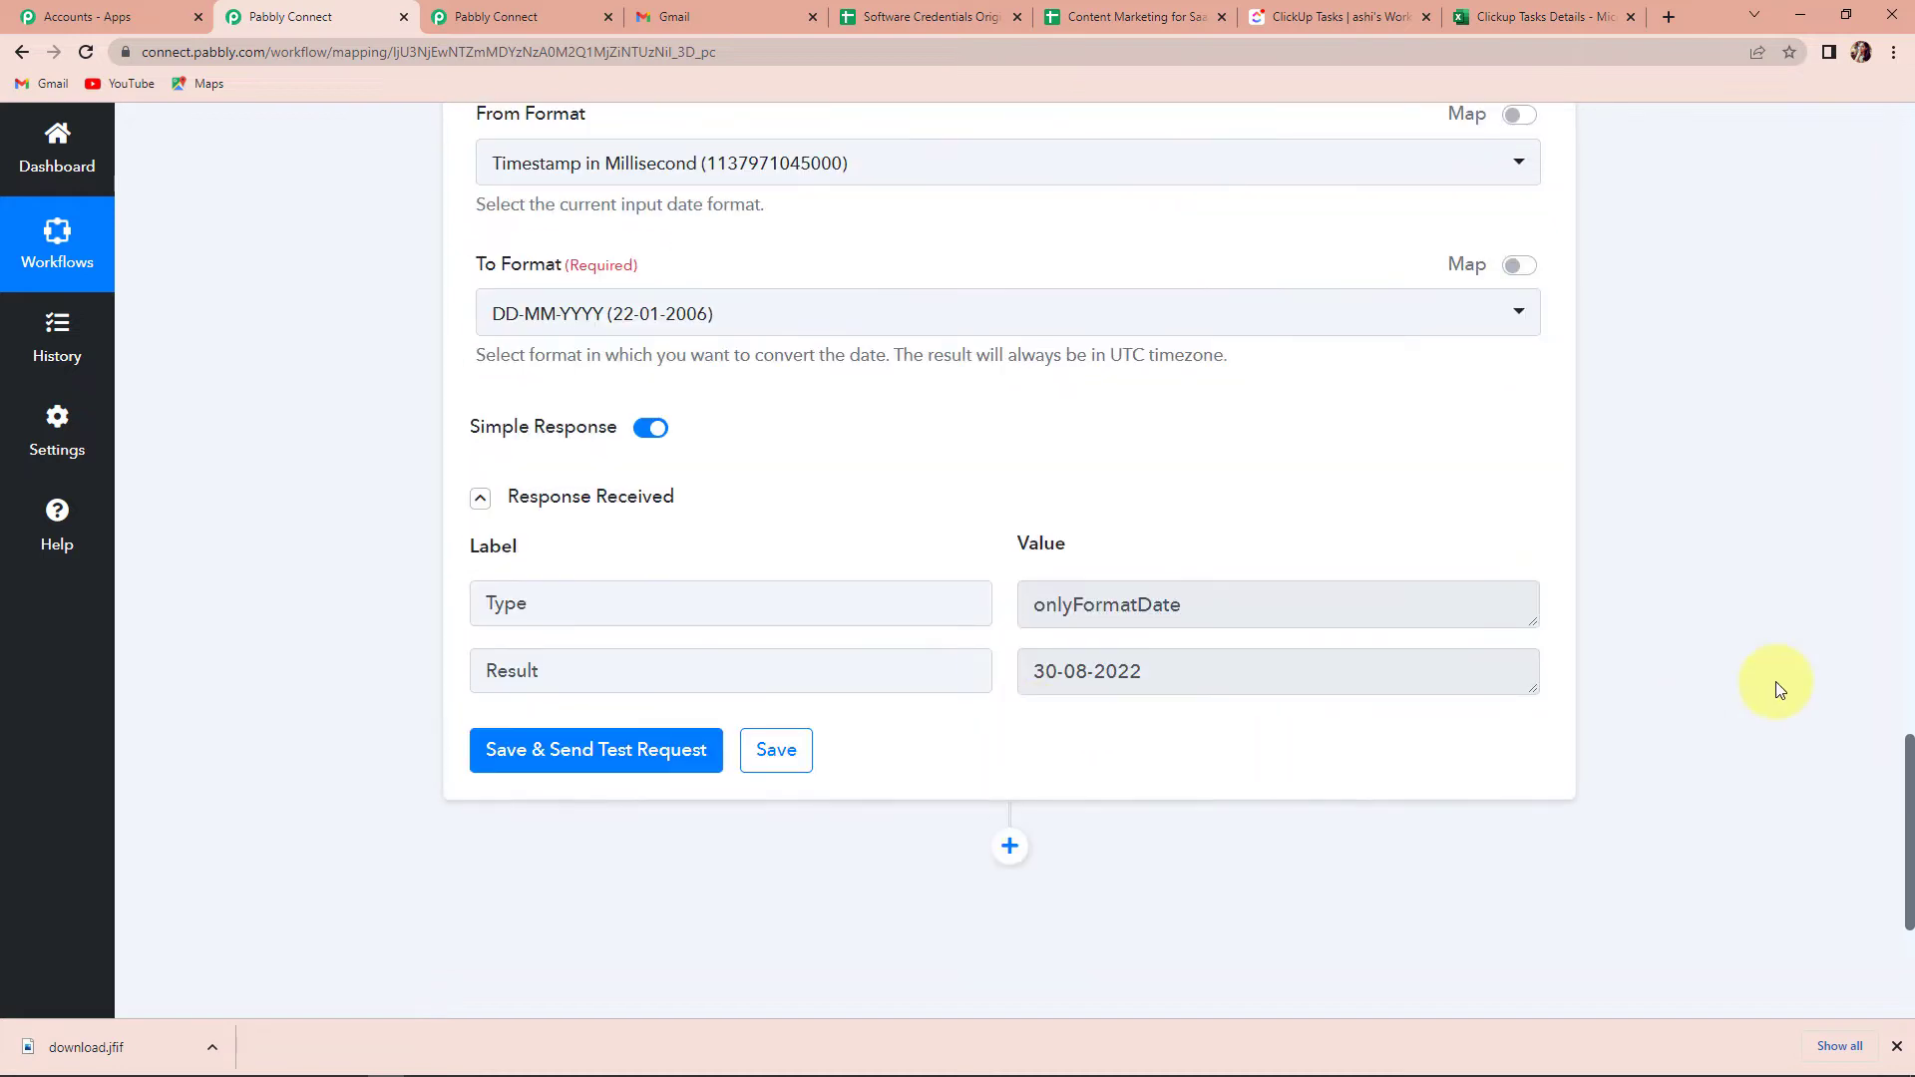
{"action": "scroll", "coordinate": [1641, 521], "scroll_direction": "up", "scroll_amount": 7}
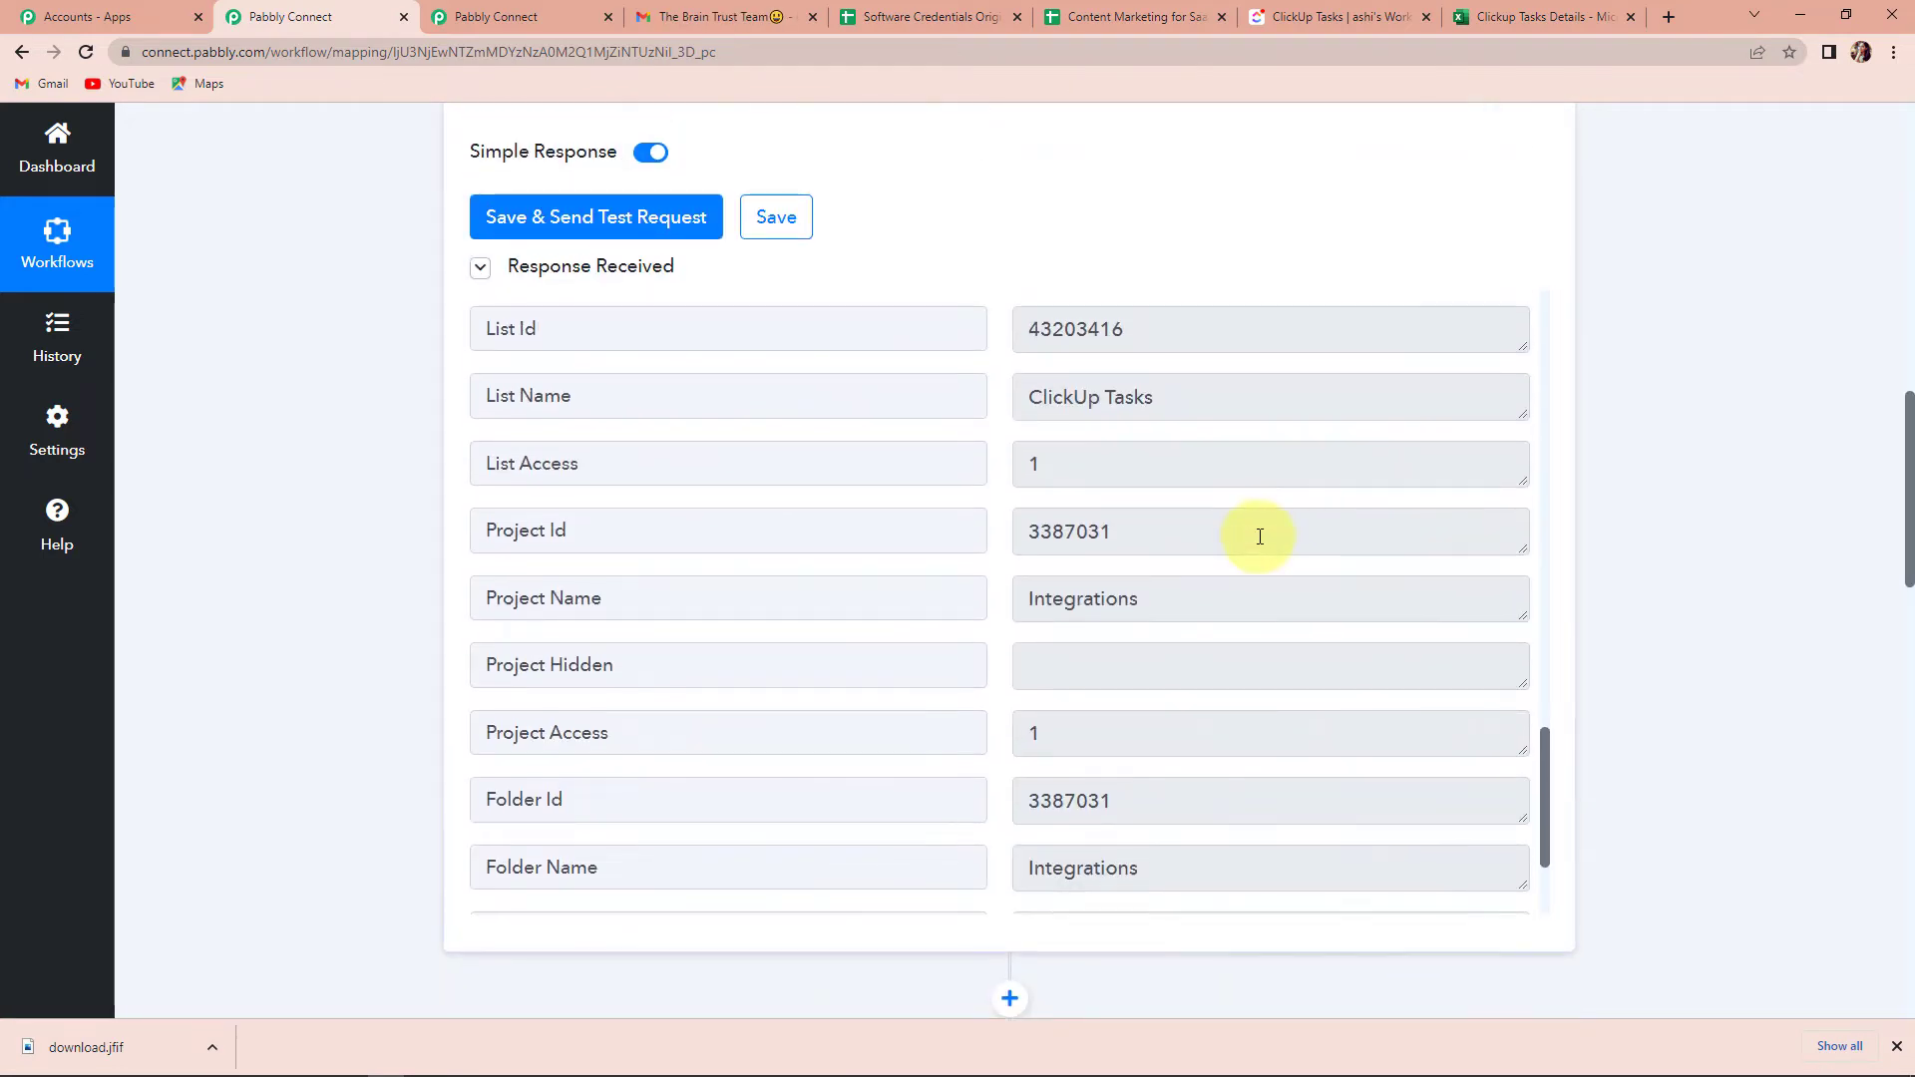
{"action": "scroll", "coordinate": [1256, 535], "scroll_direction": "up", "scroll_amount": 6}
{"action": "scroll", "coordinate": [1256, 535], "scroll_direction": "up", "scroll_amount": 12}
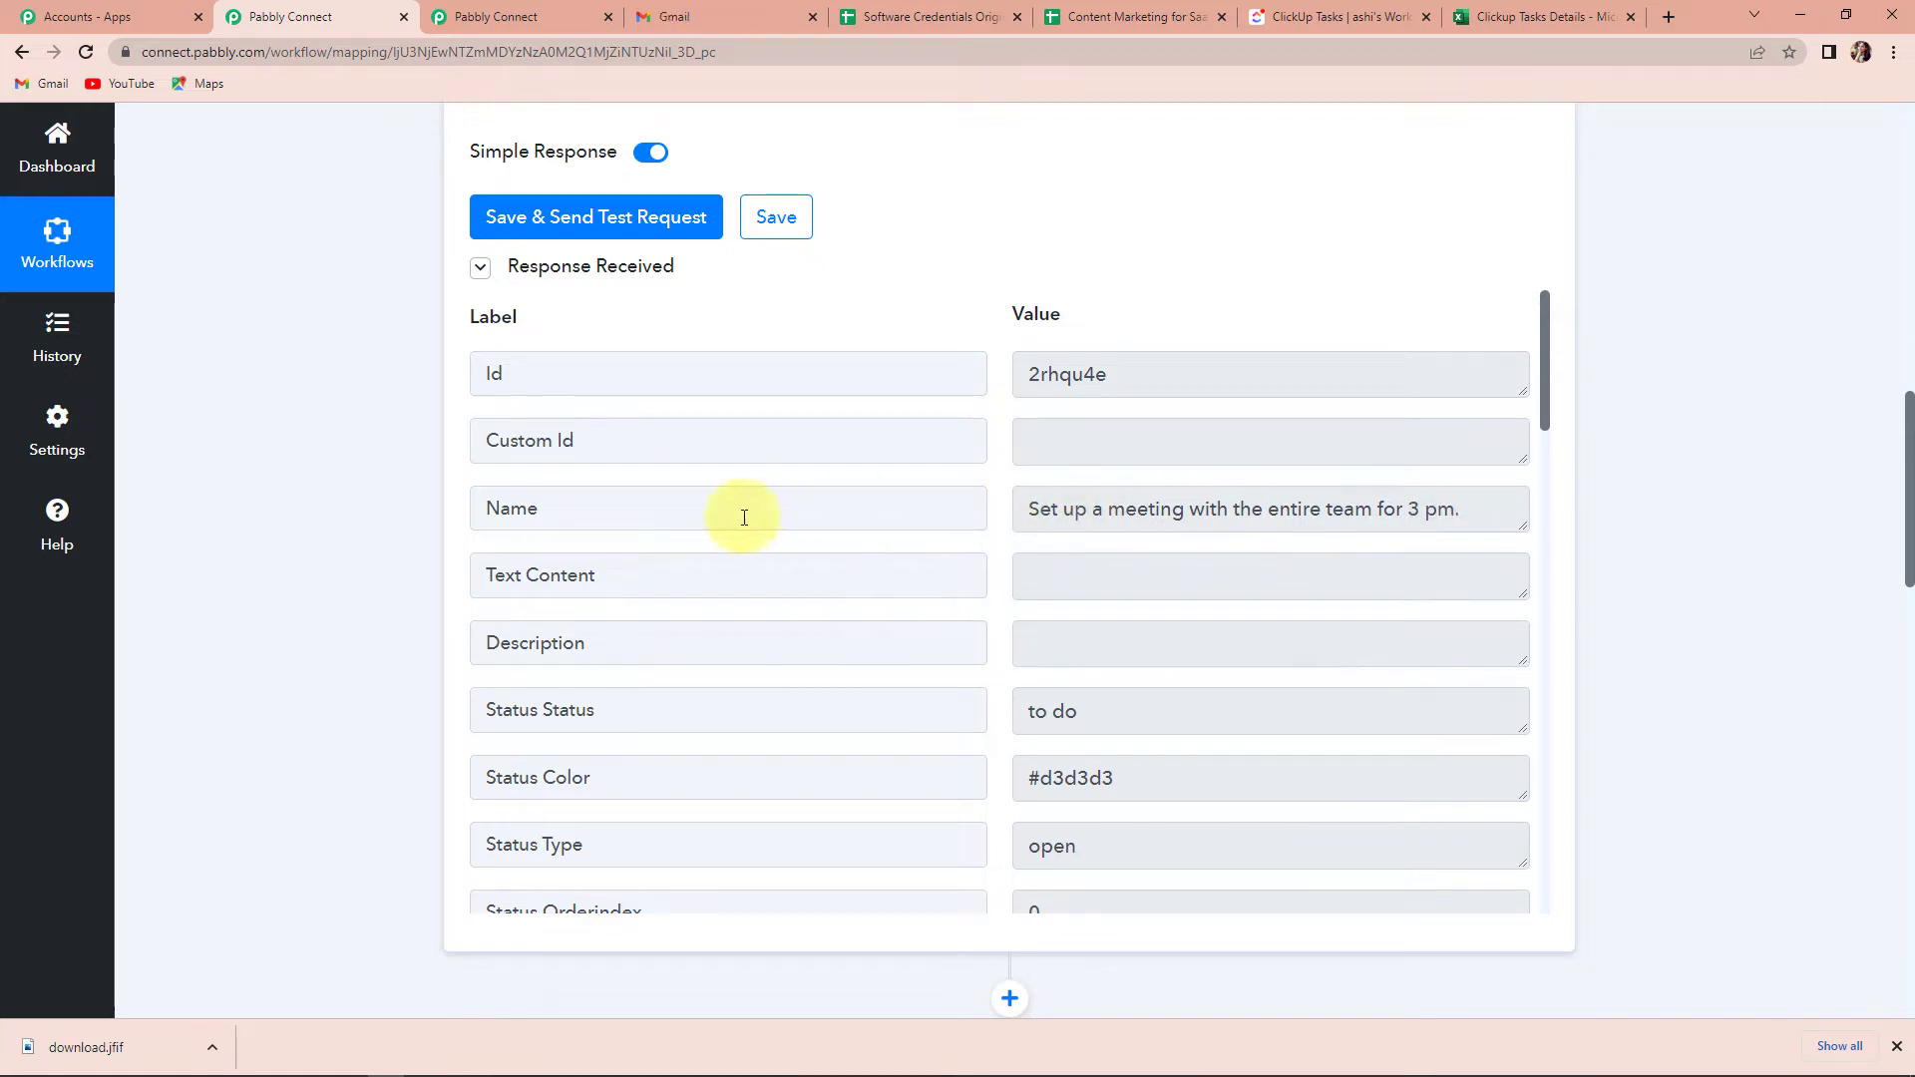
{"action": "scroll", "coordinate": [1388, 606], "scroll_direction": "down", "scroll_amount": 5}
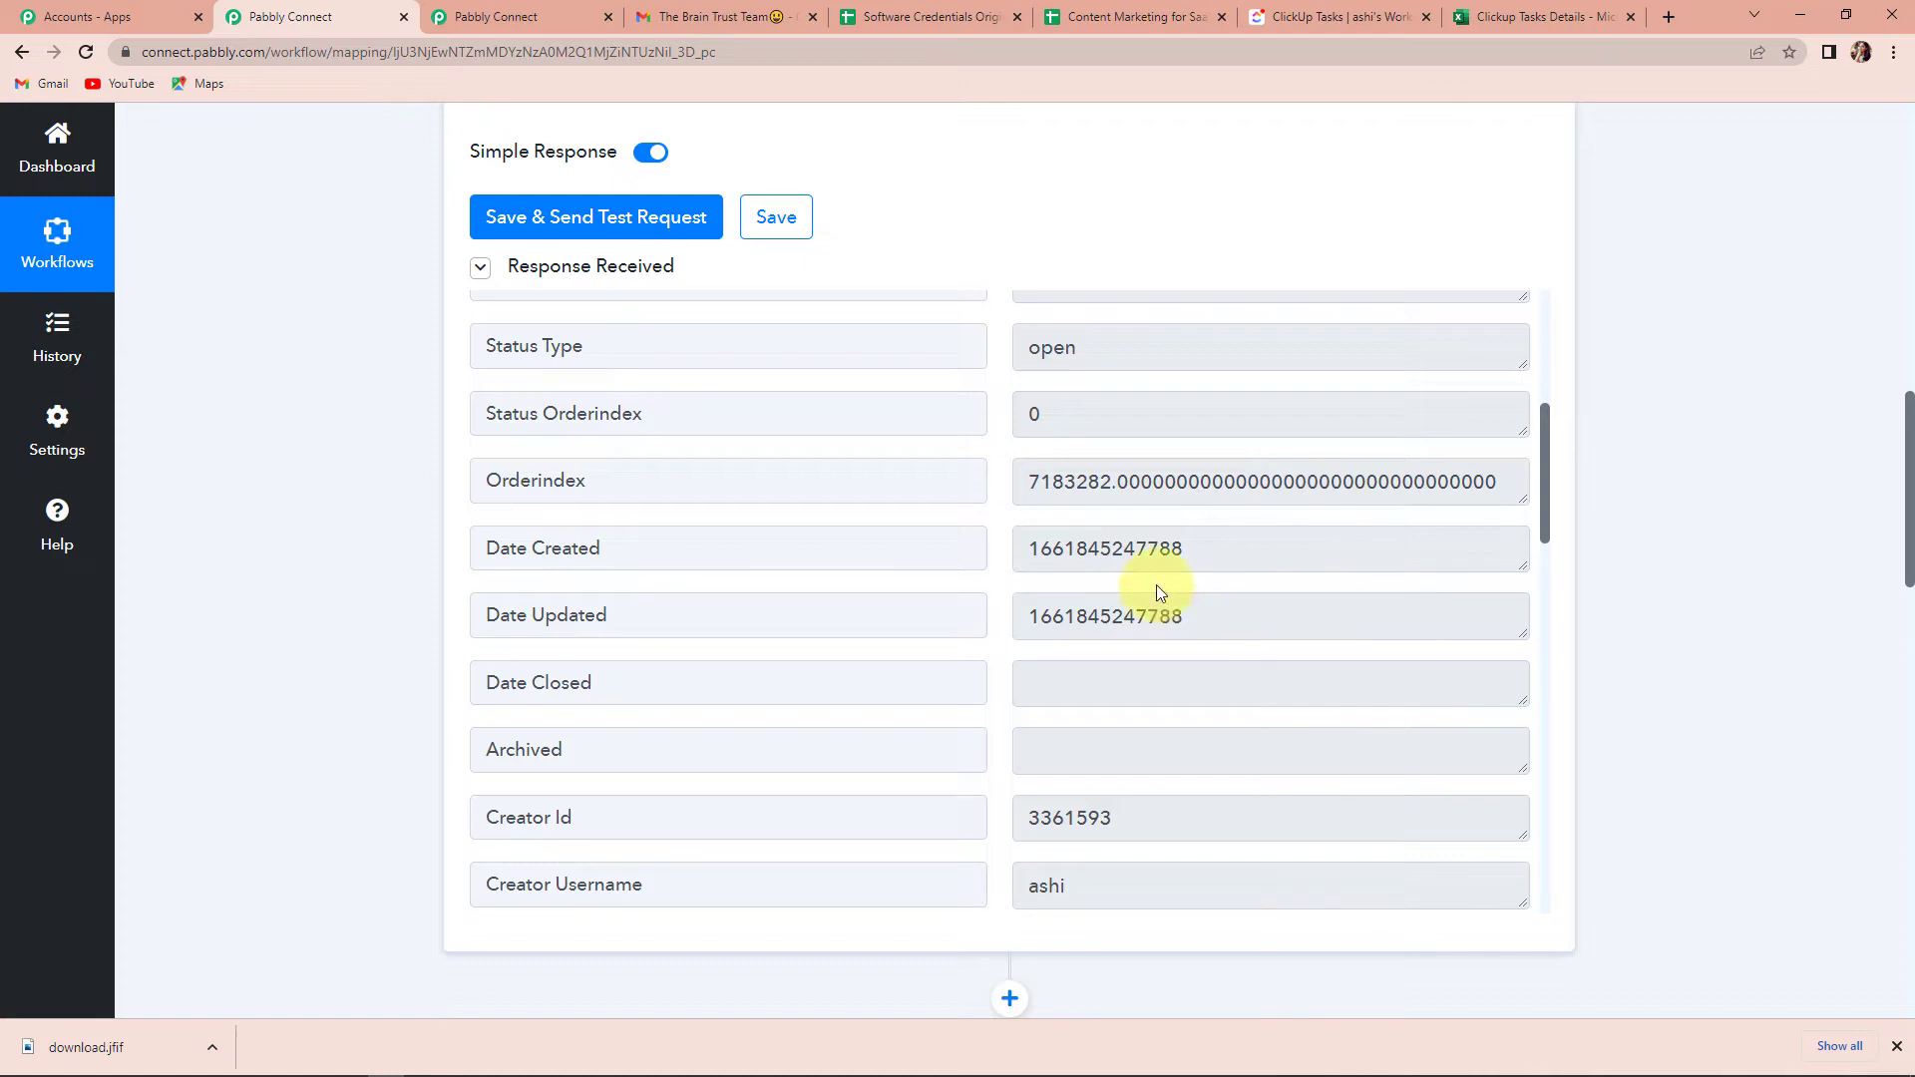
{"action": "scroll", "coordinate": [1348, 630], "scroll_direction": "down", "scroll_amount": 8}
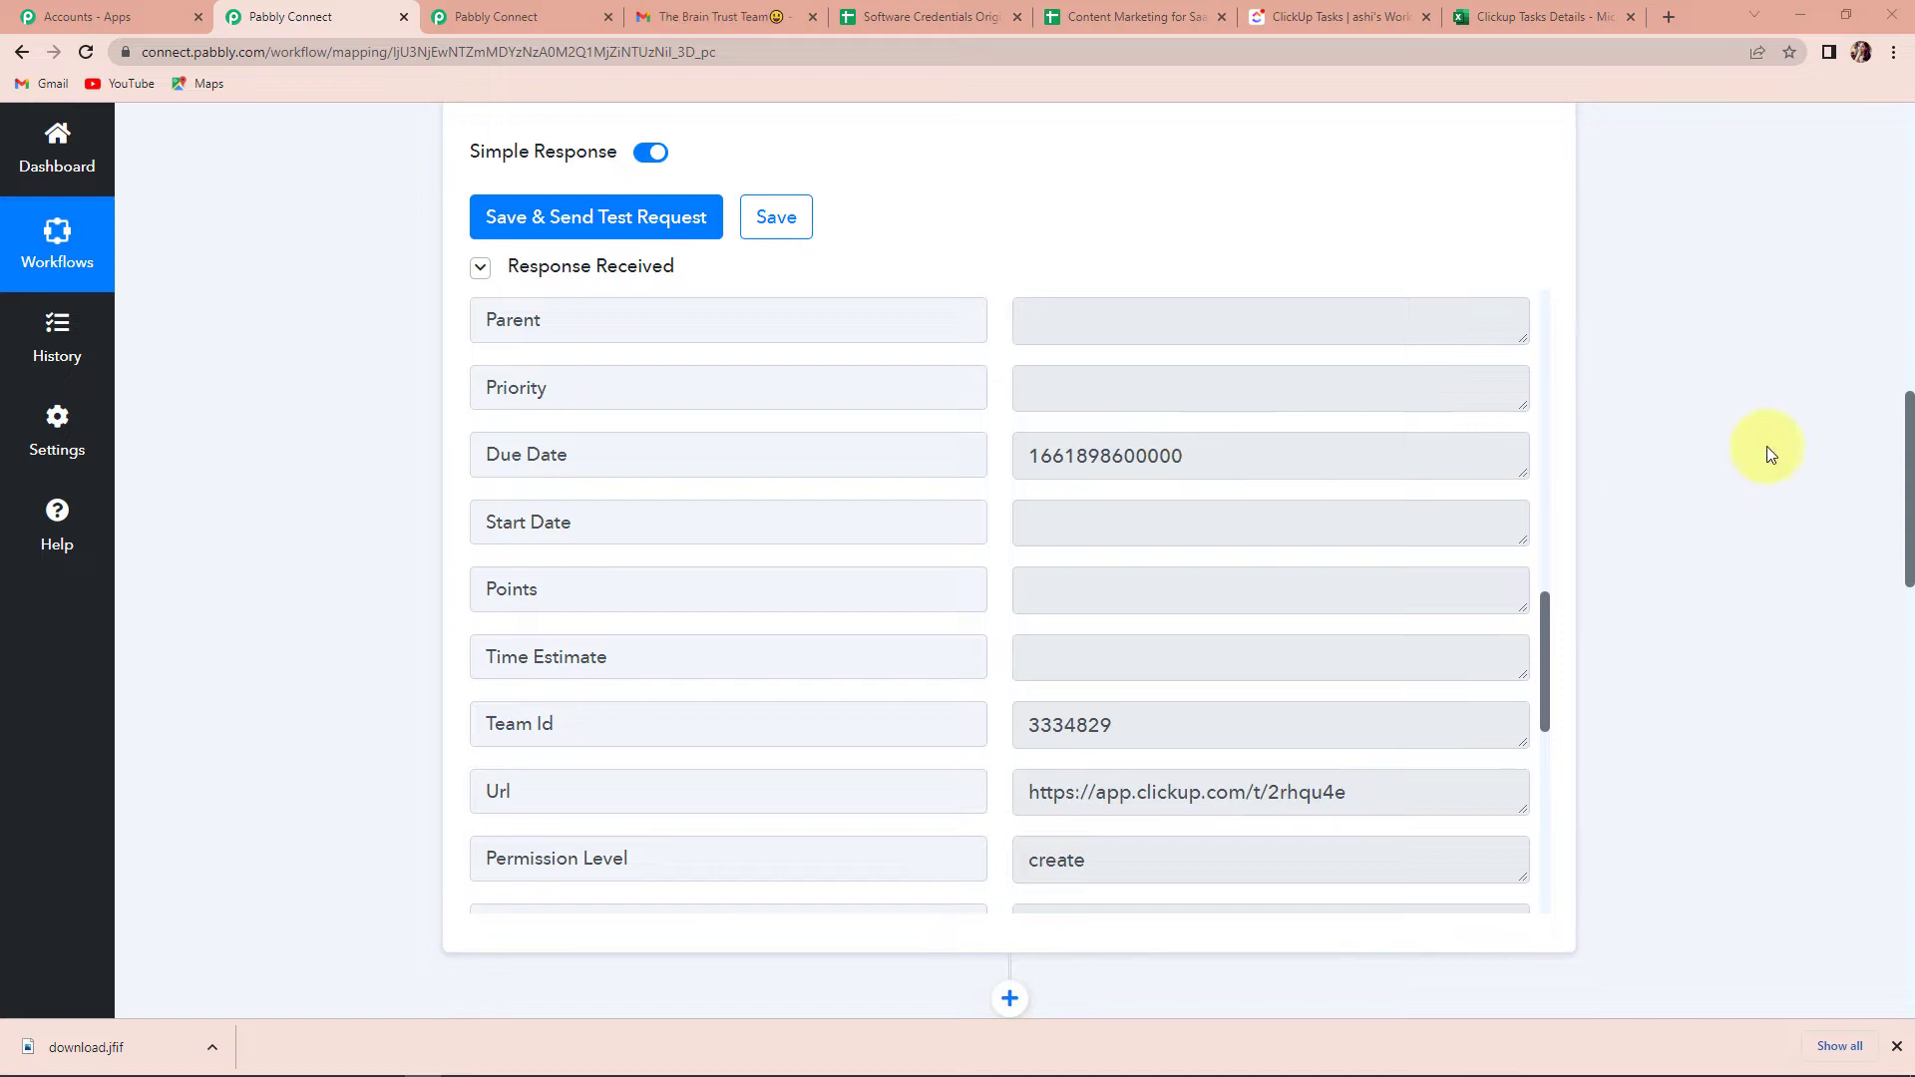
- Add a third step with Date/Time Formatter by Pabbly and the Format Date with Time Zone action event, and connect it
{"action": "left_click_drag", "start_coordinate": [1911, 419], "coordinate": [1911, 798]}
{"action": "left_click", "coordinate": [1011, 670]}
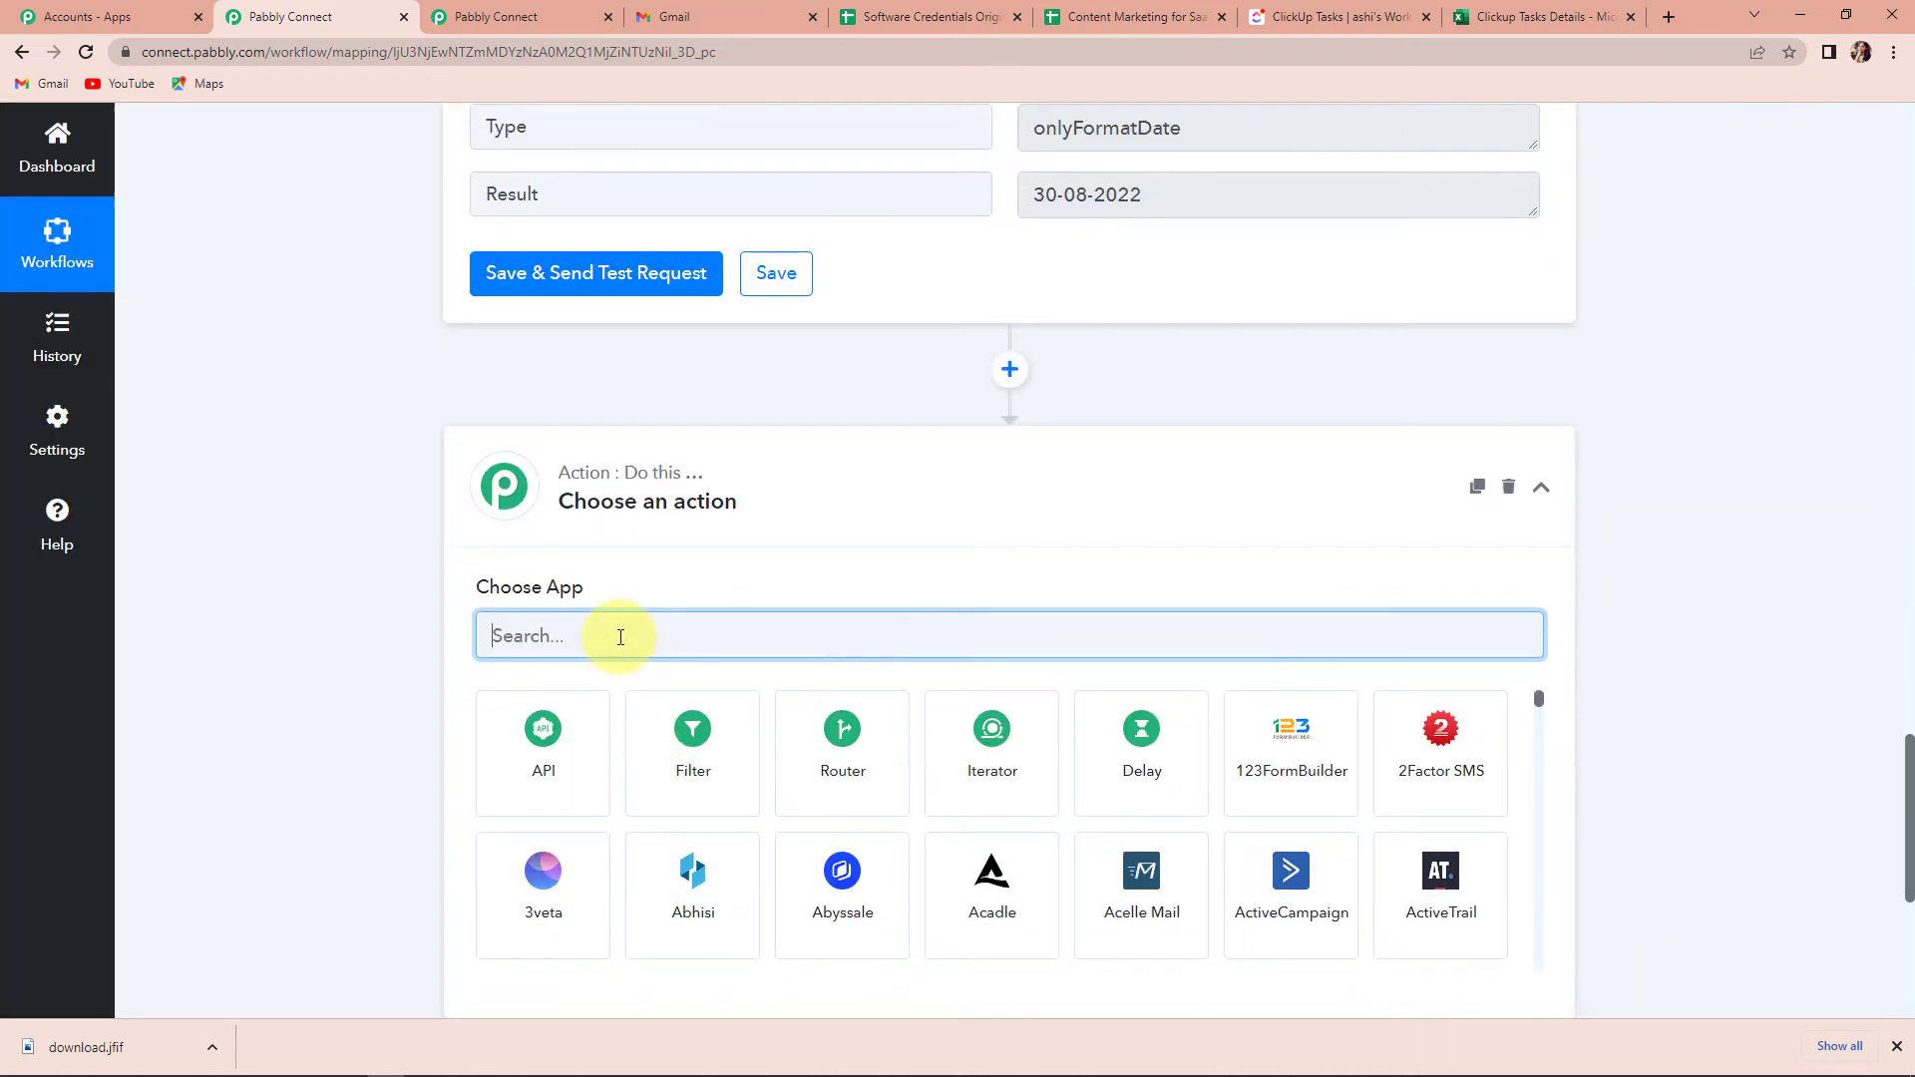
{"action": "type", "text": "date"}
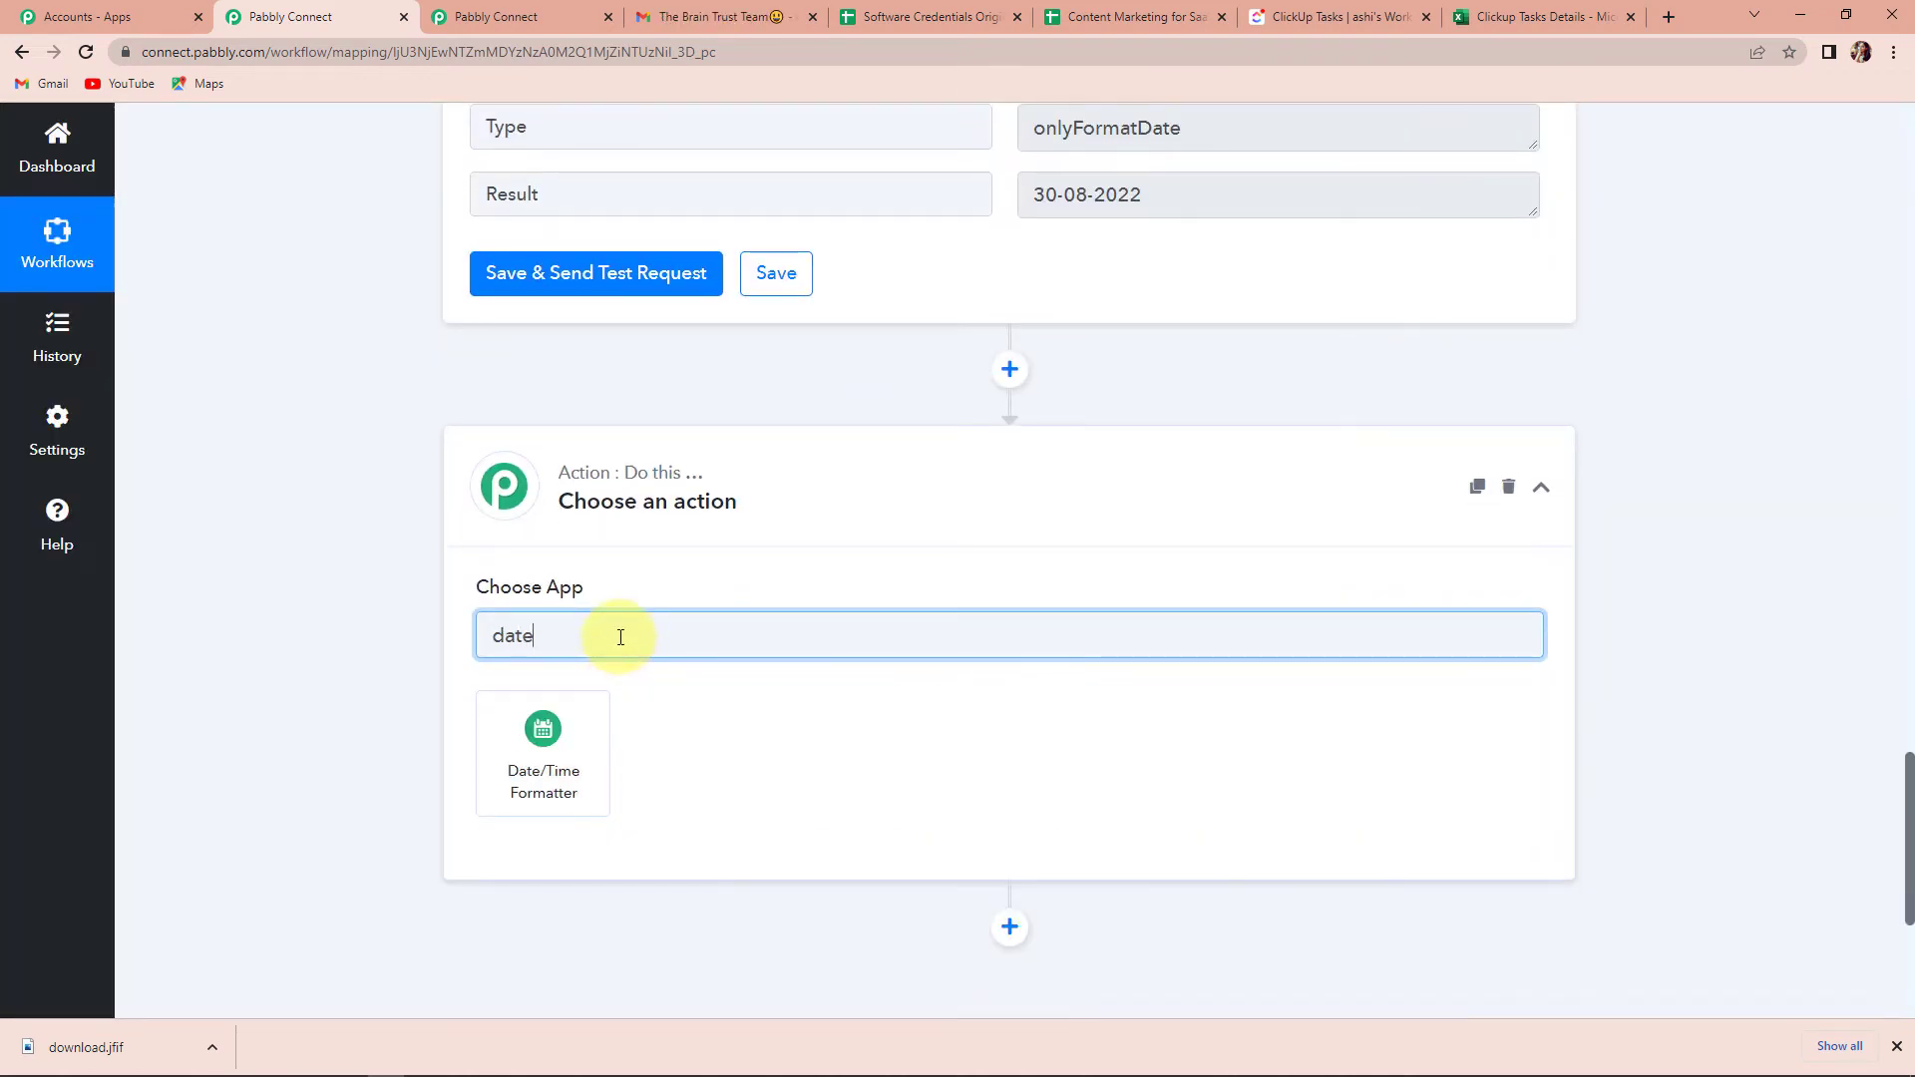
{"action": "left_click", "coordinate": [527, 795]}
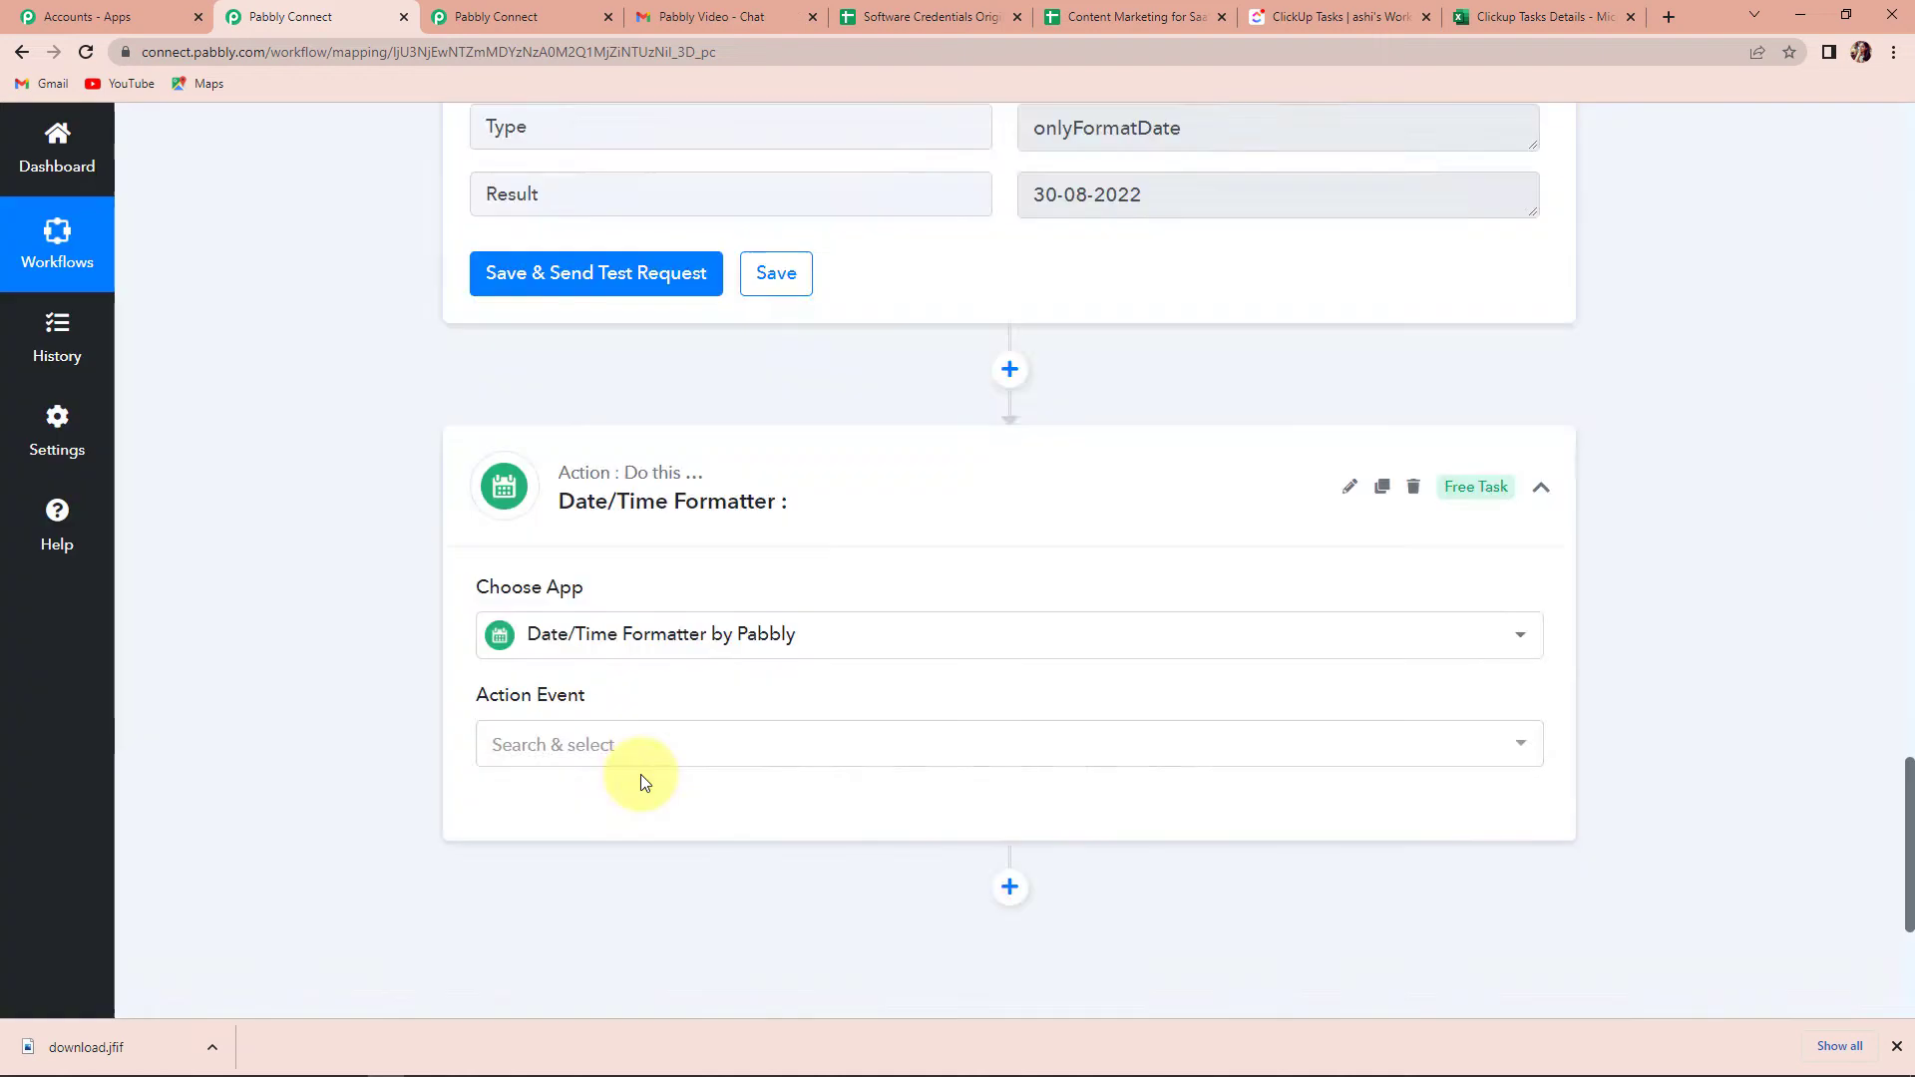
{"action": "left_click", "coordinate": [640, 774]}
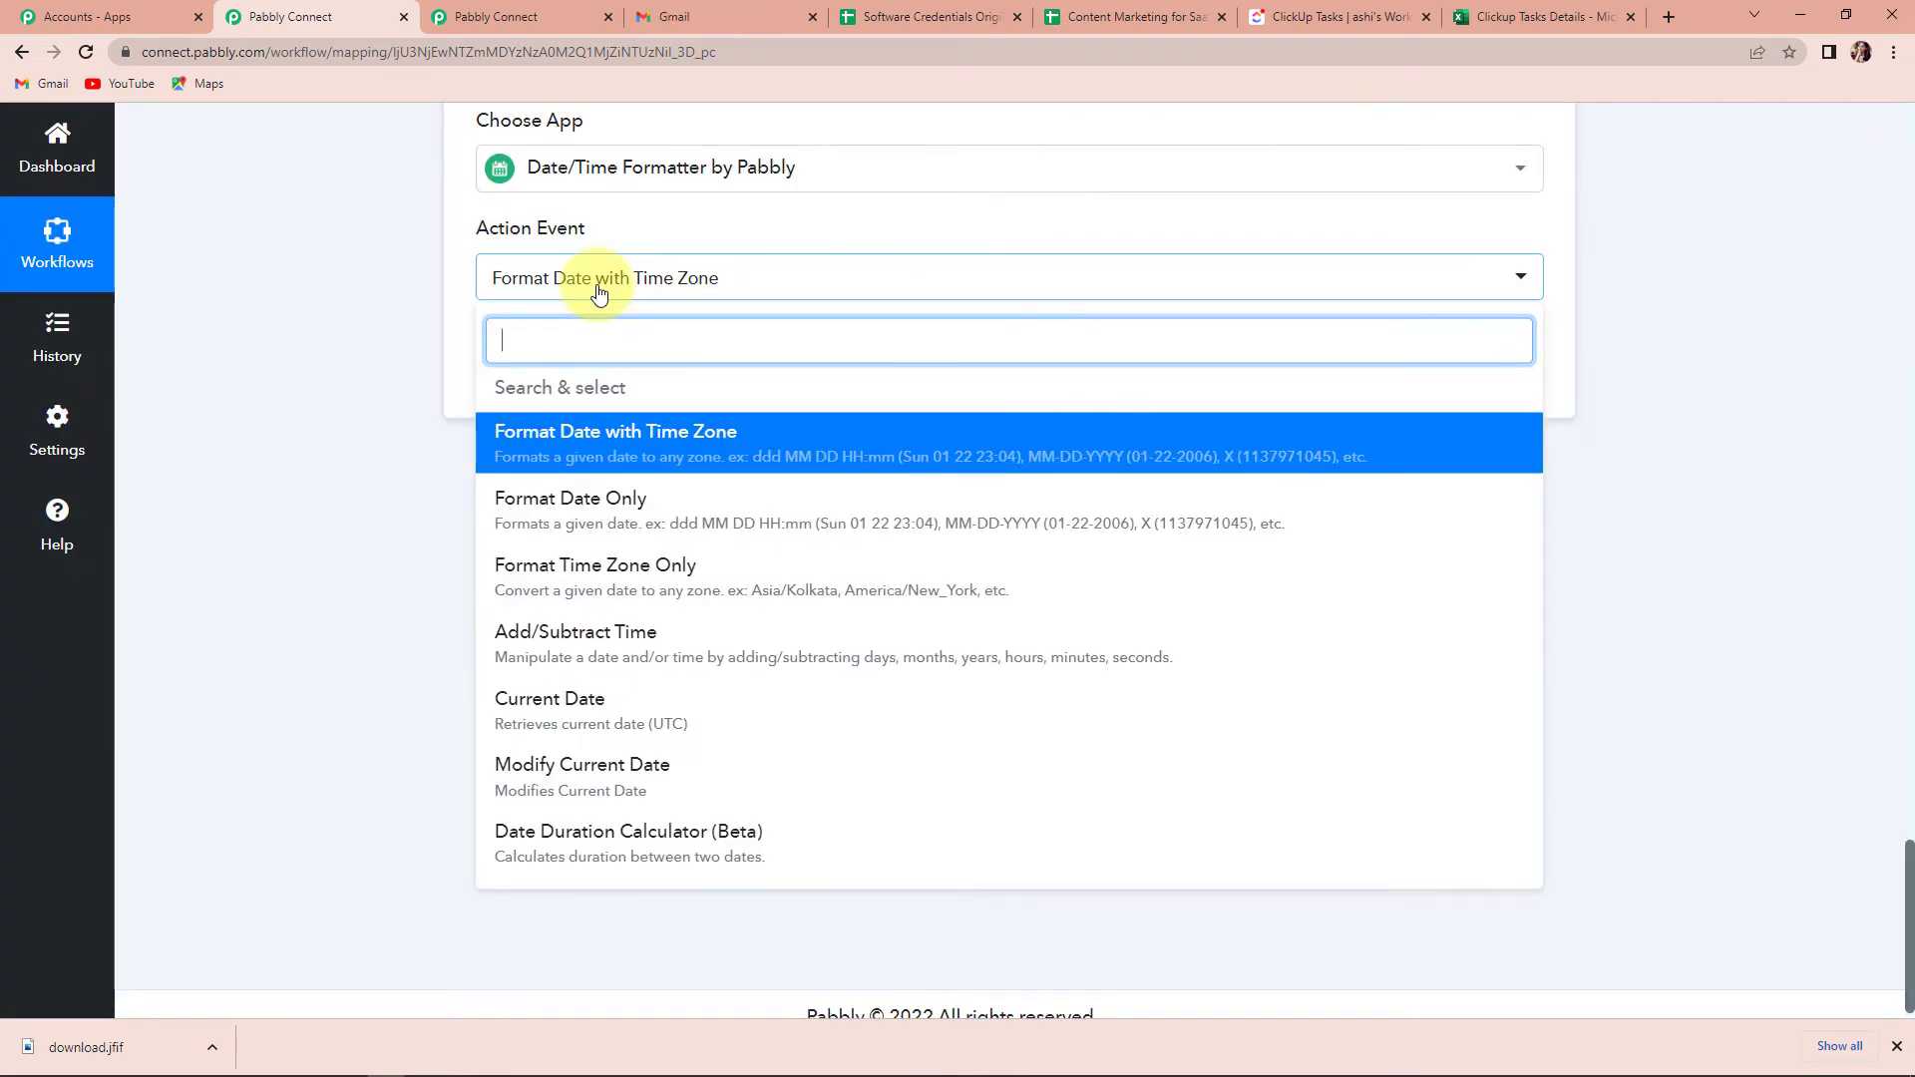
{"action": "left_click", "coordinate": [618, 431]}
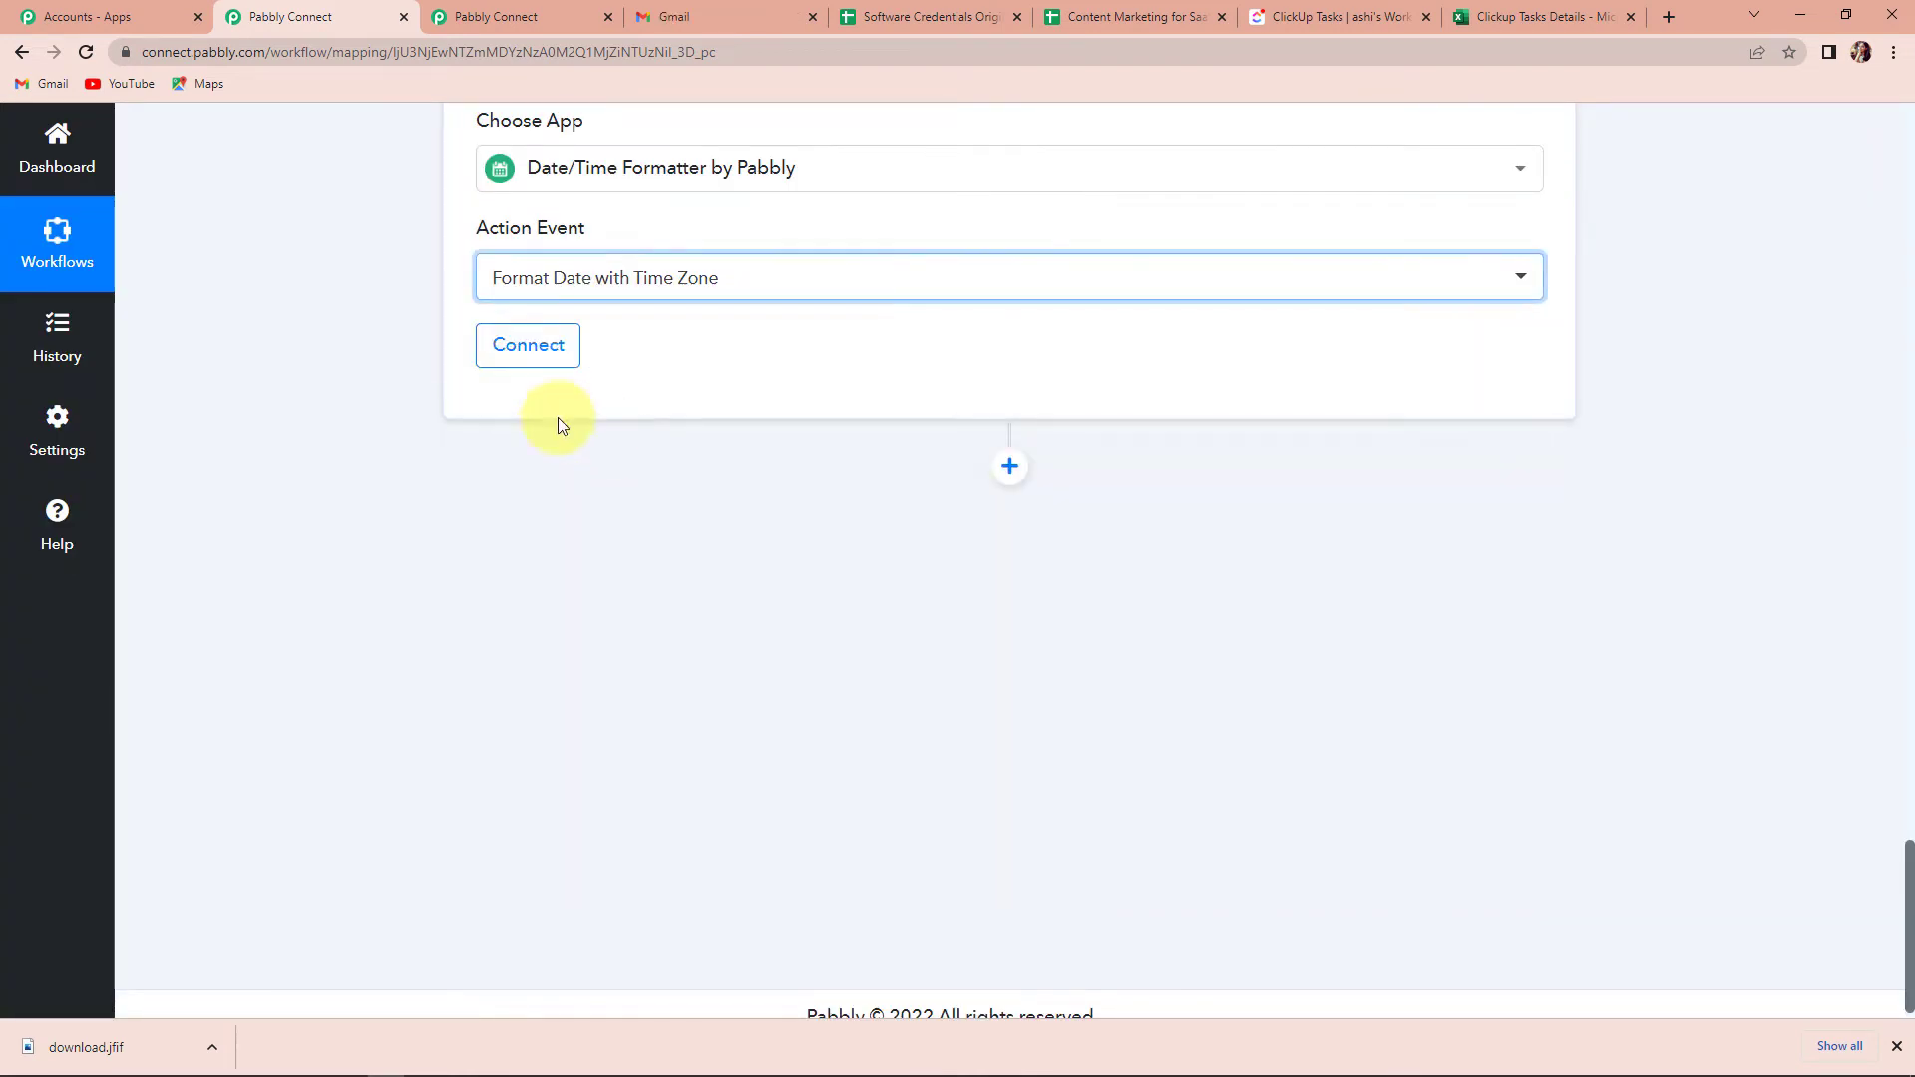
{"action": "left_click", "coordinate": [524, 349]}
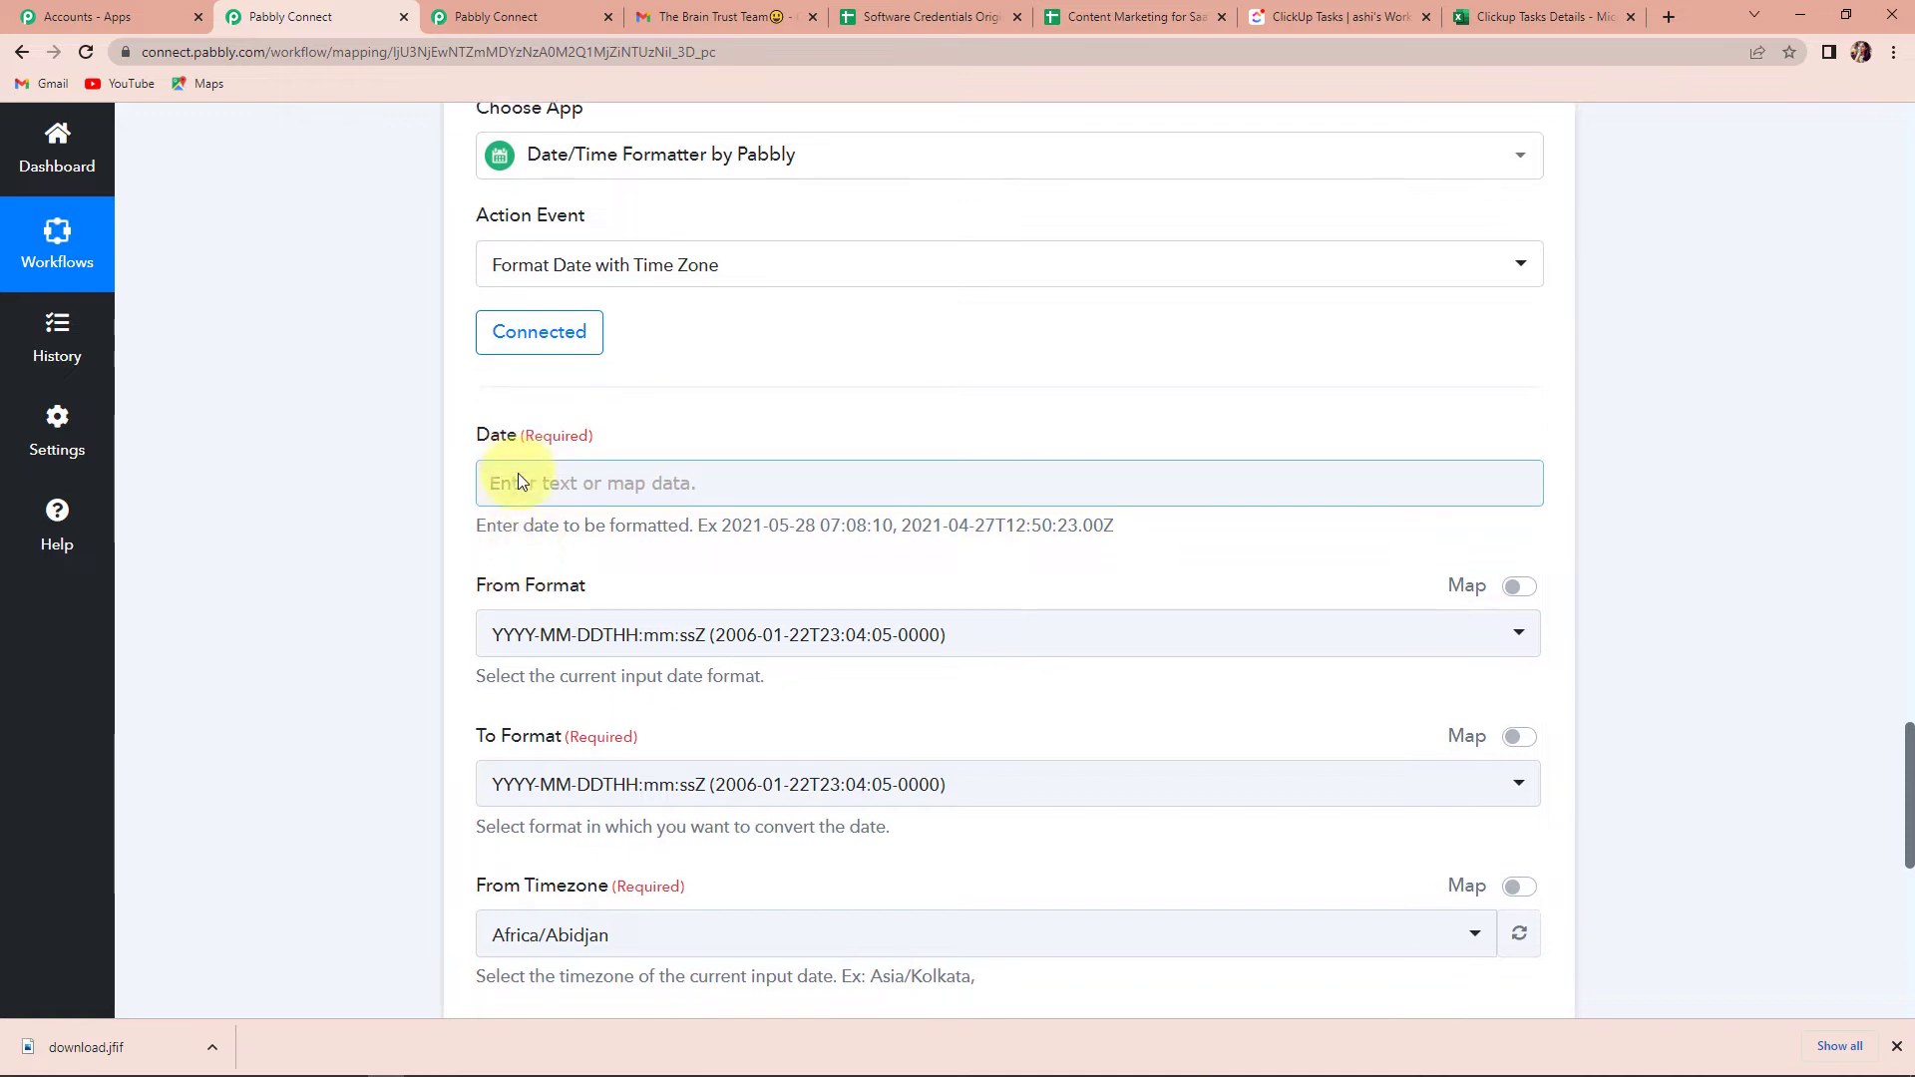
- Map the new formatter step's Date field to Due Date from the ClickUp New Task trigger
{"action": "scroll", "coordinate": [517, 482], "scroll_direction": "down", "scroll_amount": 1}
{"action": "left_click", "coordinate": [524, 399]}
{"action": "left_click", "coordinate": [596, 588]}
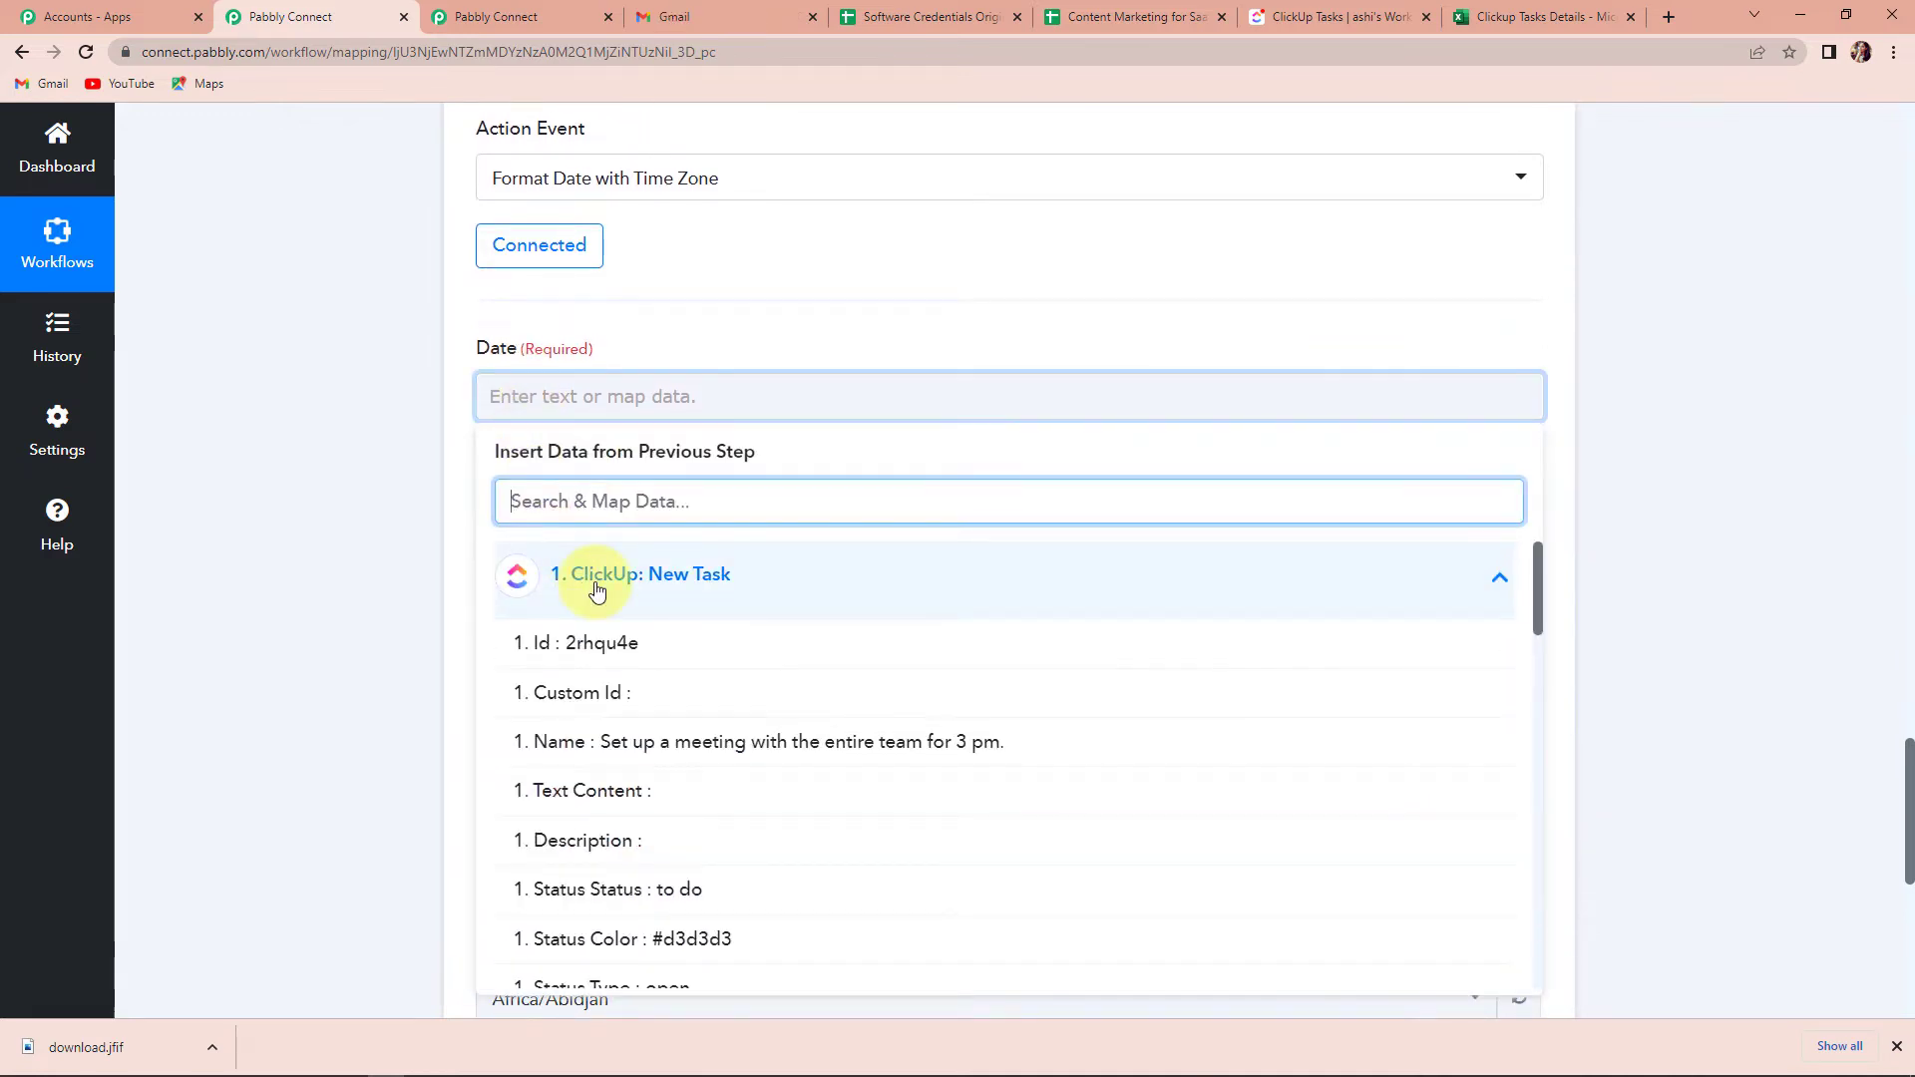
{"action": "type", "text": "due"}
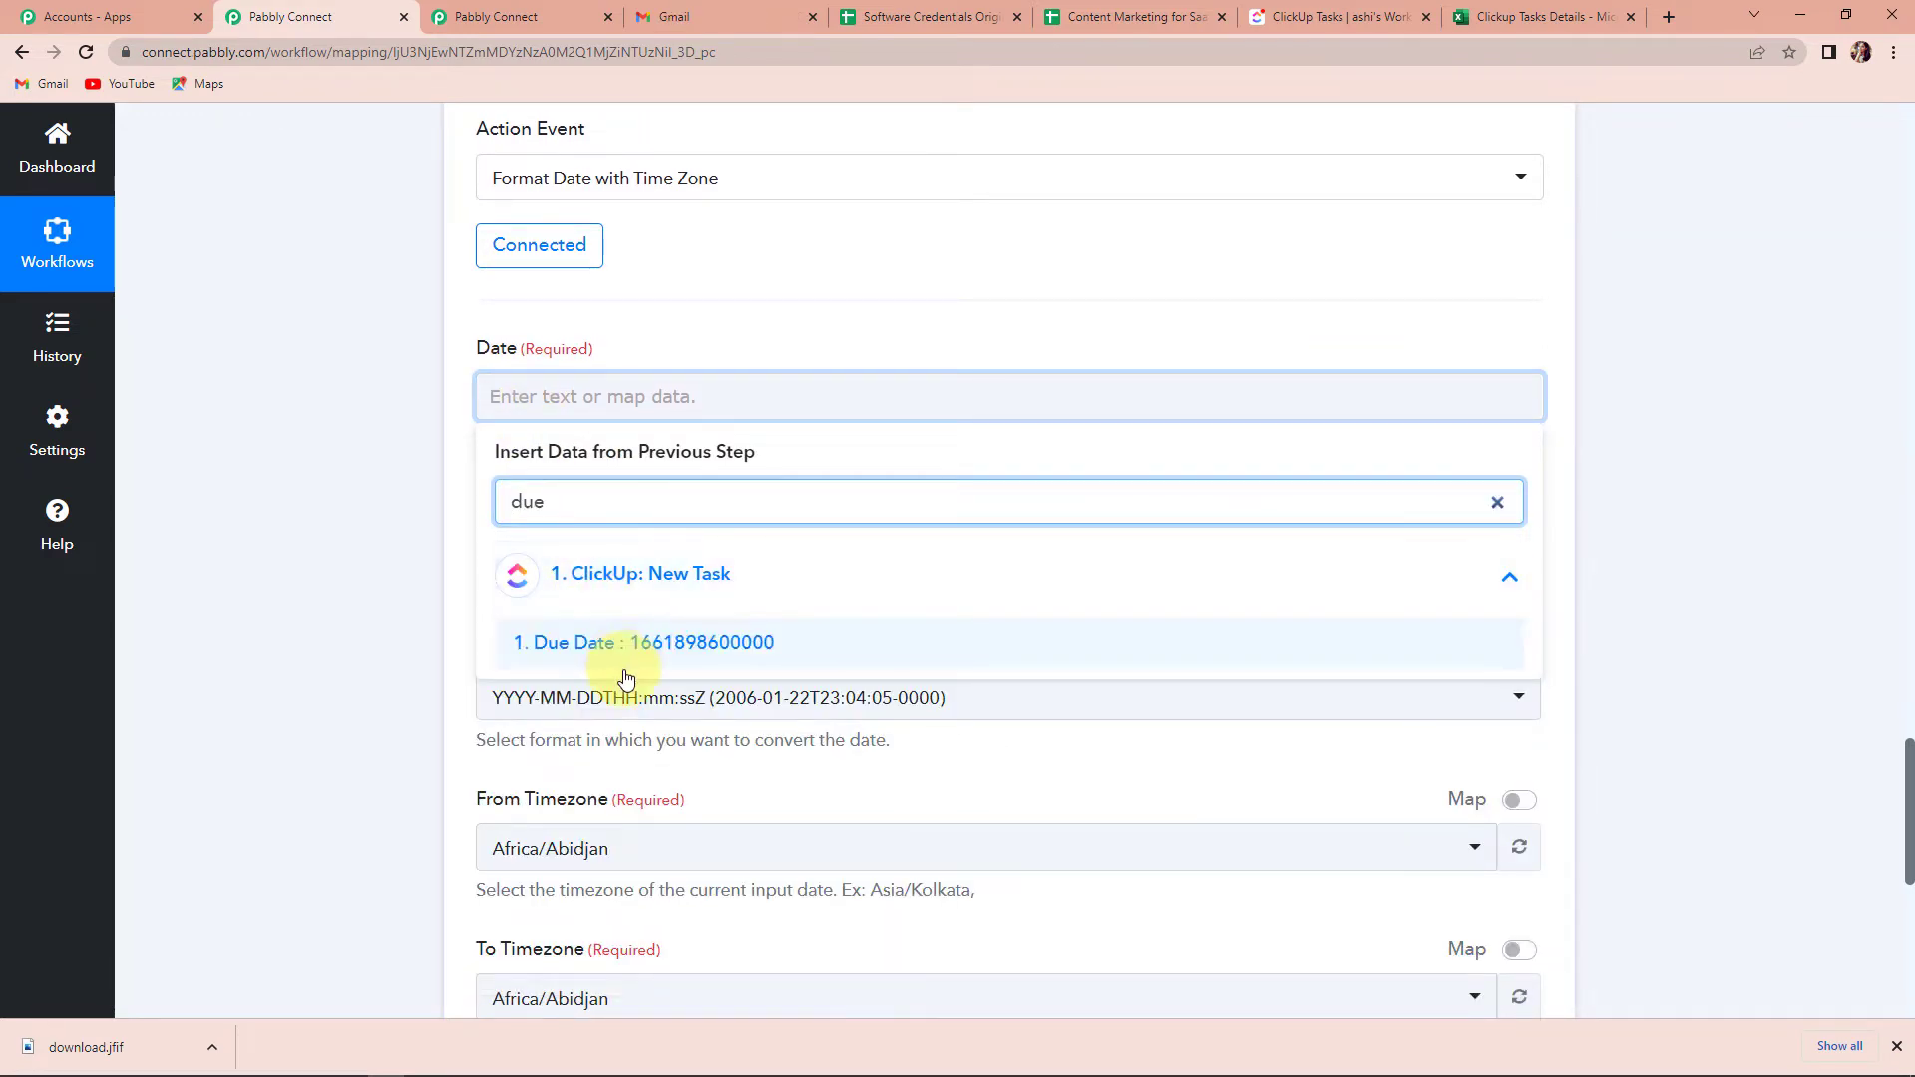
{"action": "left_click", "coordinate": [625, 650]}
{"action": "left_click", "coordinate": [318, 532]}
- Set the due date's input format to Timestamp in Millisecond
{"action": "scroll", "coordinate": [319, 534], "scroll_direction": "down", "scroll_amount": 3}
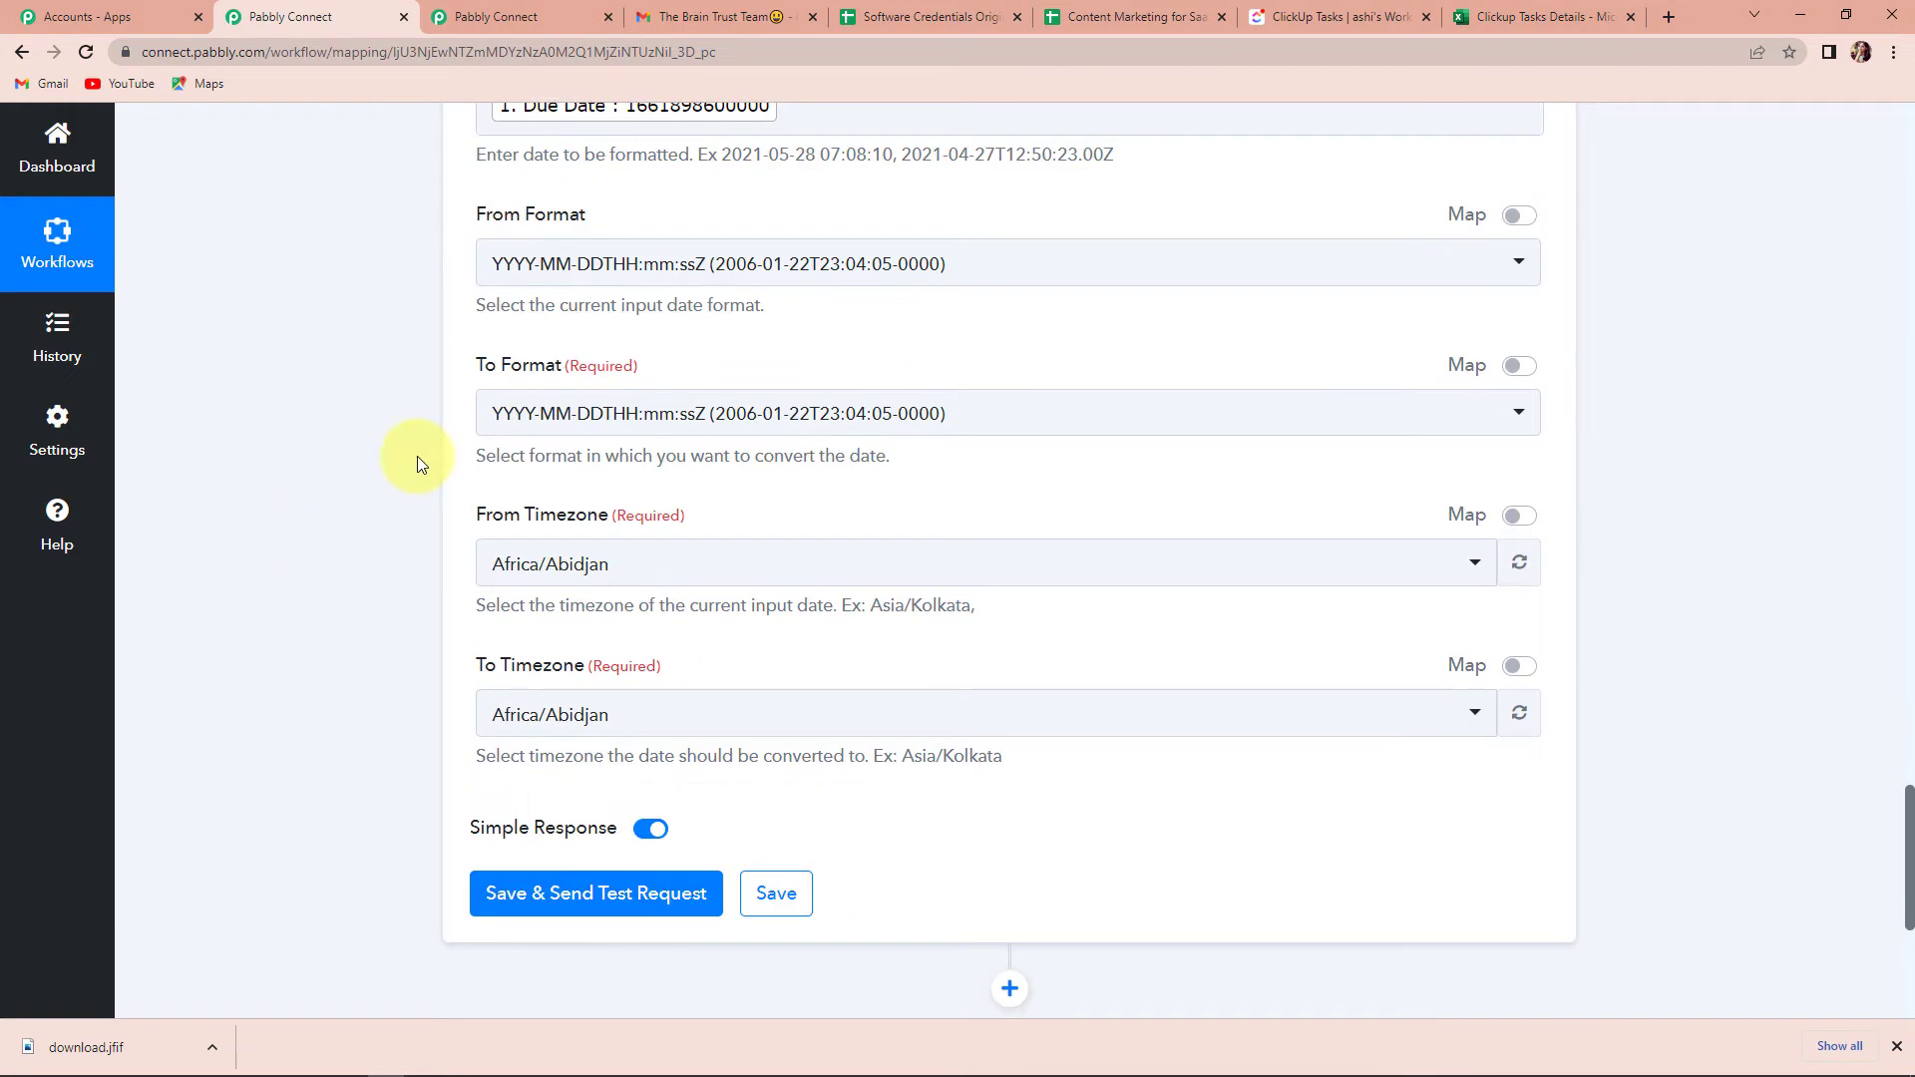
{"action": "left_click", "coordinate": [535, 265]}
{"action": "scroll", "coordinate": [631, 743], "scroll_direction": "down", "scroll_amount": 3}
{"action": "scroll", "coordinate": [630, 743], "scroll_direction": "down", "scroll_amount": 2}
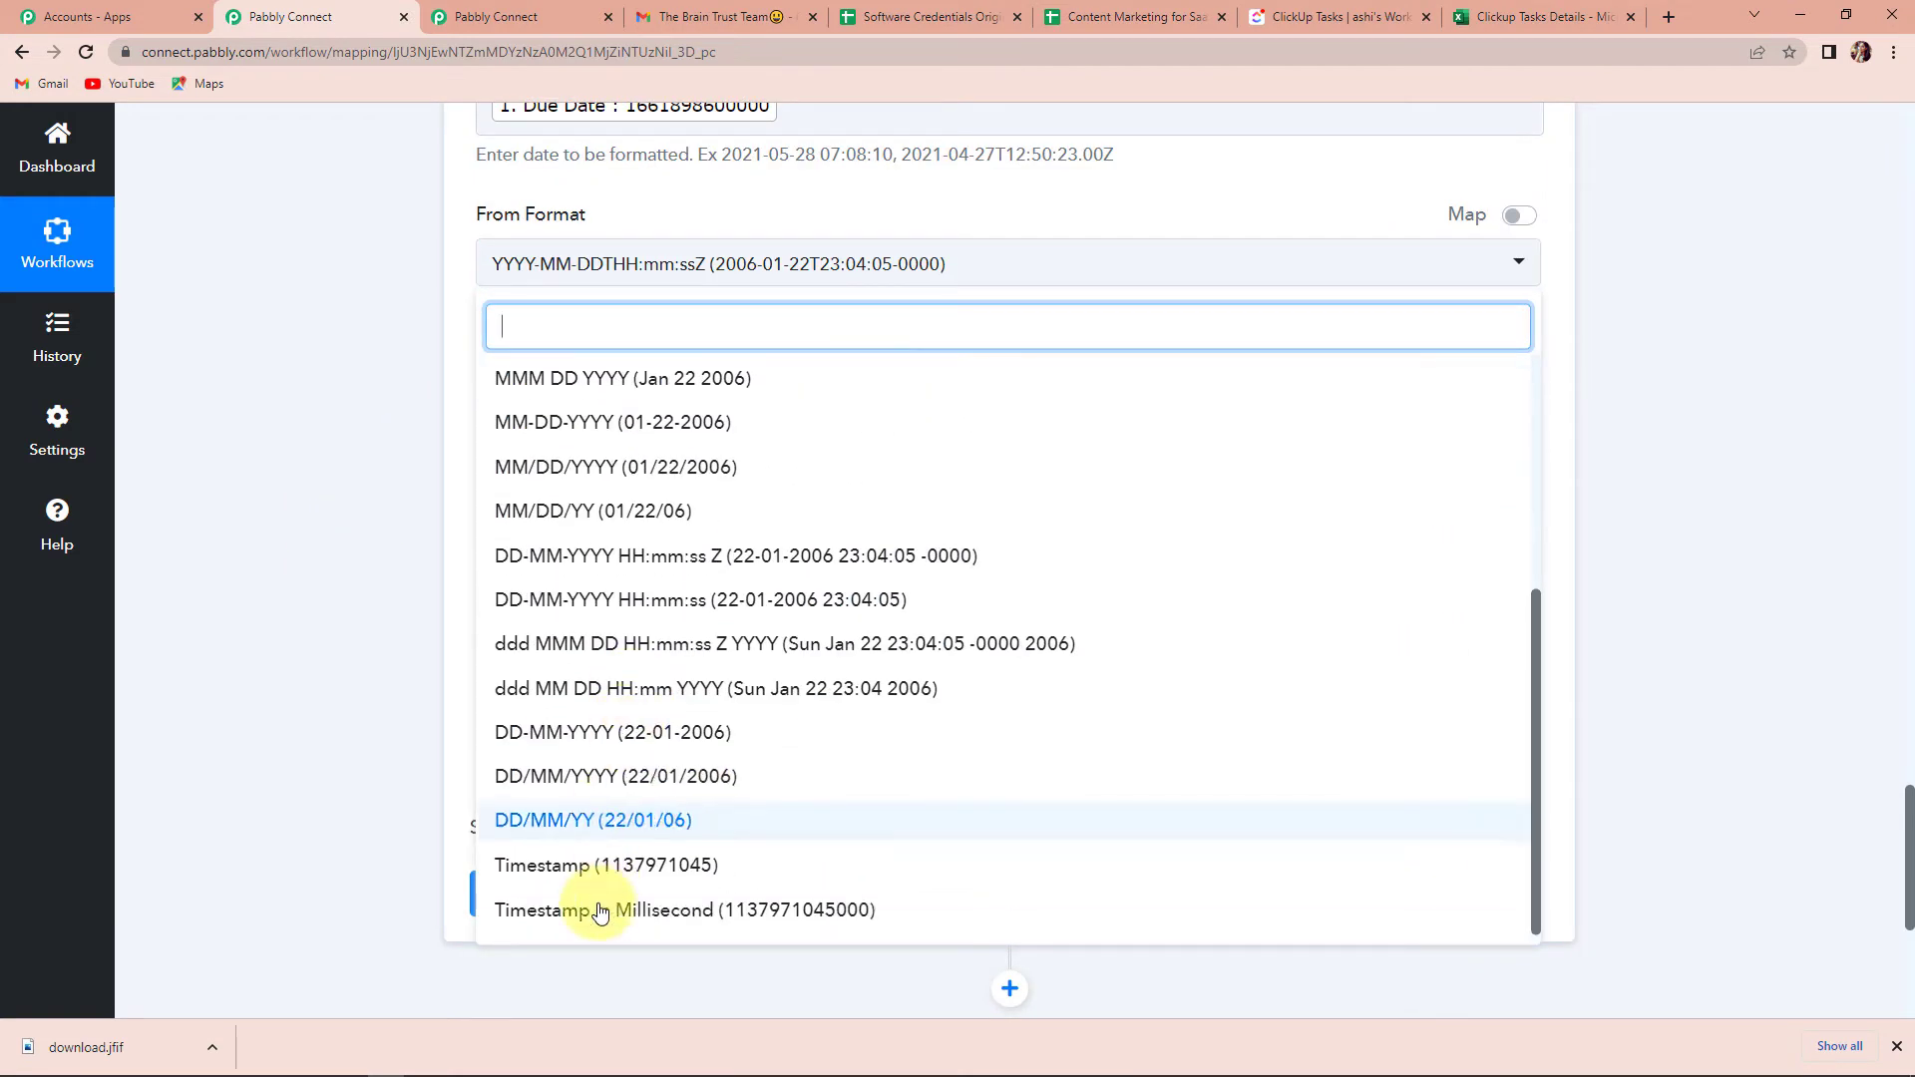
{"action": "left_click", "coordinate": [642, 1028]}
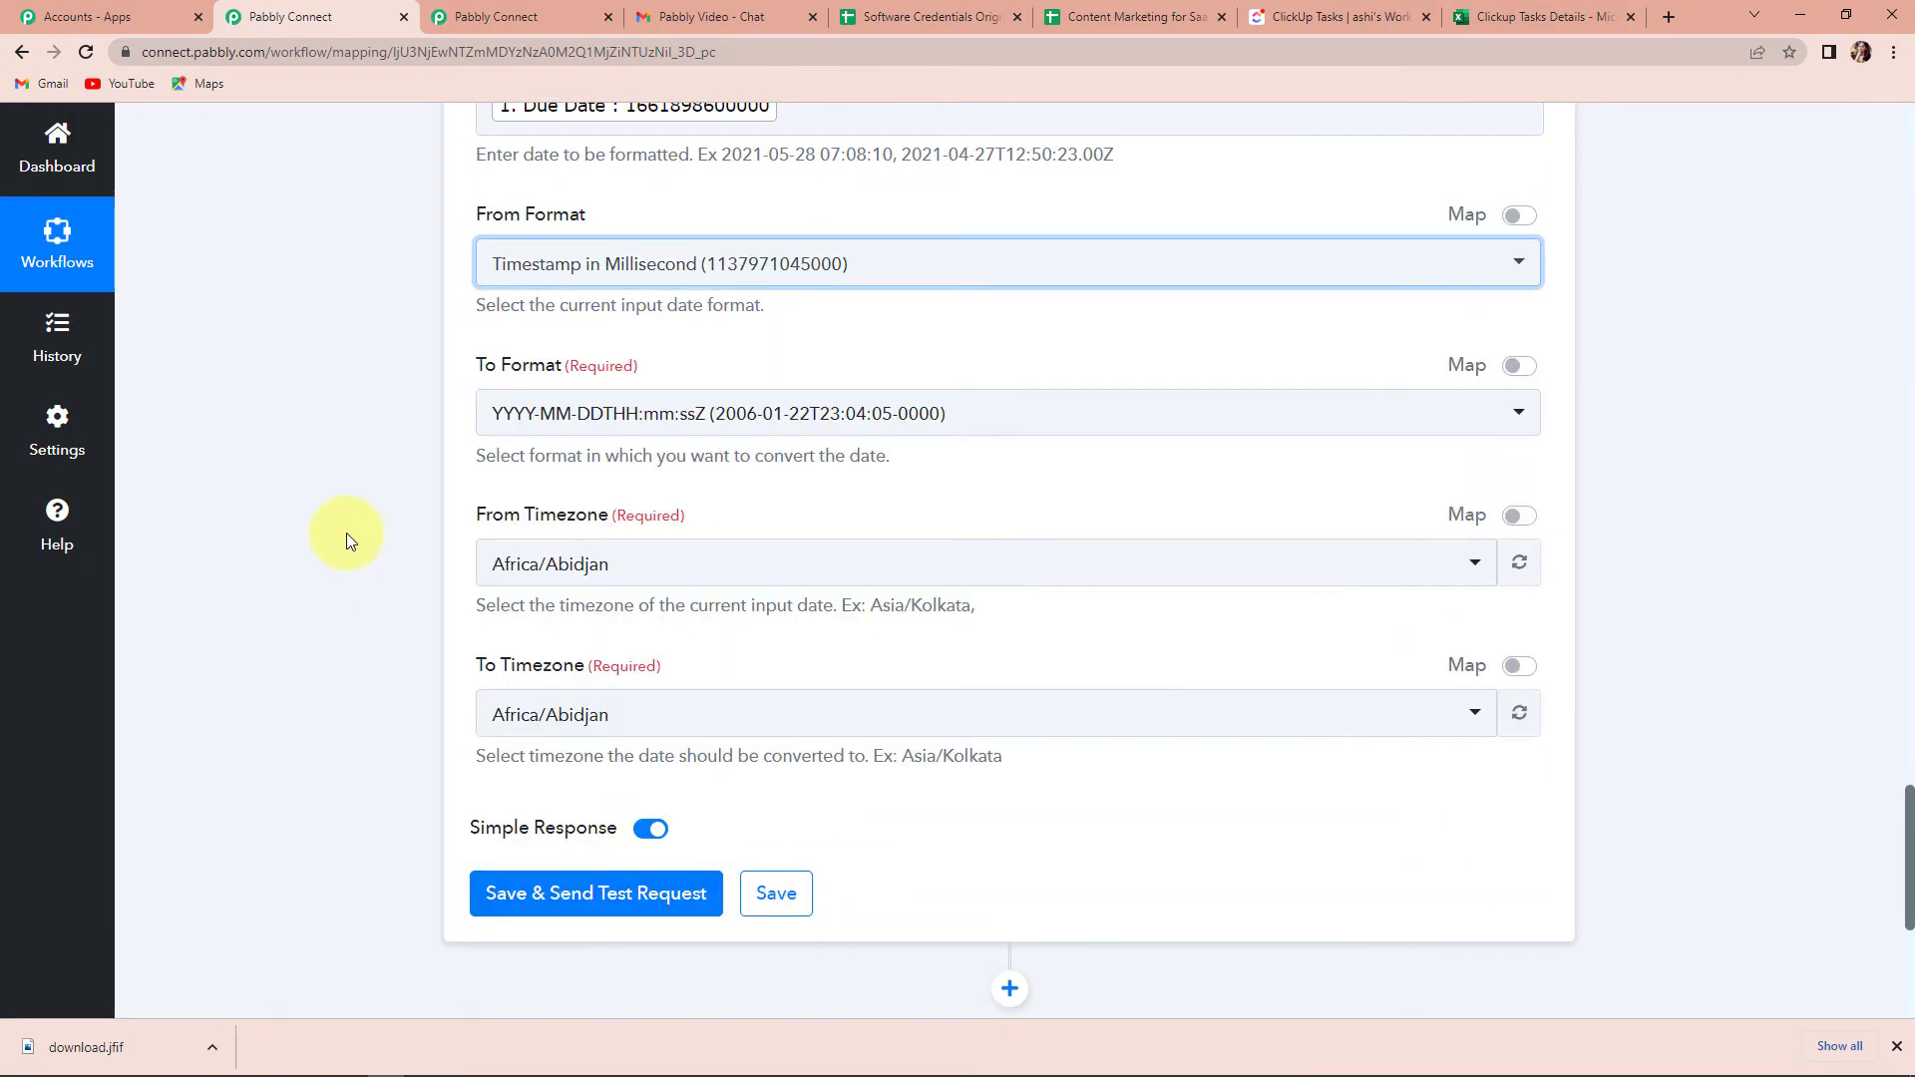
- Set the due date's output format to DD-MM-YYYY
{"action": "left_click", "coordinate": [548, 415]}
{"action": "scroll", "coordinate": [609, 717], "scroll_direction": "down", "scroll_amount": 8}
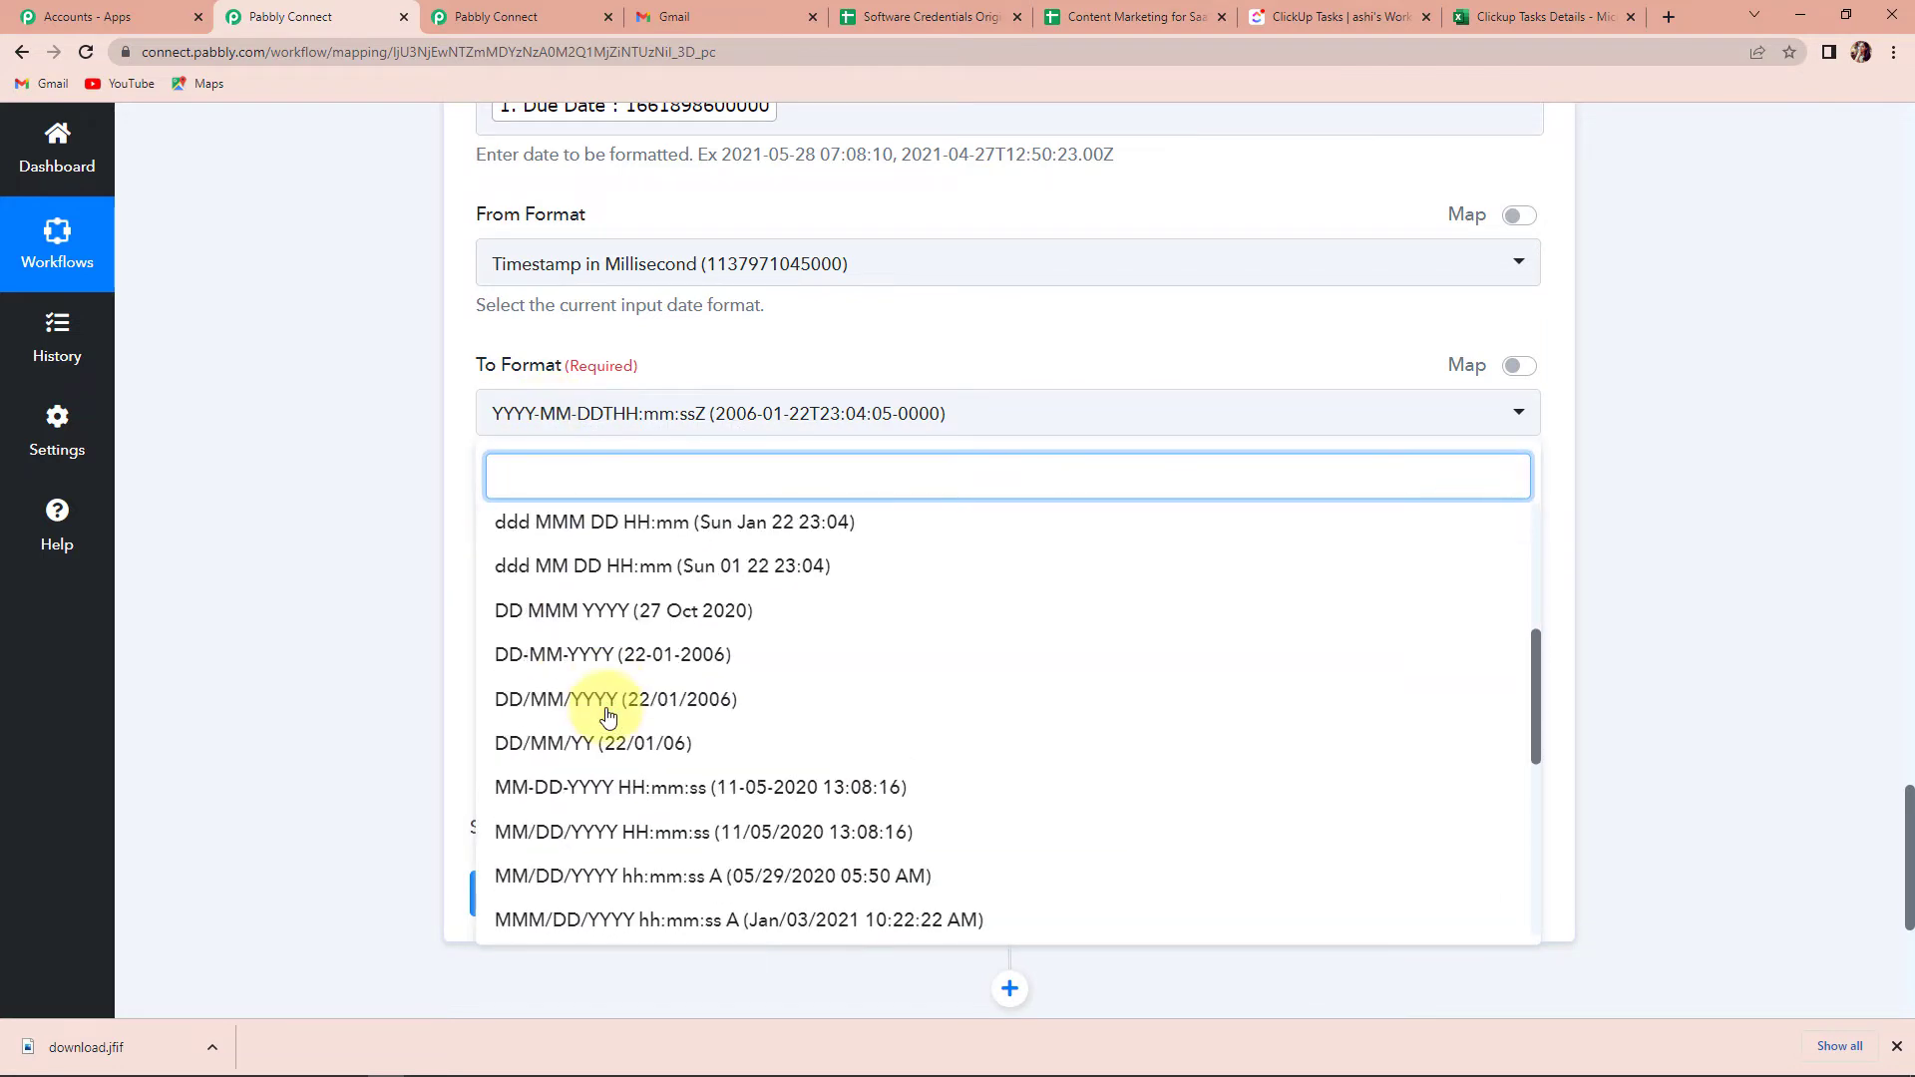
{"action": "scroll", "coordinate": [534, 672], "scroll_direction": "up", "scroll_amount": 2}
{"action": "scroll", "coordinate": [548, 636], "scroll_direction": "up", "scroll_amount": 2}
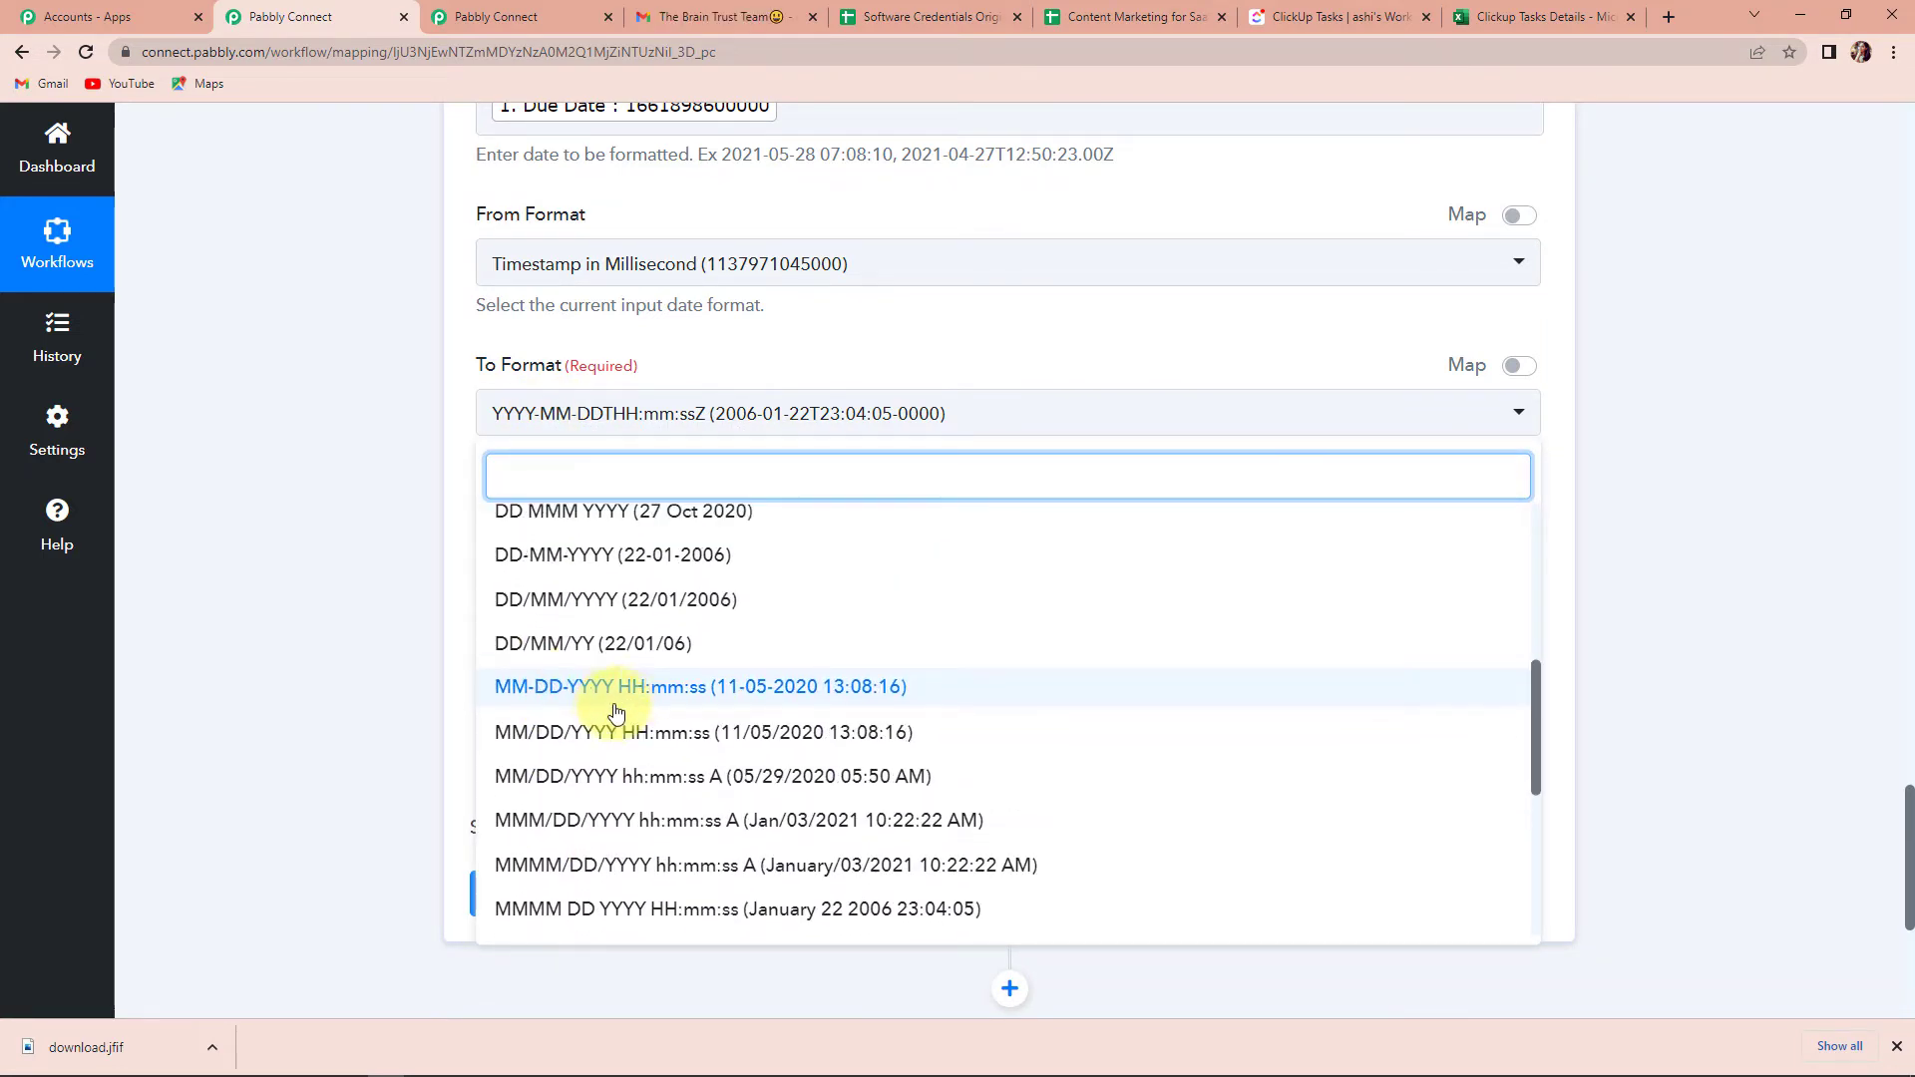
{"action": "left_click", "coordinate": [518, 597]}
- Set the timezone conversion from Etc/UTC to Asia/Kolkata, and save and send a test request
{"action": "scroll", "coordinate": [325, 519], "scroll_direction": "down", "scroll_amount": 1}
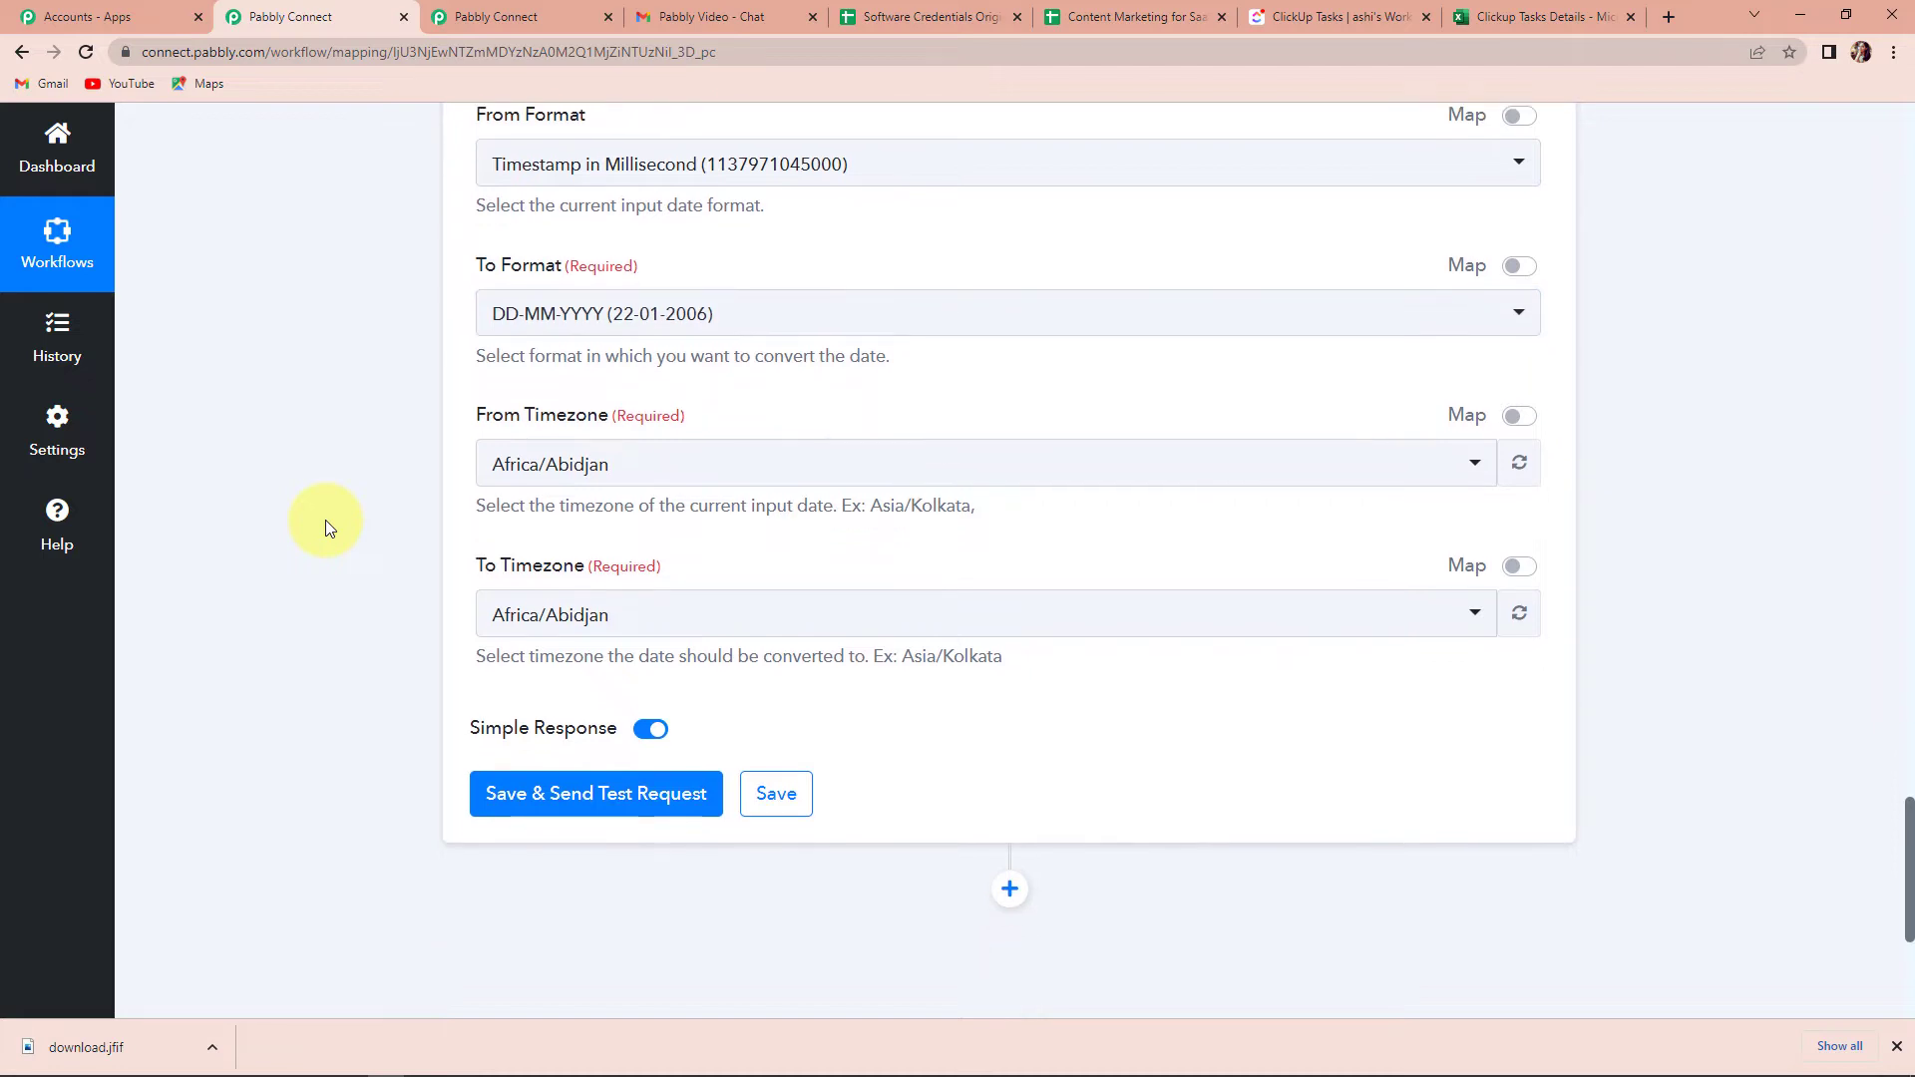
{"action": "left_click", "coordinate": [618, 466]}
{"action": "type", "text": "utc"}
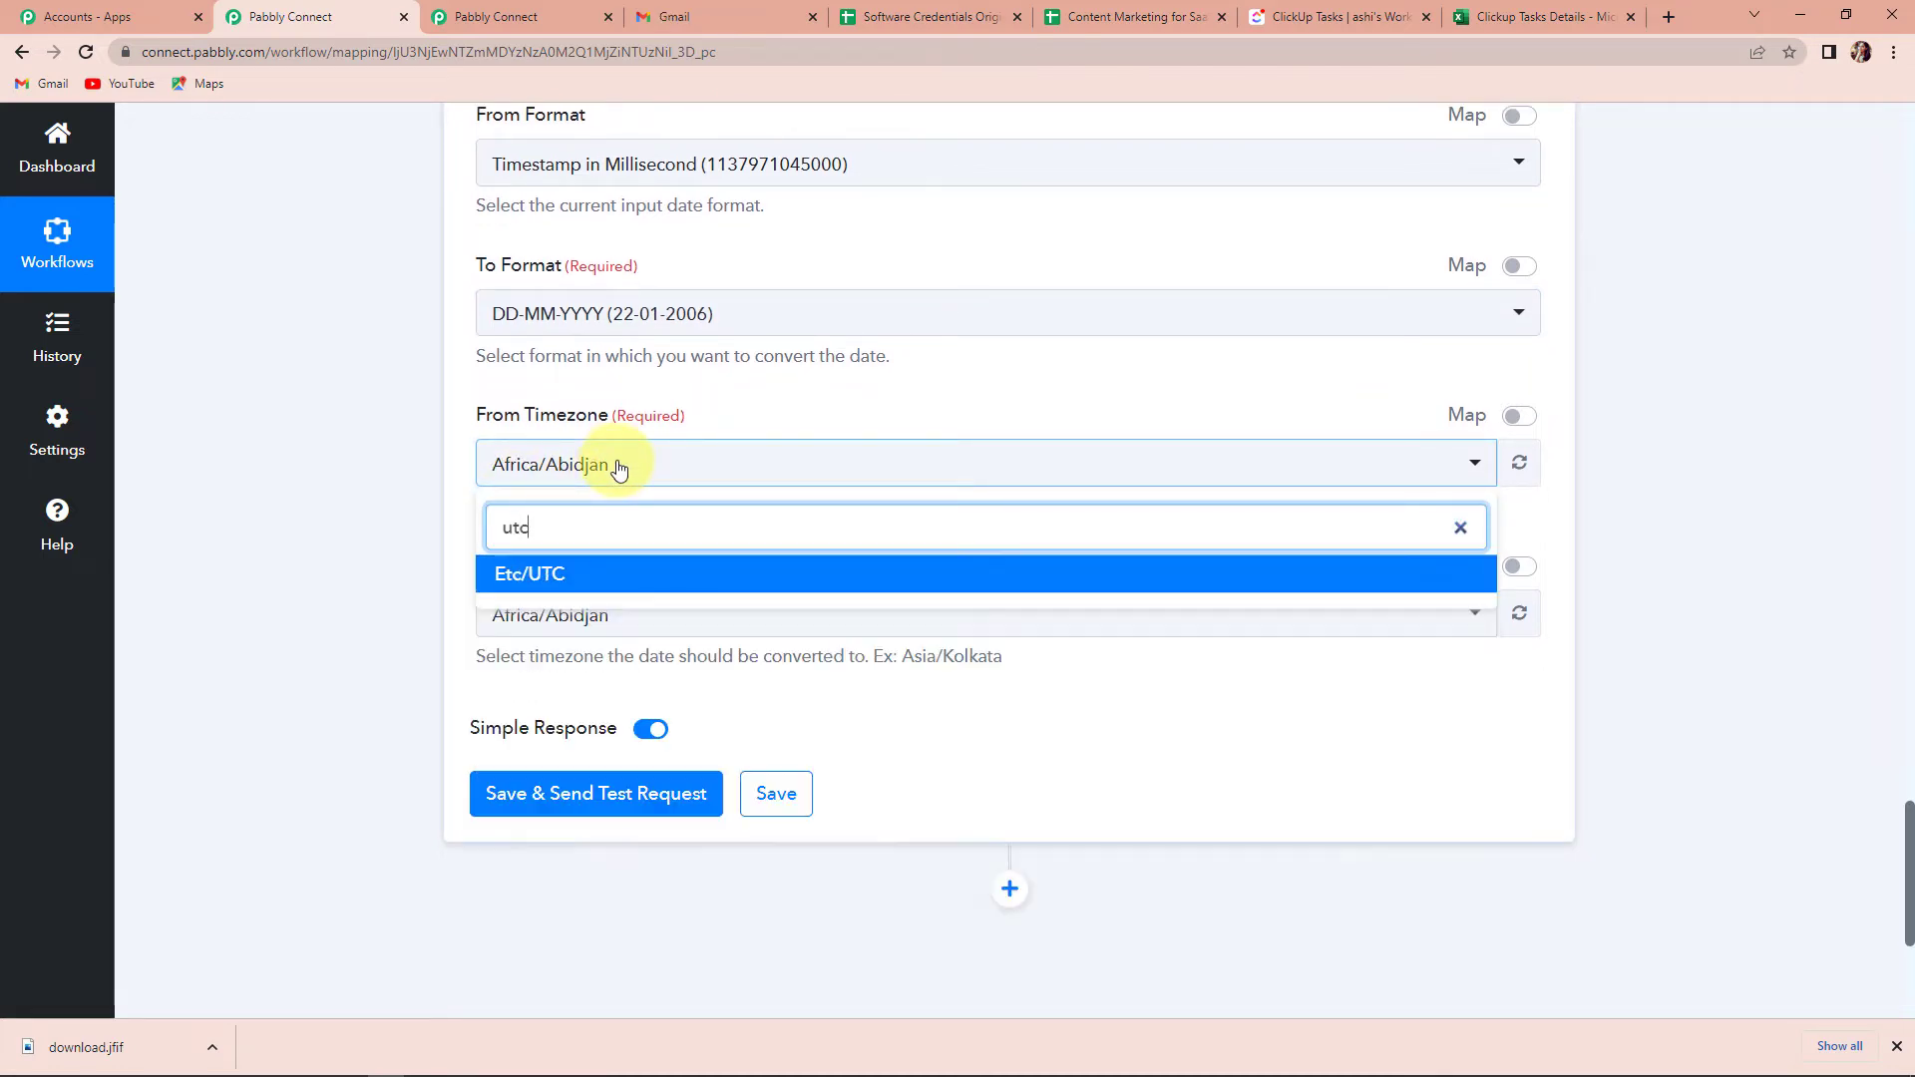
{"action": "left_click", "coordinate": [599, 577]}
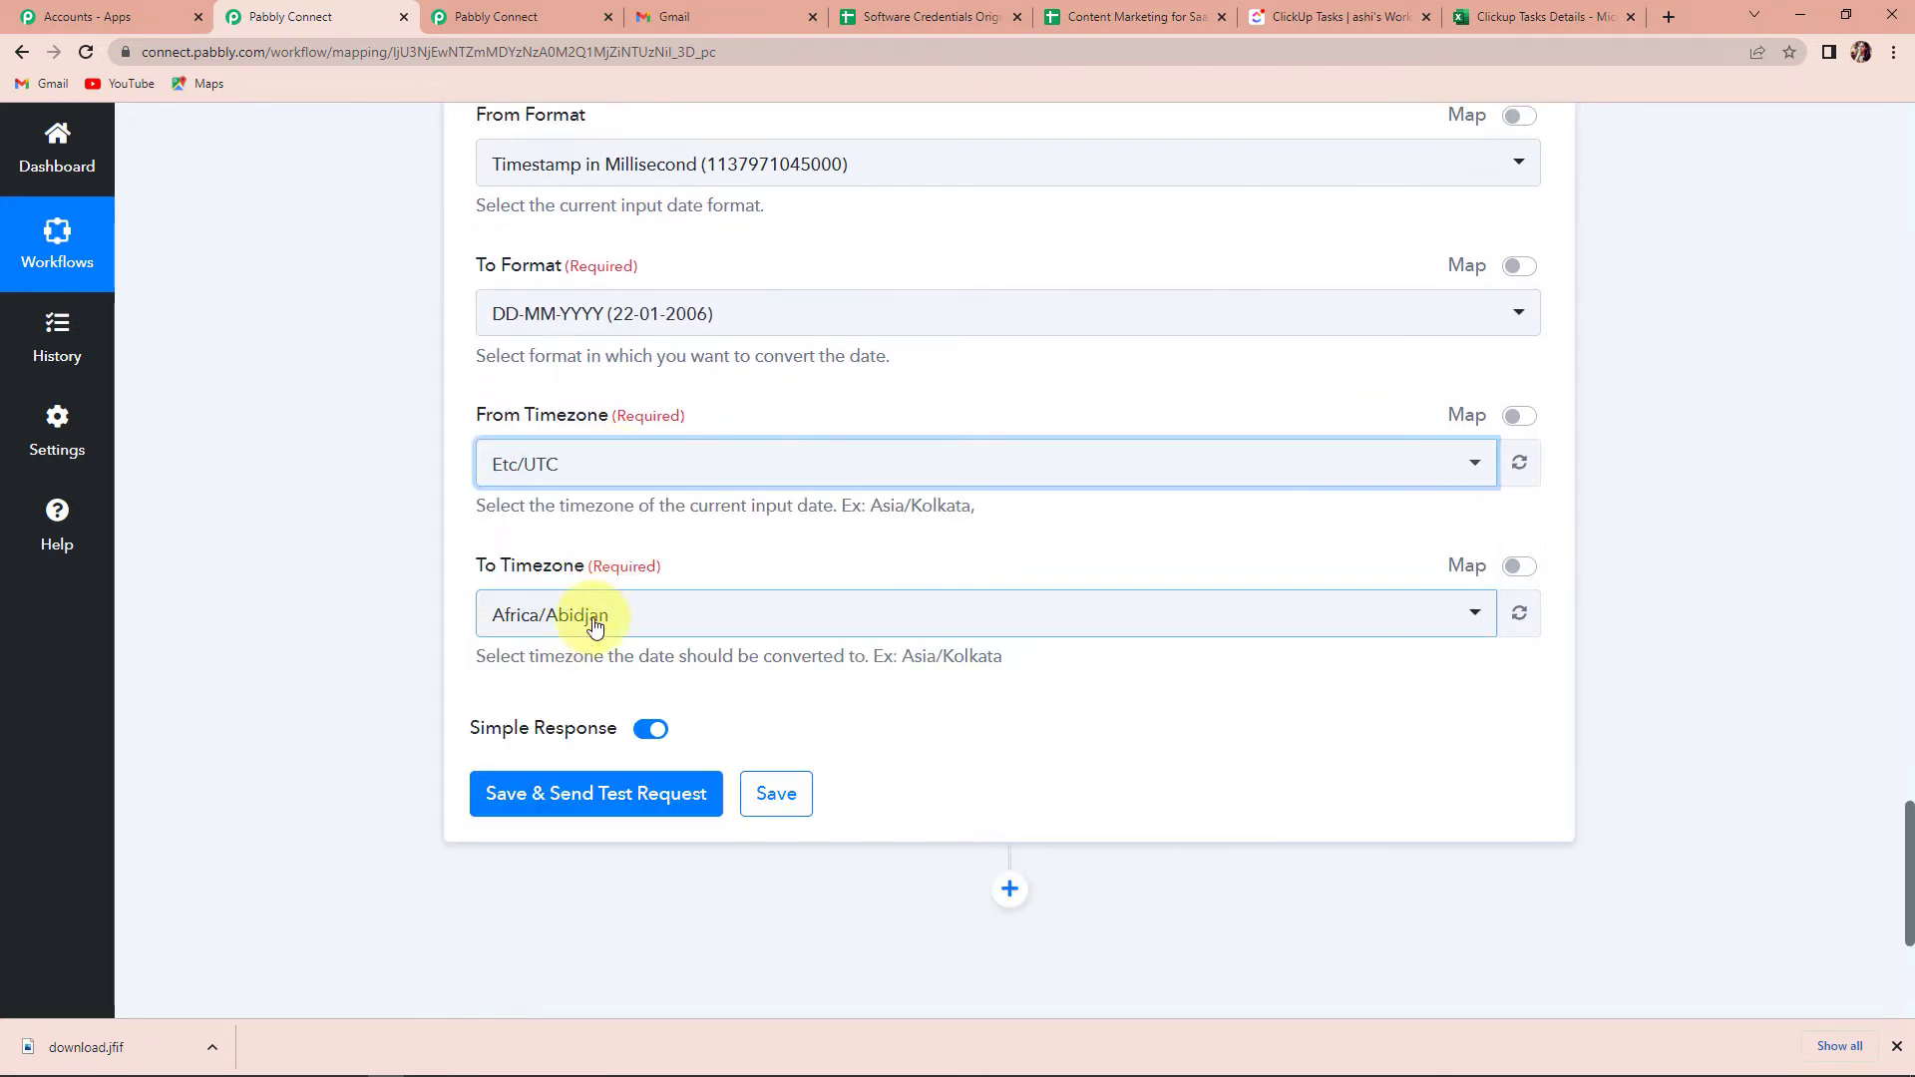
{"action": "left_click", "coordinate": [603, 617]}
{"action": "type", "text": "kol"}
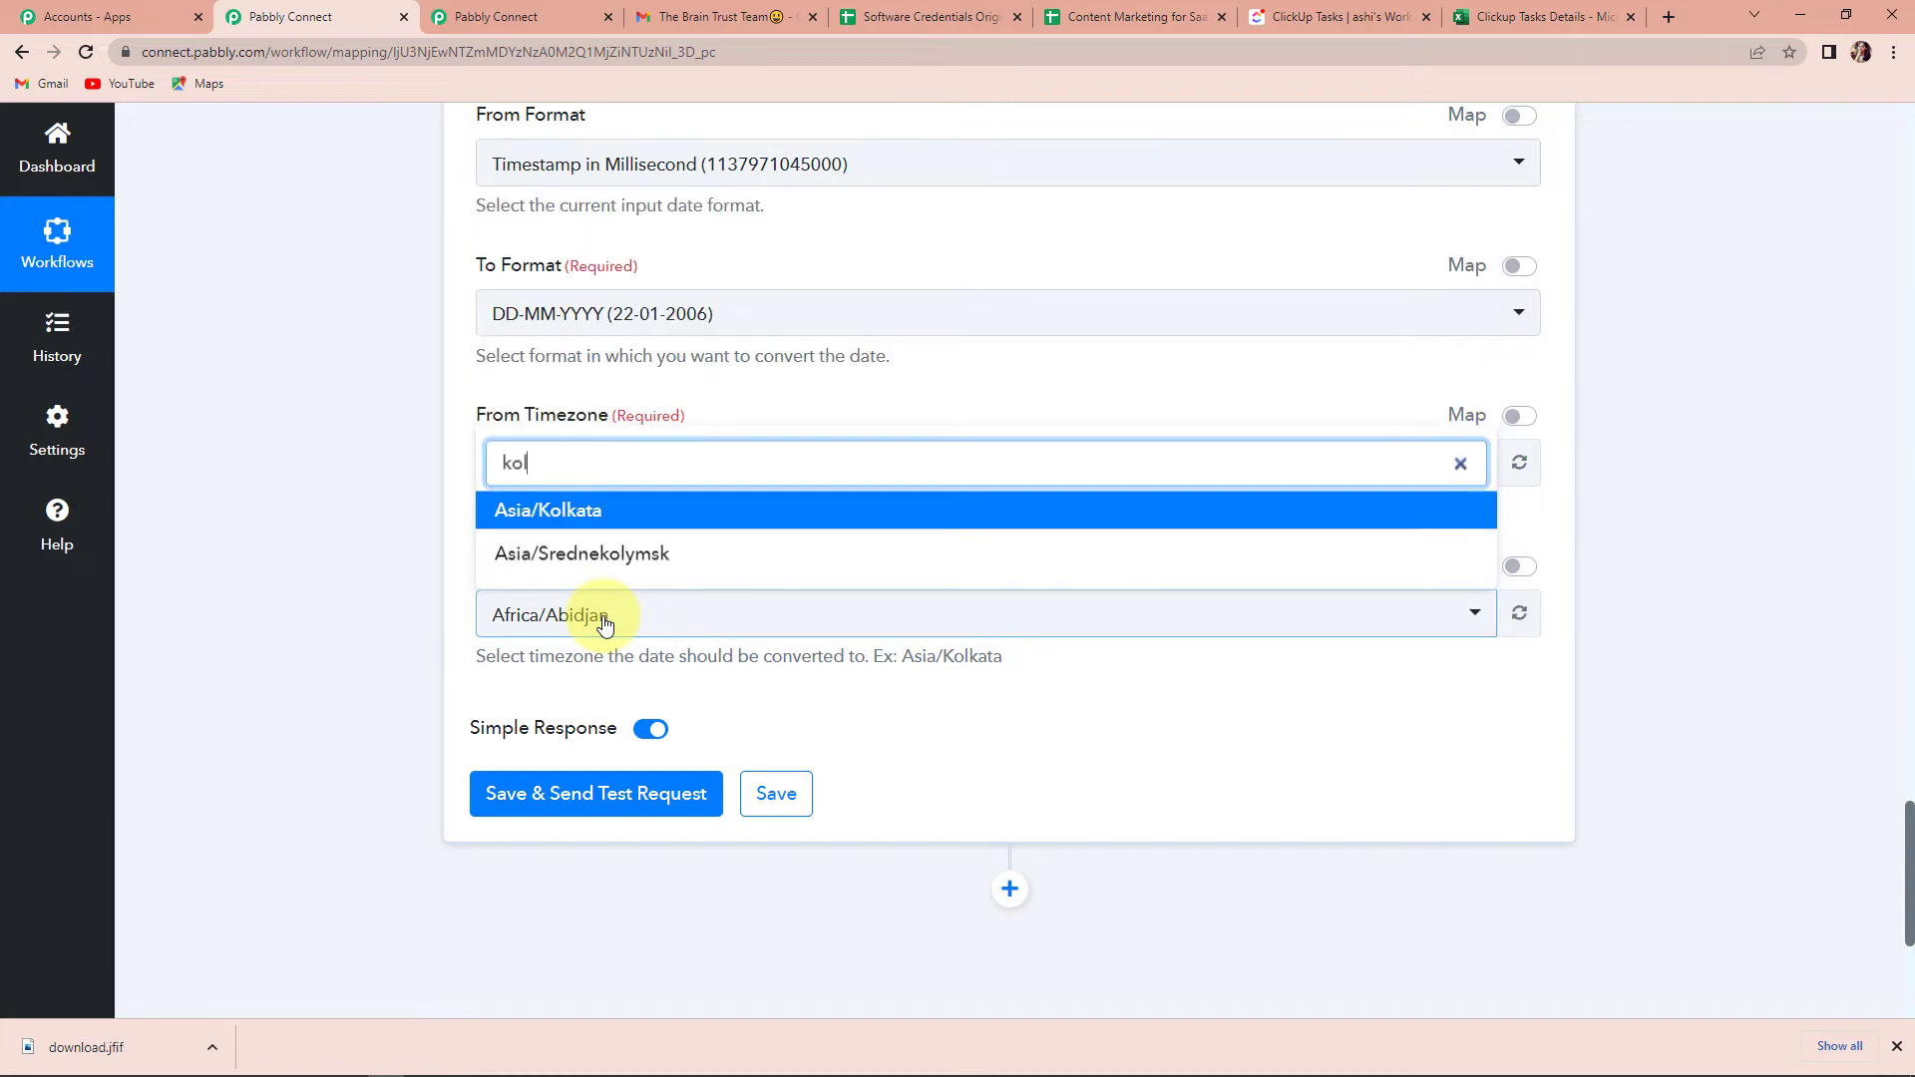
{"action": "left_click", "coordinate": [611, 509]}
{"action": "left_click", "coordinate": [563, 798]}
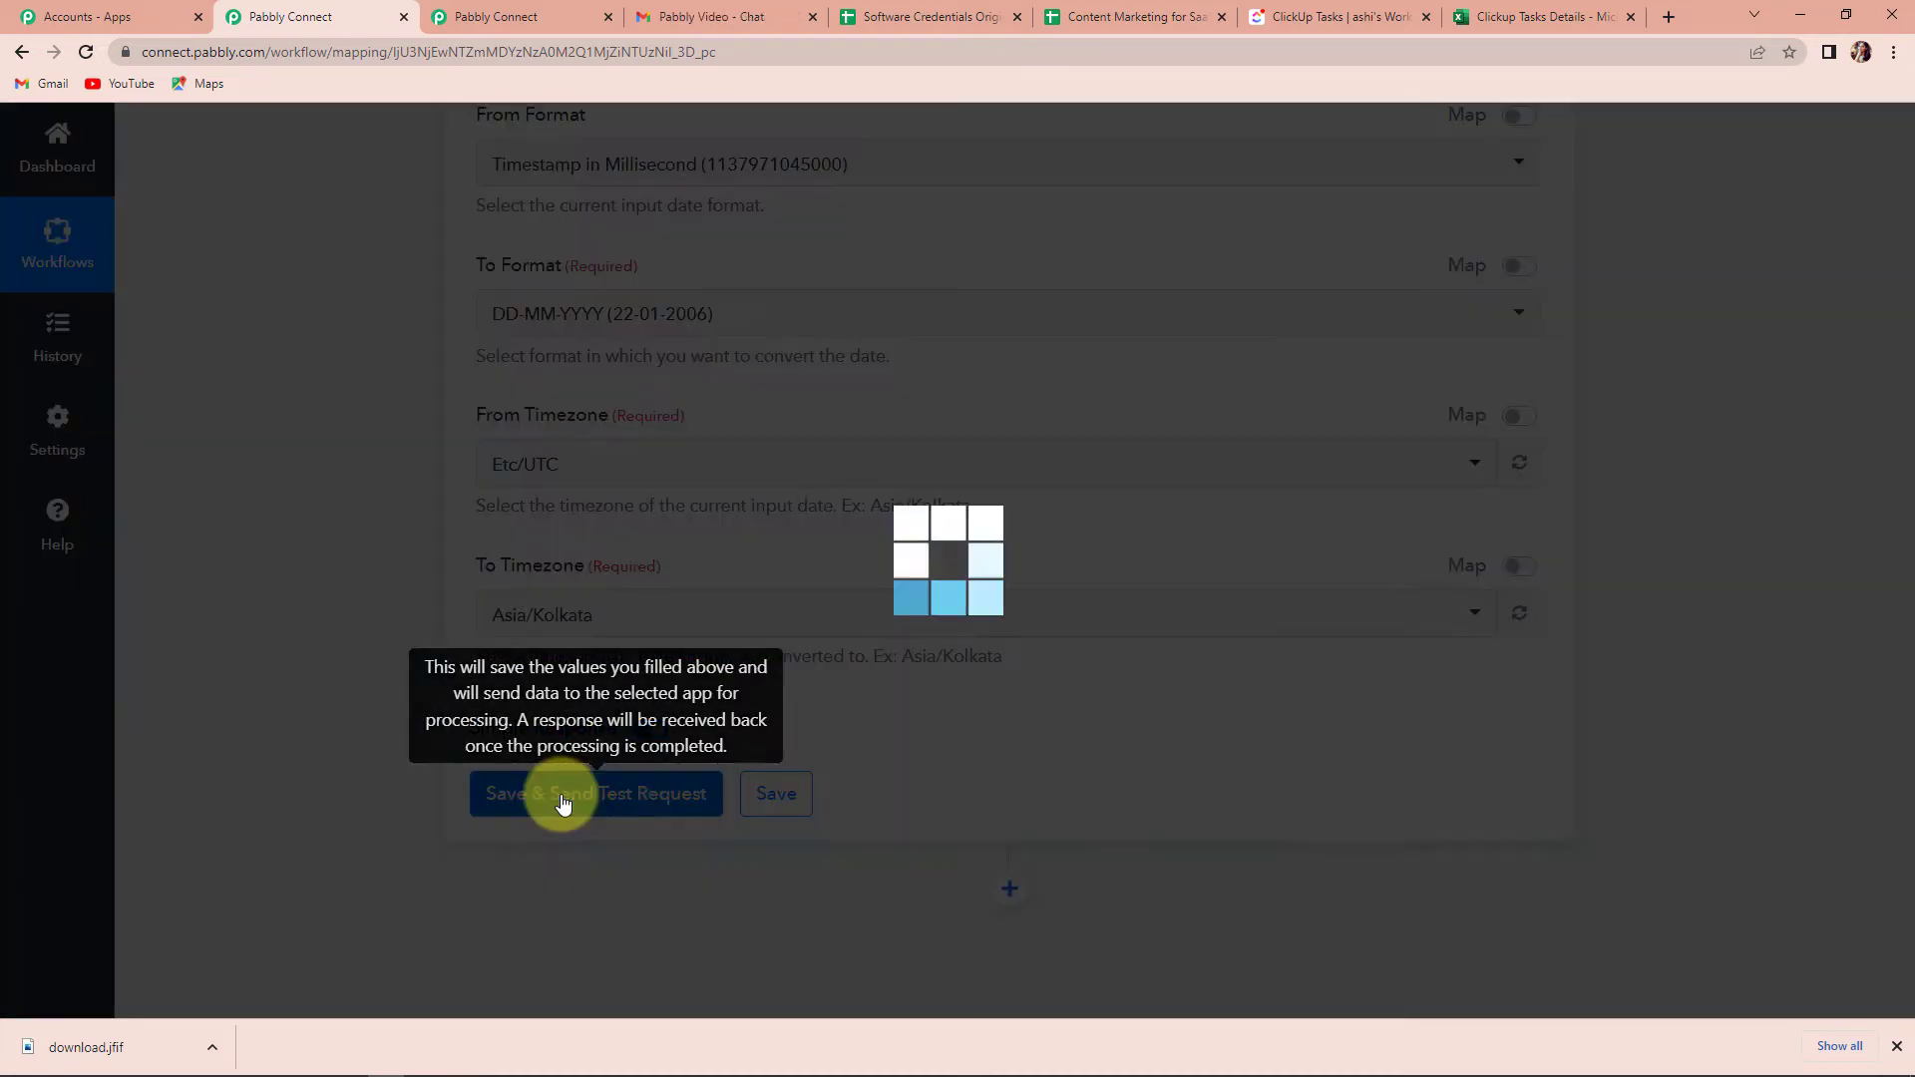
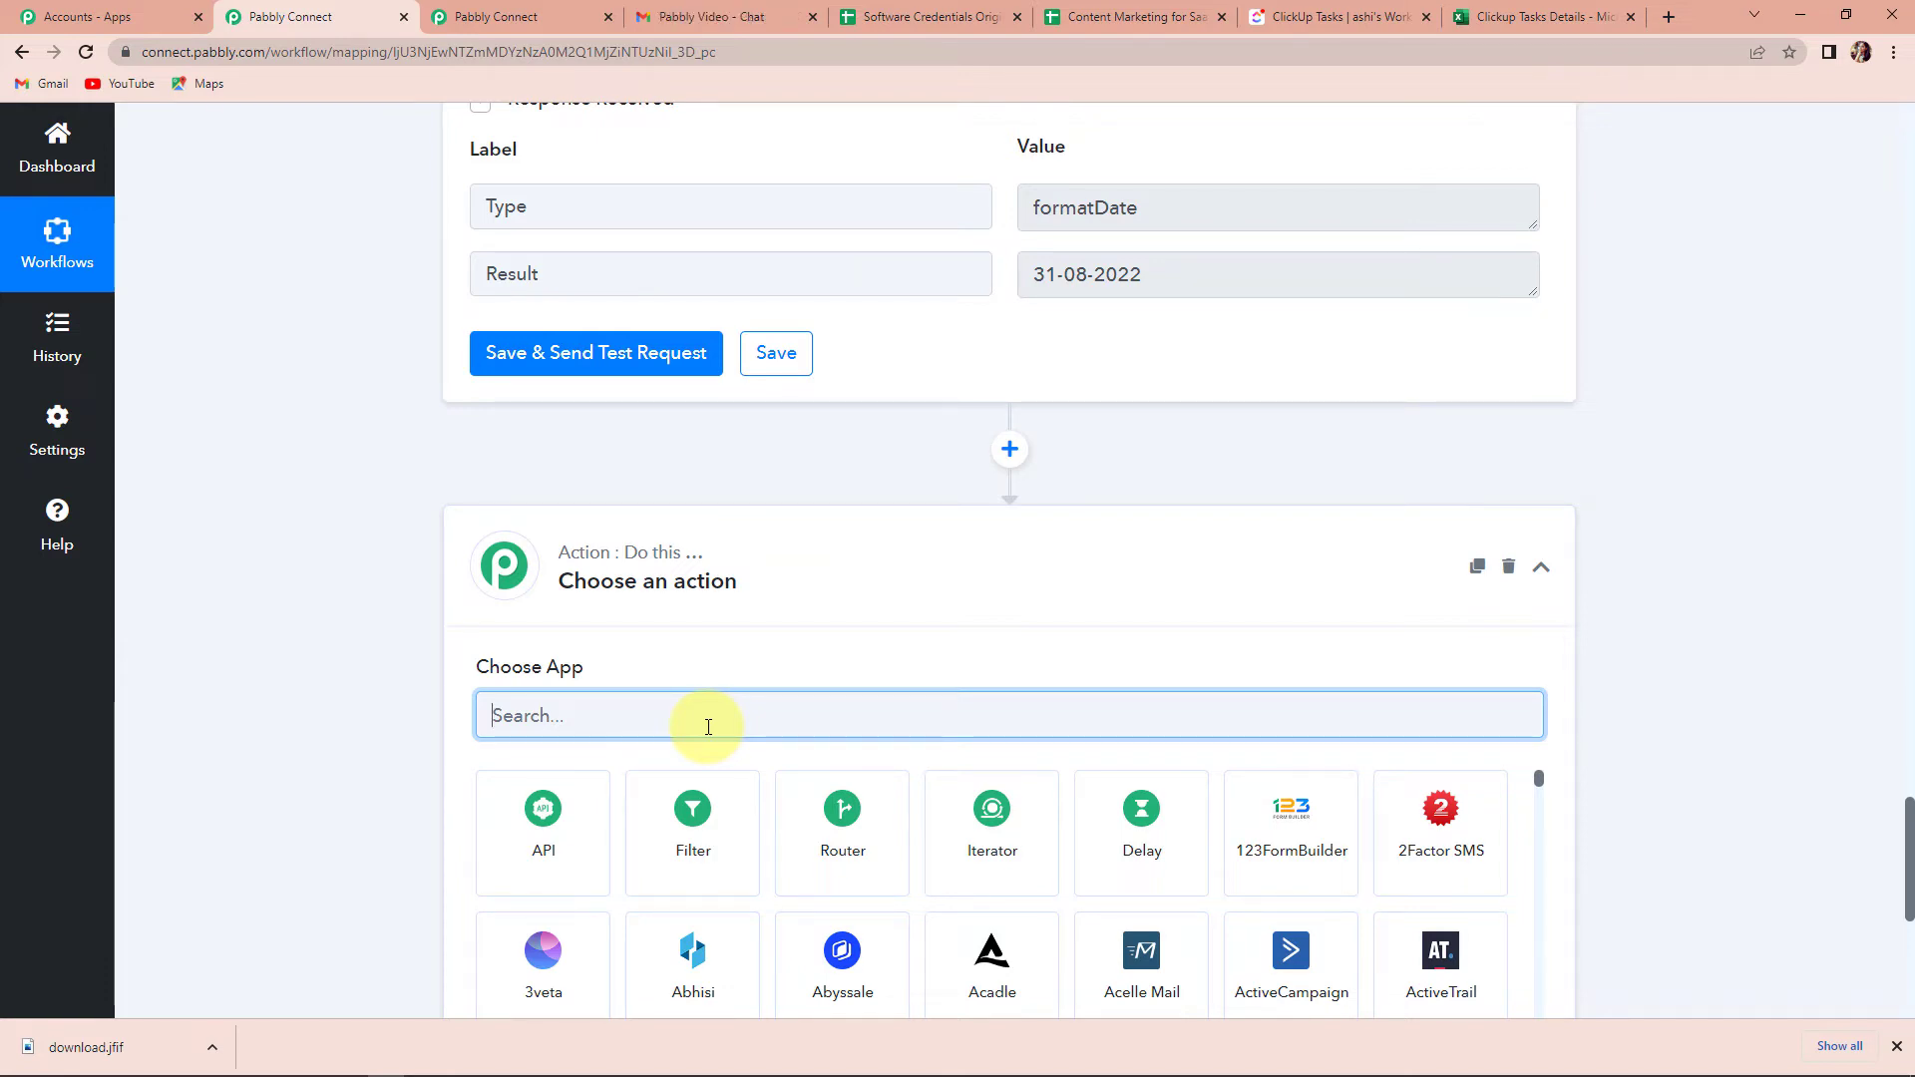
- Set the new action step to Microsoft Excel with the Add Row To Worksheet event
{"action": "type", "text": "exce"}
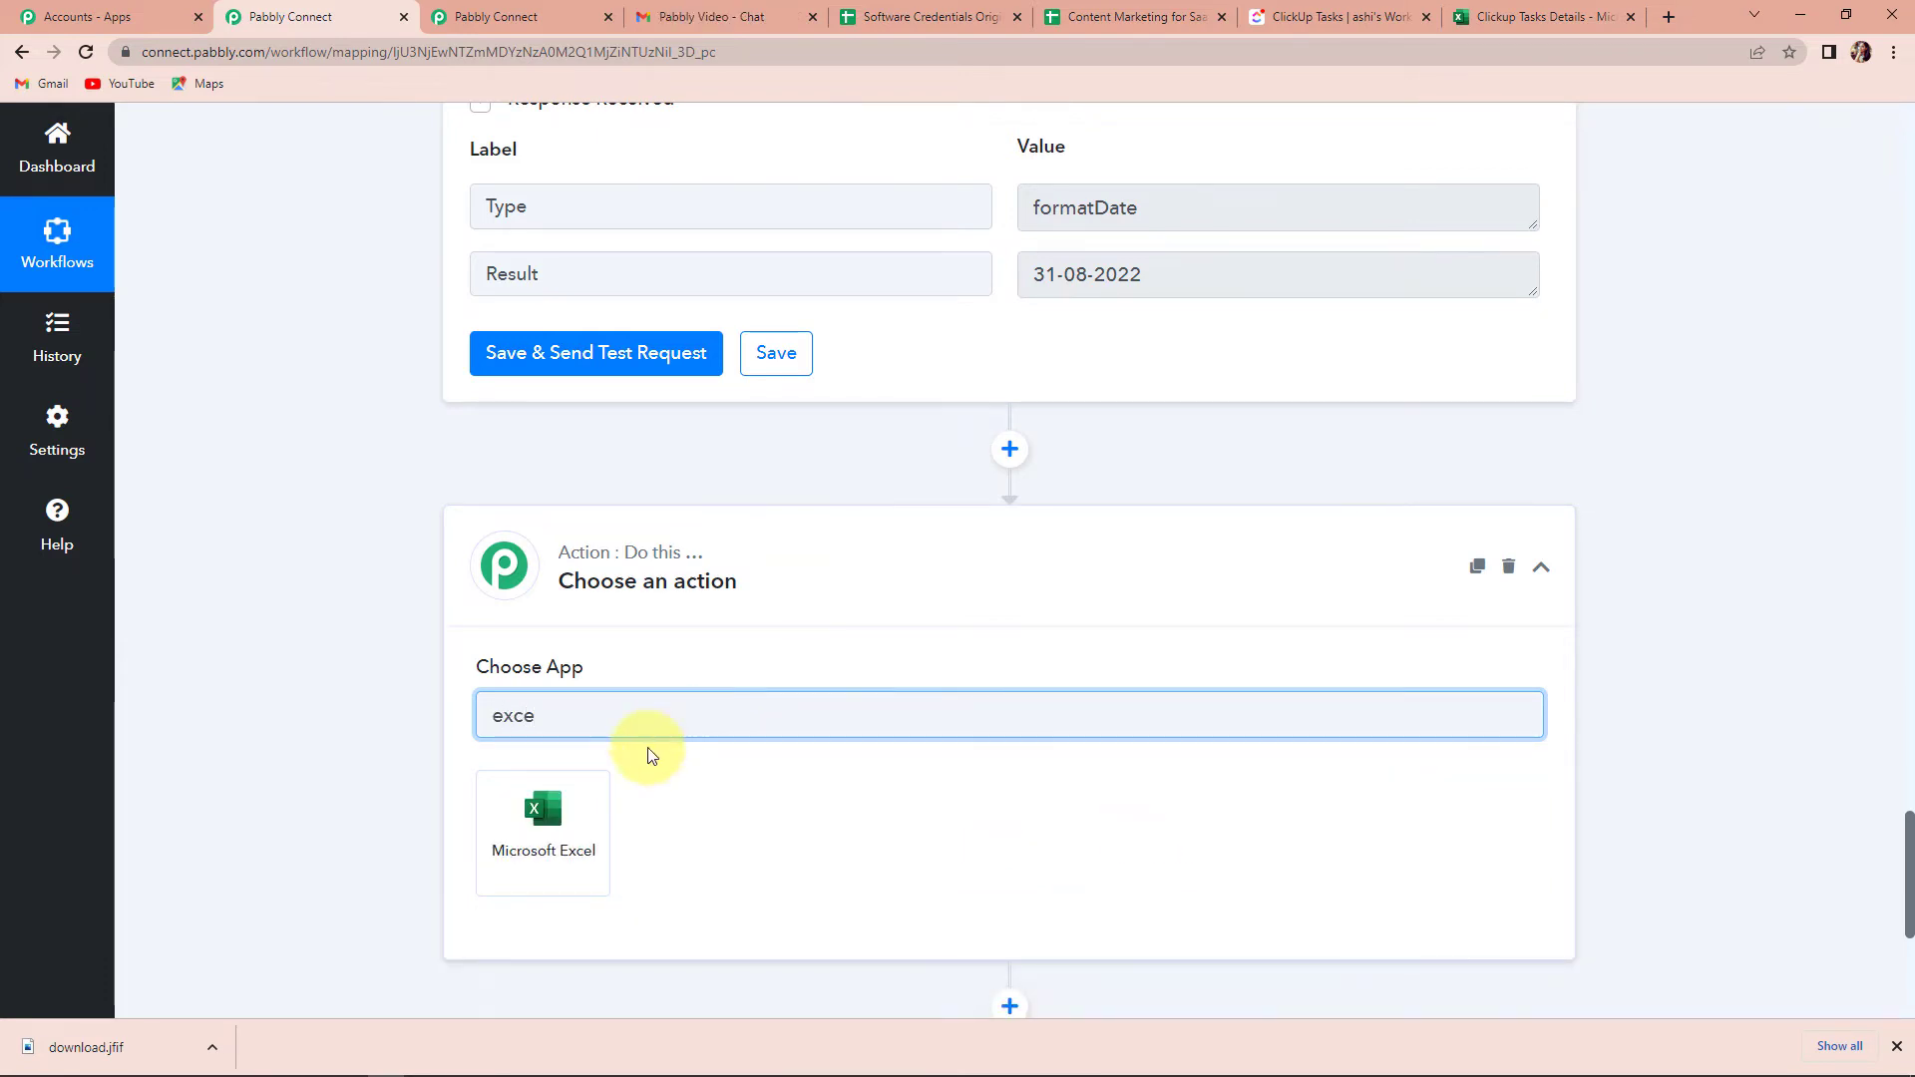
{"action": "left_click", "coordinate": [583, 814]}
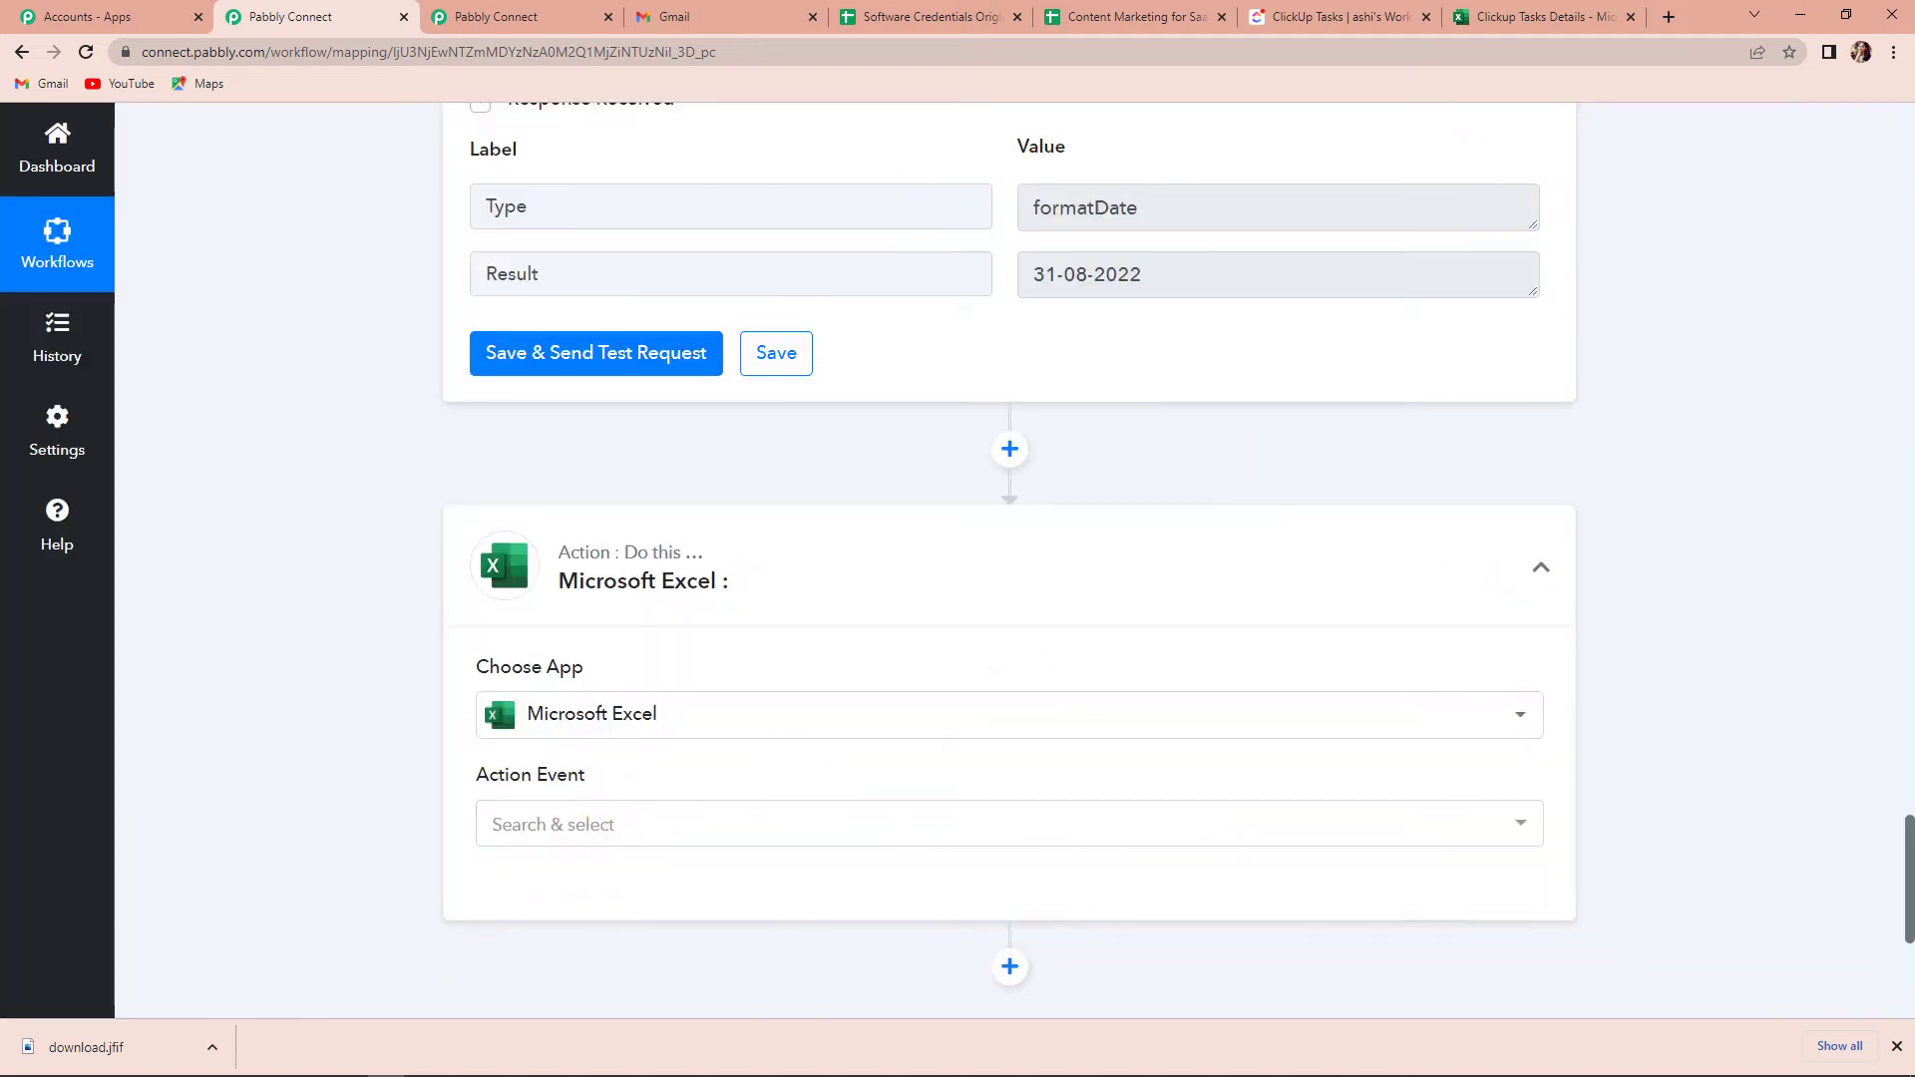
{"action": "left_click", "coordinate": [574, 824]}
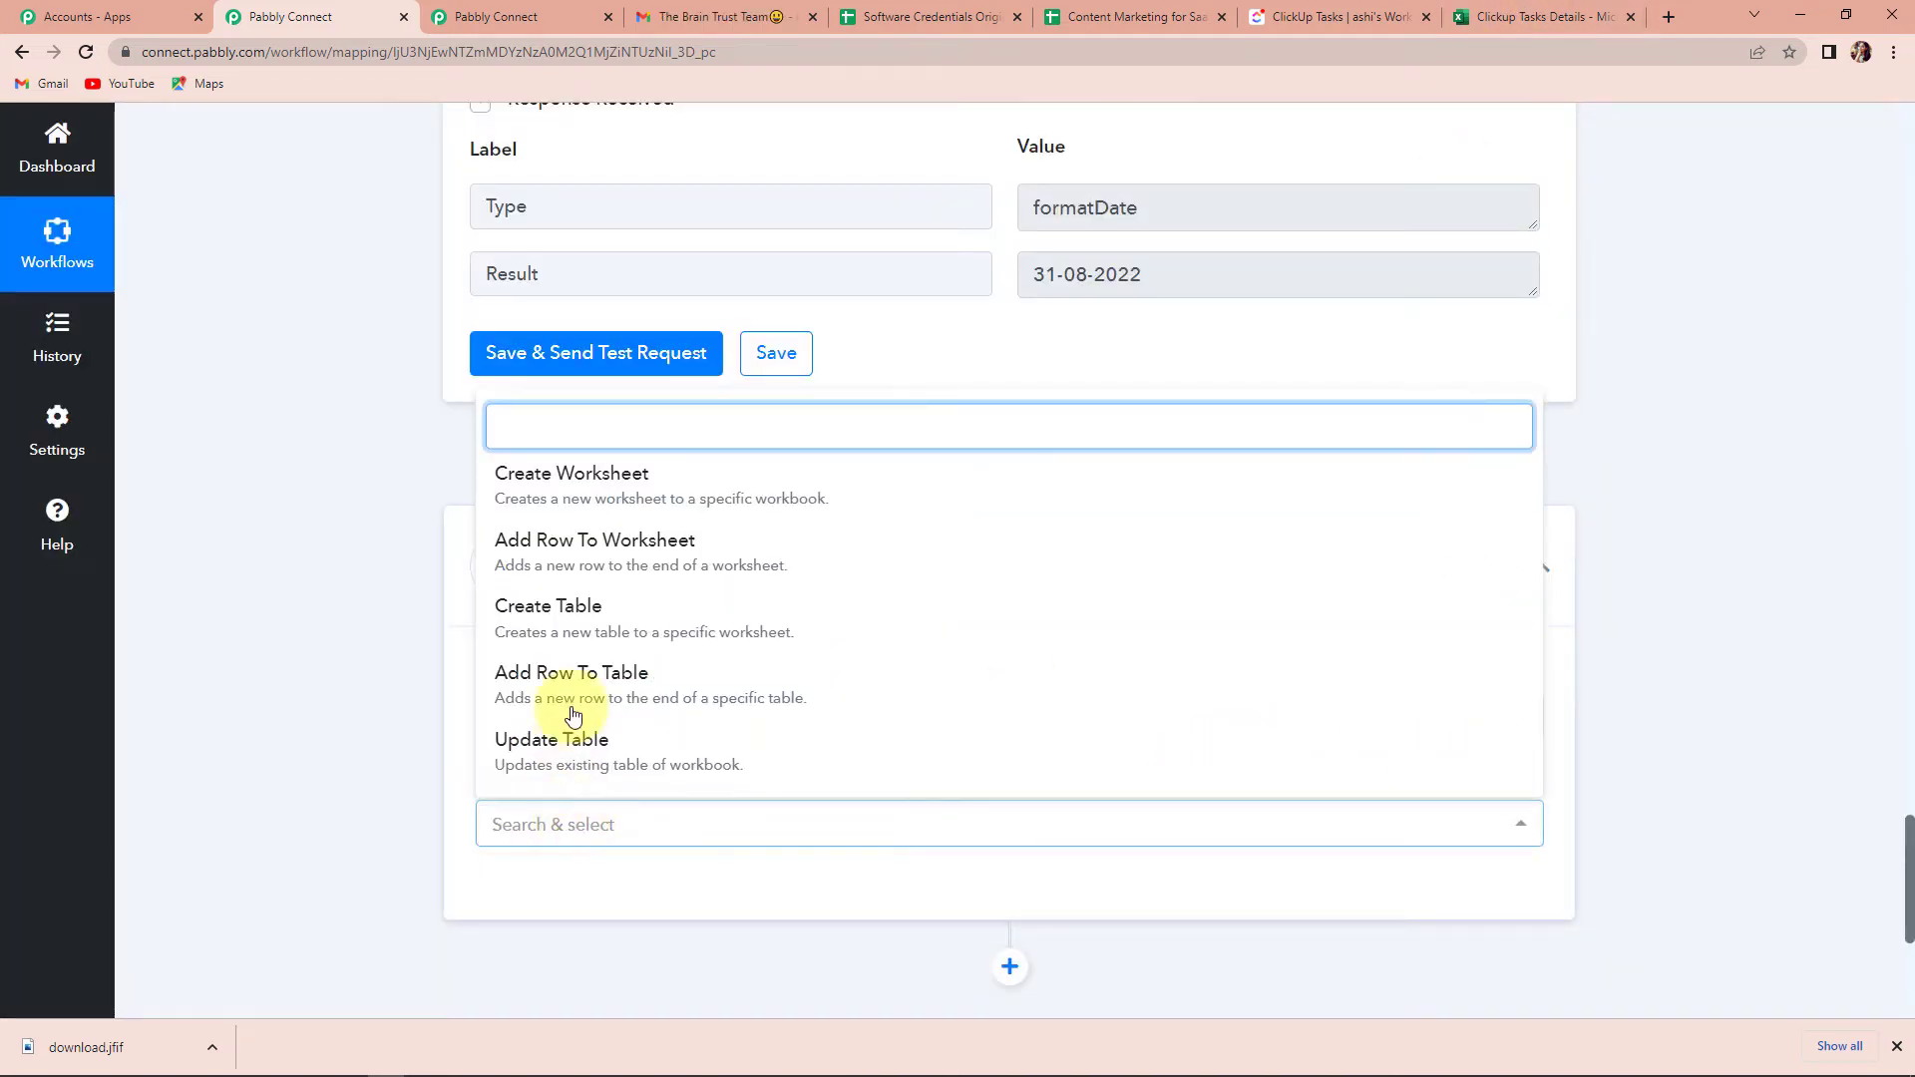
{"action": "left_click", "coordinate": [558, 544]}
- Add a new Microsoft Excel connection, authorise it with the personal Outlook account, and accept the requested permissions
{"action": "left_click", "coordinate": [543, 914]}
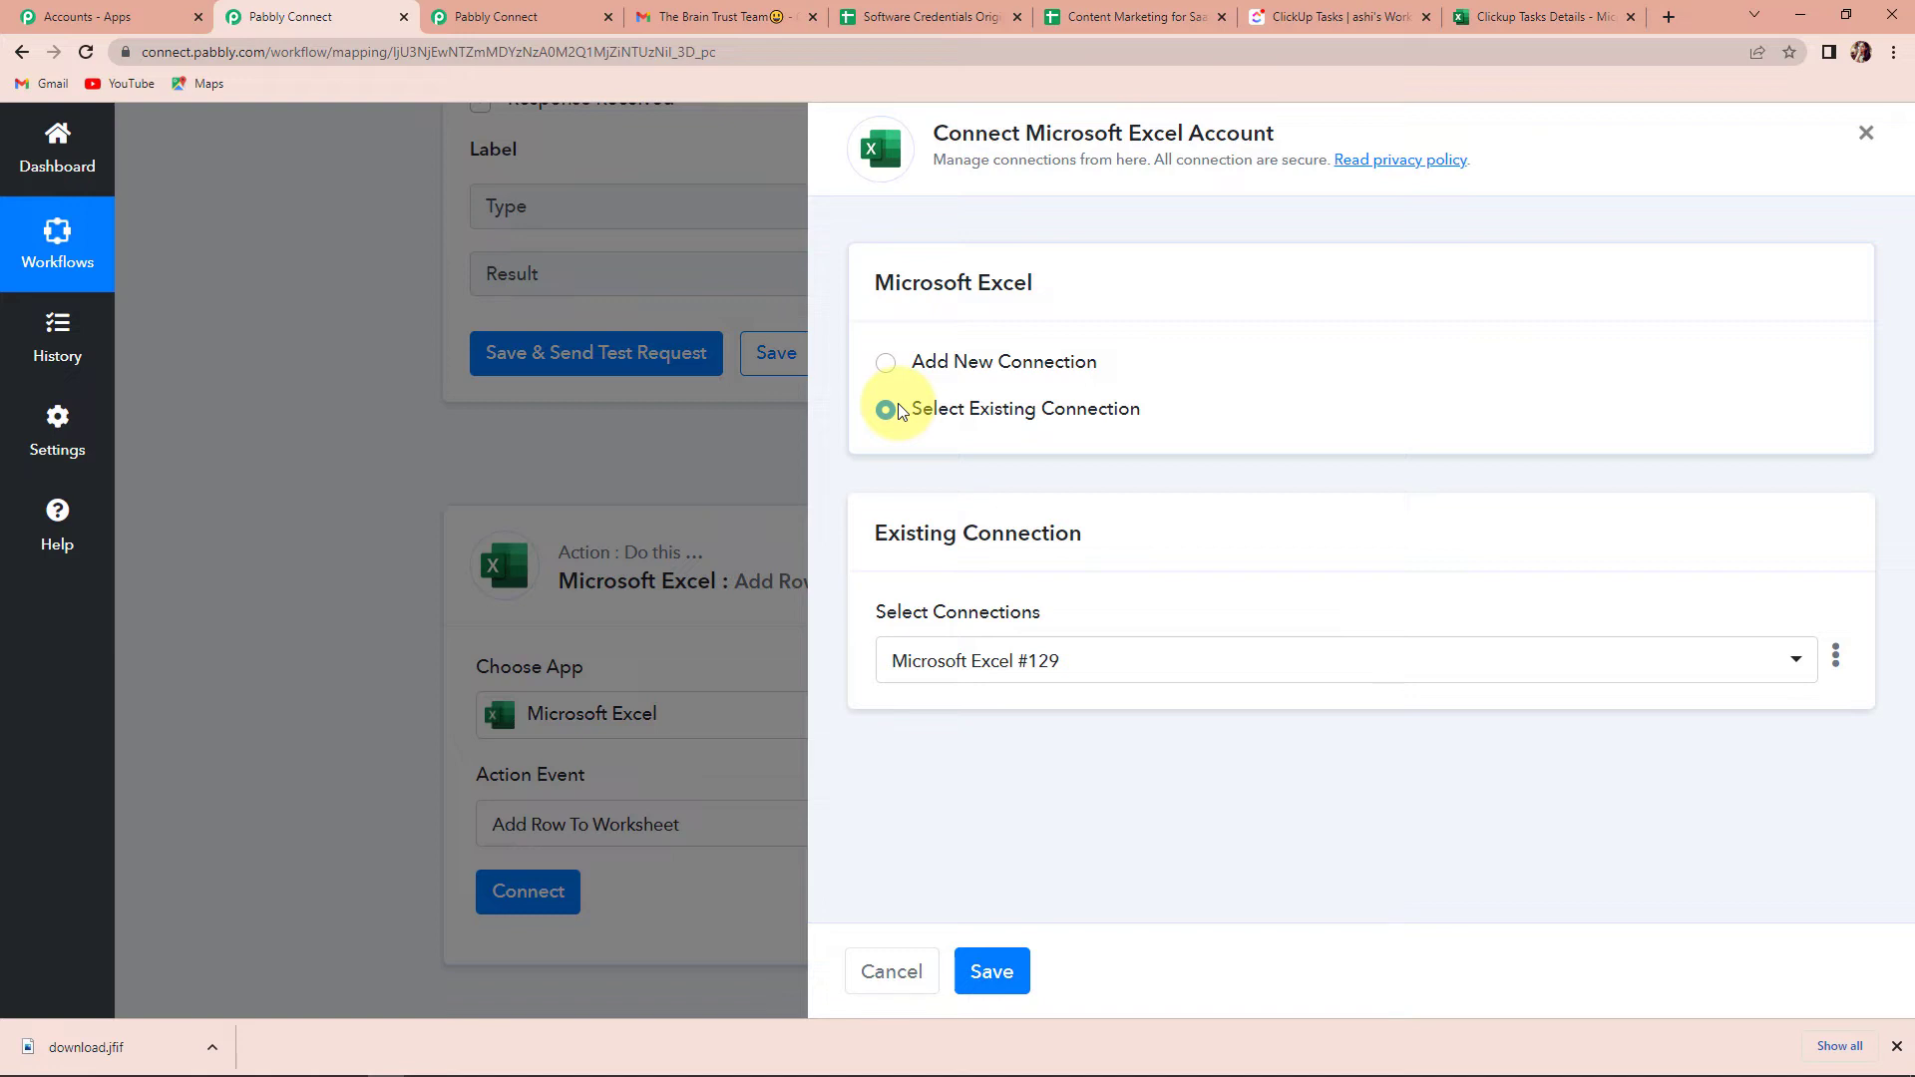
{"action": "left_click", "coordinate": [886, 365]}
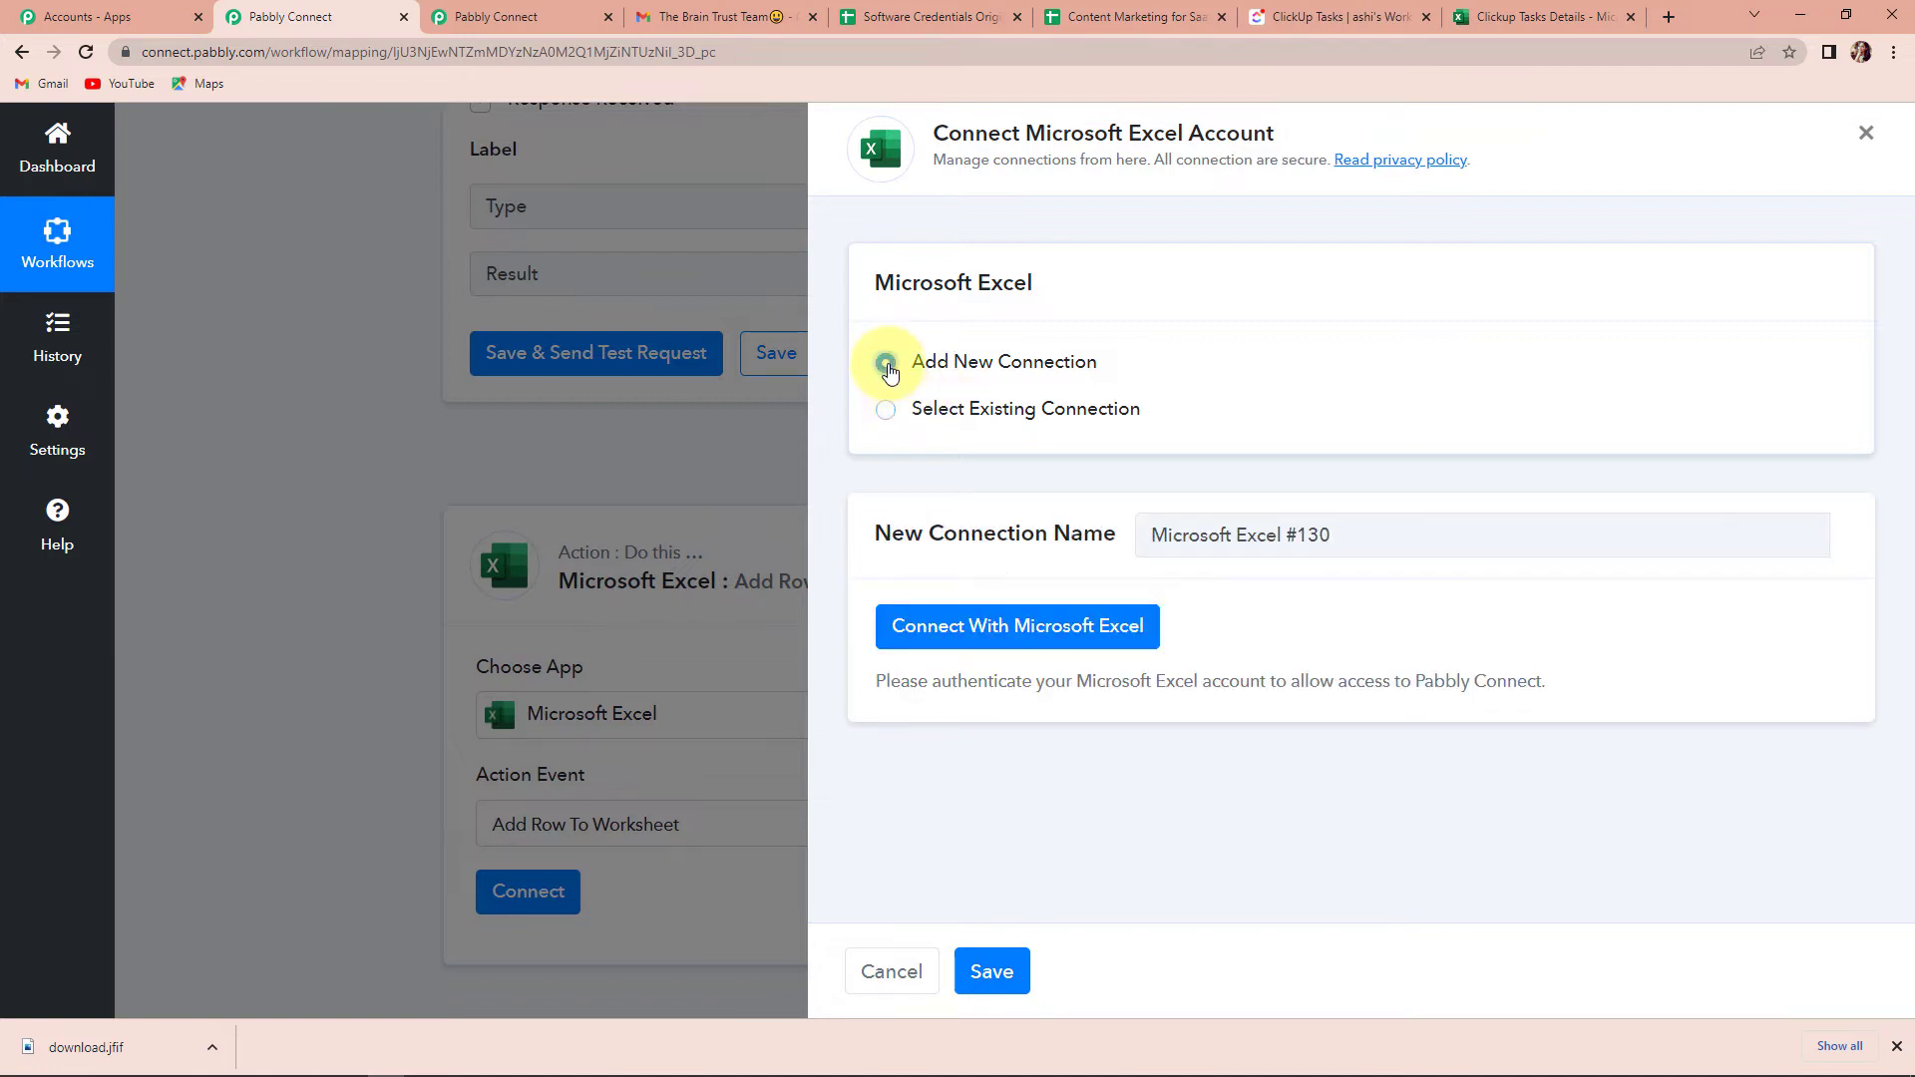
{"action": "left_click", "coordinate": [969, 628]}
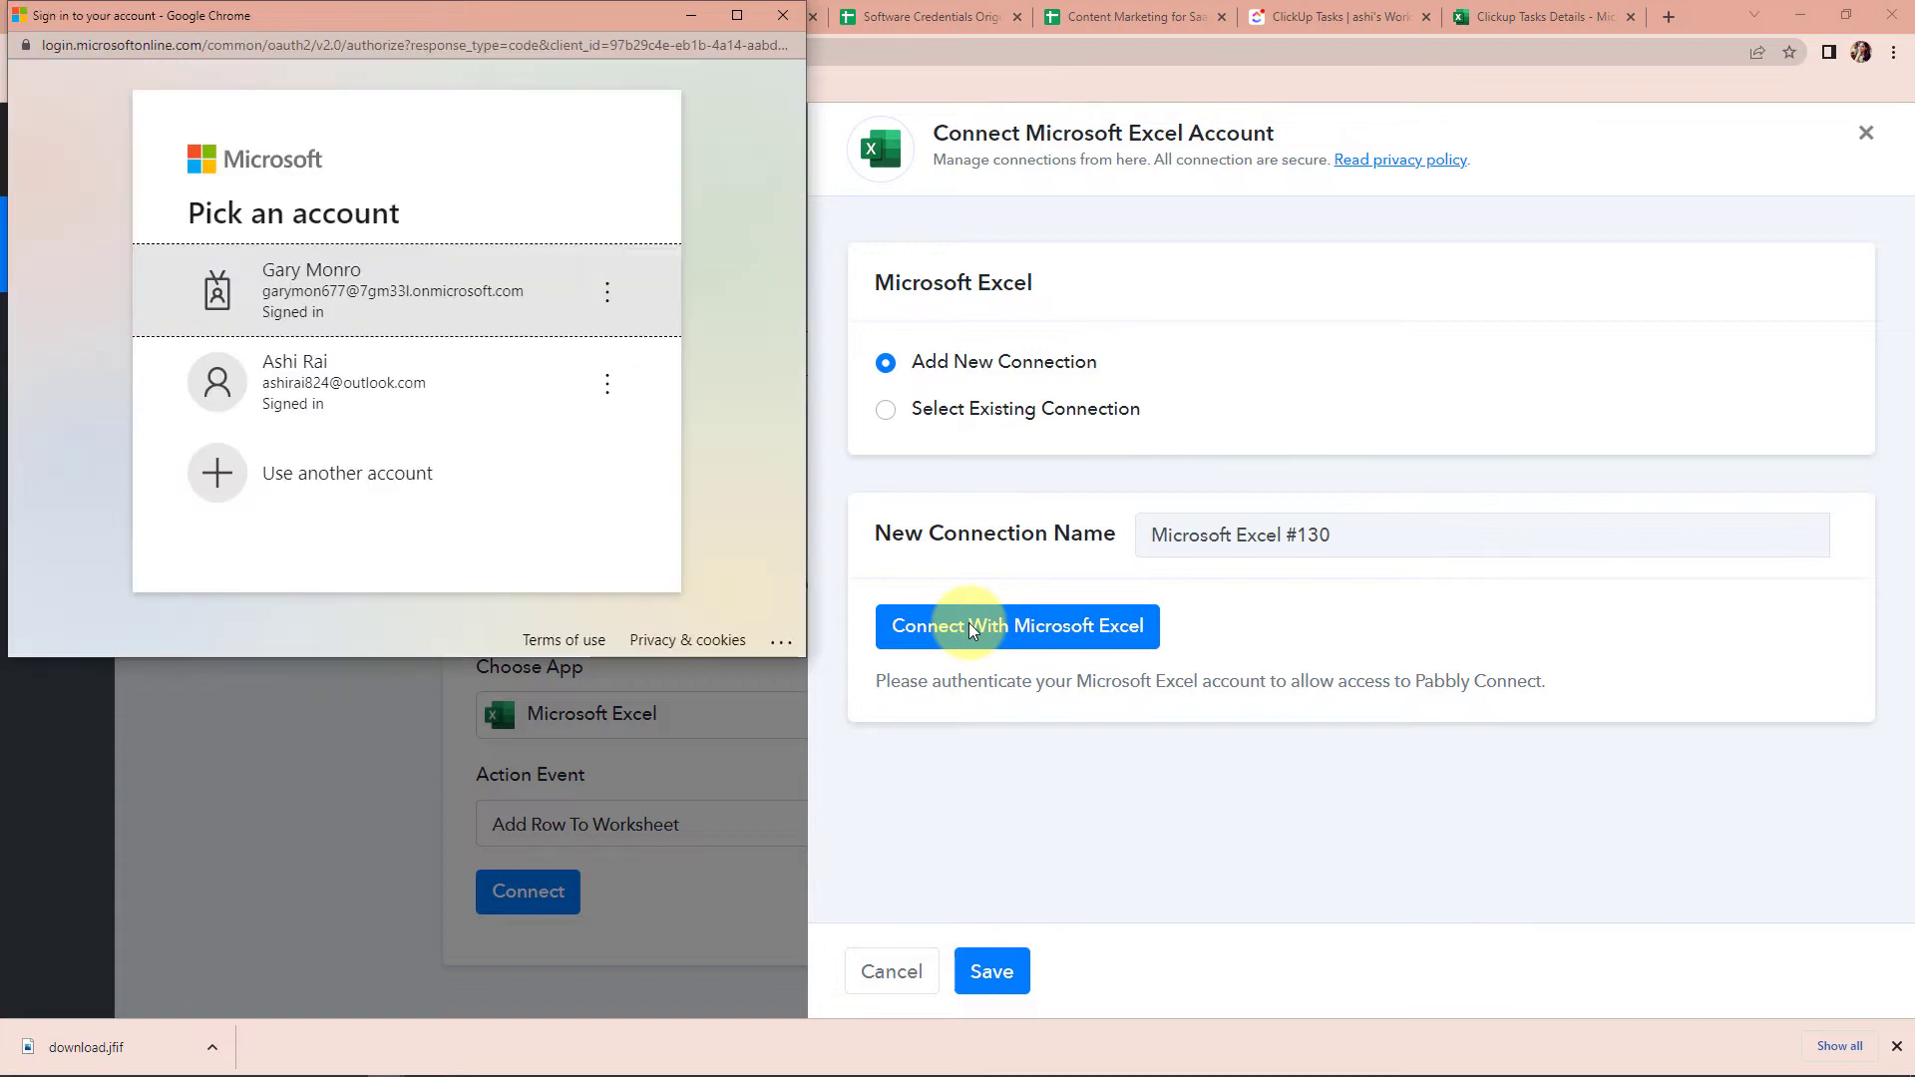
{"action": "left_click", "coordinate": [308, 382]}
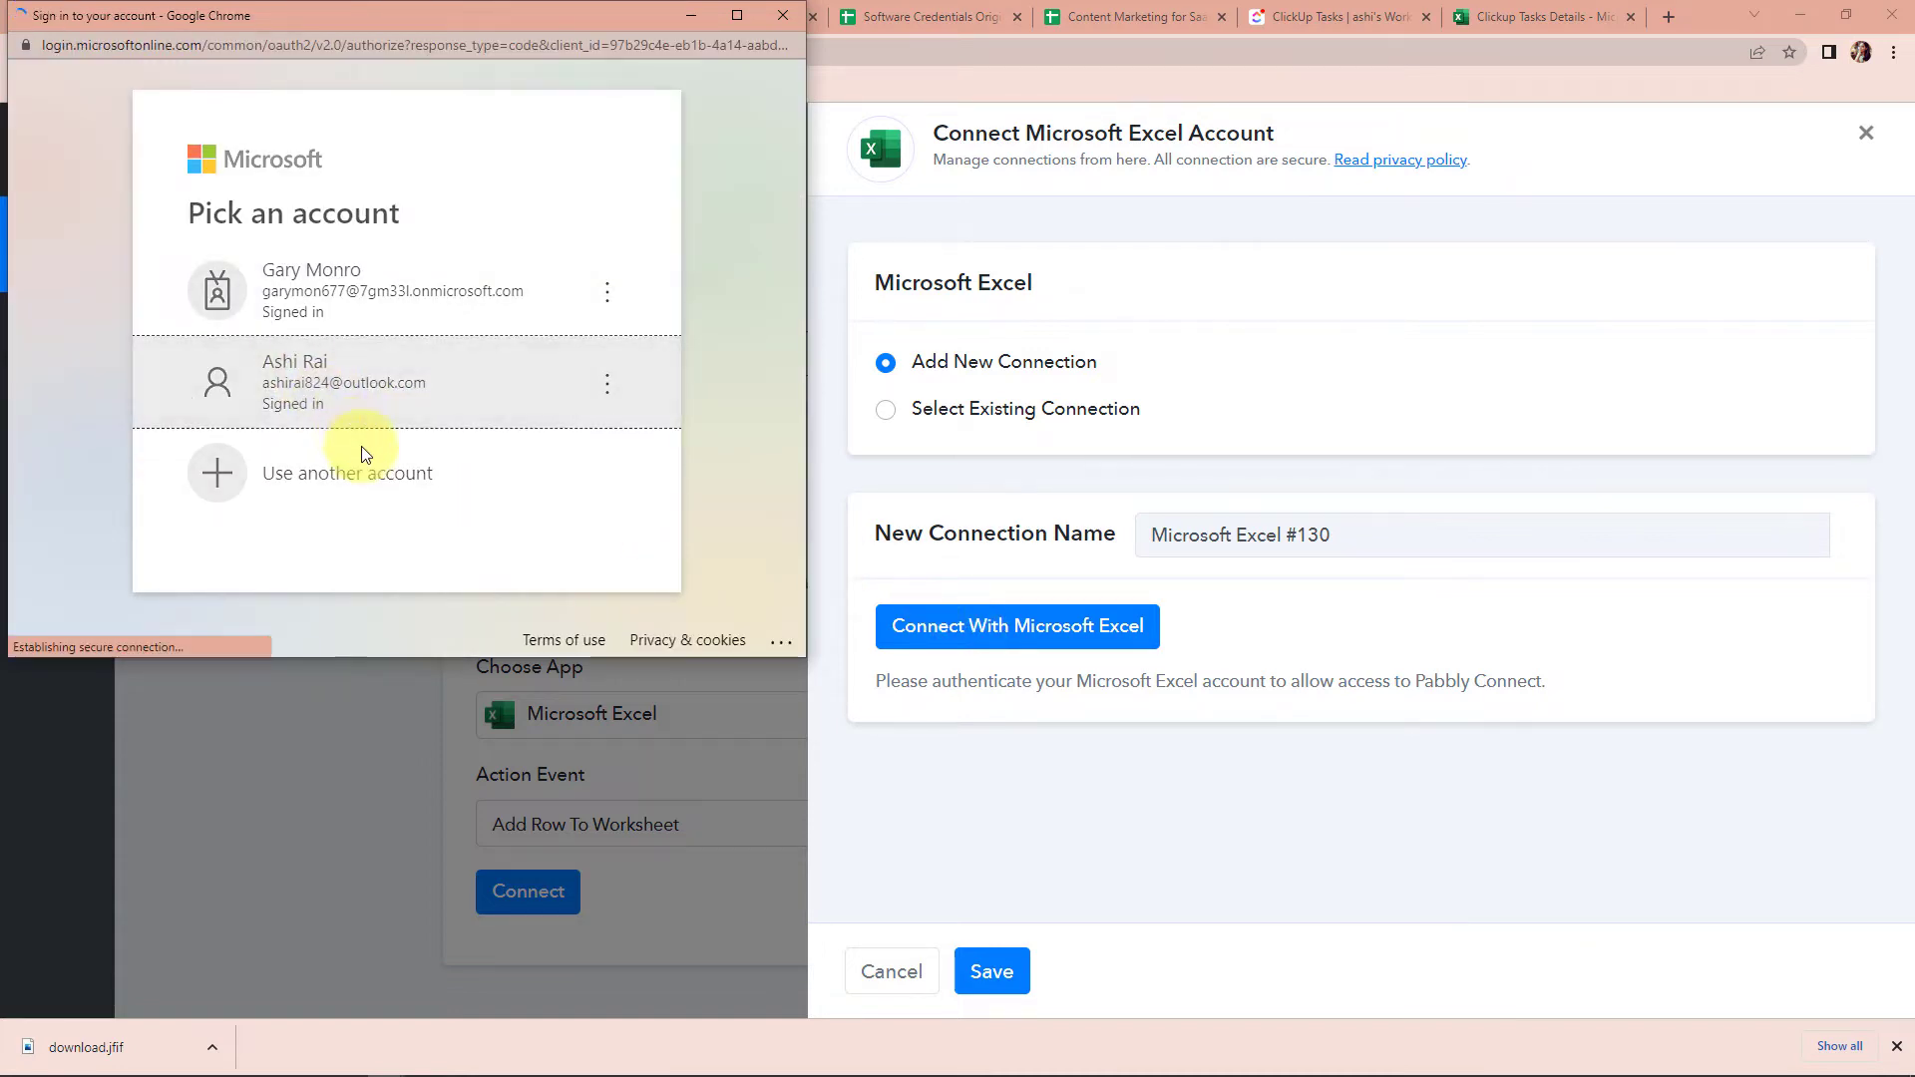
{"action": "scroll", "coordinate": [626, 497], "scroll_direction": "down", "scroll_amount": 5}
{"action": "scroll", "coordinate": [627, 497], "scroll_direction": "down", "scroll_amount": 4}
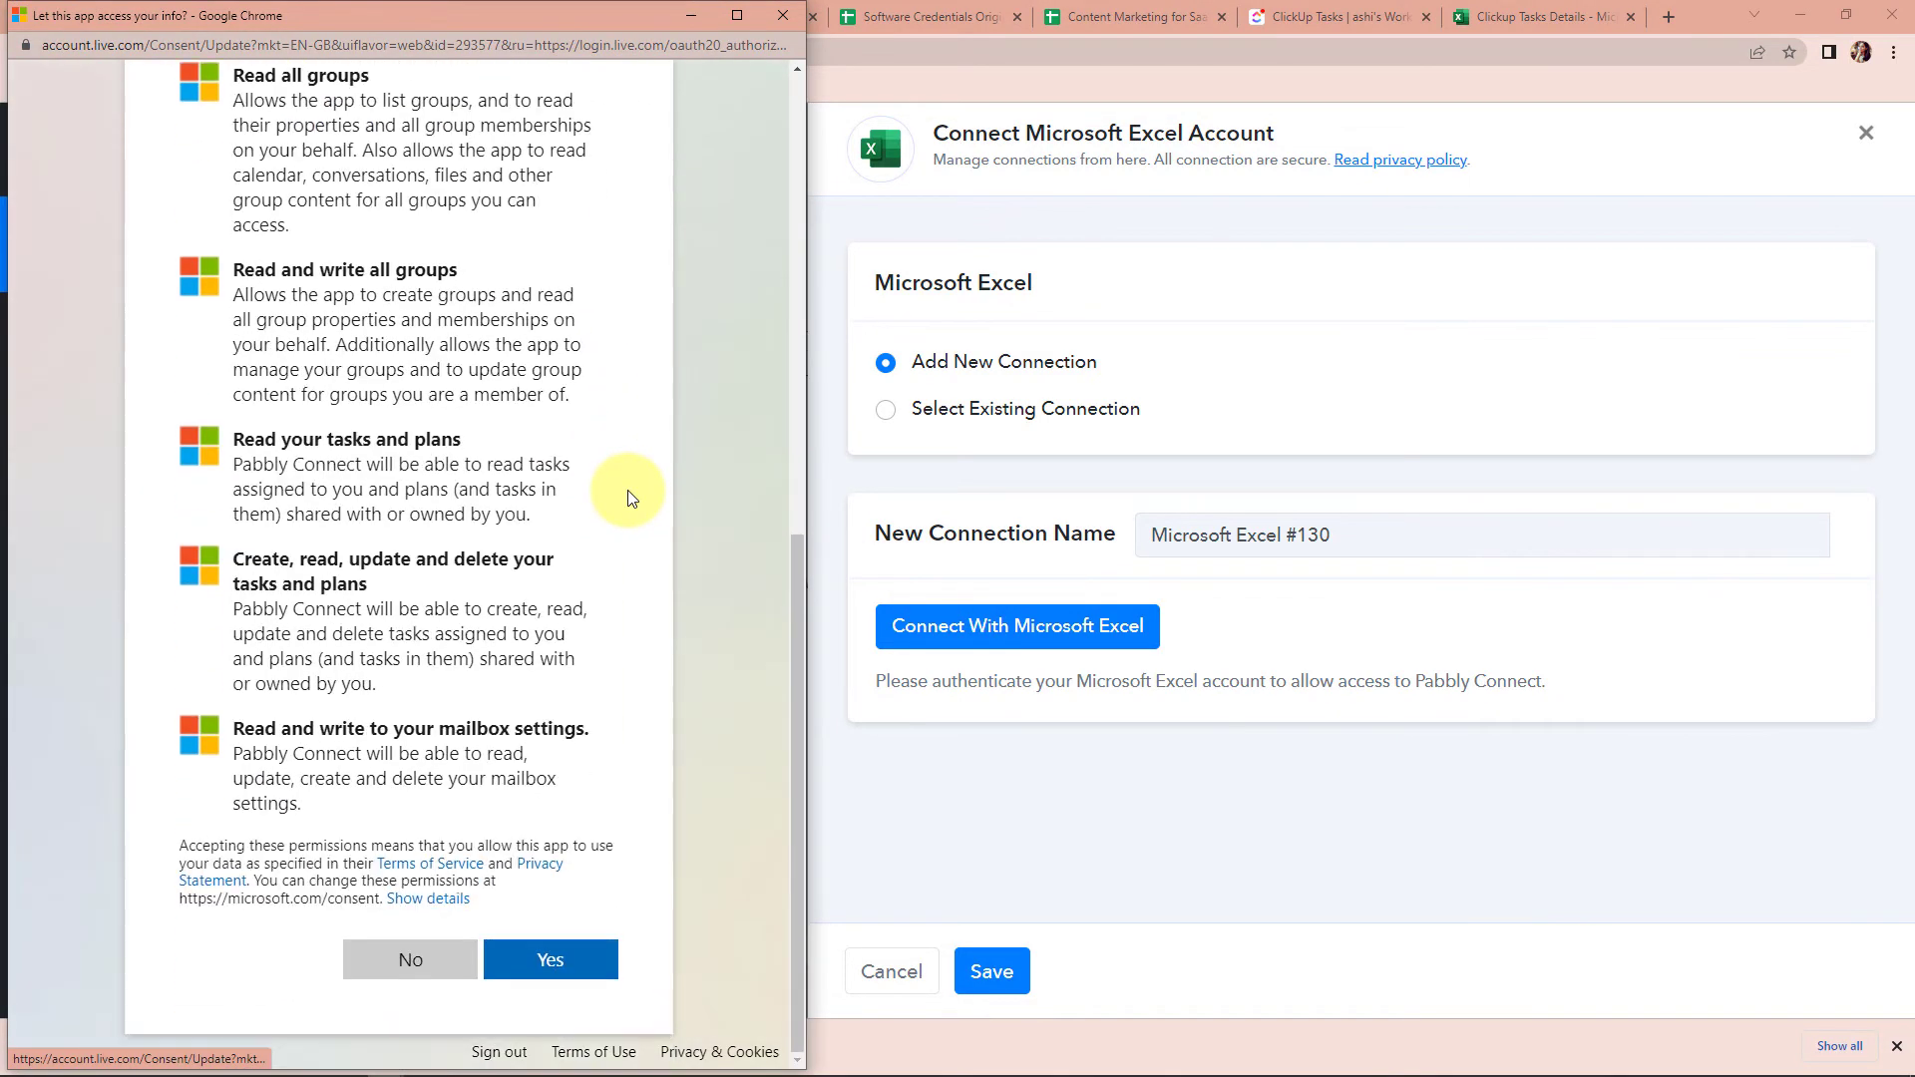
{"action": "left_click", "coordinate": [549, 959]}
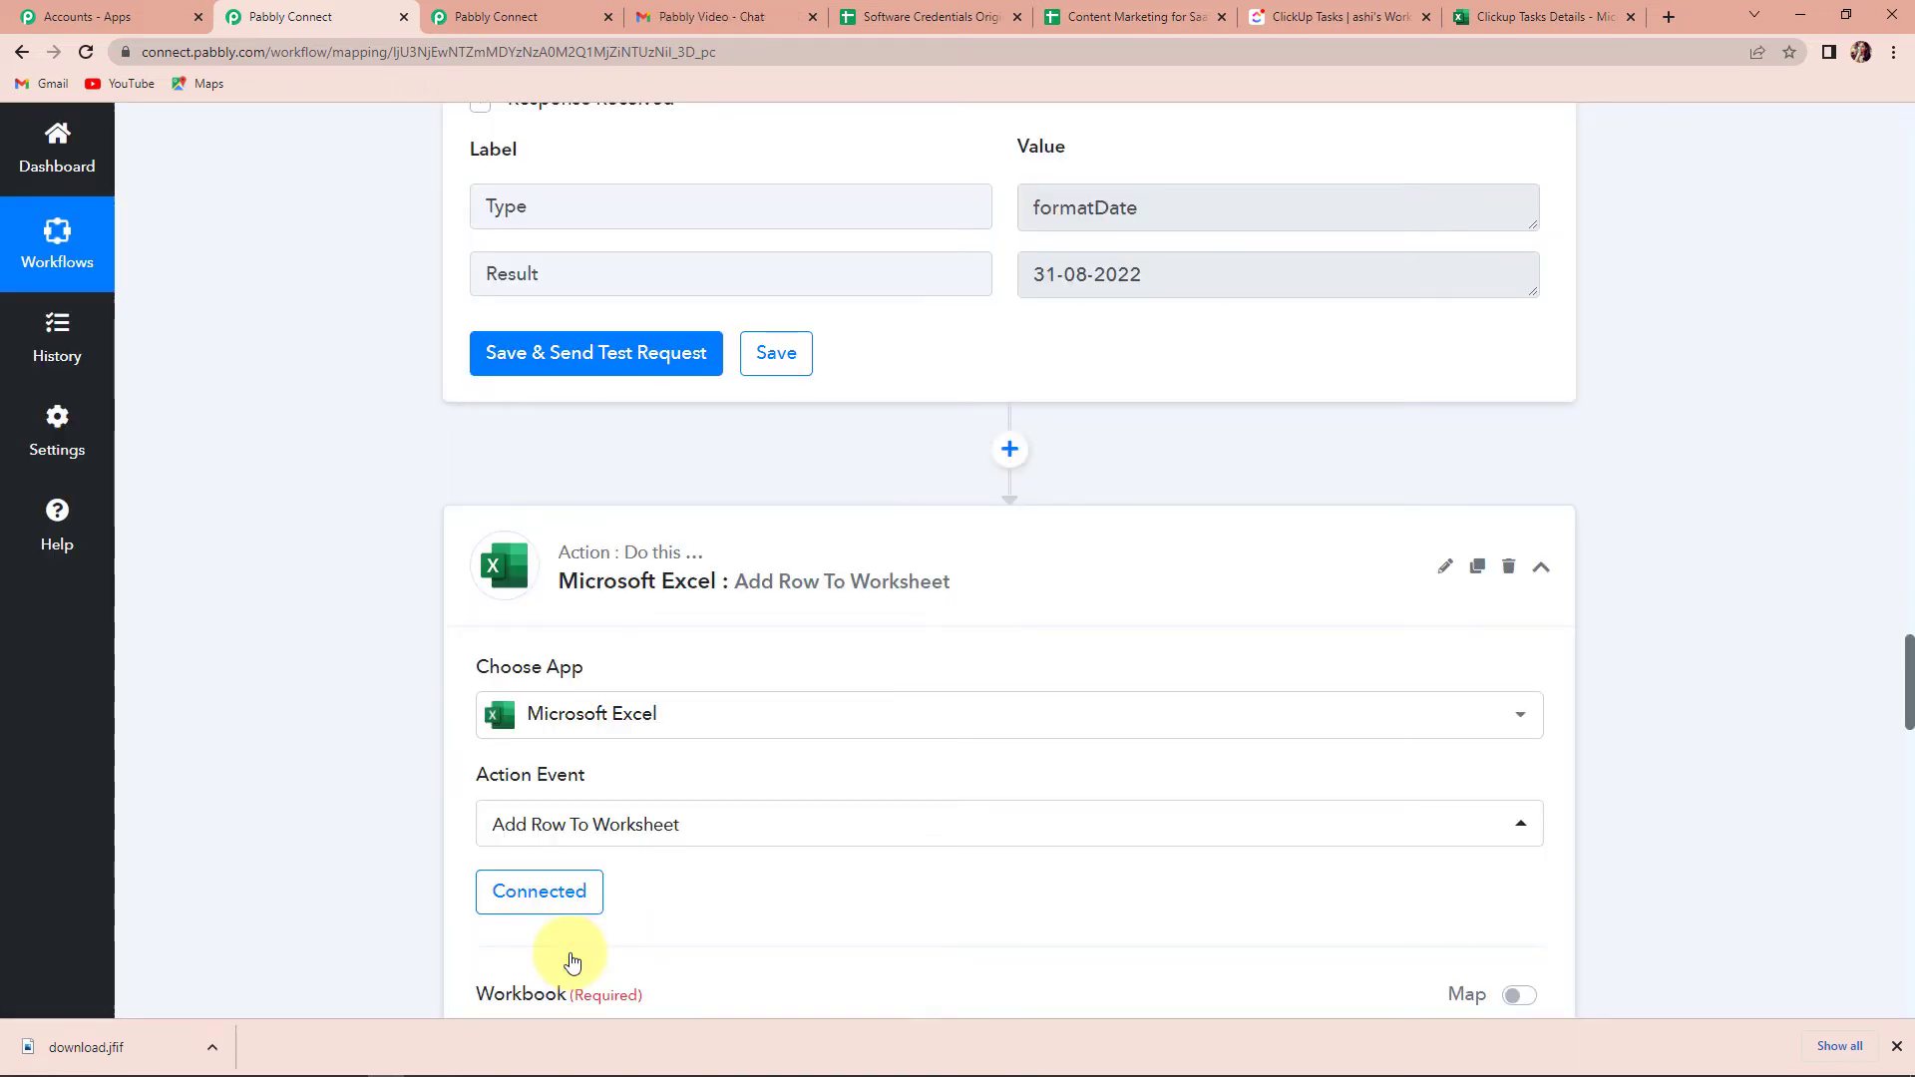
- Switch to the Clickup Tasks Details workbook in Excel and correct the header in cell D1 to "Creation Date"
{"action": "scroll", "coordinate": [571, 961], "scroll_direction": "down", "scroll_amount": 7}
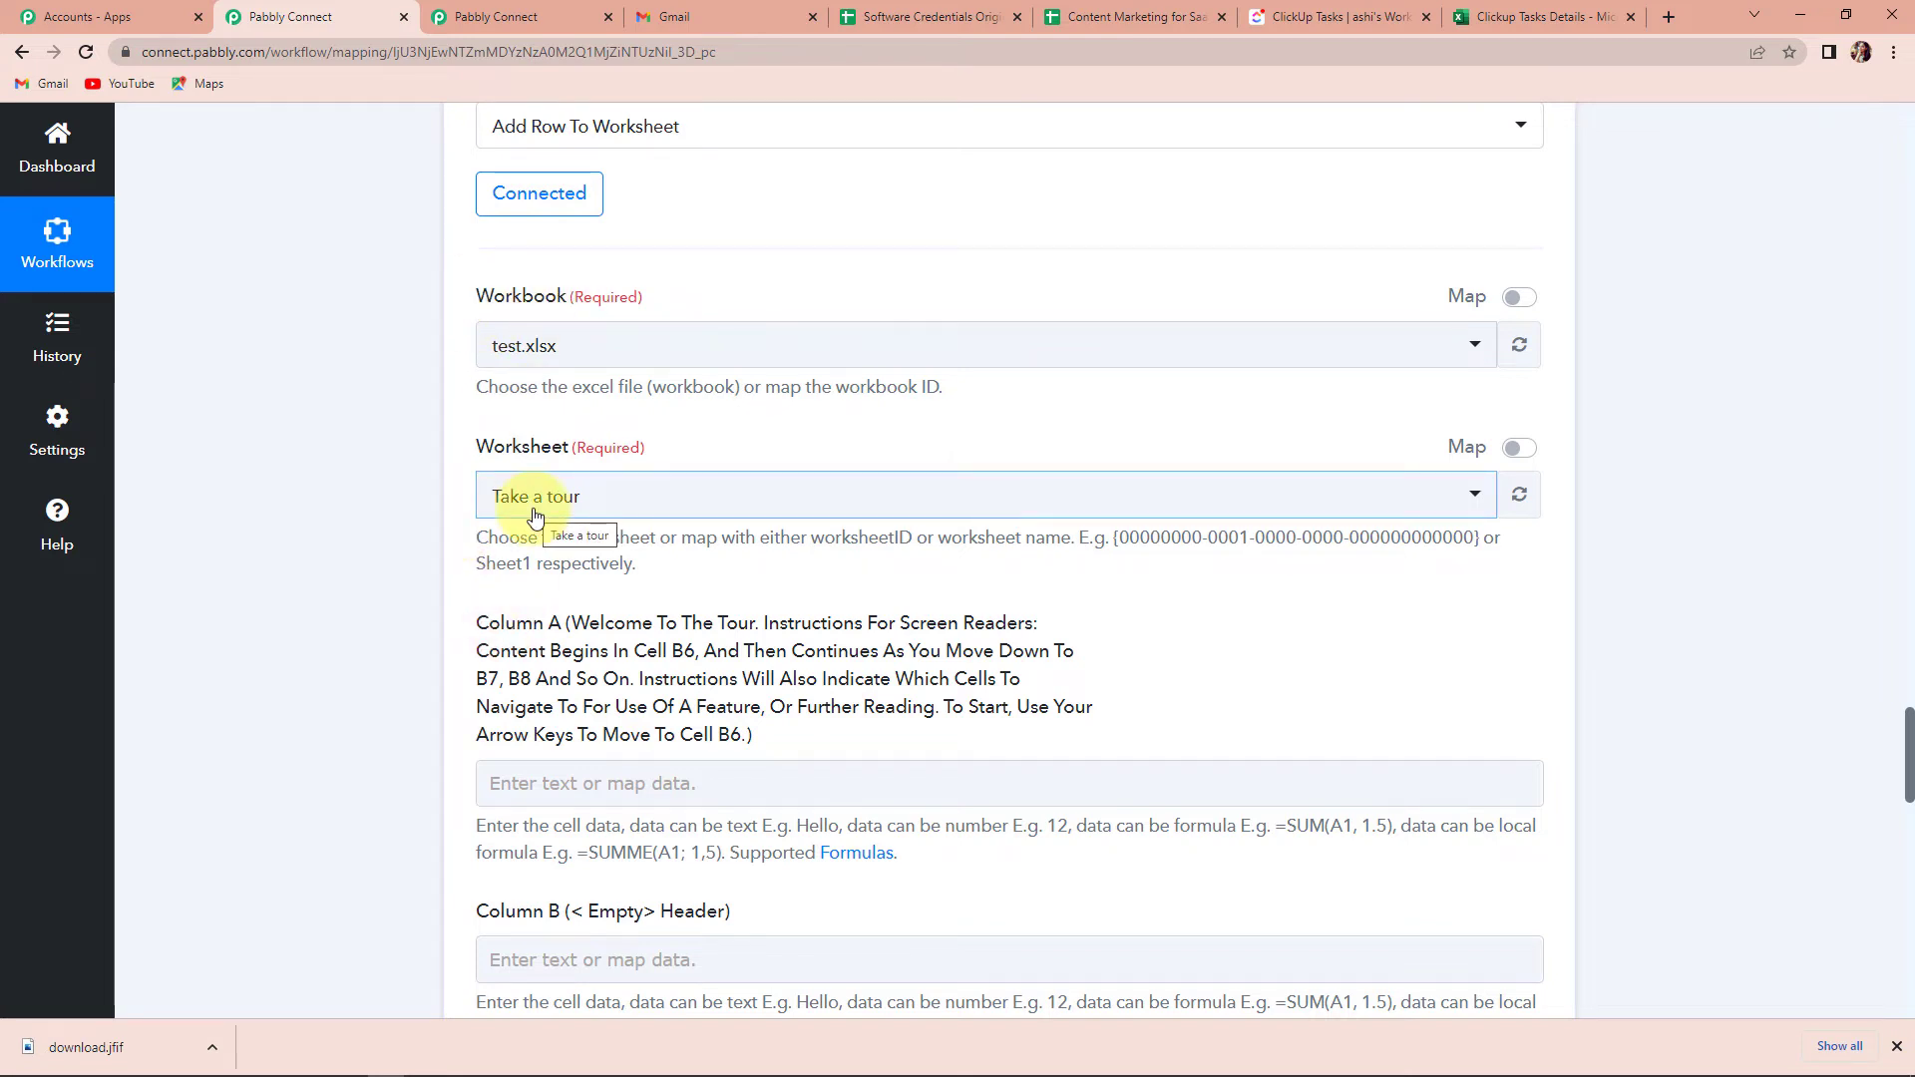
{"action": "left_click", "coordinate": [1507, 17]}
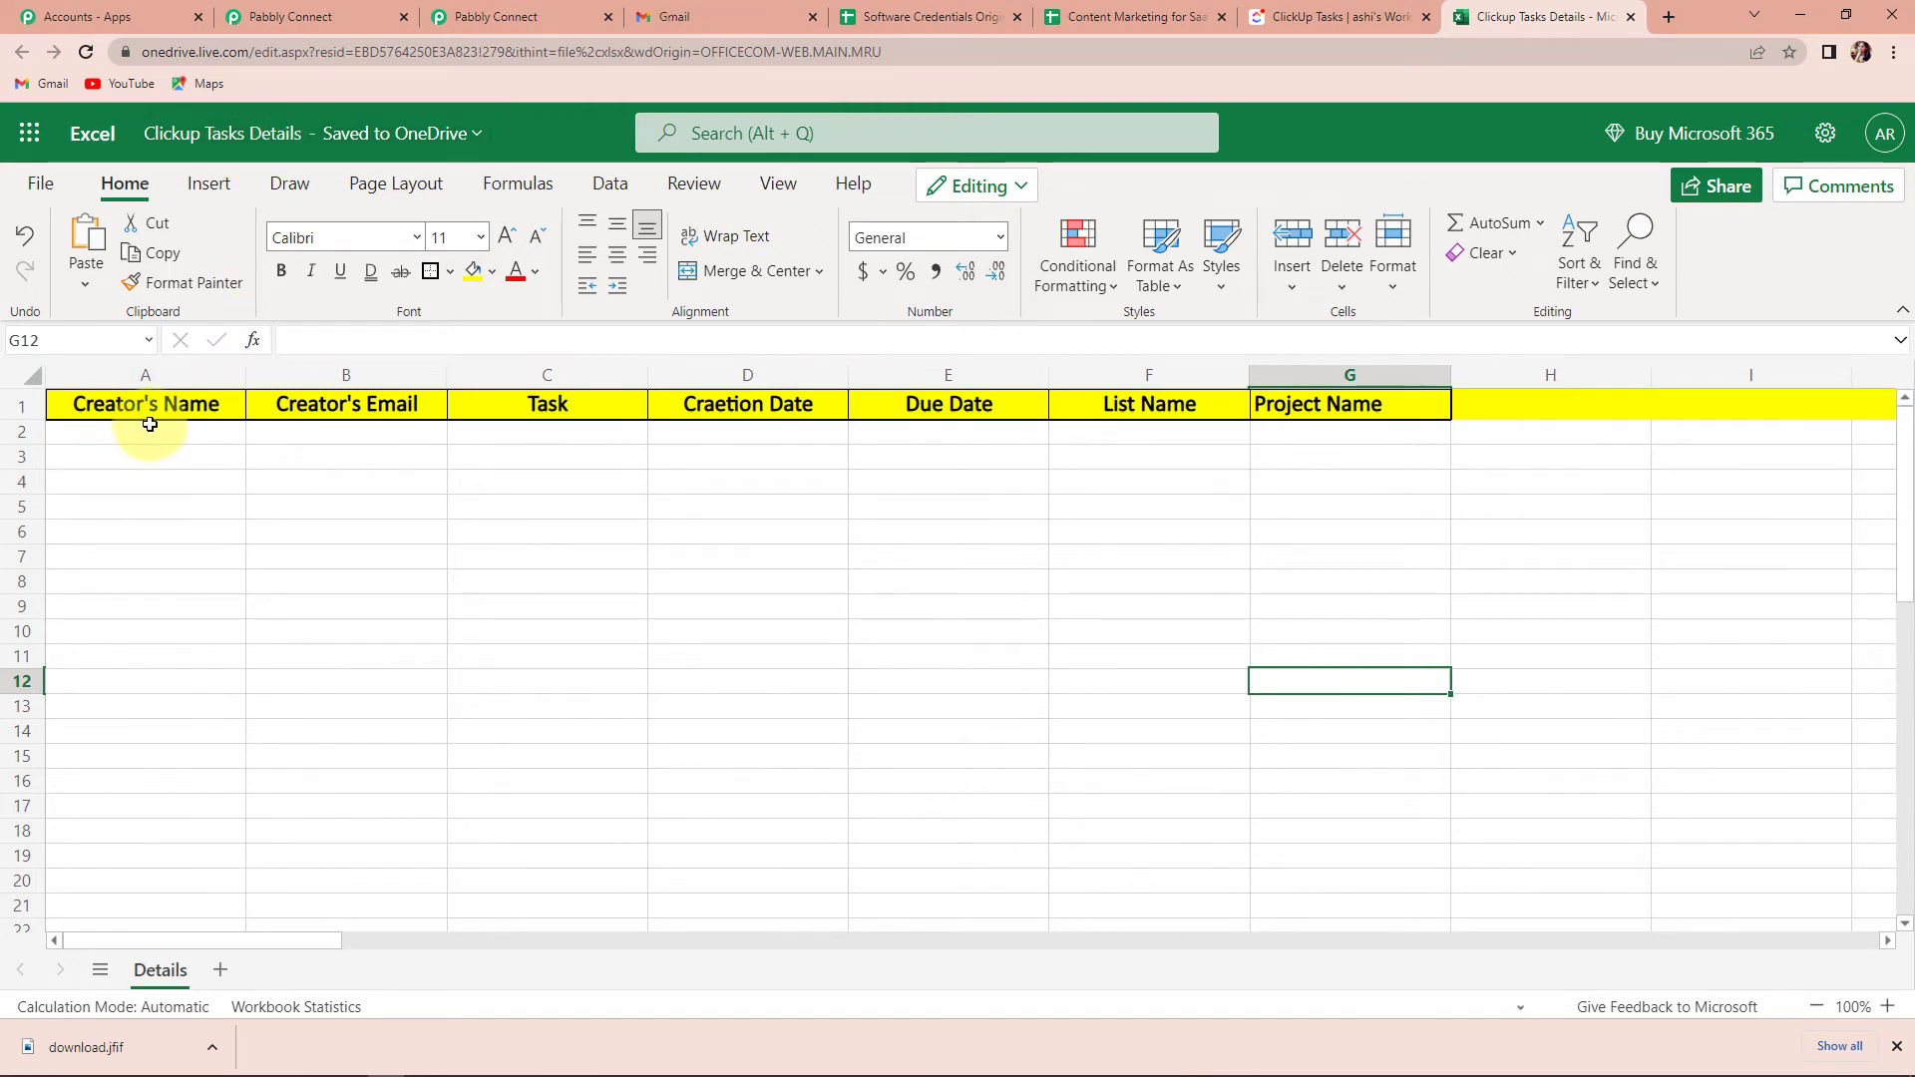
{"action": "double_click", "coordinate": [717, 405]}
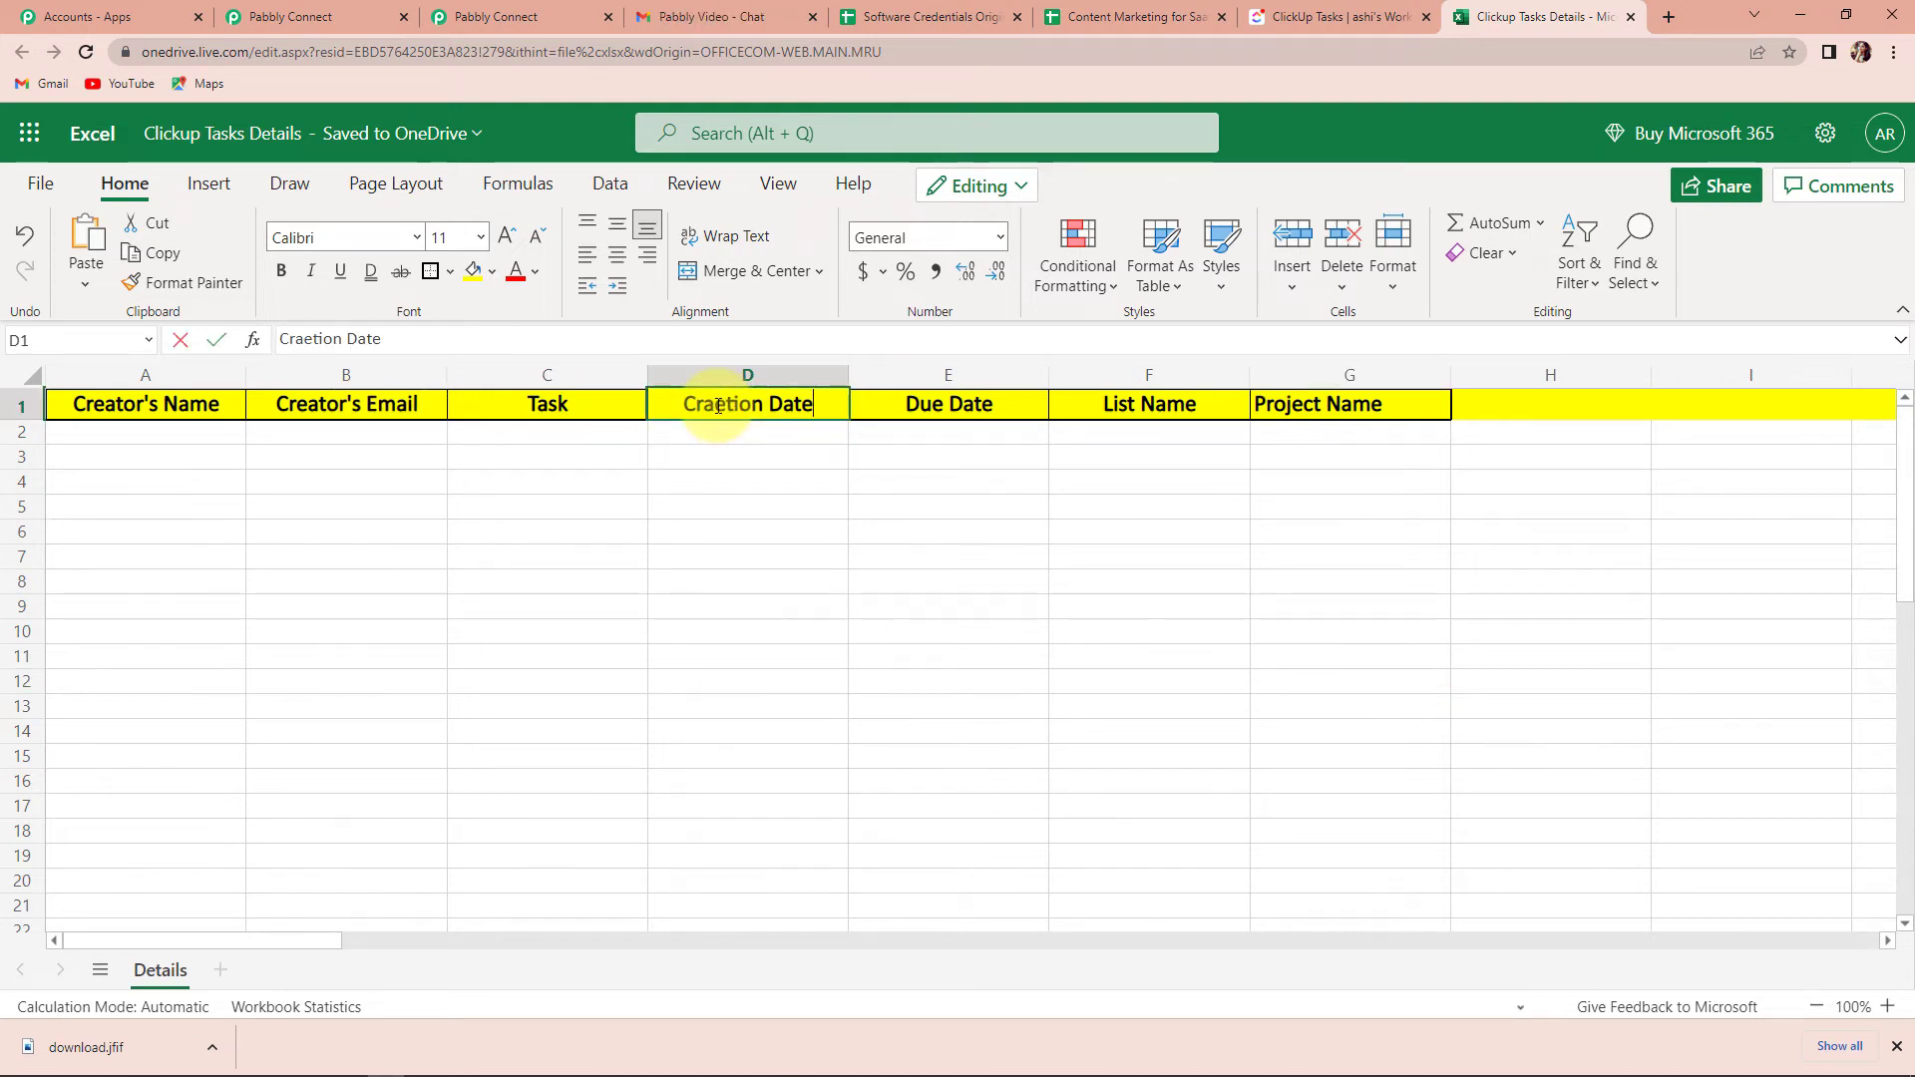
{"action": "key", "text": "BackSpace"}
{"action": "key", "text": "BackSpace"}
{"action": "key", "text": "BackSpace"}
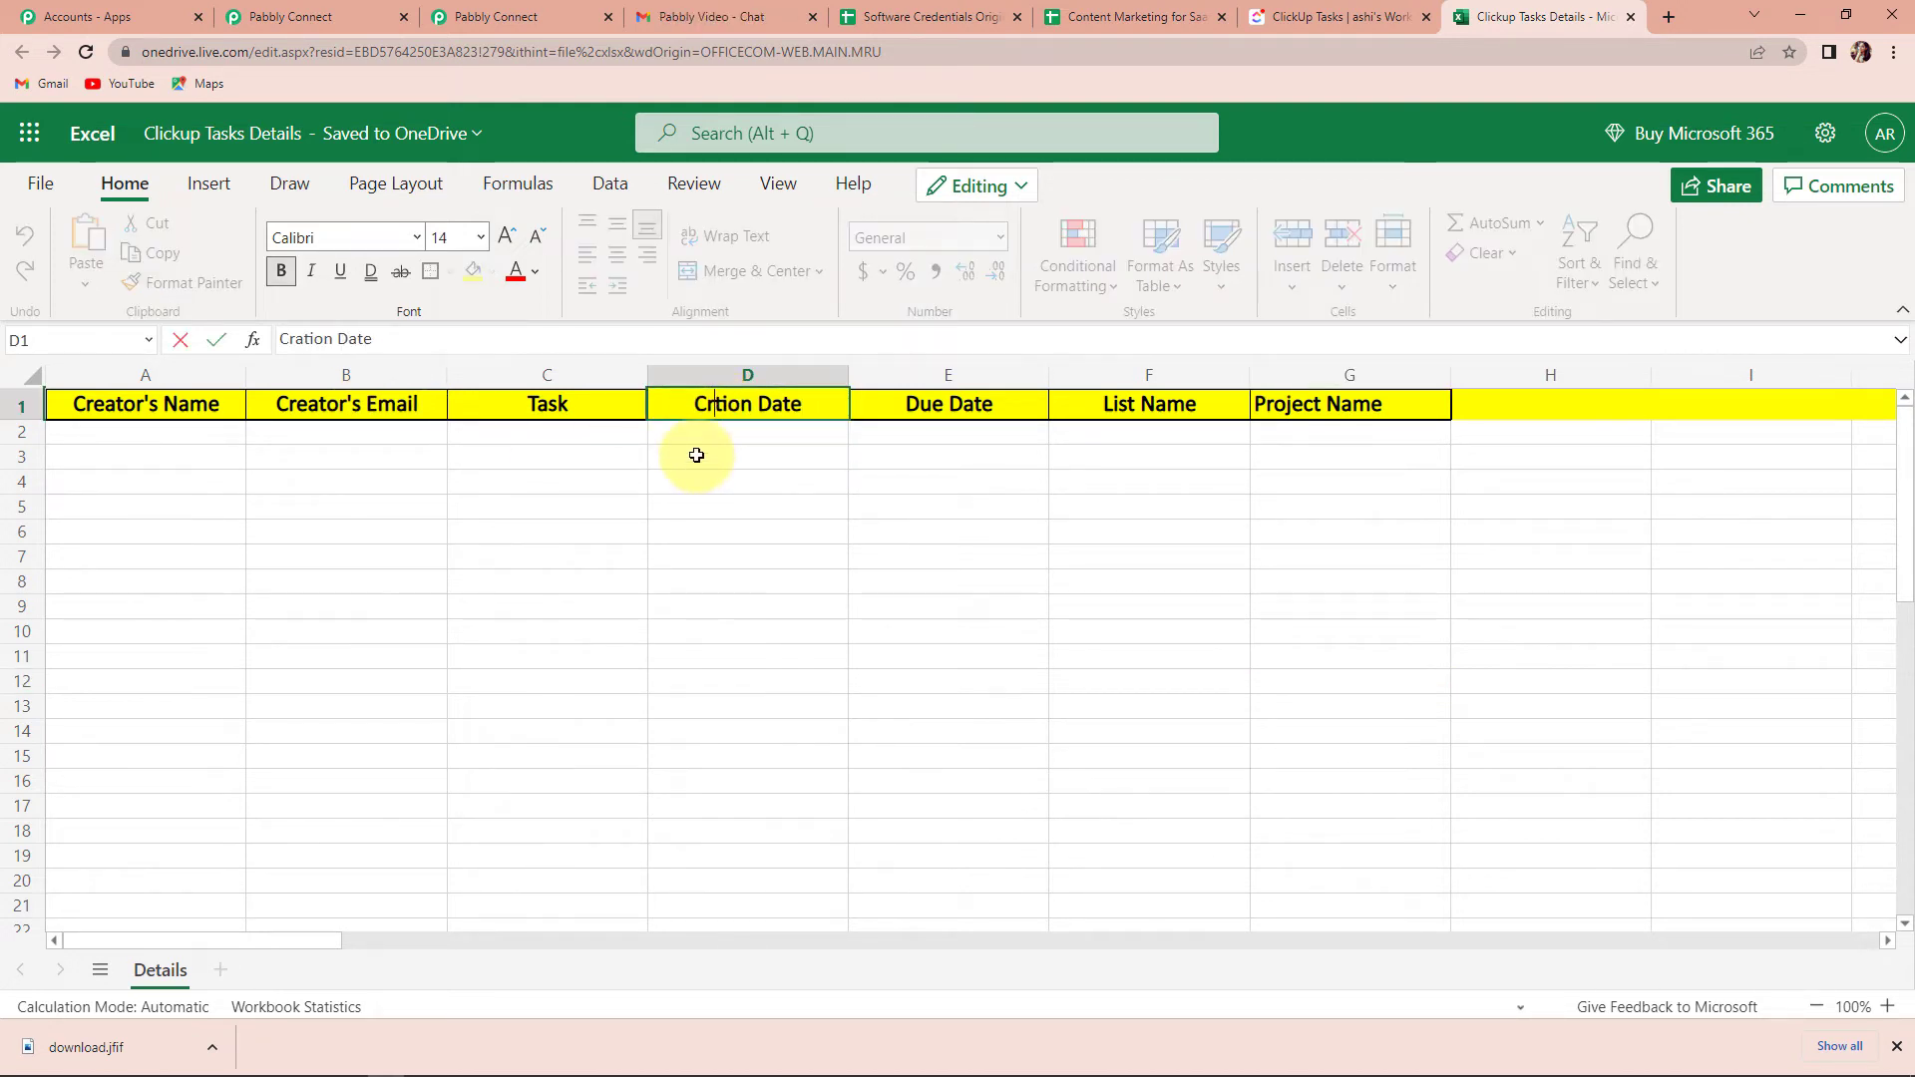
{"action": "type", "text": "rea"}
{"action": "left_click", "coordinate": [922, 758]}
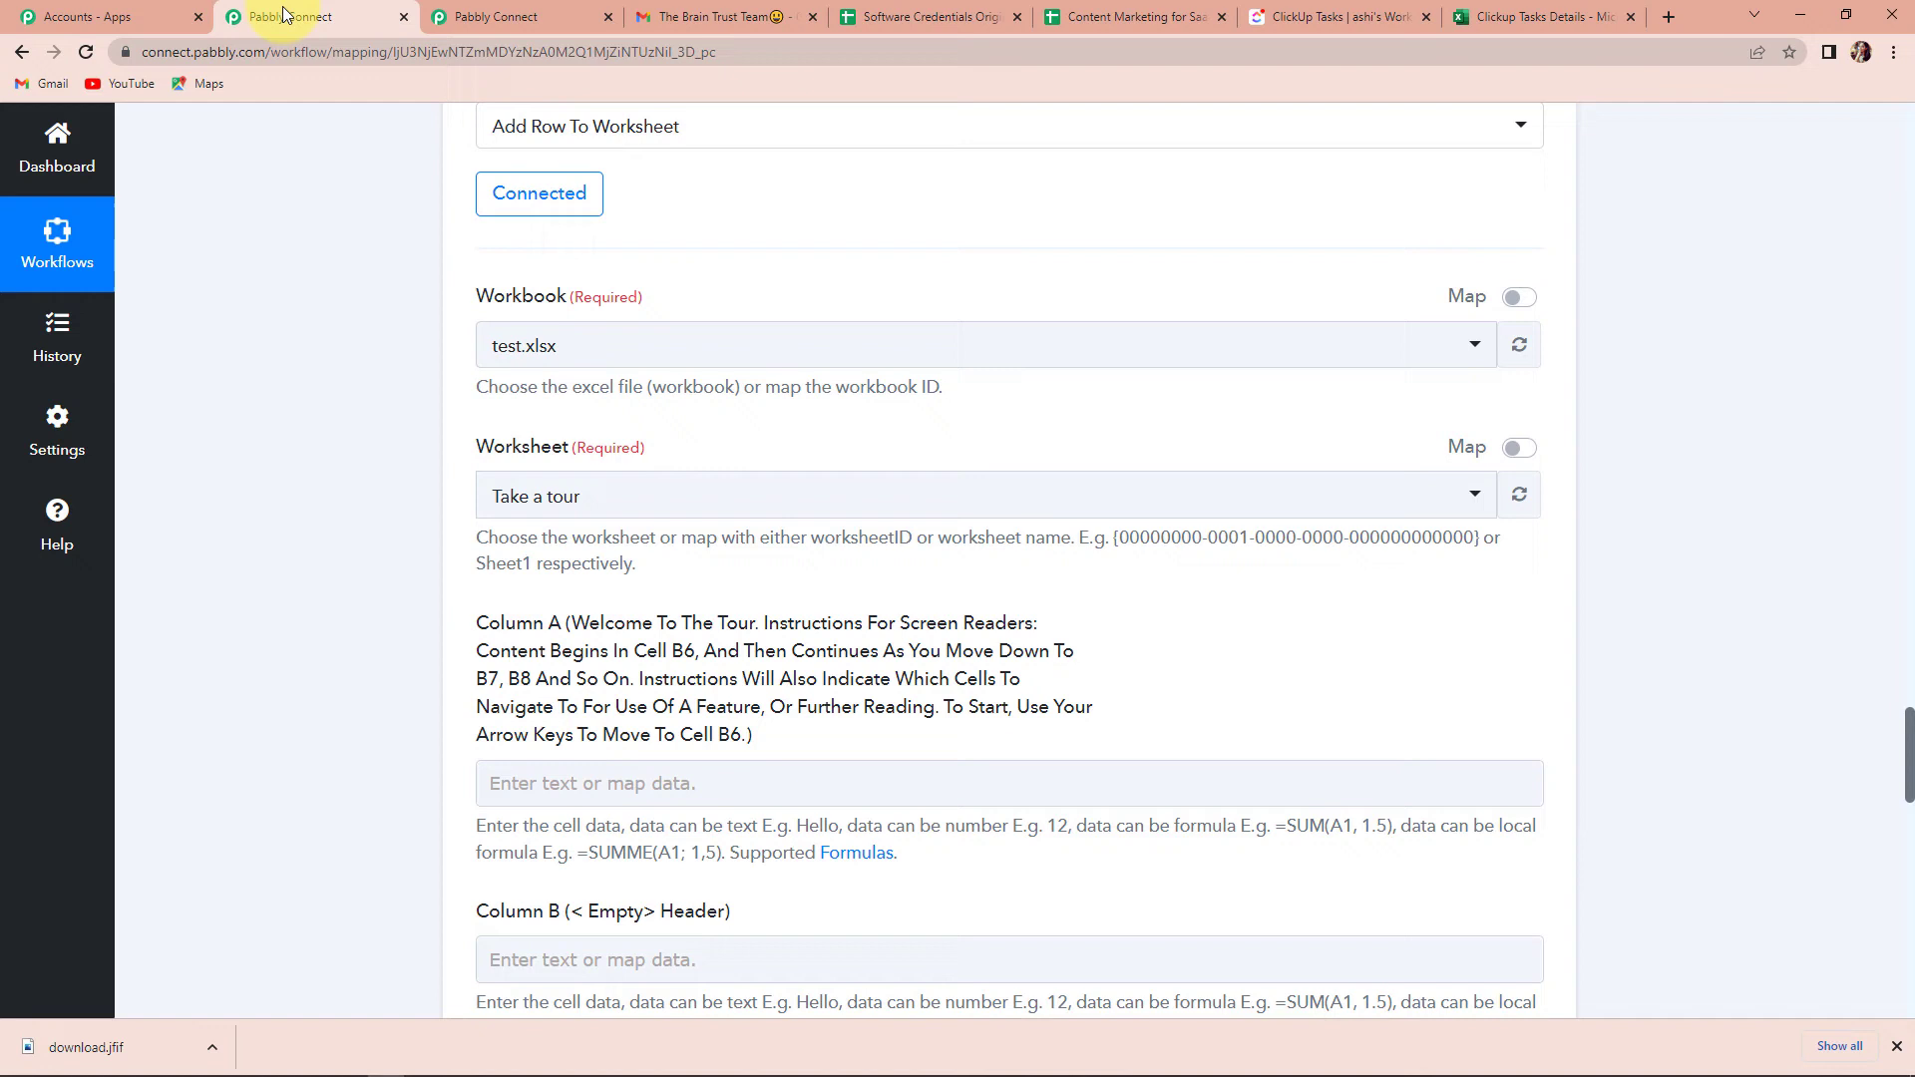
- Return to the Pabbly Connect workflow and select Clickup Tasks Details.xlsx as the workbook for the Excel action
{"action": "left_click", "coordinate": [299, 15]}
{"action": "left_click", "coordinate": [602, 356]}
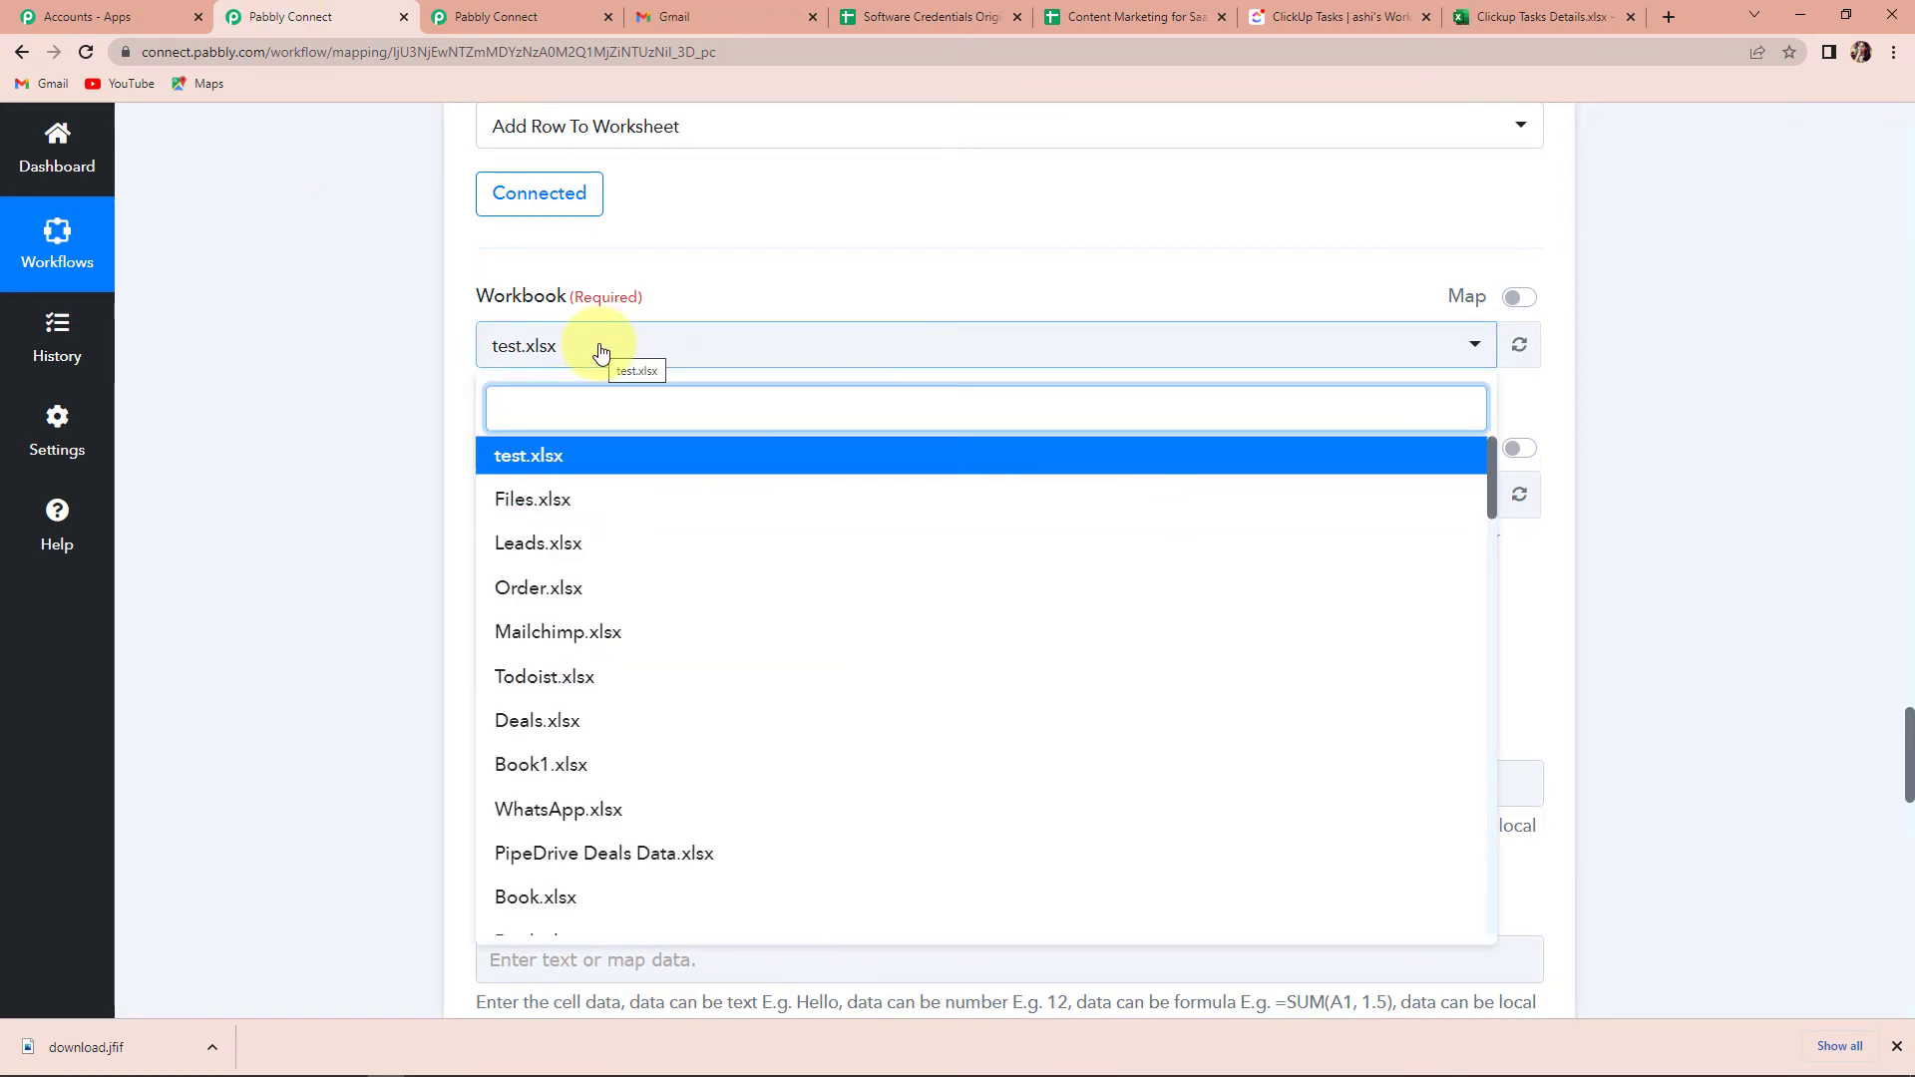
{"action": "type", "text": "clic"}
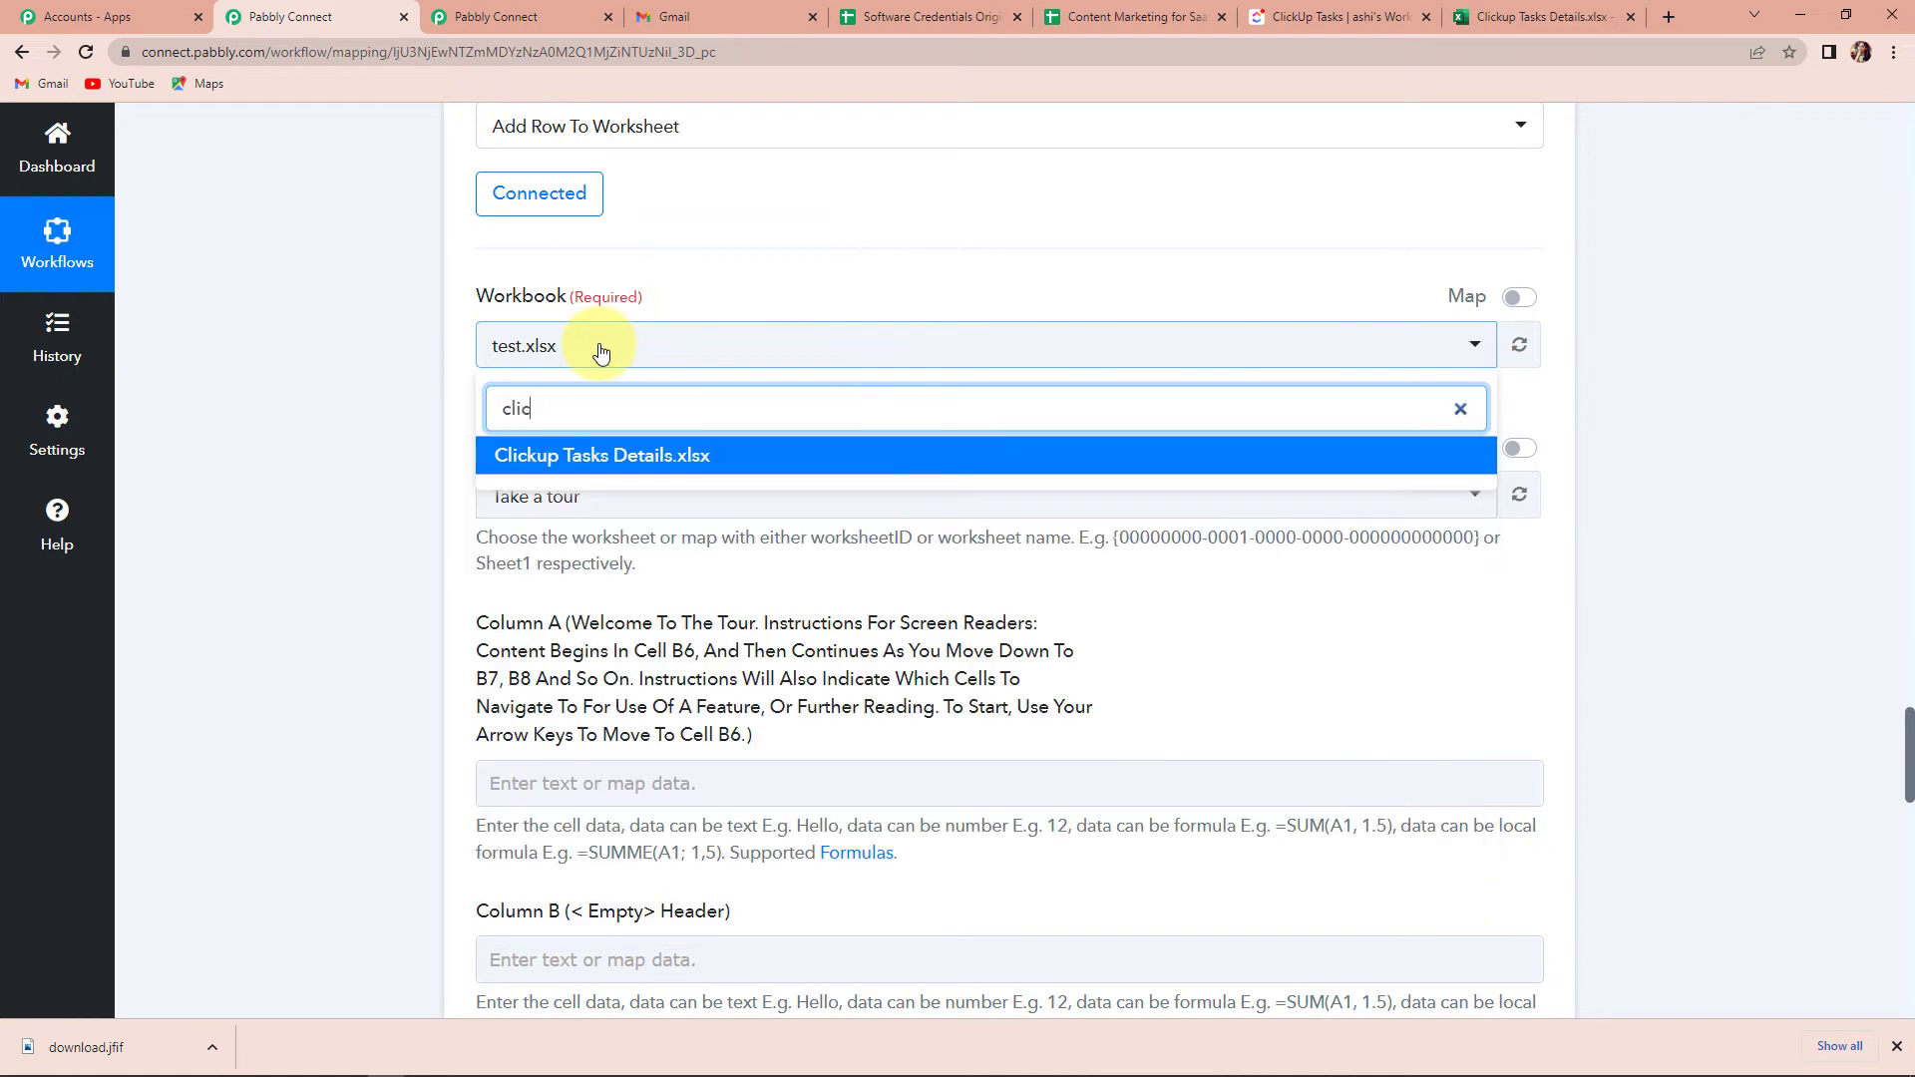
{"action": "left_click", "coordinate": [619, 456]}
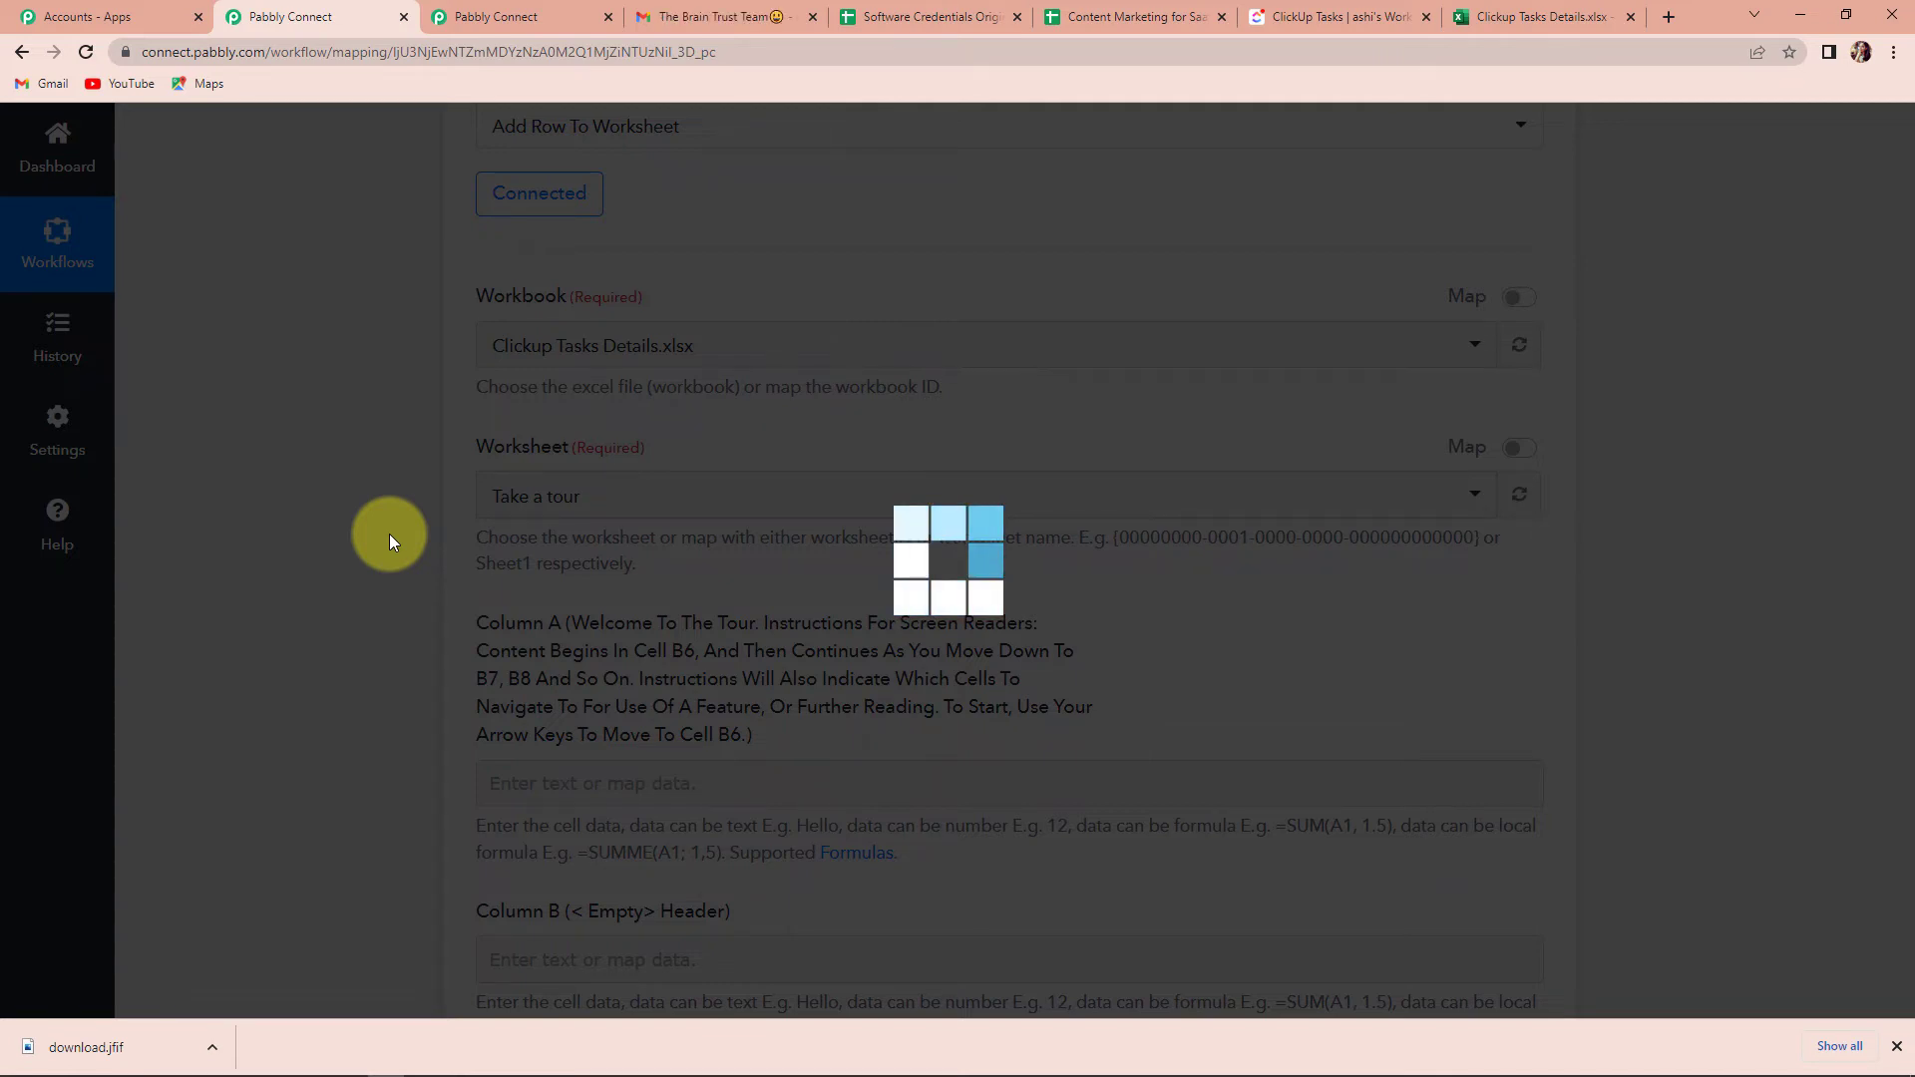
- Map Column A (Creator's Name) to Creator Username from the ClickUp New Task trigger
{"action": "scroll", "coordinate": [389, 542], "scroll_direction": "down", "scroll_amount": 3}
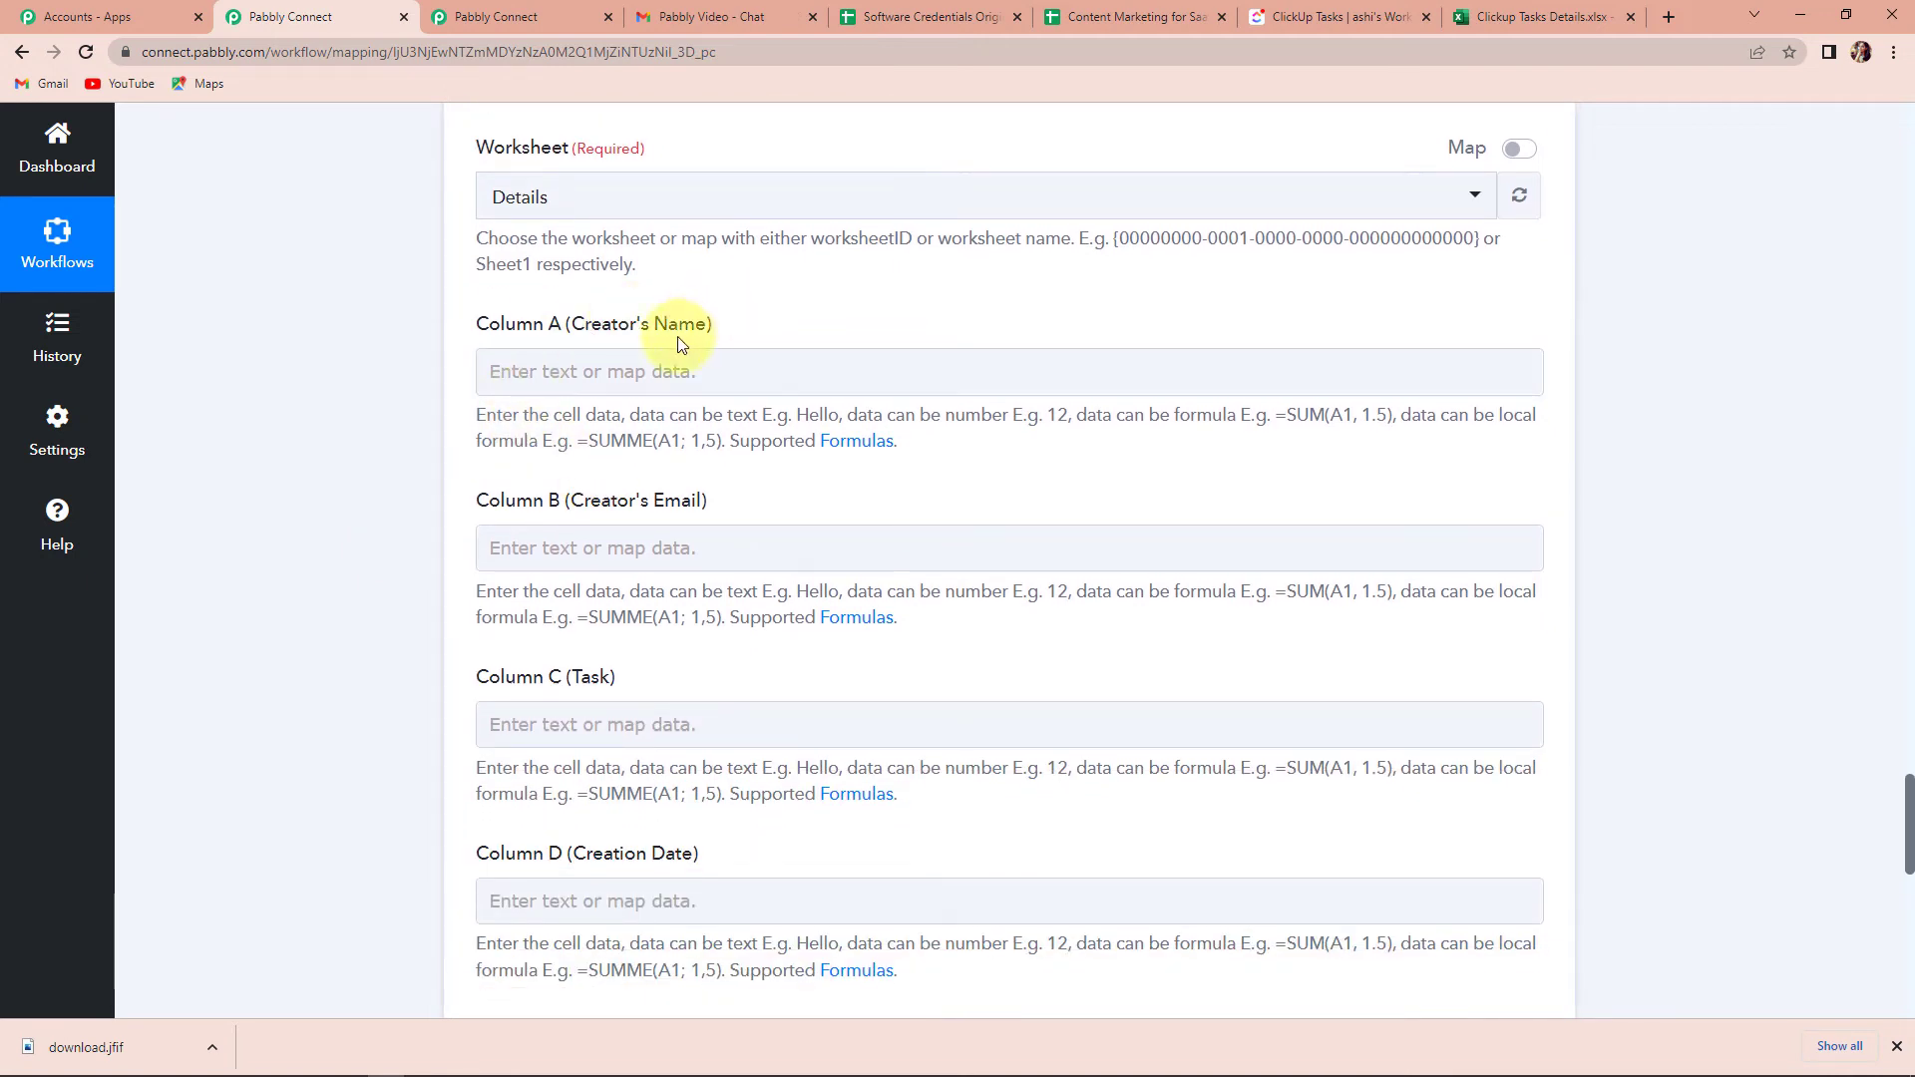
{"action": "left_click", "coordinate": [612, 379]}
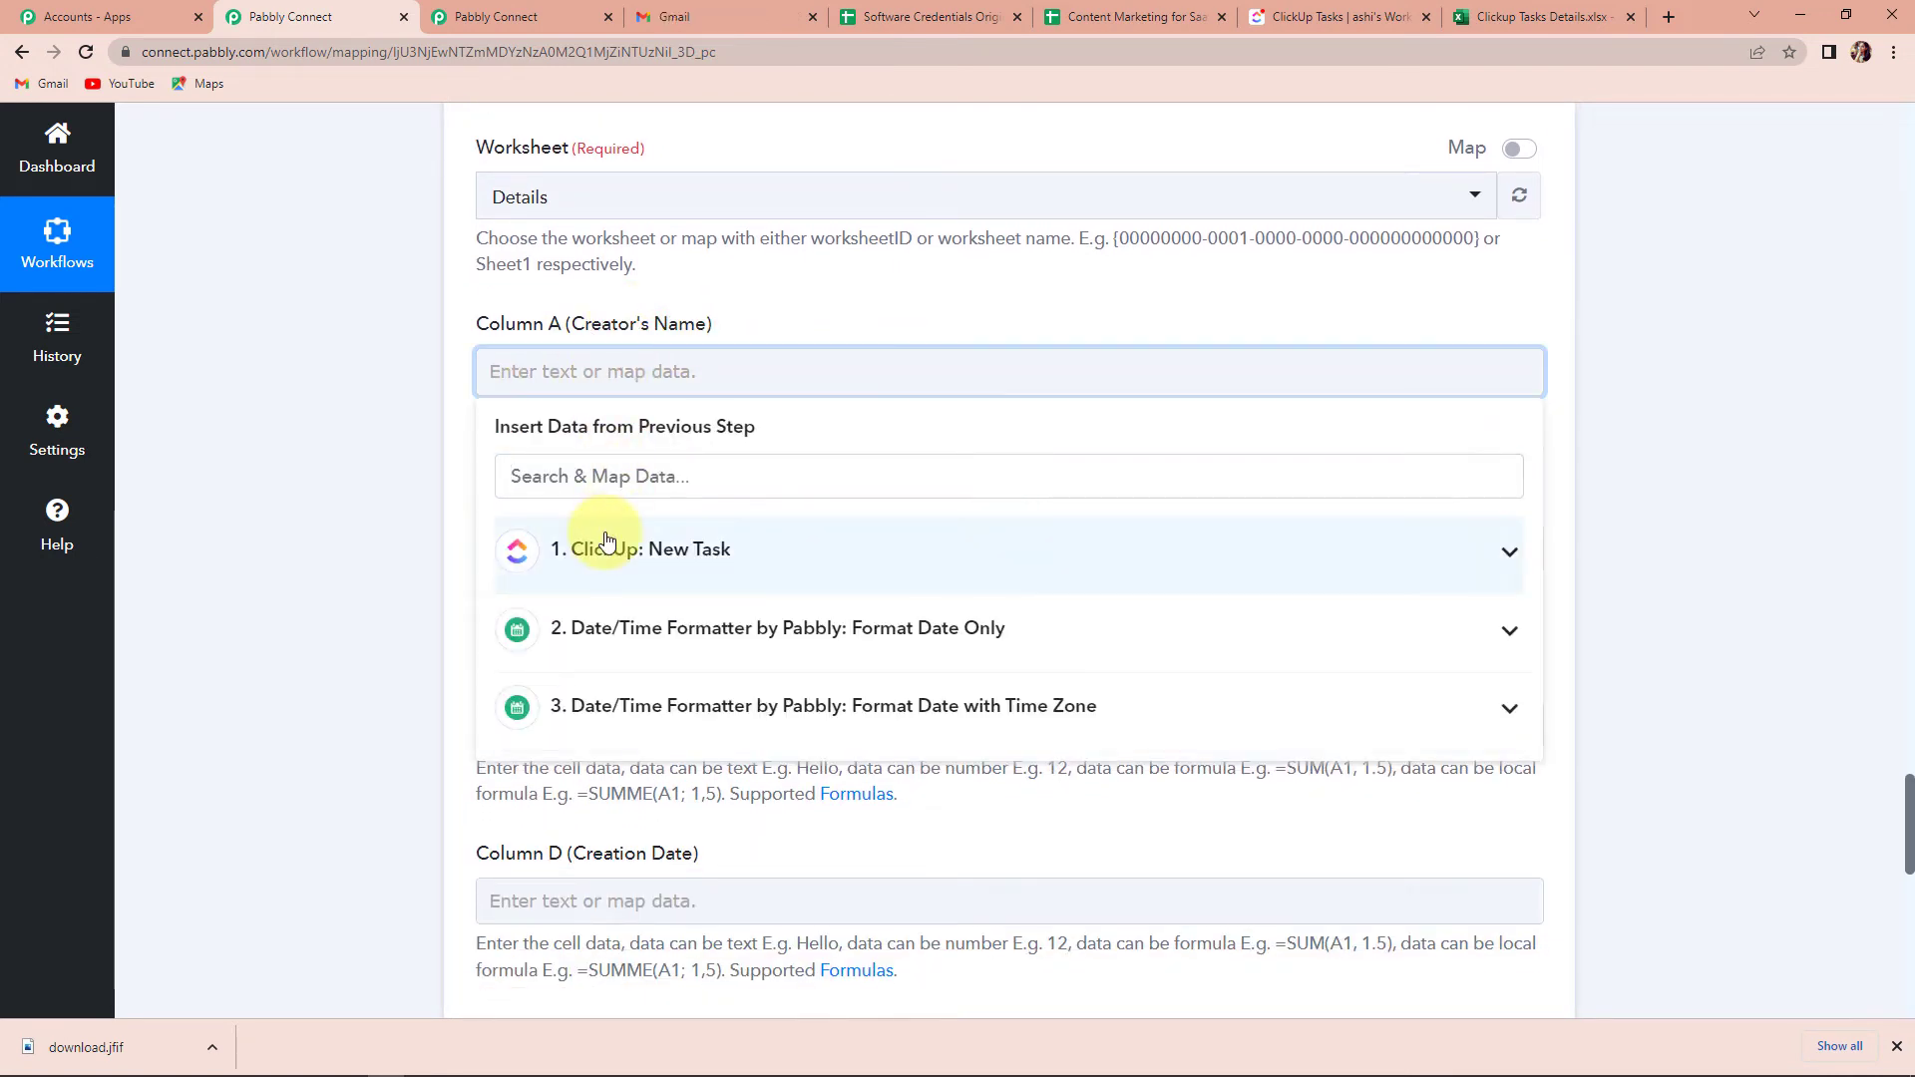
{"action": "left_click", "coordinate": [606, 550]}
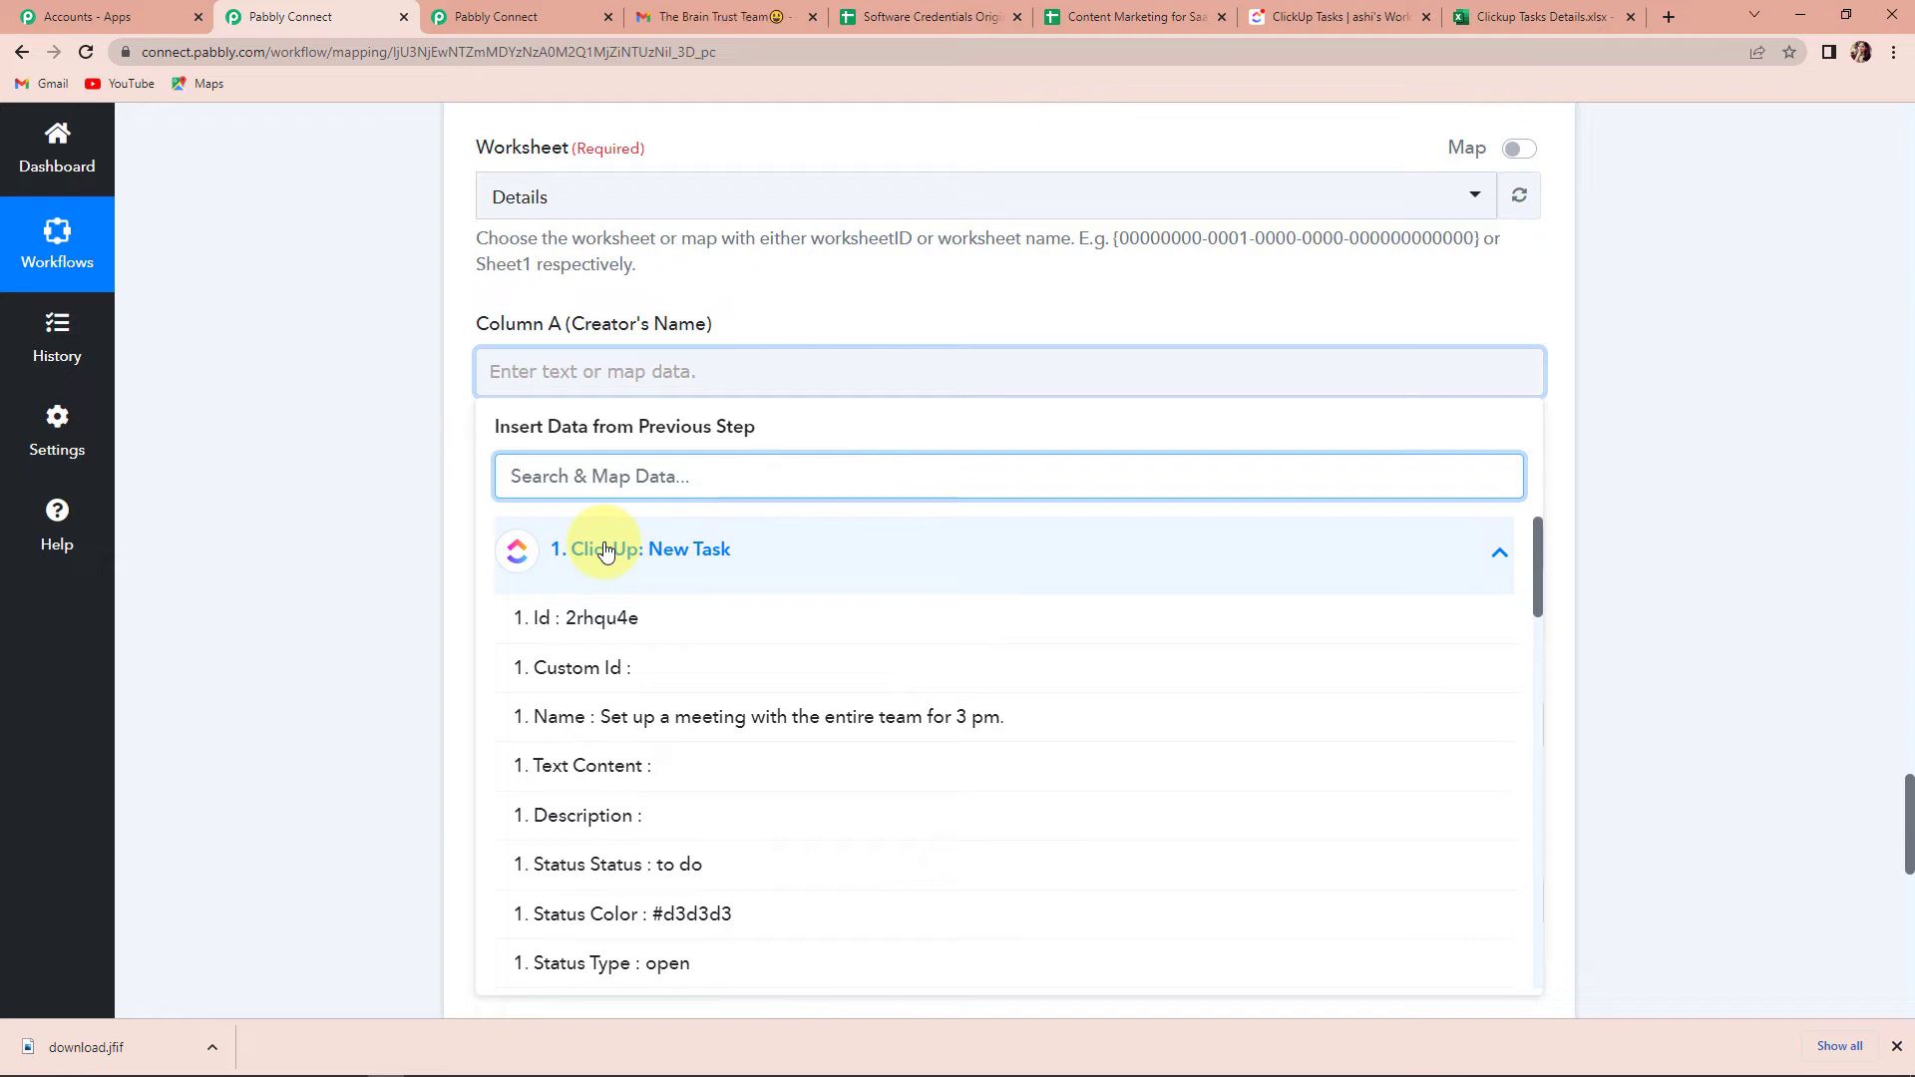
{"action": "type", "text": "crea"}
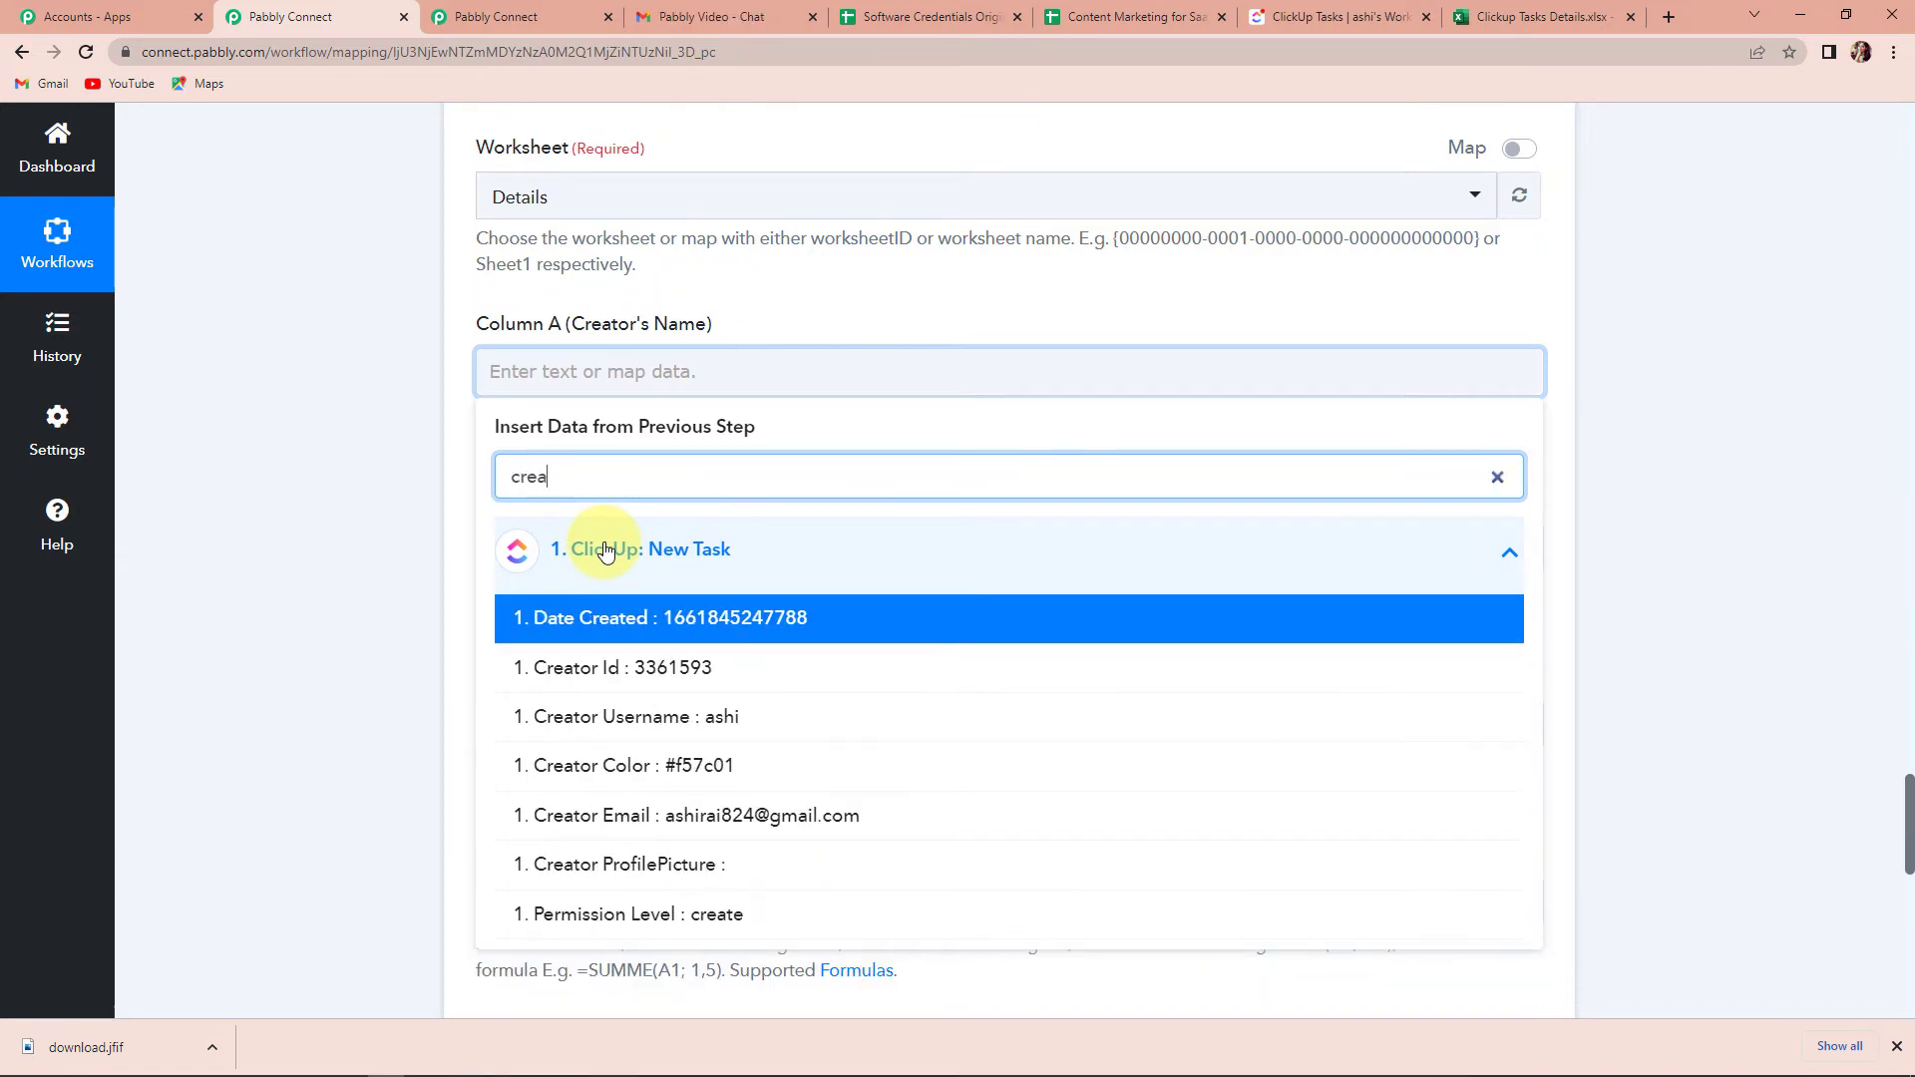
{"action": "left_click", "coordinate": [735, 717]}
- Map Column B (Creator's Email) to Creator Email from the ClickUp New Task trigger
{"action": "scroll", "coordinate": [429, 519], "scroll_direction": "down", "scroll_amount": 1}
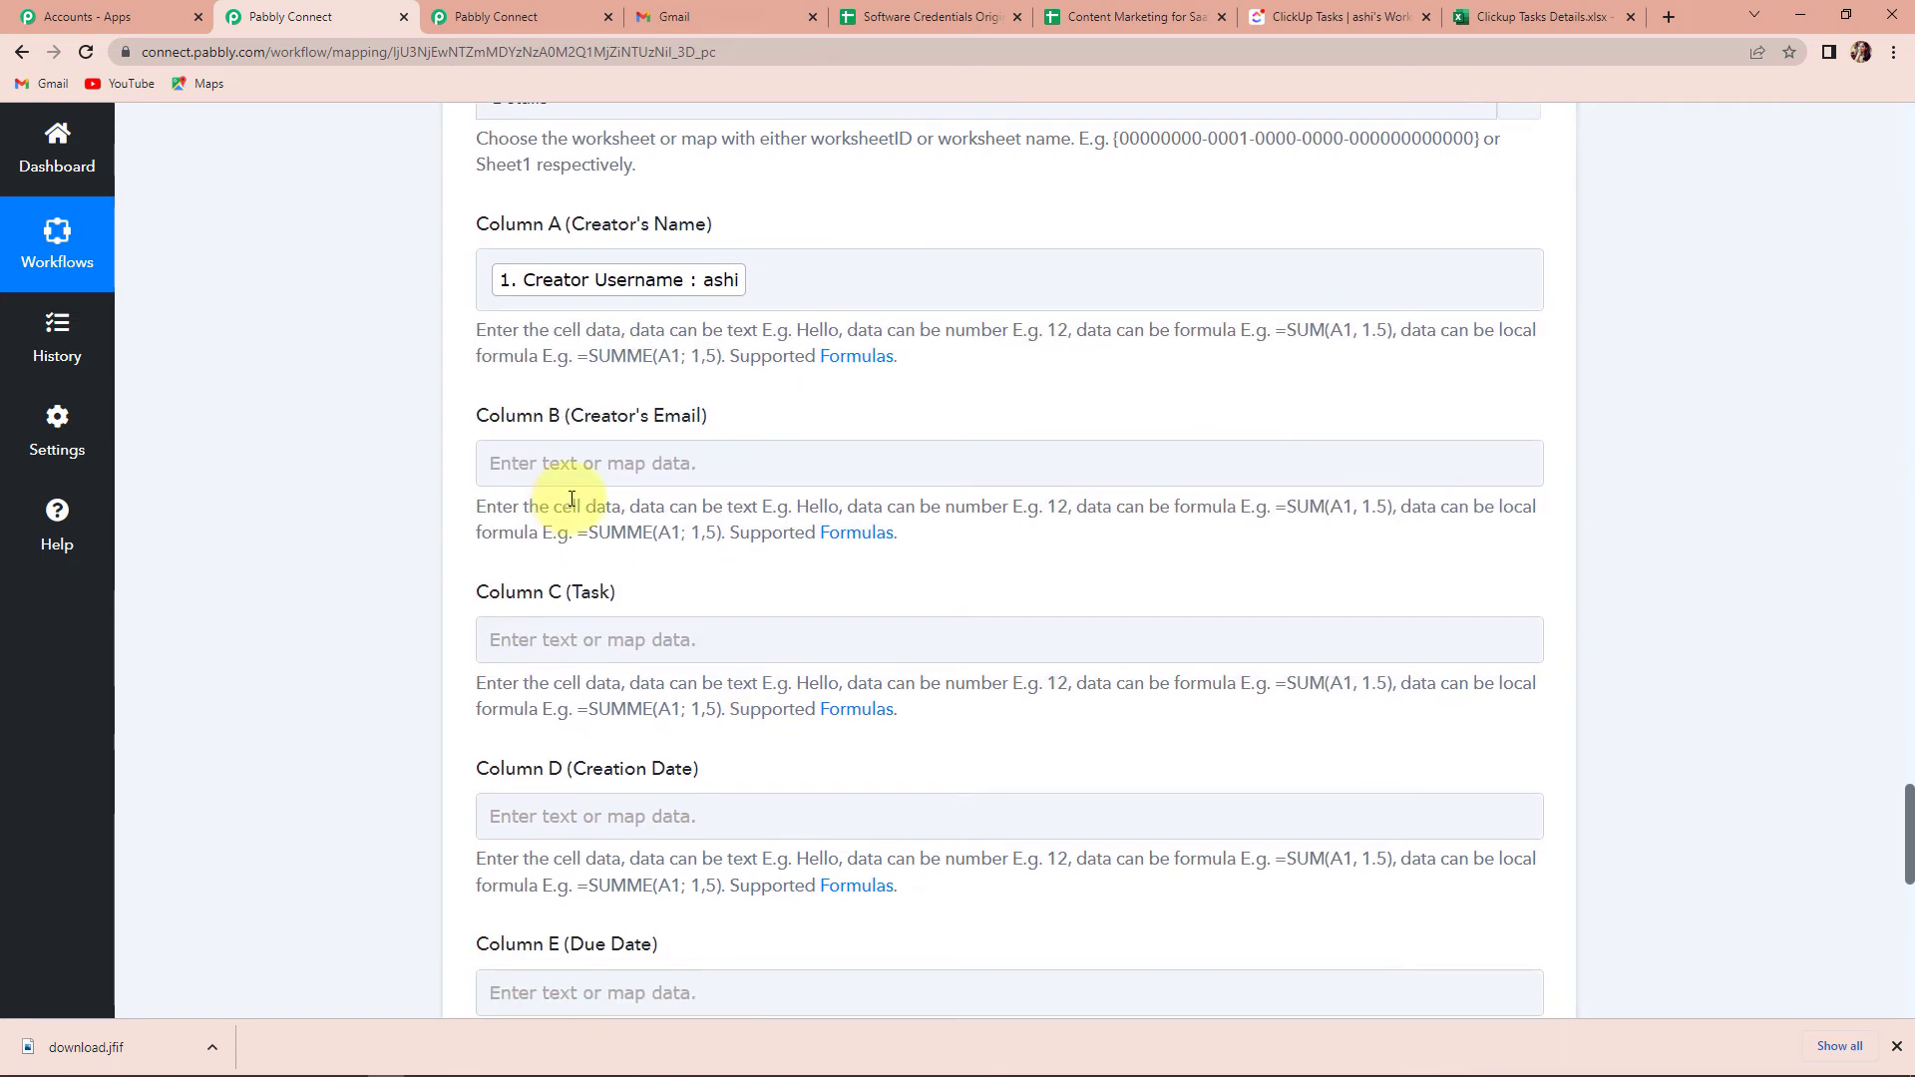
{"action": "left_click", "coordinate": [631, 460]}
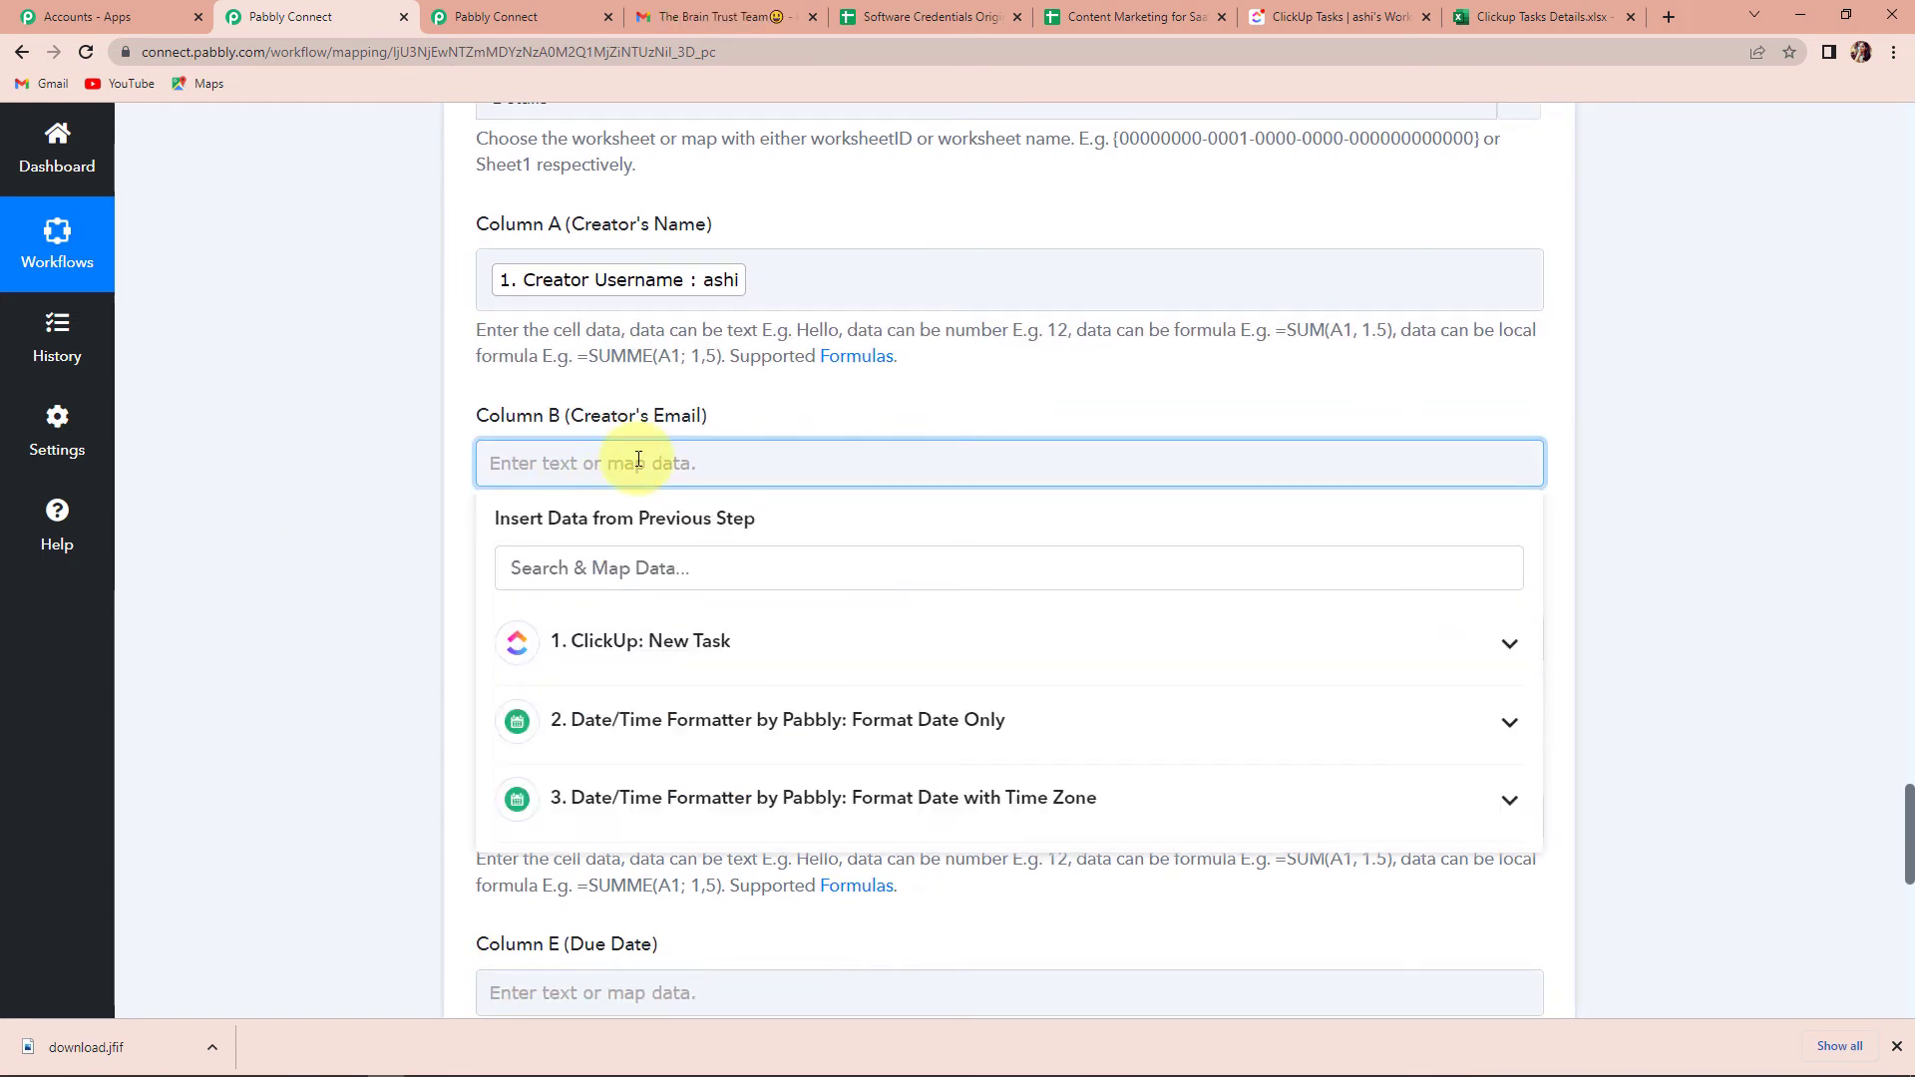
{"action": "left_click", "coordinate": [701, 640]}
{"action": "type", "text": "em"}
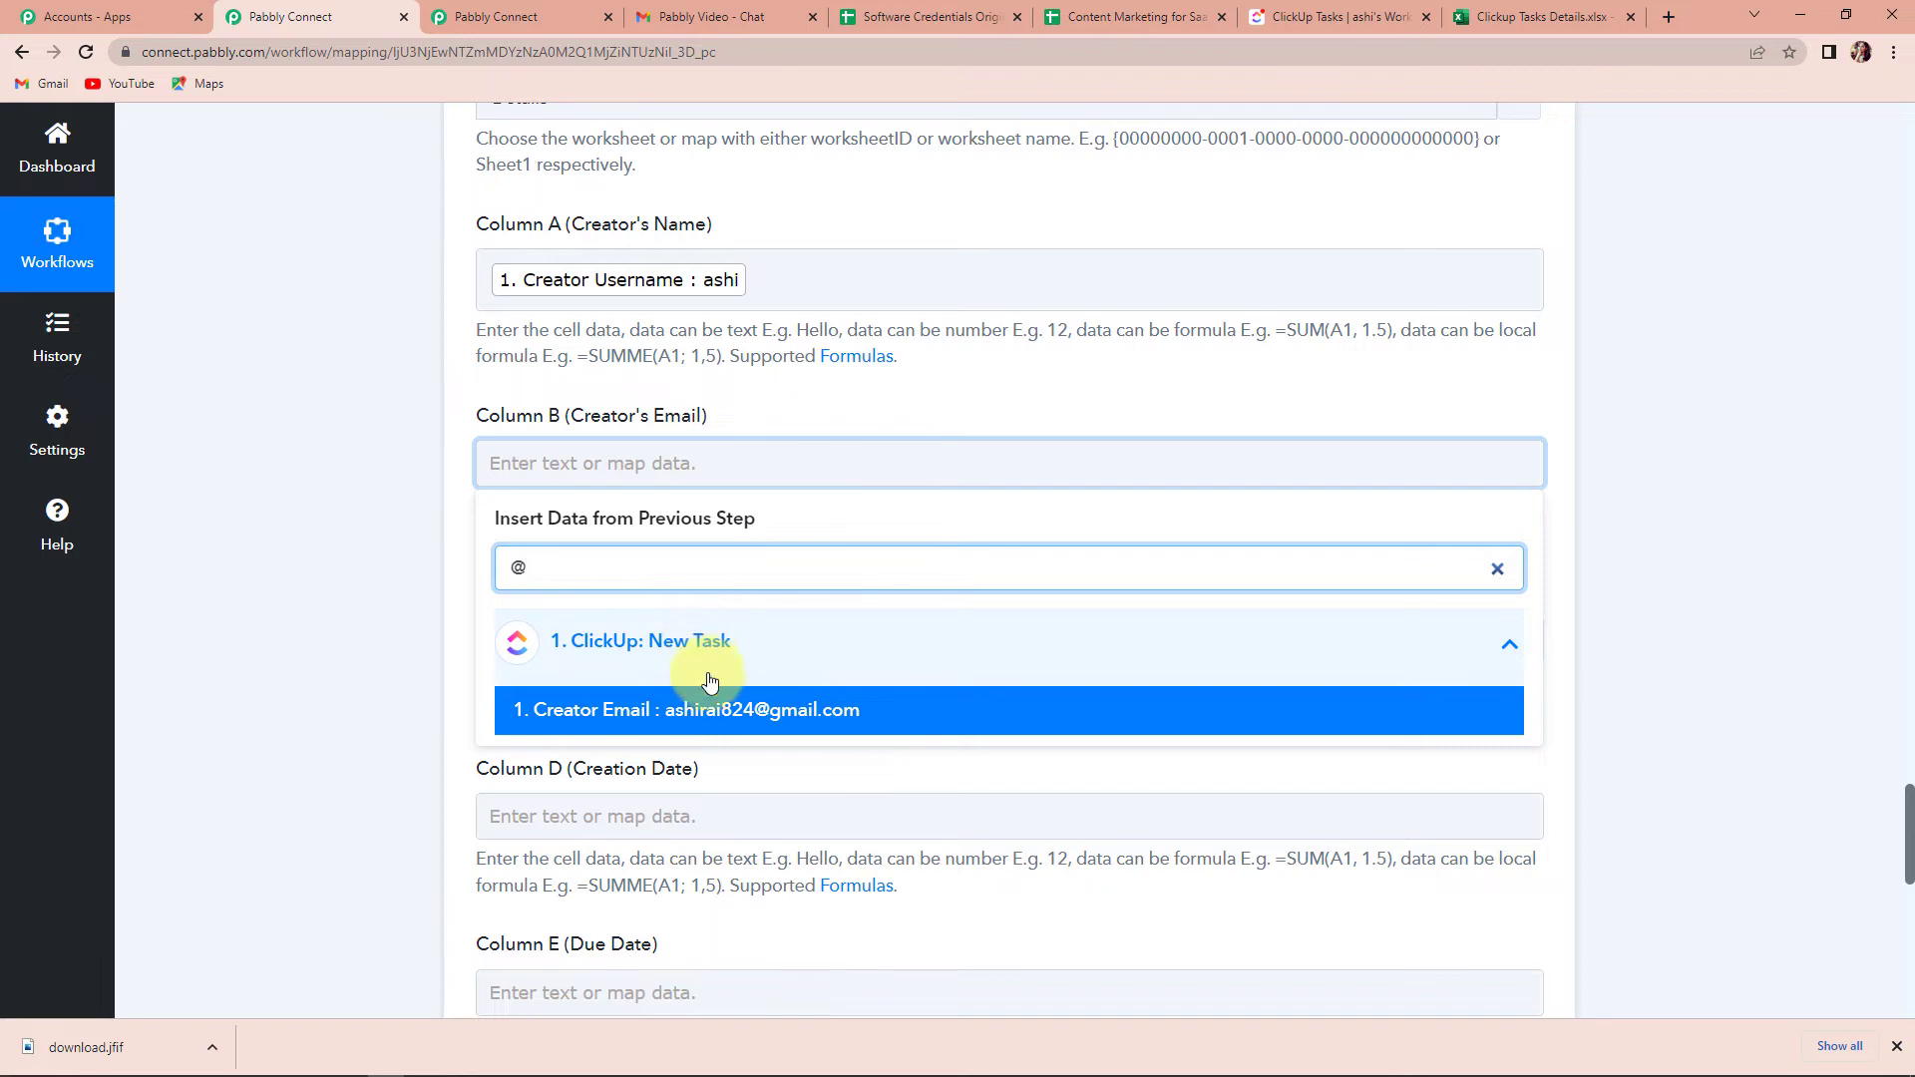
{"action": "left_click", "coordinate": [735, 718]}
{"action": "scroll", "coordinate": [419, 653], "scroll_direction": "down", "scroll_amount": 3}
{"action": "left_click", "coordinate": [397, 612]}
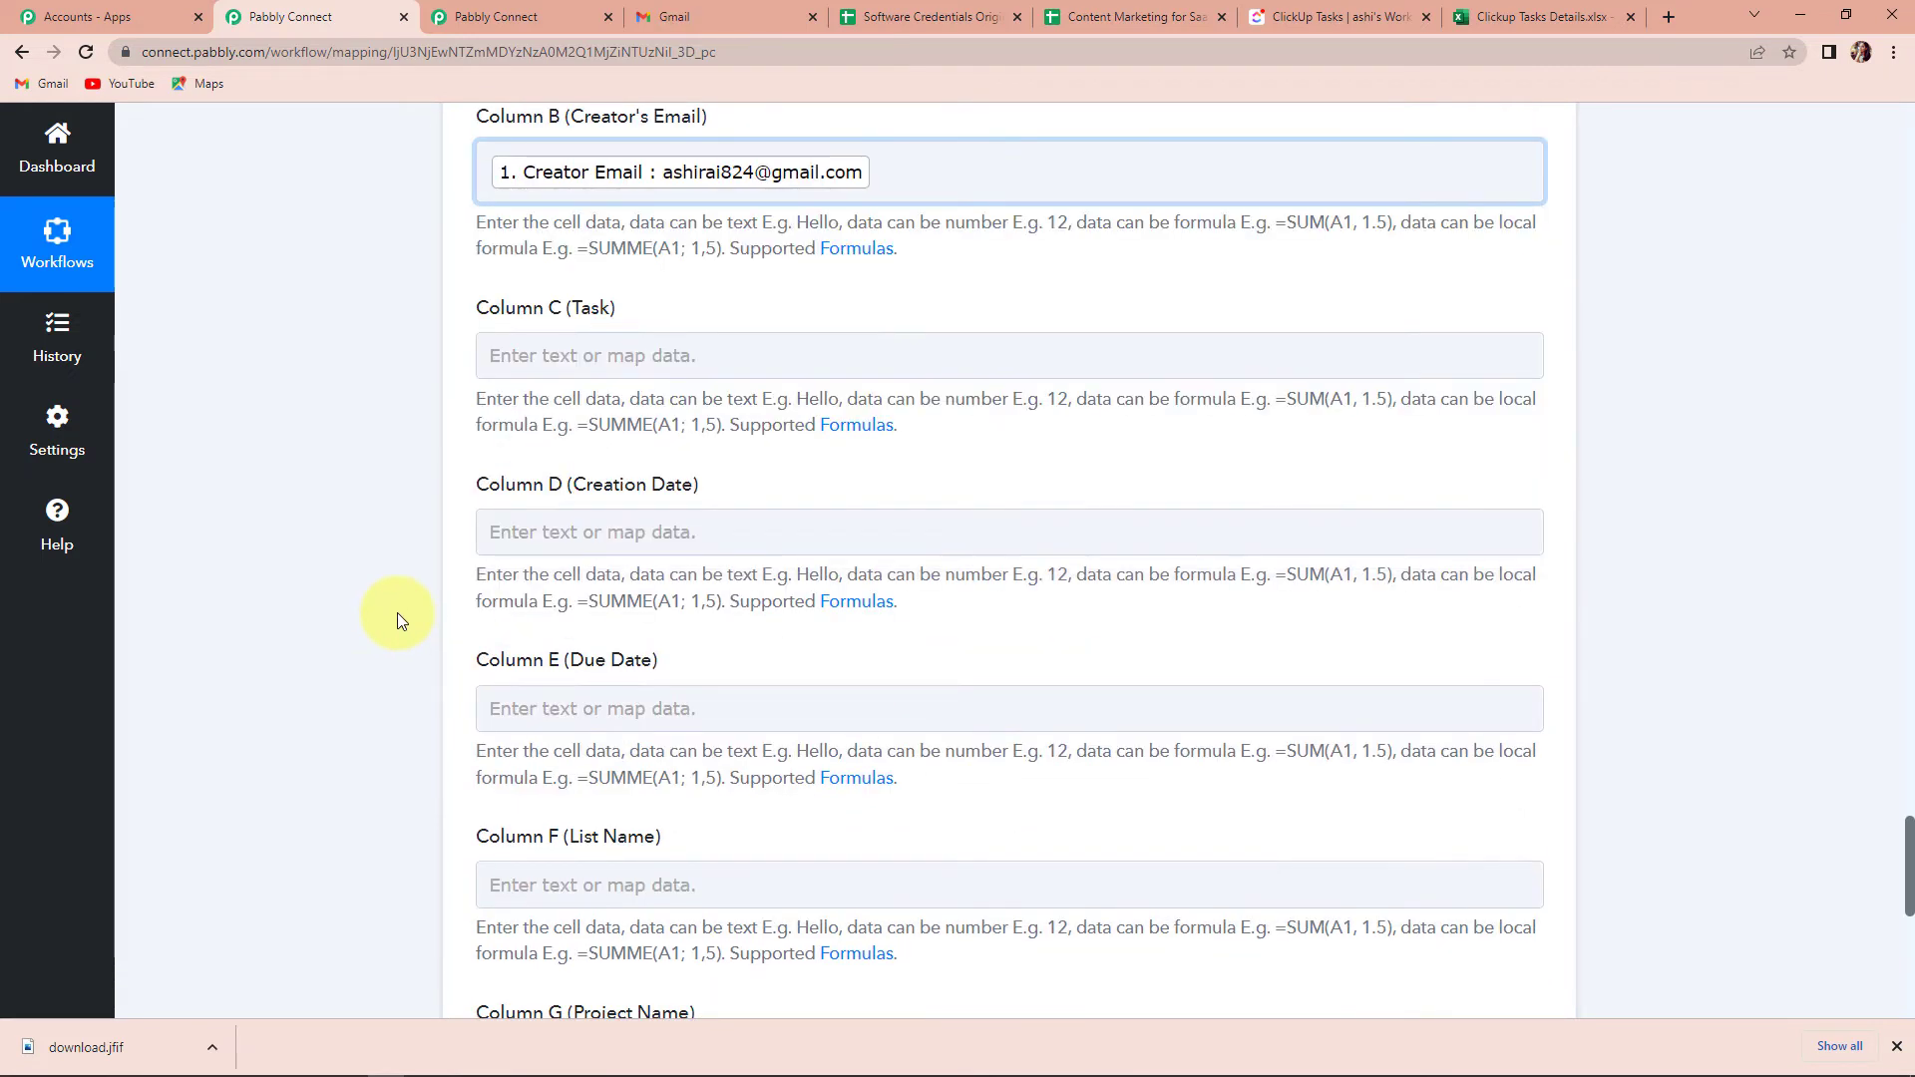
- Map Column C (Task) to the task Name from the ClickUp New Task trigger
{"action": "left_click", "coordinate": [621, 340]}
{"action": "left_click", "coordinate": [654, 535]}
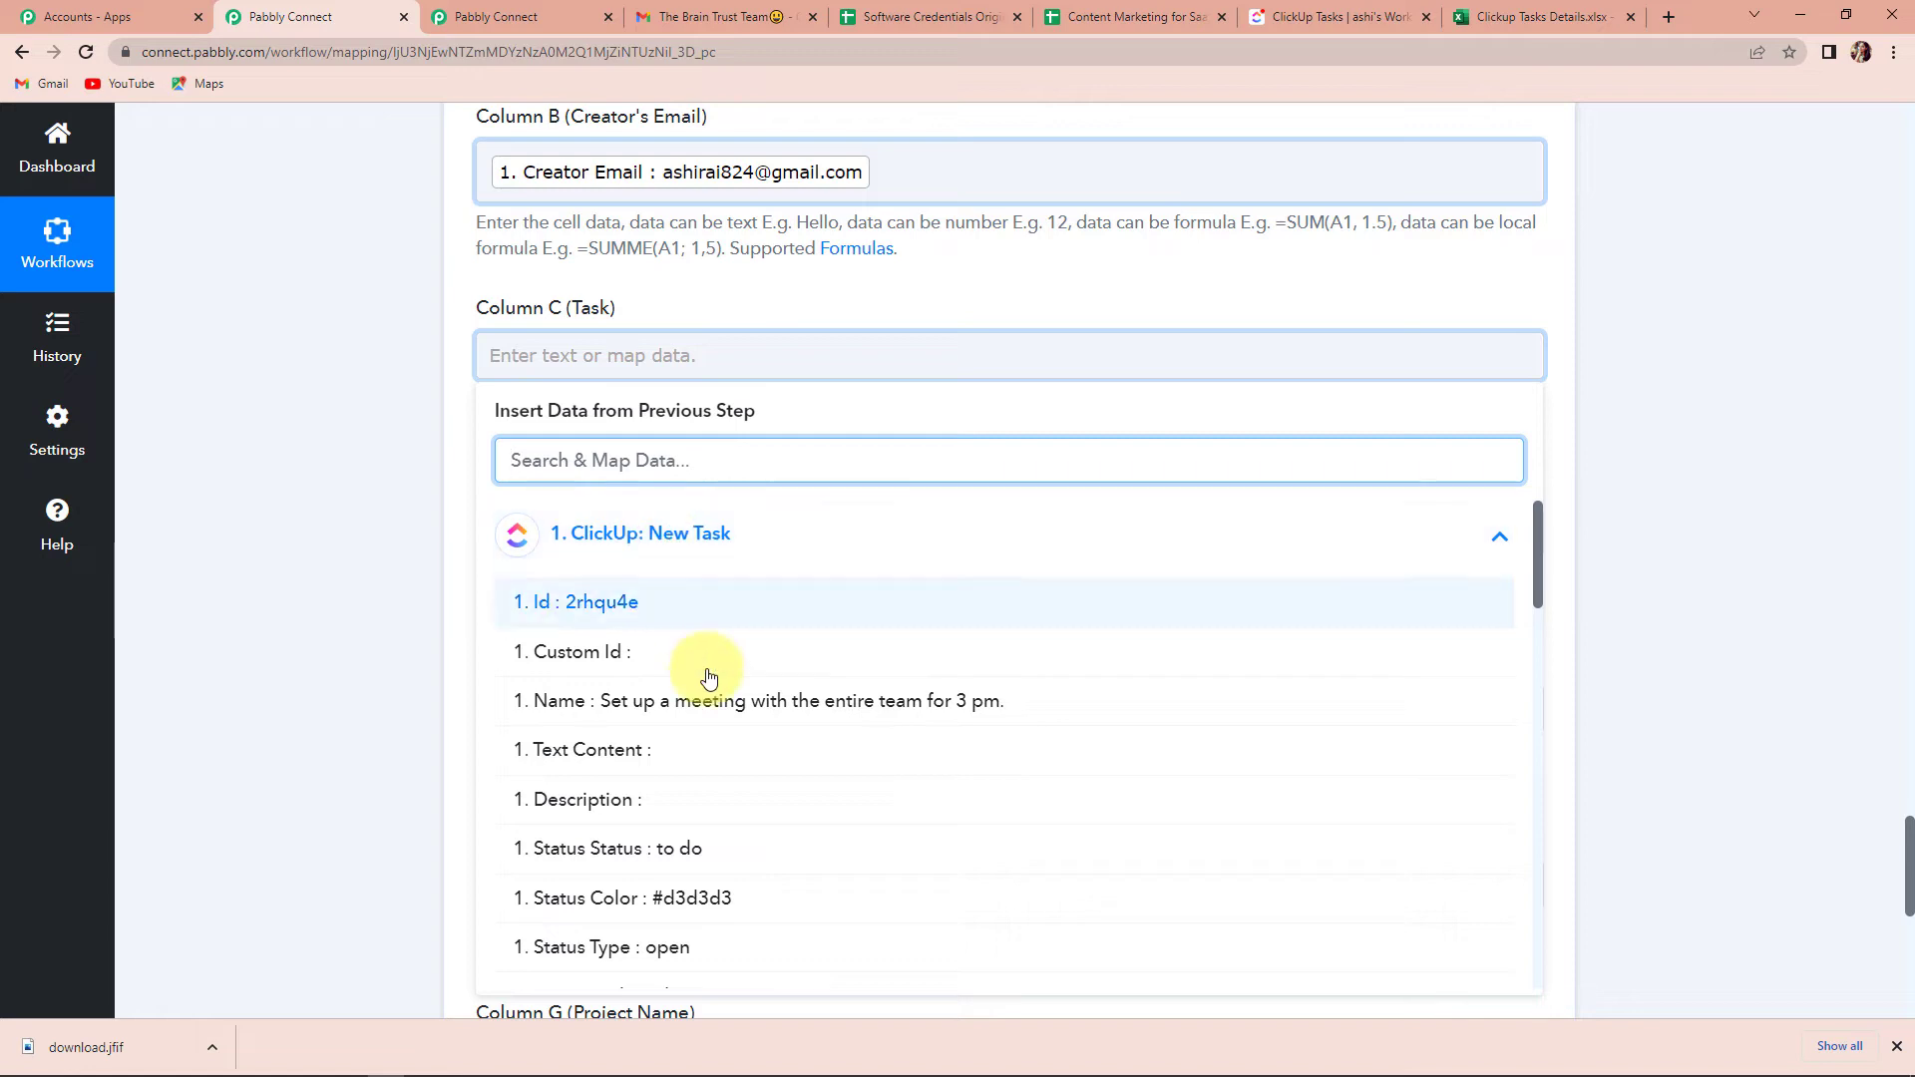
{"action": "left_click", "coordinate": [1020, 706]}
{"action": "left_click", "coordinate": [331, 522]}
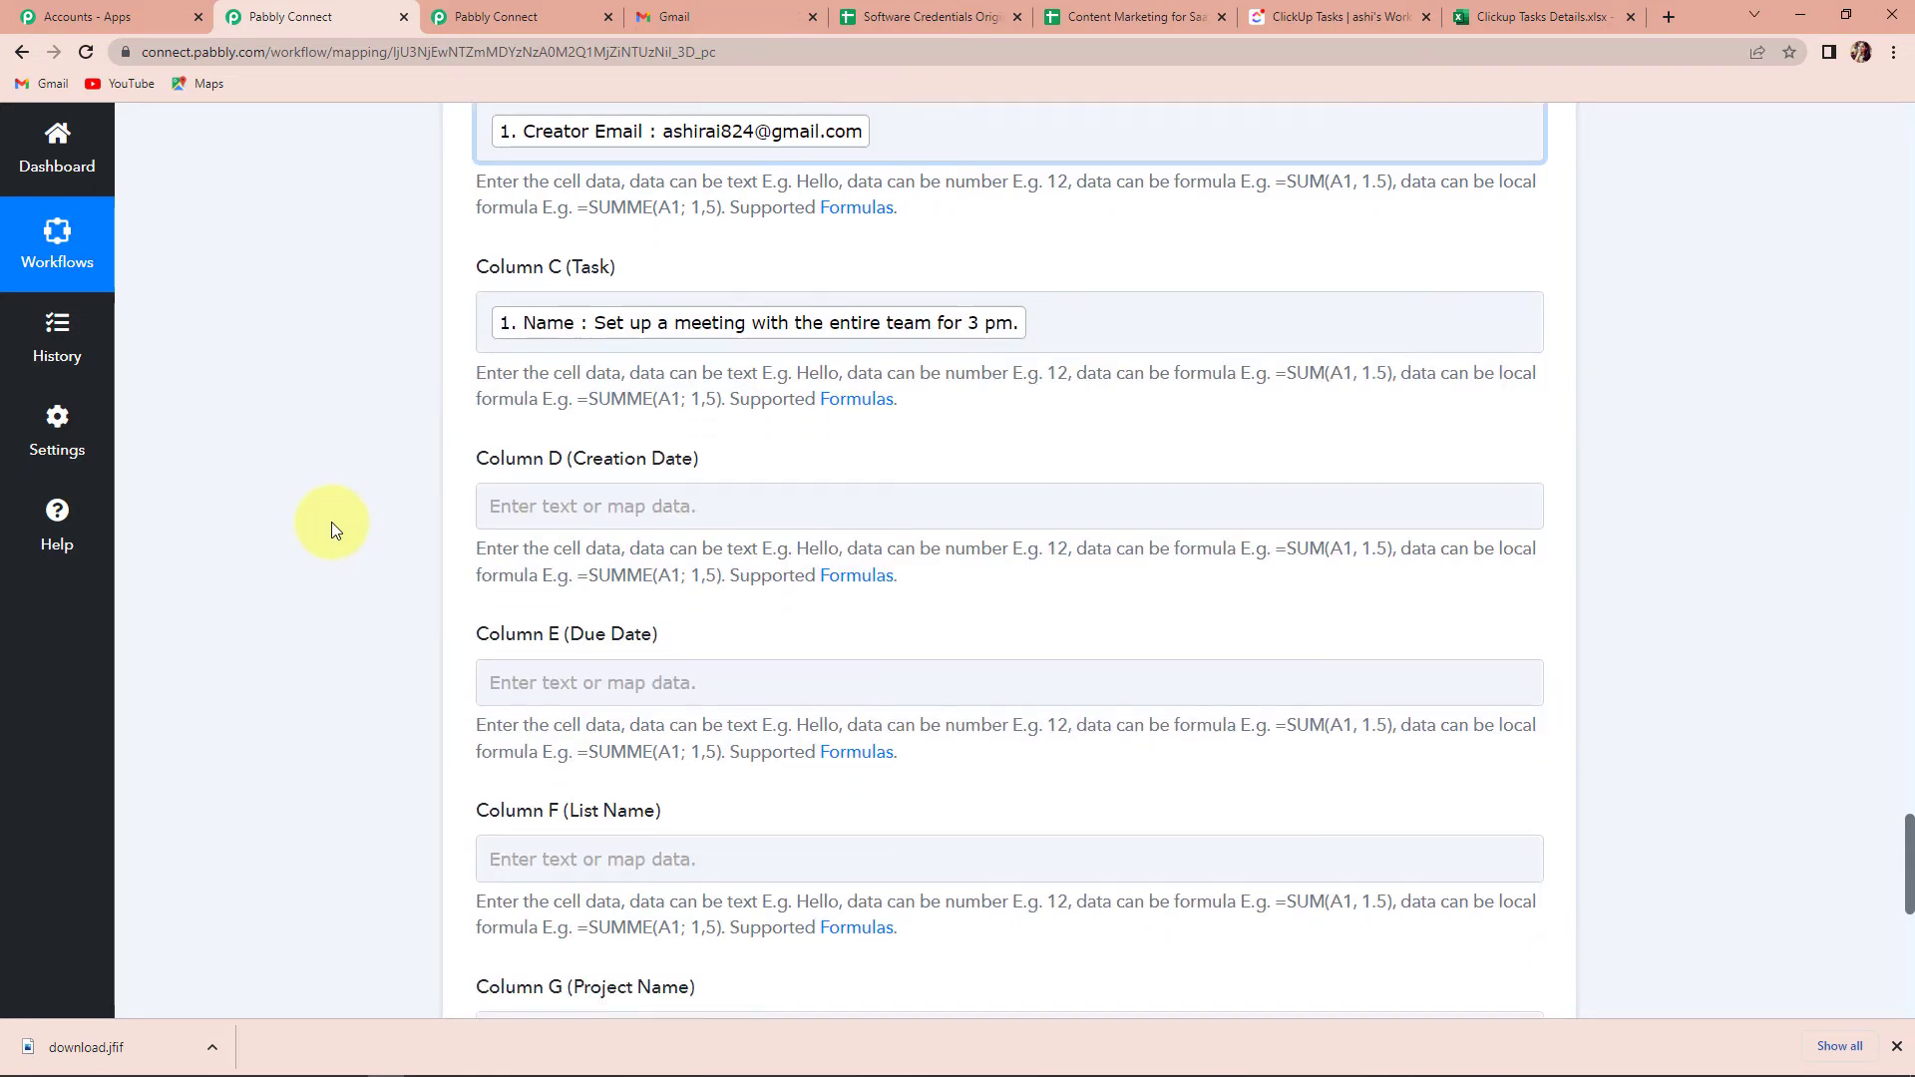
- Map Column D (Creation Date) to the Result of the step 2 Format Date Only formatter
{"action": "scroll", "coordinate": [331, 522], "scroll_direction": "down", "scroll_amount": 2}
{"action": "left_click", "coordinate": [612, 339]}
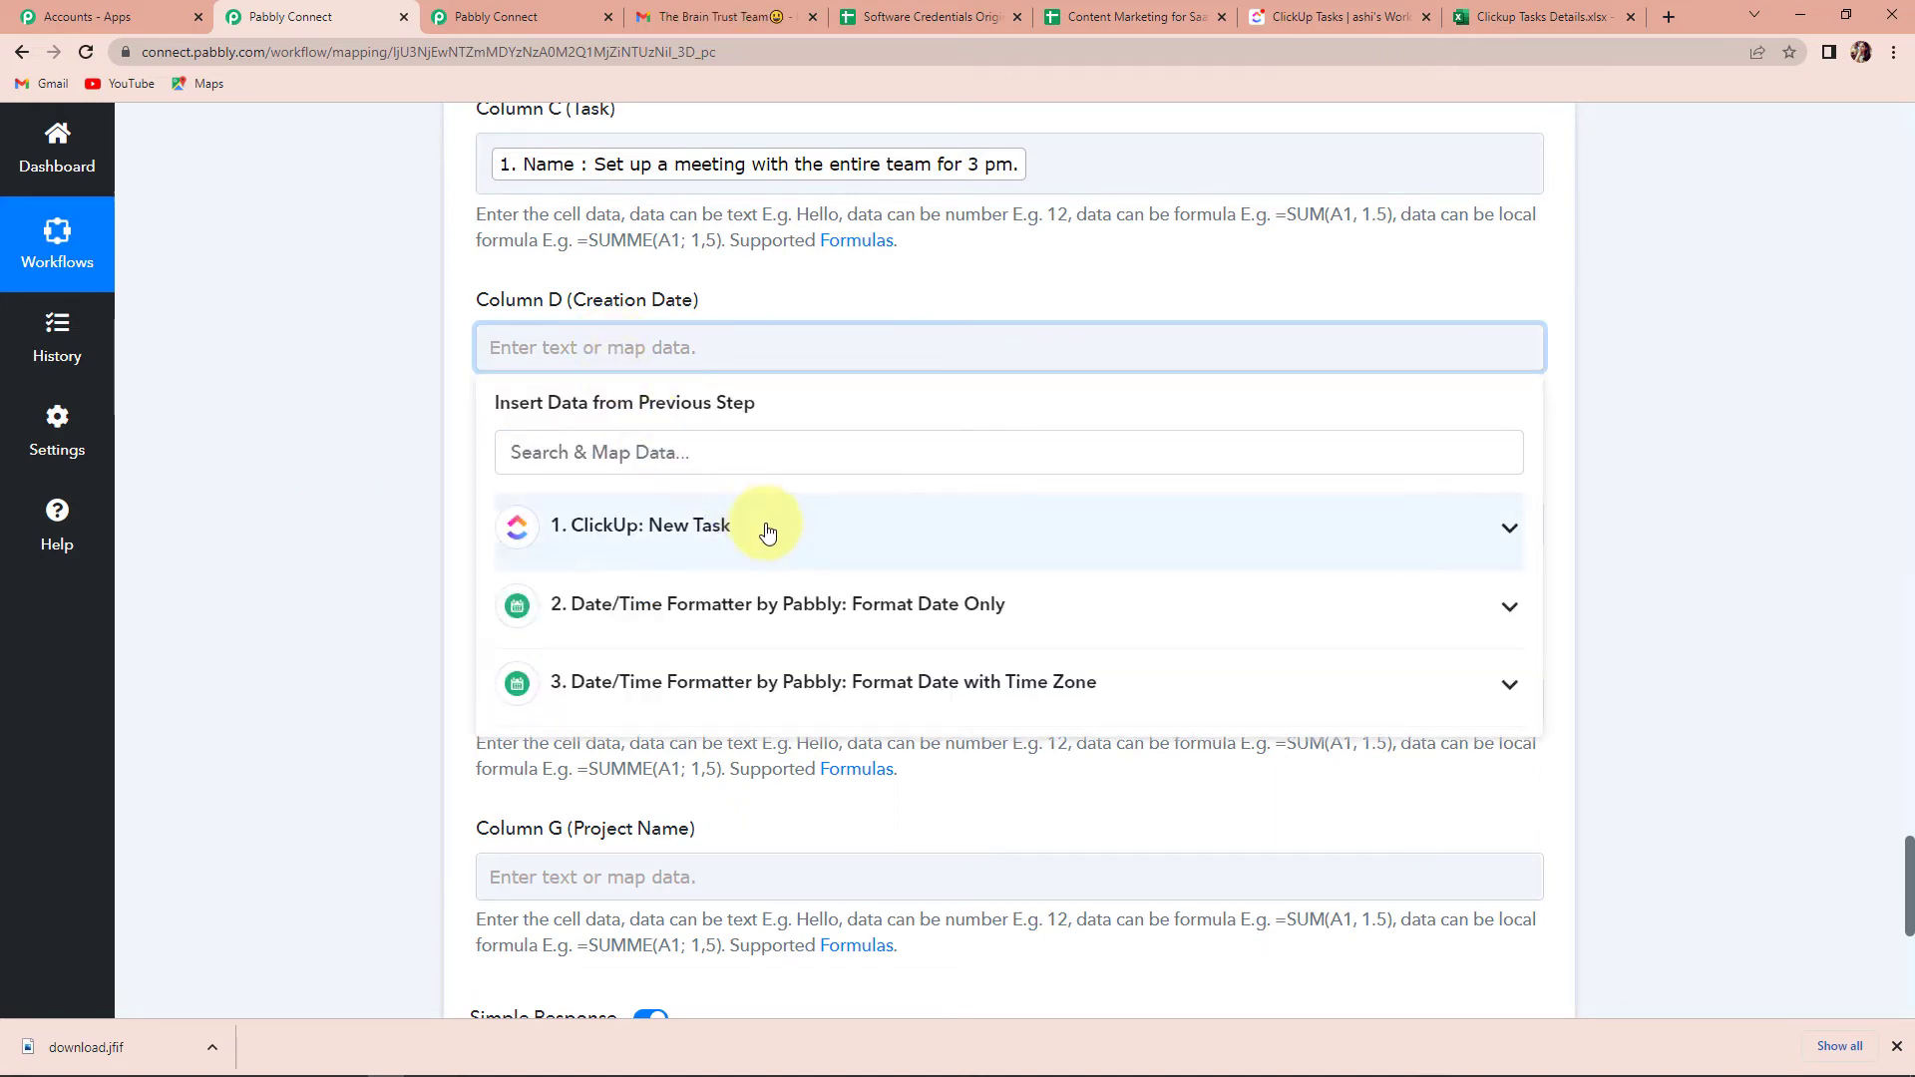
{"action": "left_click", "coordinate": [619, 603]}
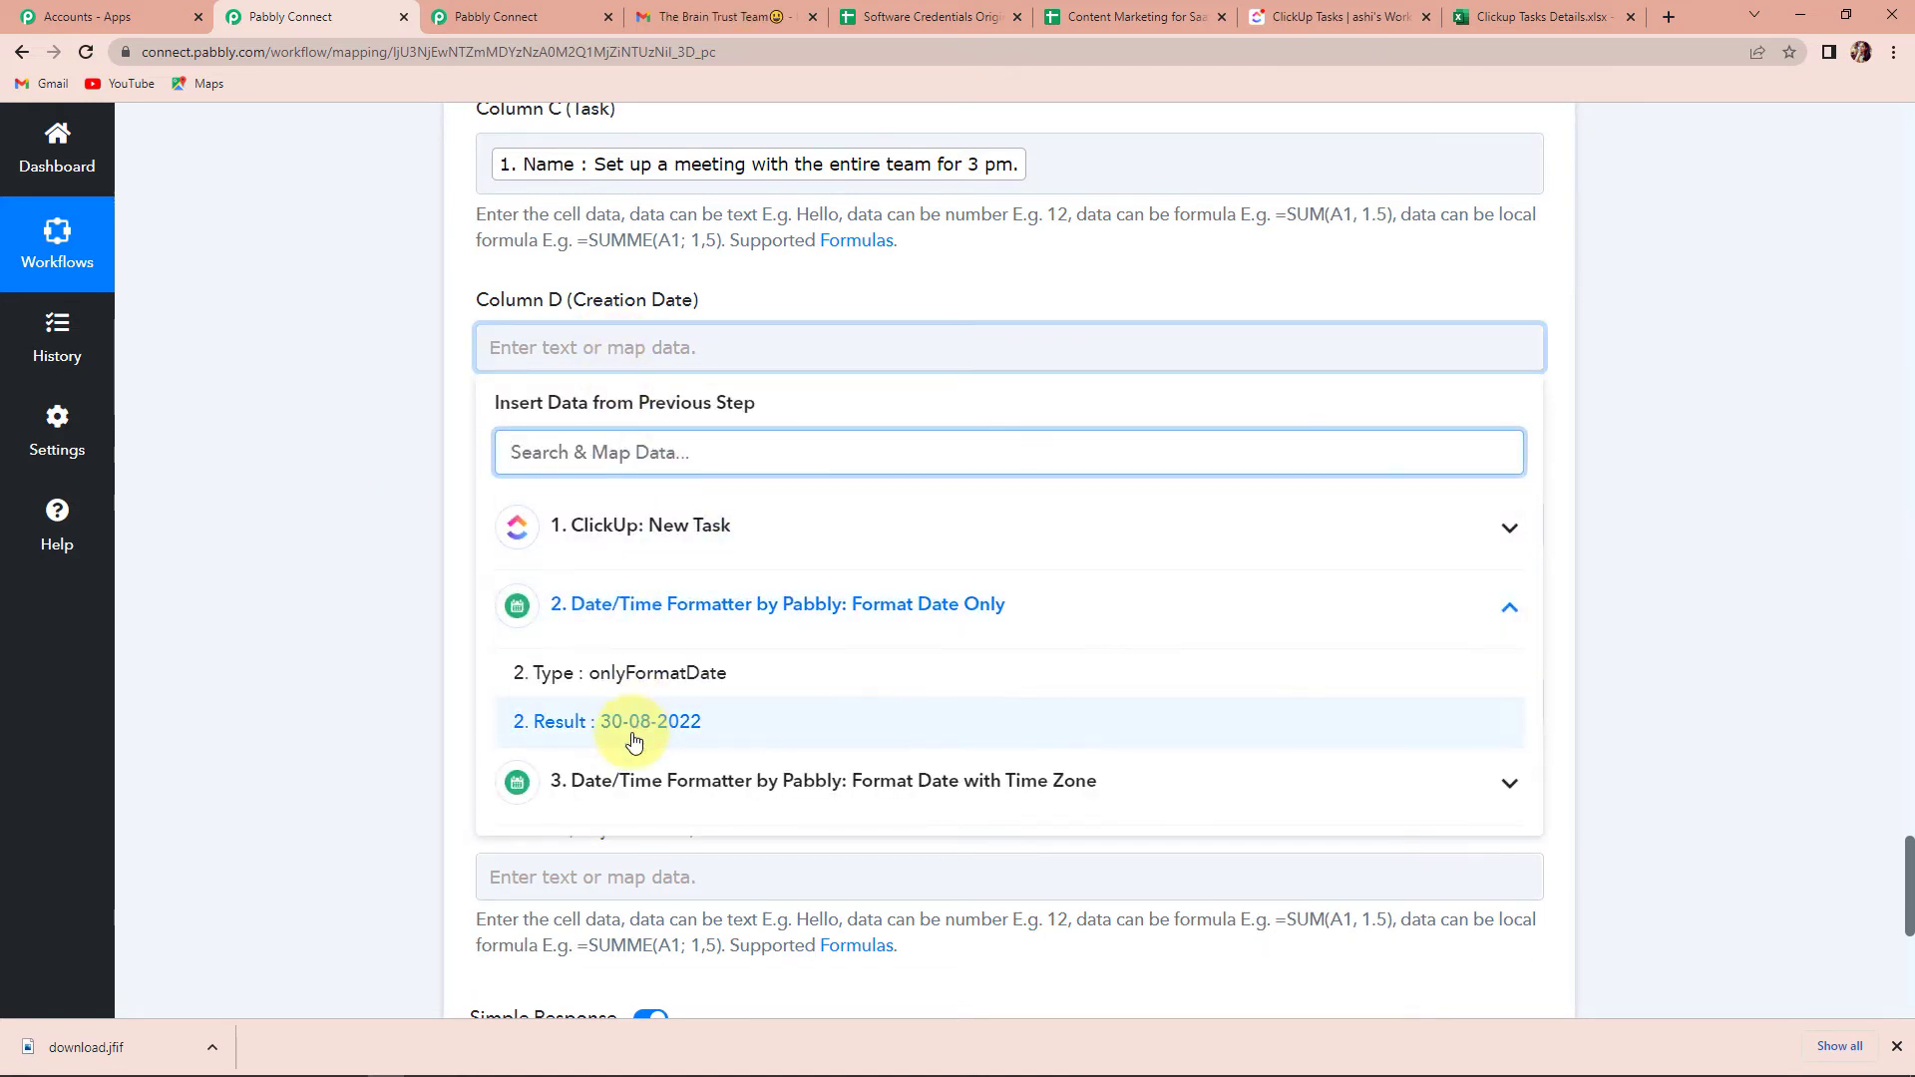
{"action": "left_click", "coordinate": [632, 723]}
{"action": "left_click", "coordinate": [335, 564]}
- Map Column E (Due Date) to the Result of the step 3 Format Date with Time Zone formatter
{"action": "left_click", "coordinate": [513, 539]}
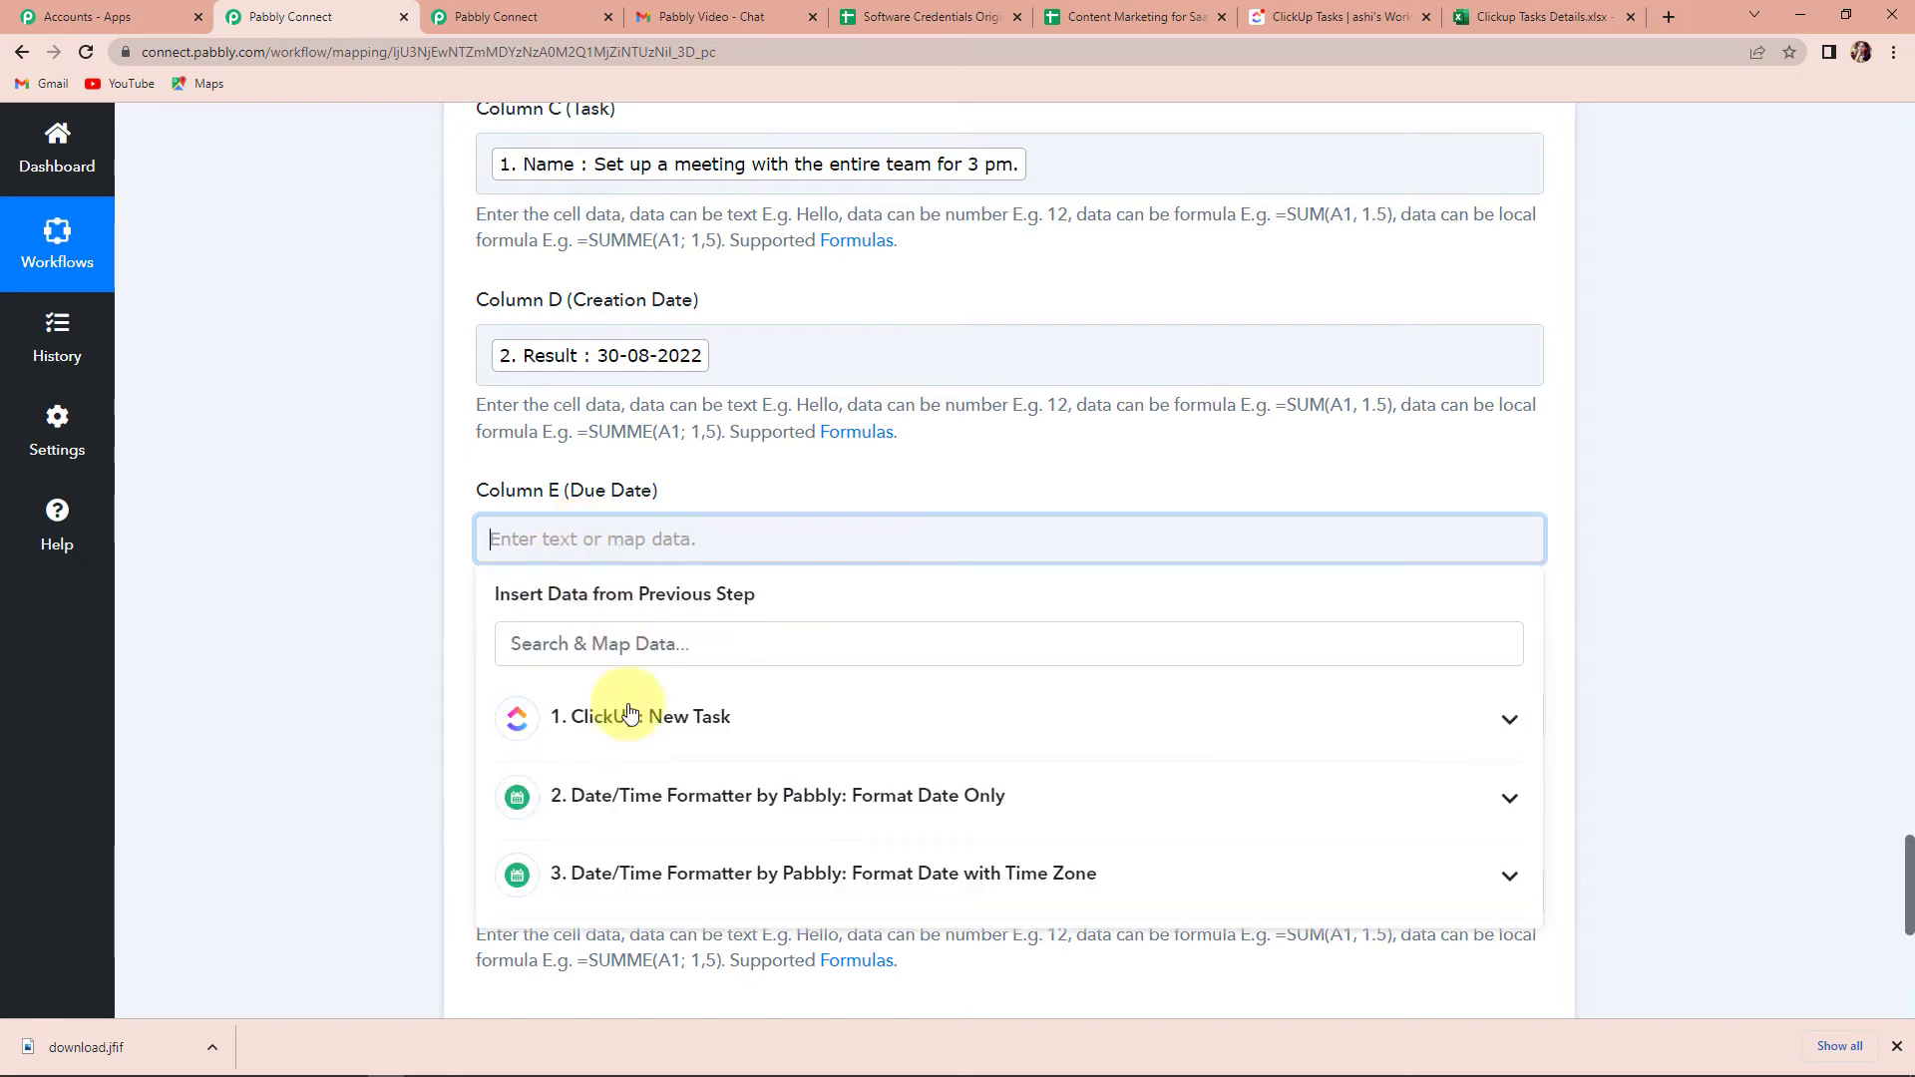
{"action": "left_click", "coordinate": [634, 877]}
{"action": "scroll", "coordinate": [635, 878], "scroll_direction": "down", "scroll_amount": 1}
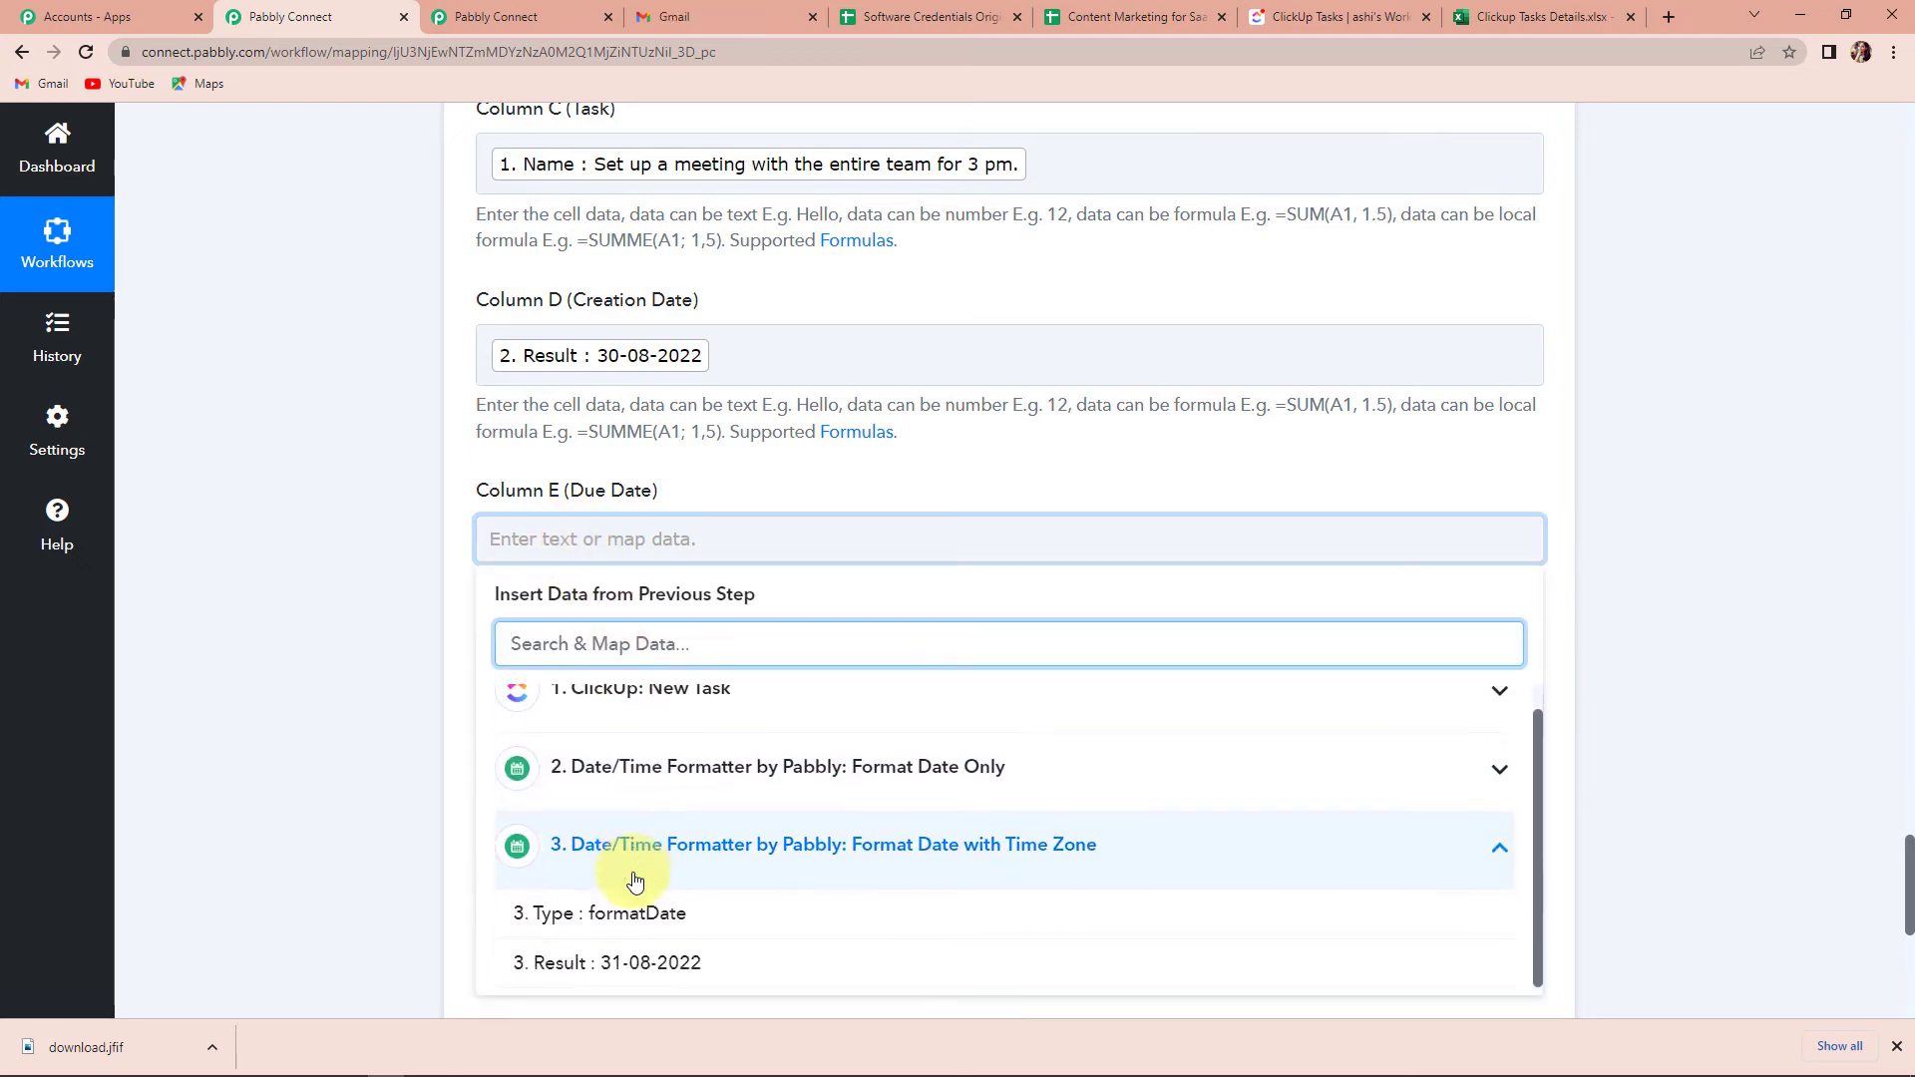
{"action": "left_click", "coordinate": [625, 963]}
{"action": "left_click", "coordinate": [357, 656]}
- Map Column F (List Name) to List Name from the ClickUp New Task trigger
{"action": "scroll", "coordinate": [357, 656], "scroll_direction": "down", "scroll_amount": 2}
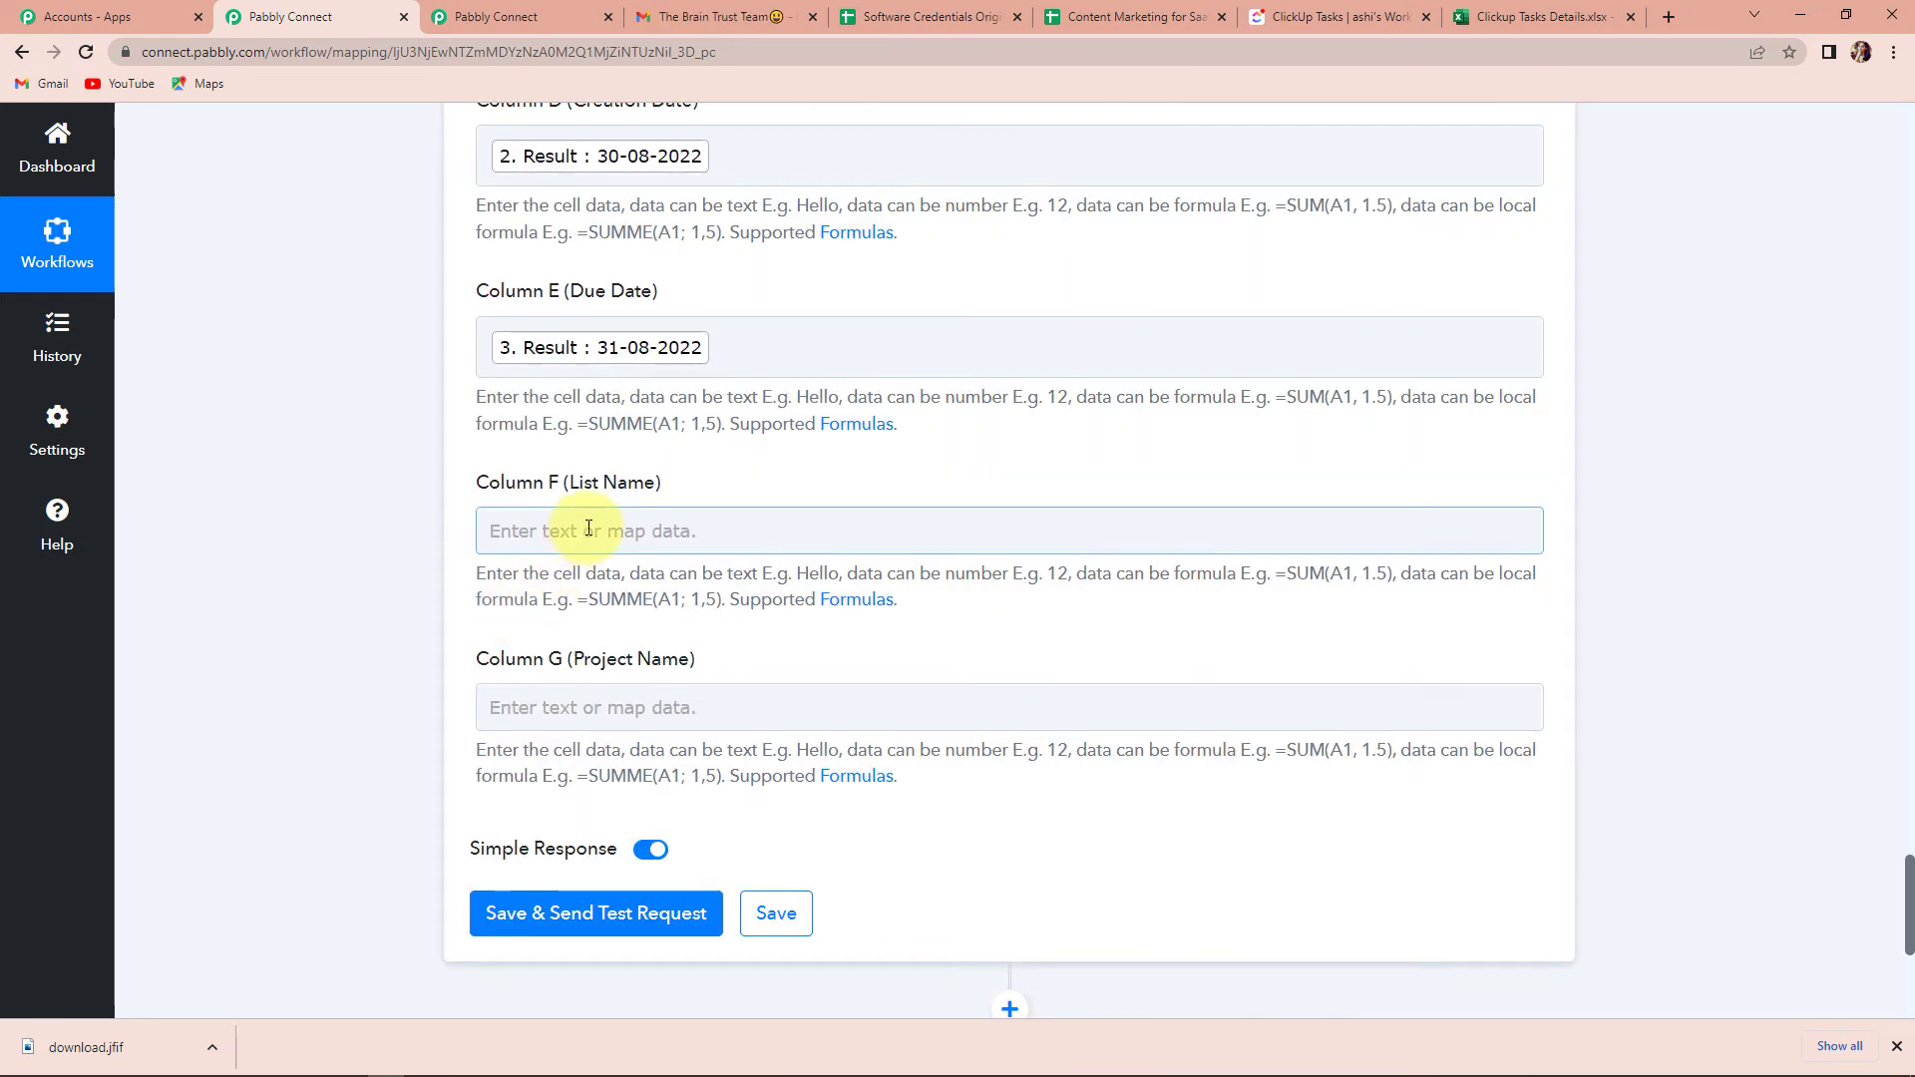
{"action": "left_click", "coordinate": [589, 530]}
{"action": "left_click", "coordinate": [643, 710]}
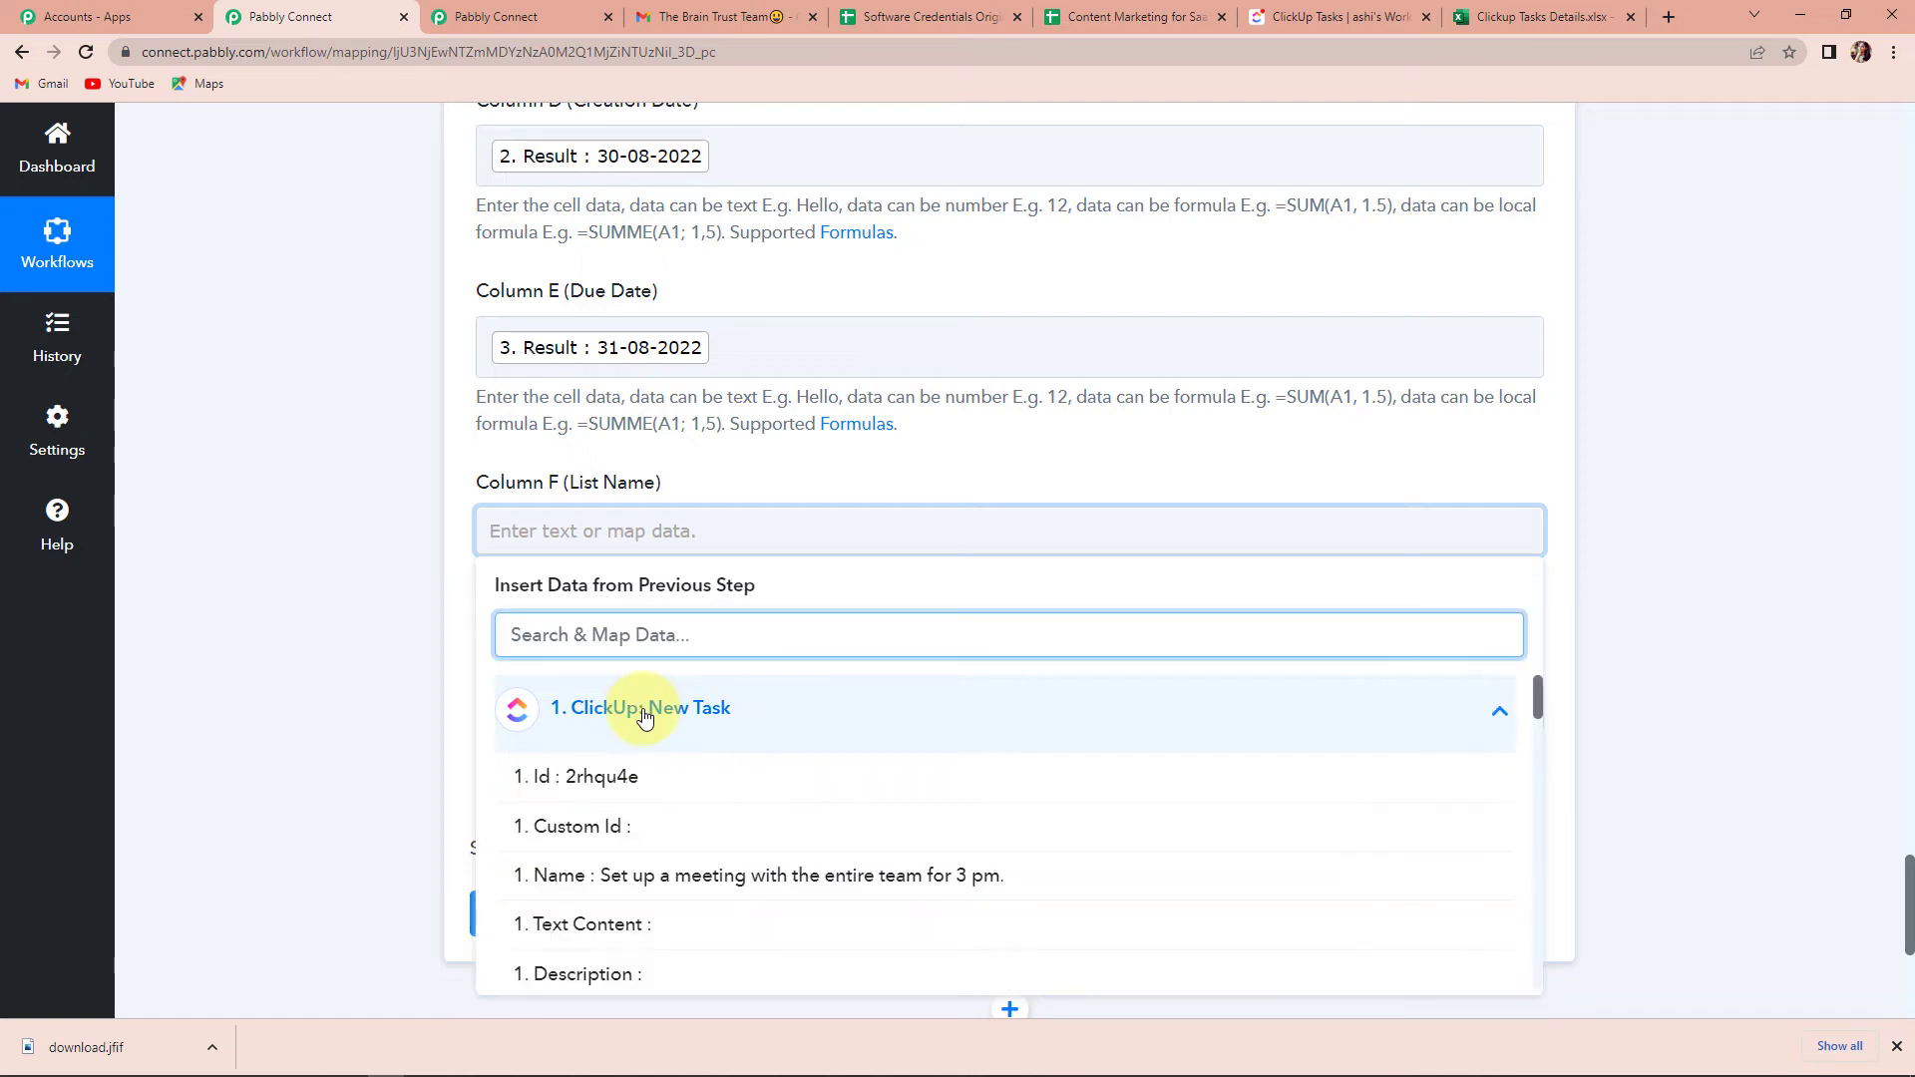
{"action": "type", "text": "list"}
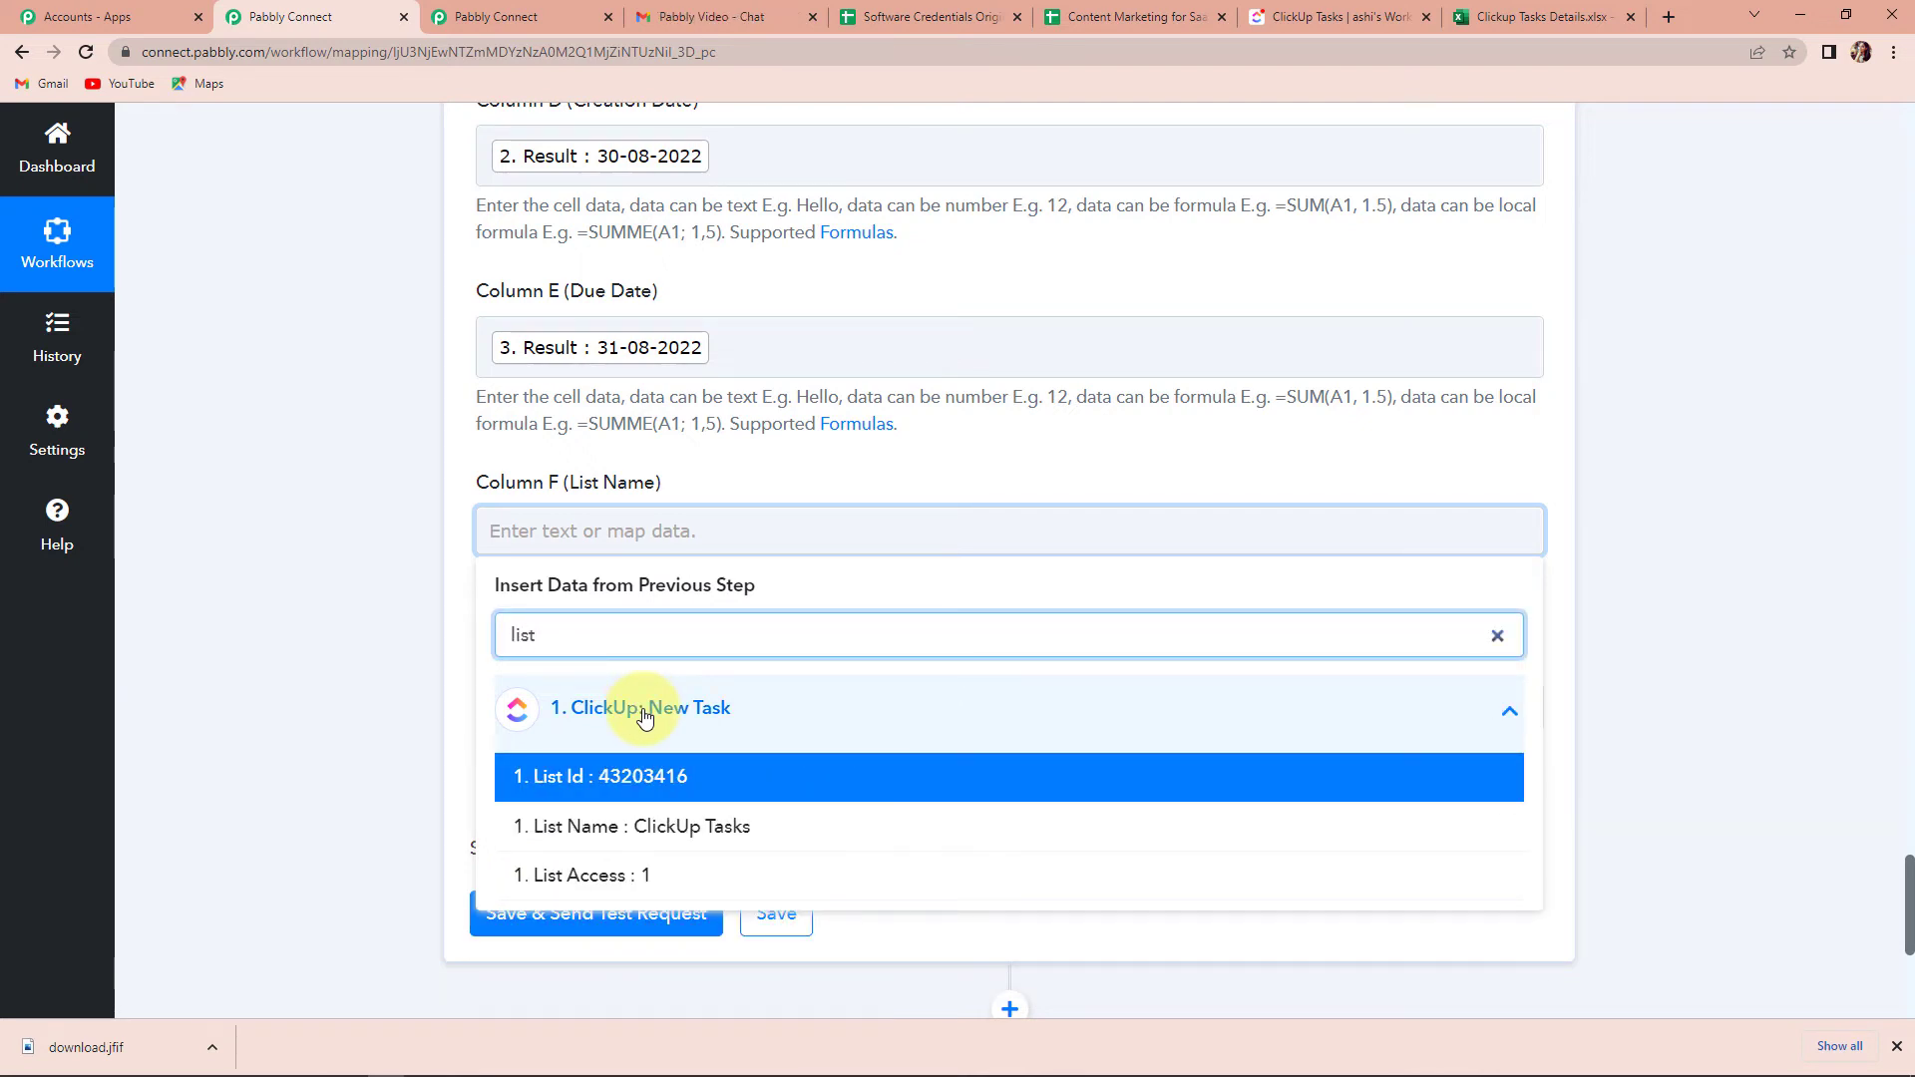
{"action": "left_click", "coordinate": [633, 826]}
{"action": "left_click", "coordinate": [264, 628]}
{"action": "scroll", "coordinate": [263, 629], "scroll_direction": "down", "scroll_amount": 1}
{"action": "scroll", "coordinate": [263, 636], "scroll_direction": "down", "scroll_amount": 2}
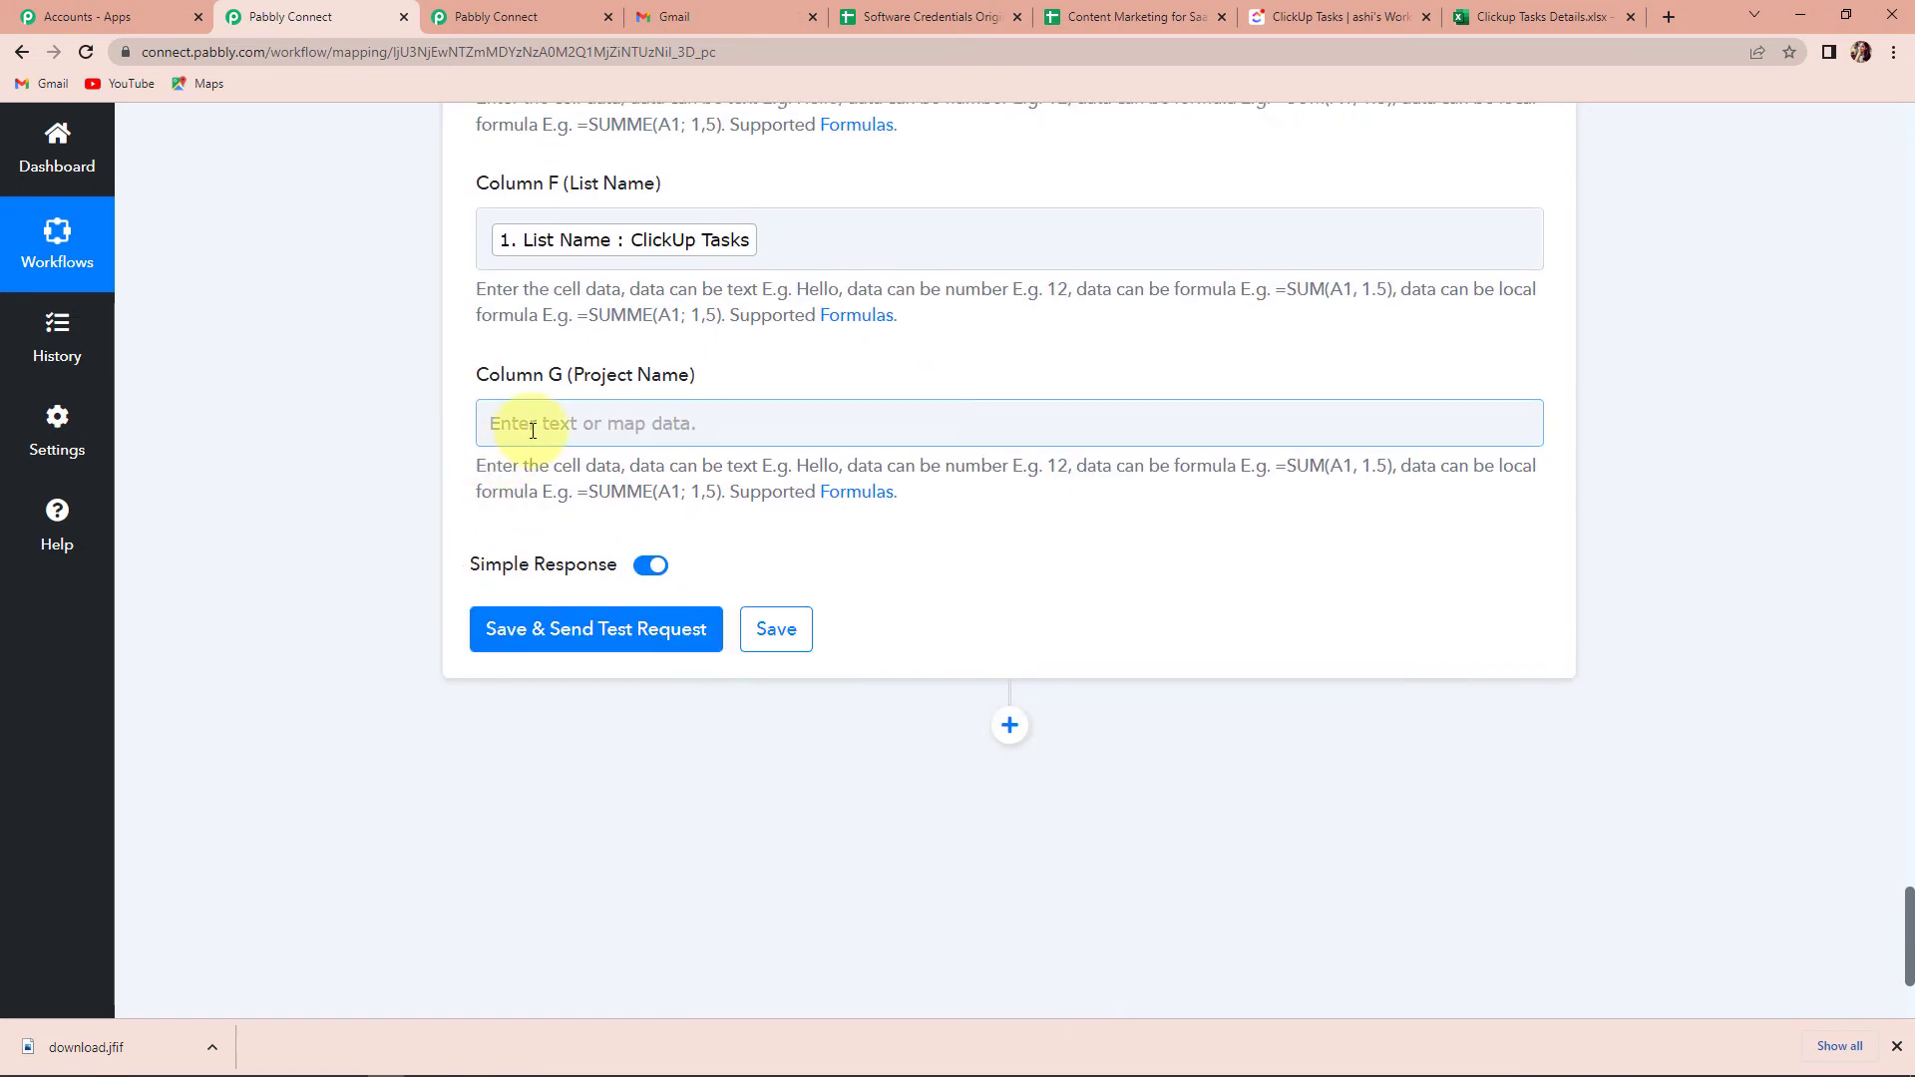
- Map Column G (Project Name) to Project Name from the ClickUp New Task trigger
{"action": "left_click", "coordinate": [514, 423]}
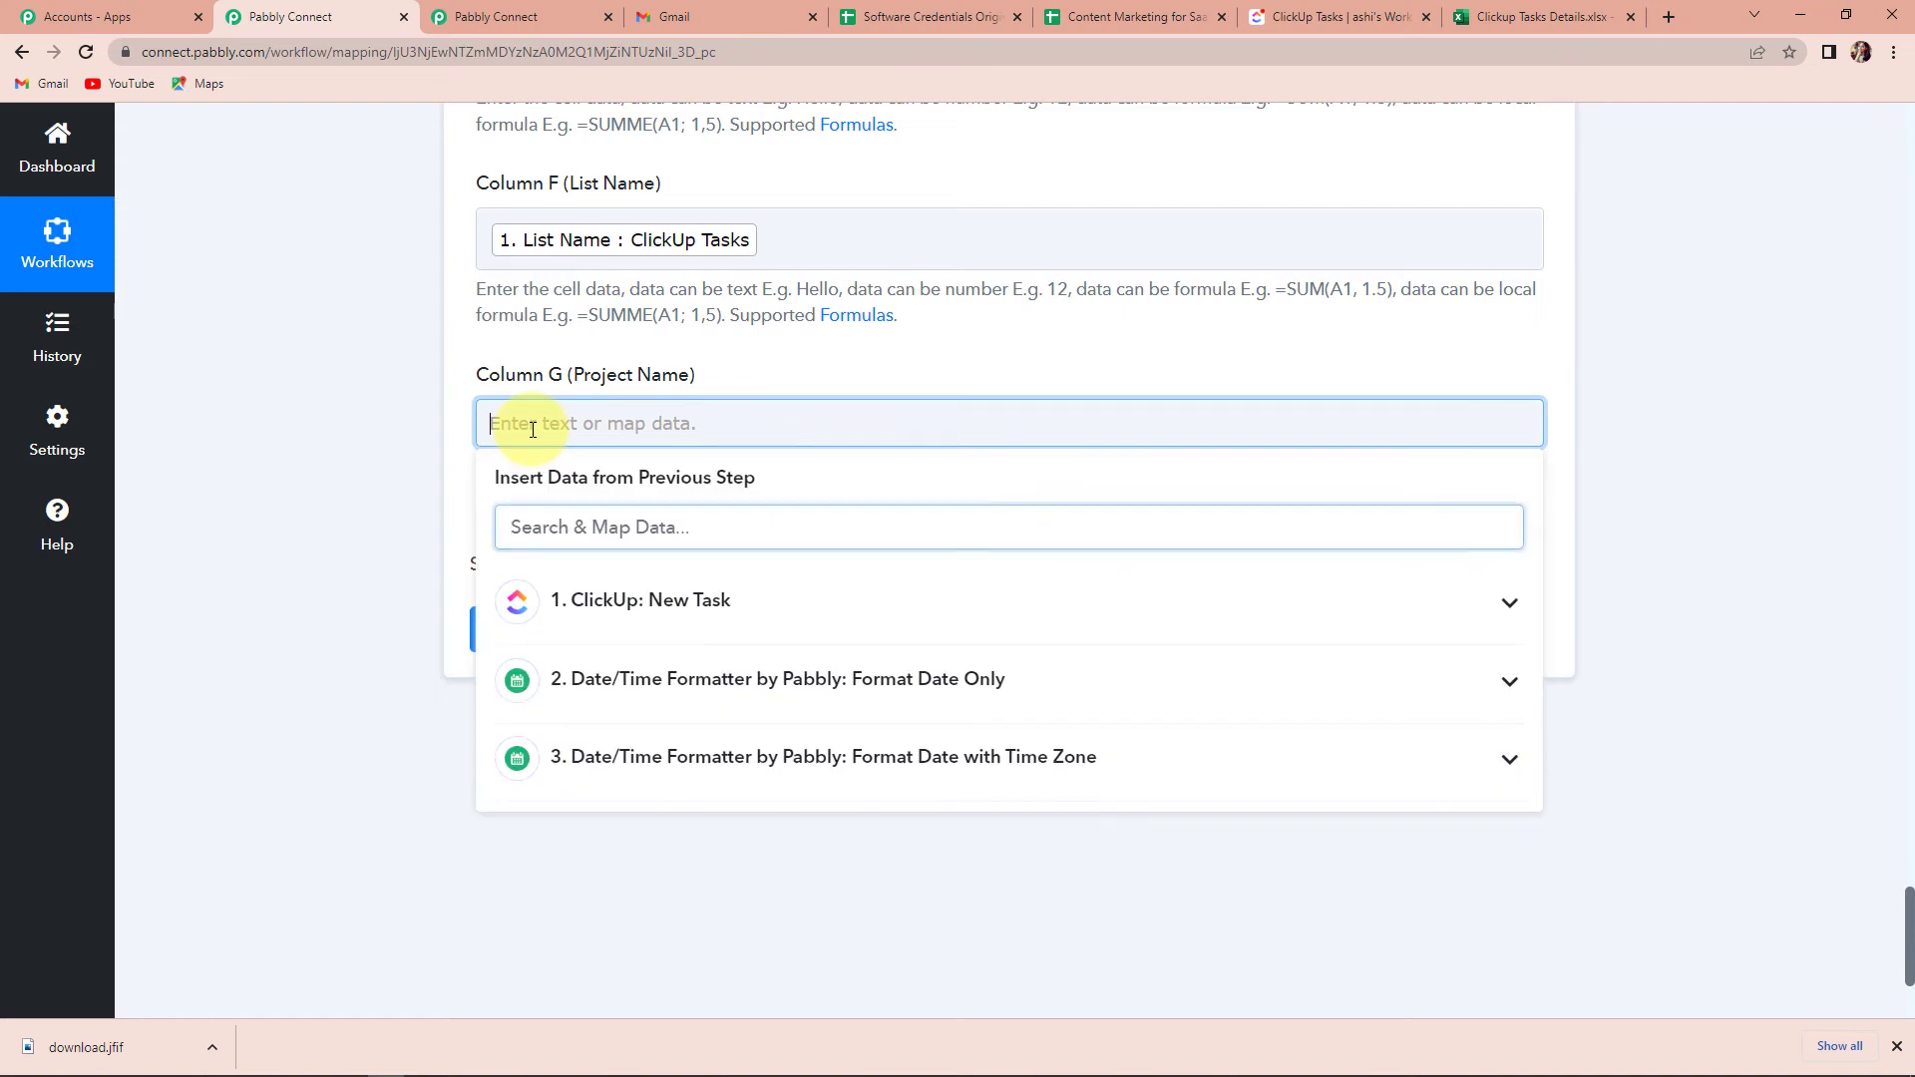
{"action": "left_click", "coordinate": [599, 604]}
{"action": "key", "text": "XF86AudioLowerVolume"}
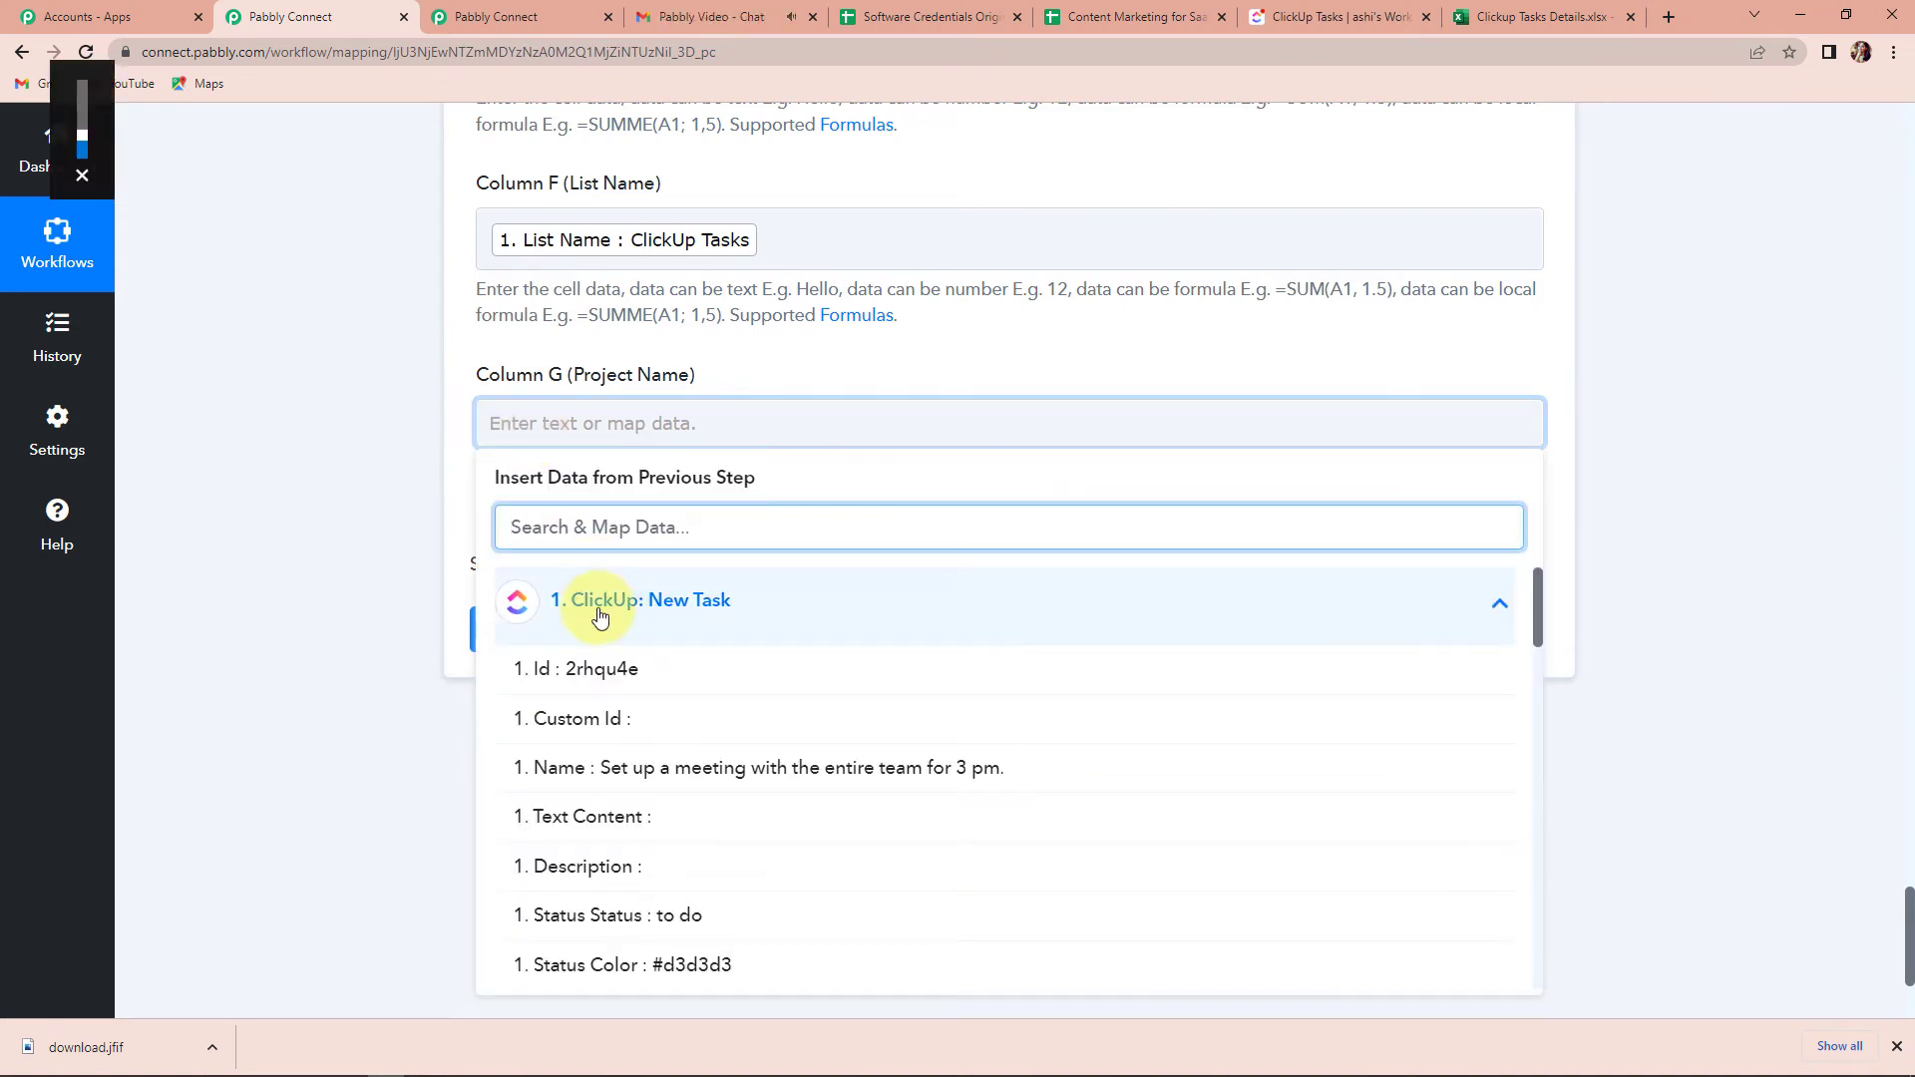
{"action": "type", "text": "pro"}
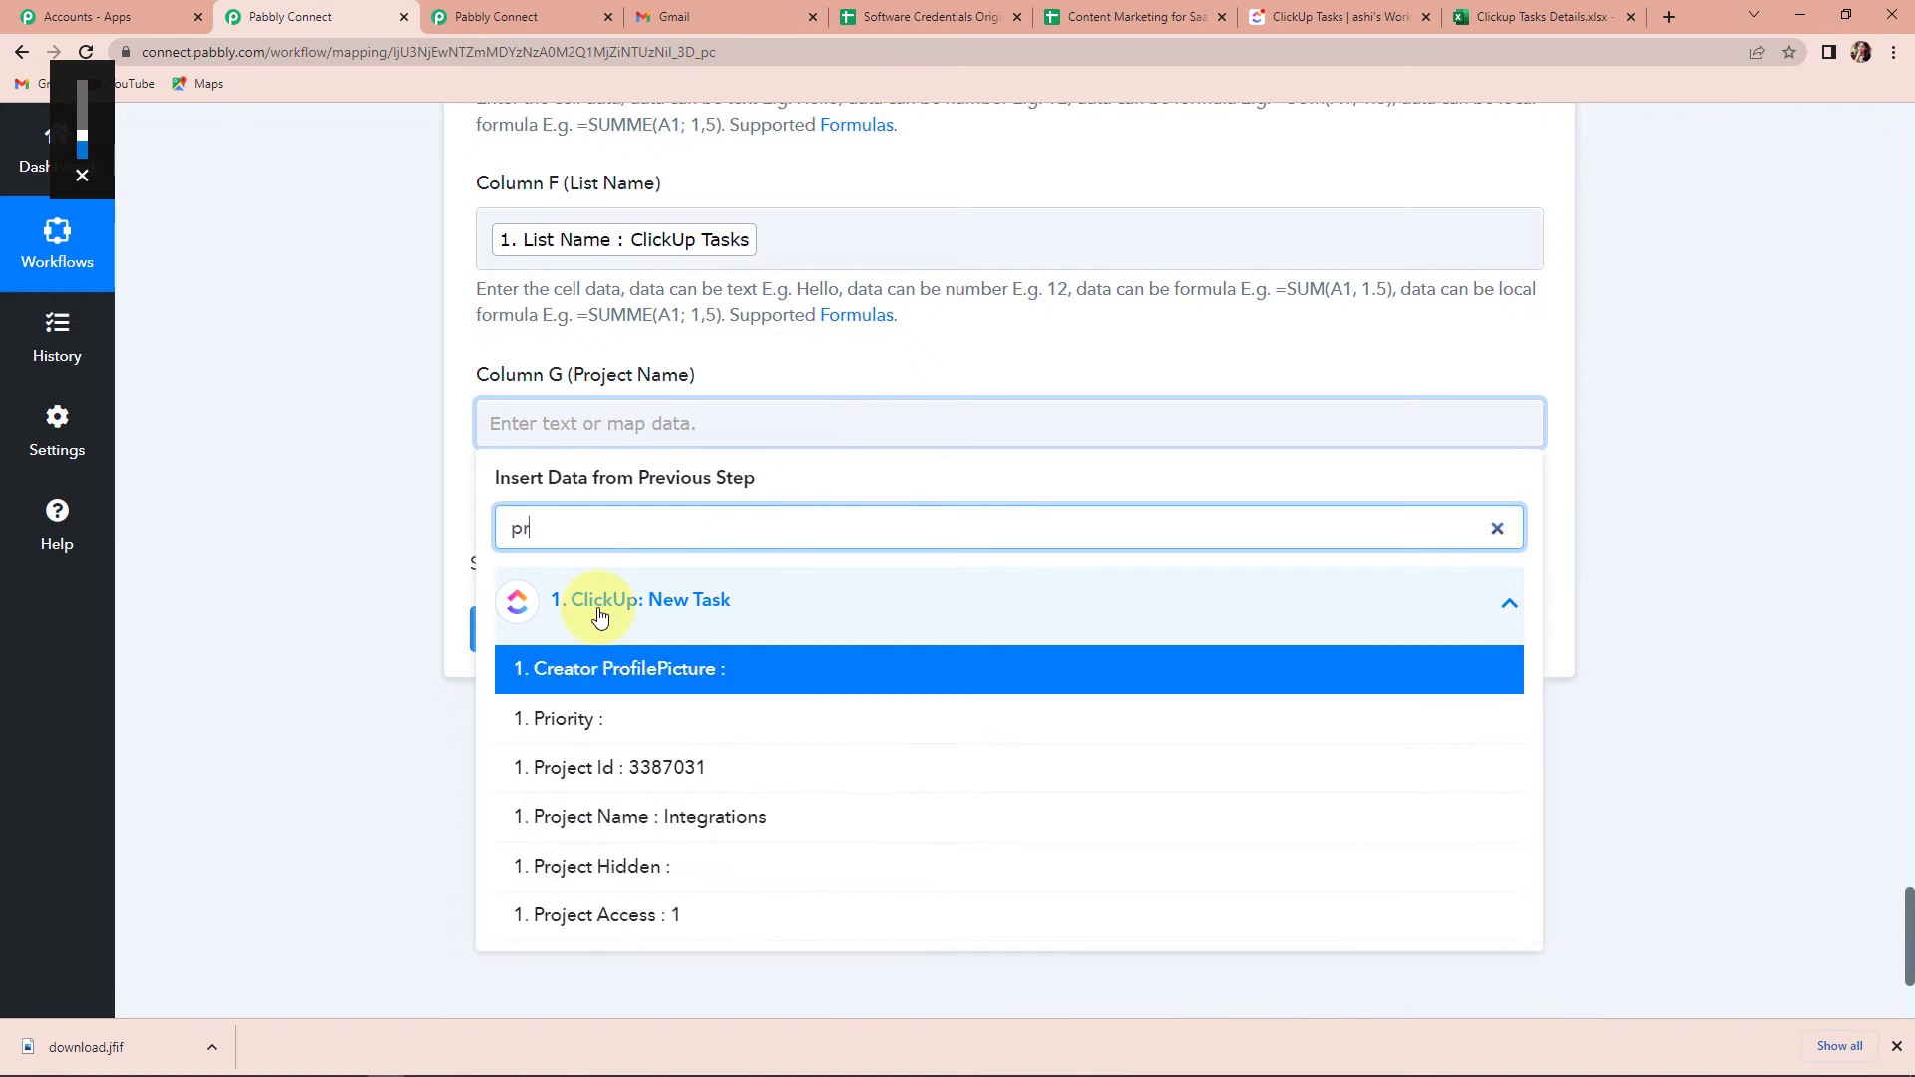
{"action": "left_click", "coordinate": [615, 788]}
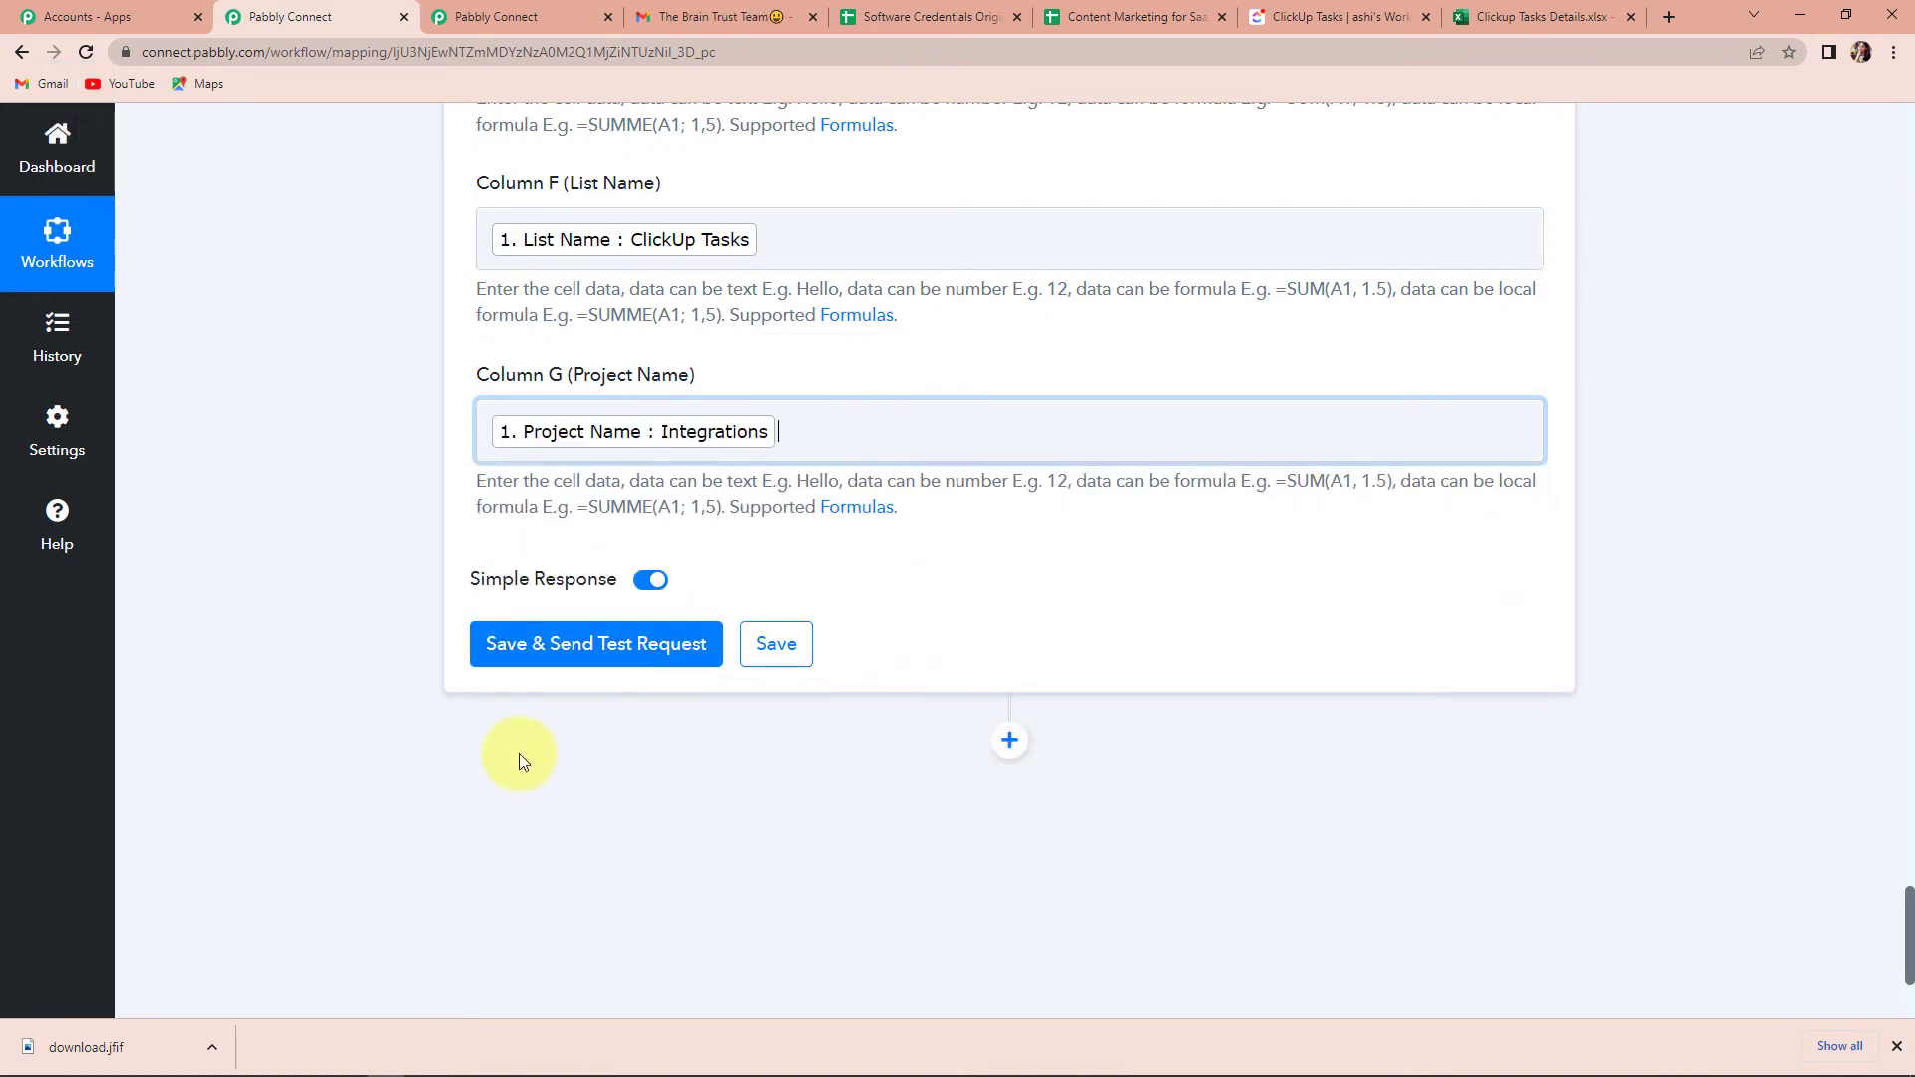
- Save the Microsoft Excel action with a test request, and reload the Clickup Tasks Details workbook to check the added row
{"action": "scroll", "coordinate": [374, 603], "scroll_direction": "down", "scroll_amount": 1}
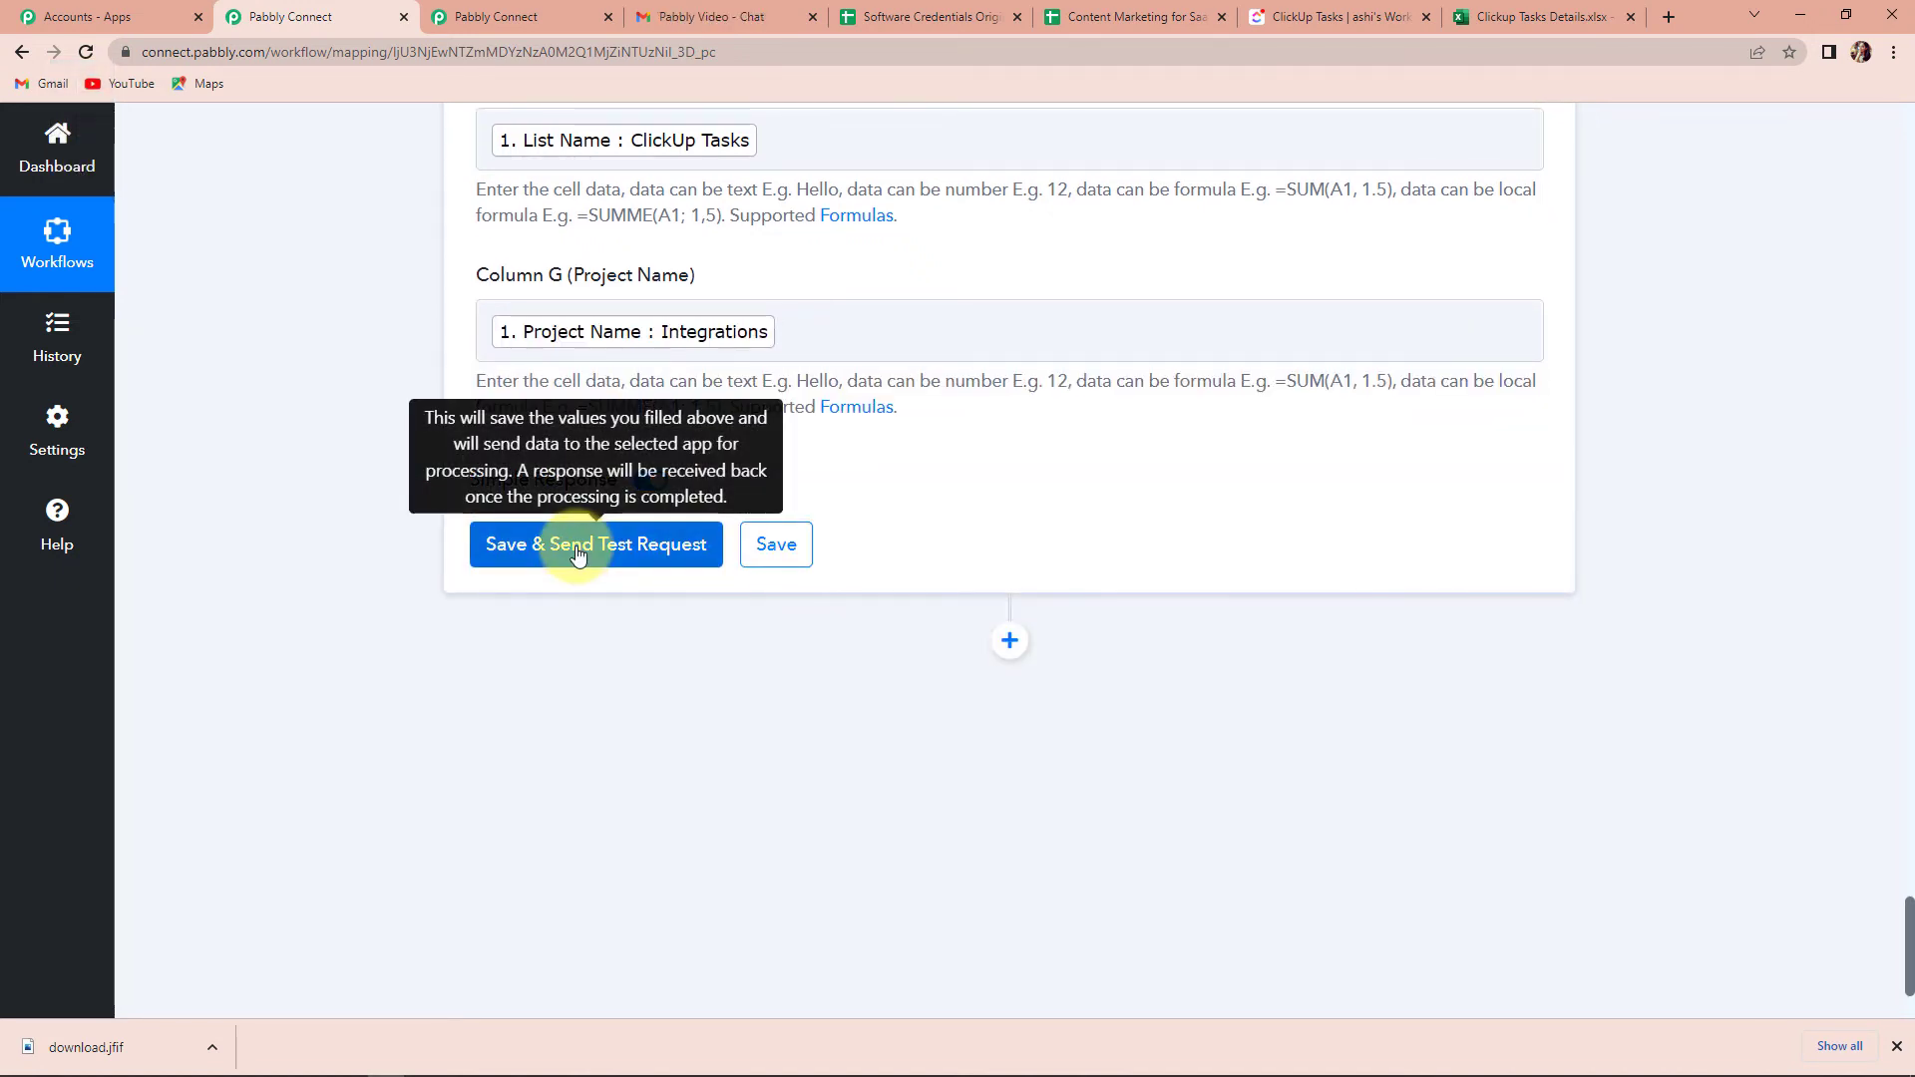
{"action": "left_click", "coordinate": [578, 546]}
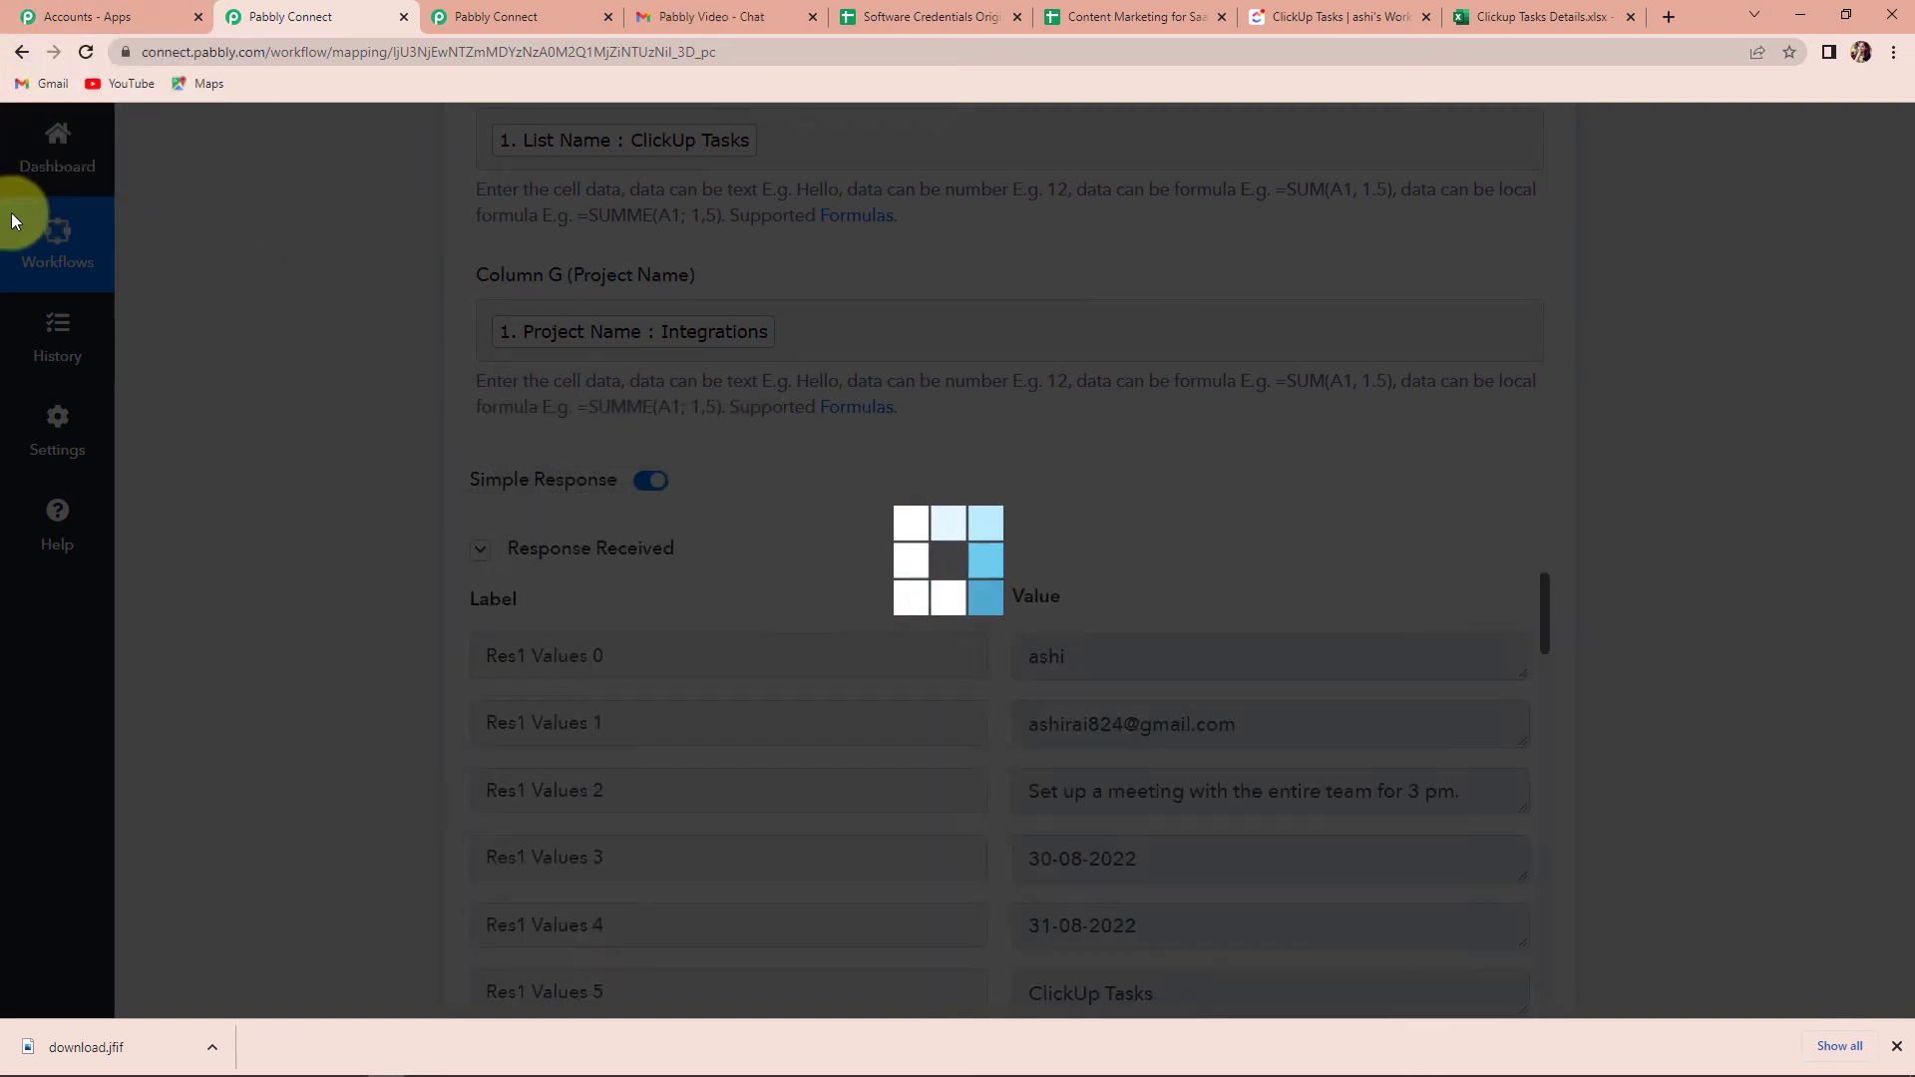
{"action": "scroll", "coordinate": [1565, 649], "scroll_direction": "down", "scroll_amount": 3}
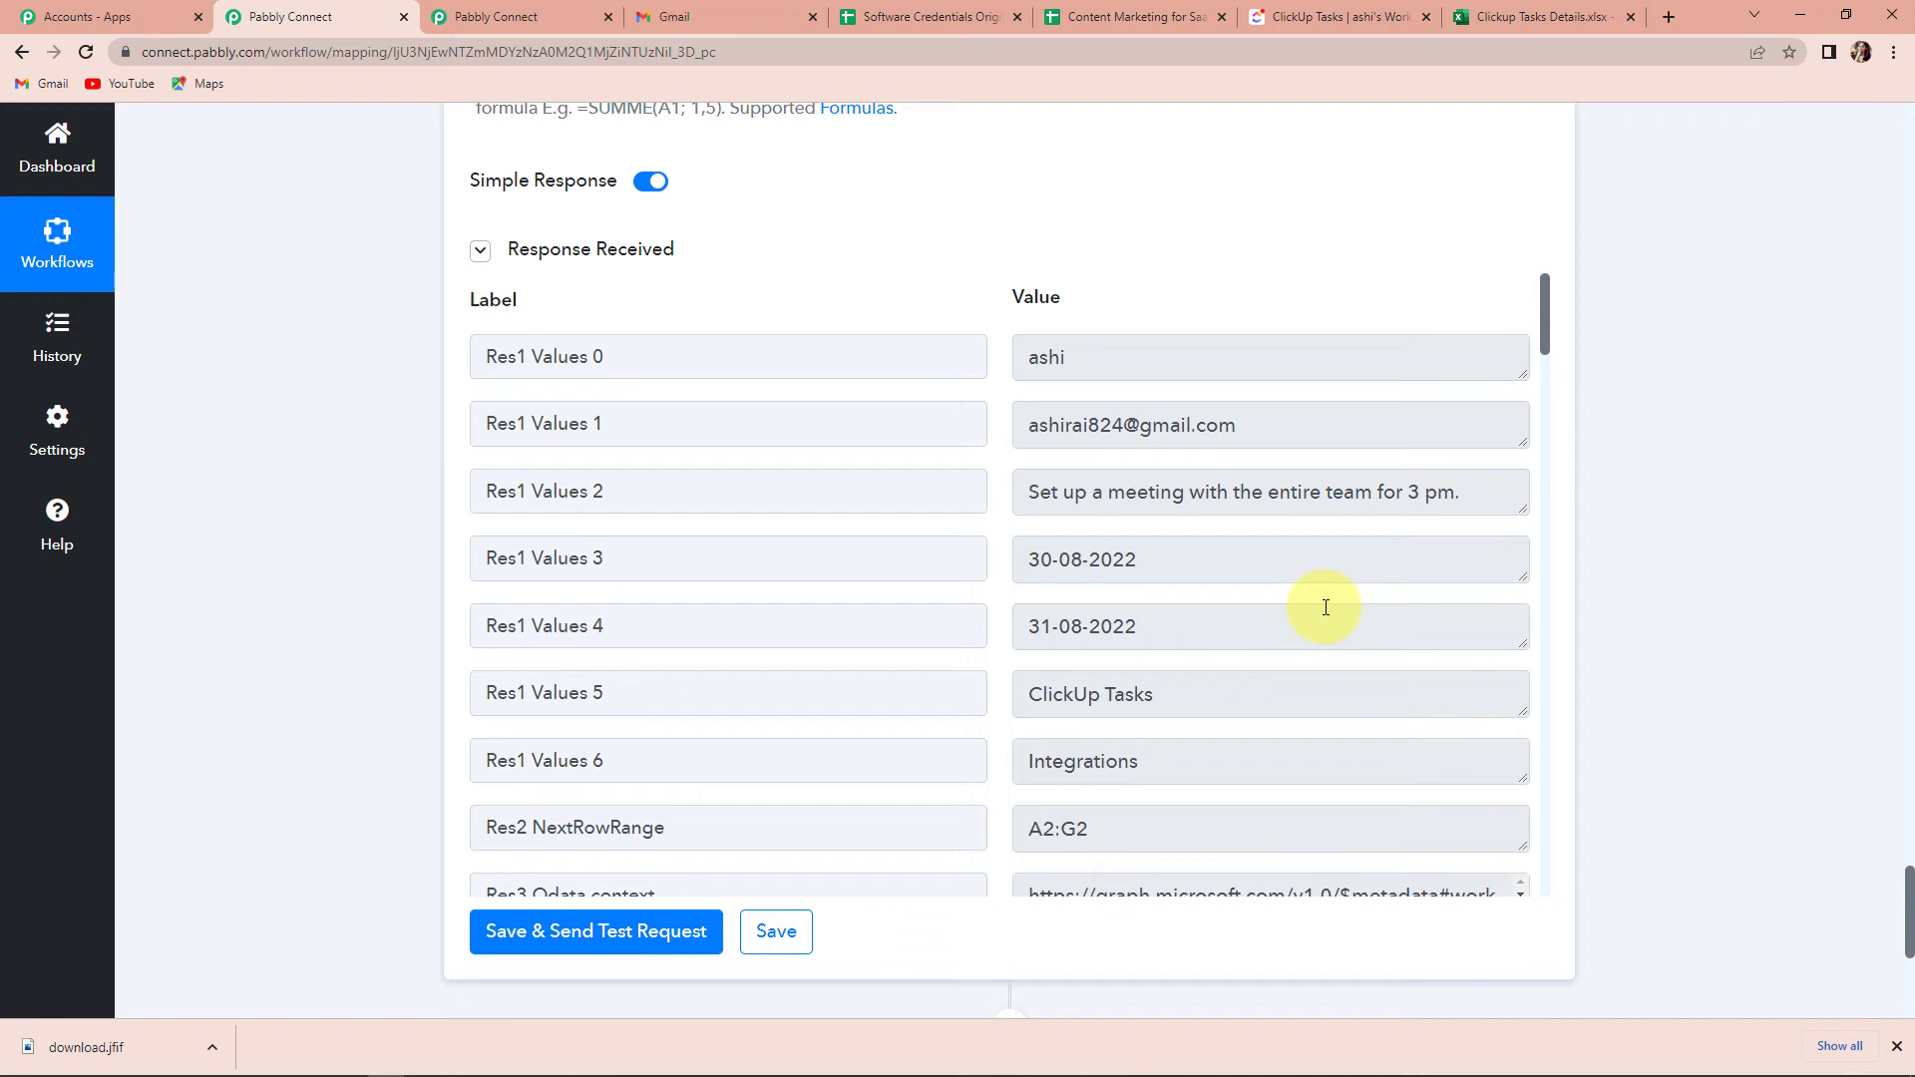
{"action": "left_click", "coordinate": [1517, 17]}
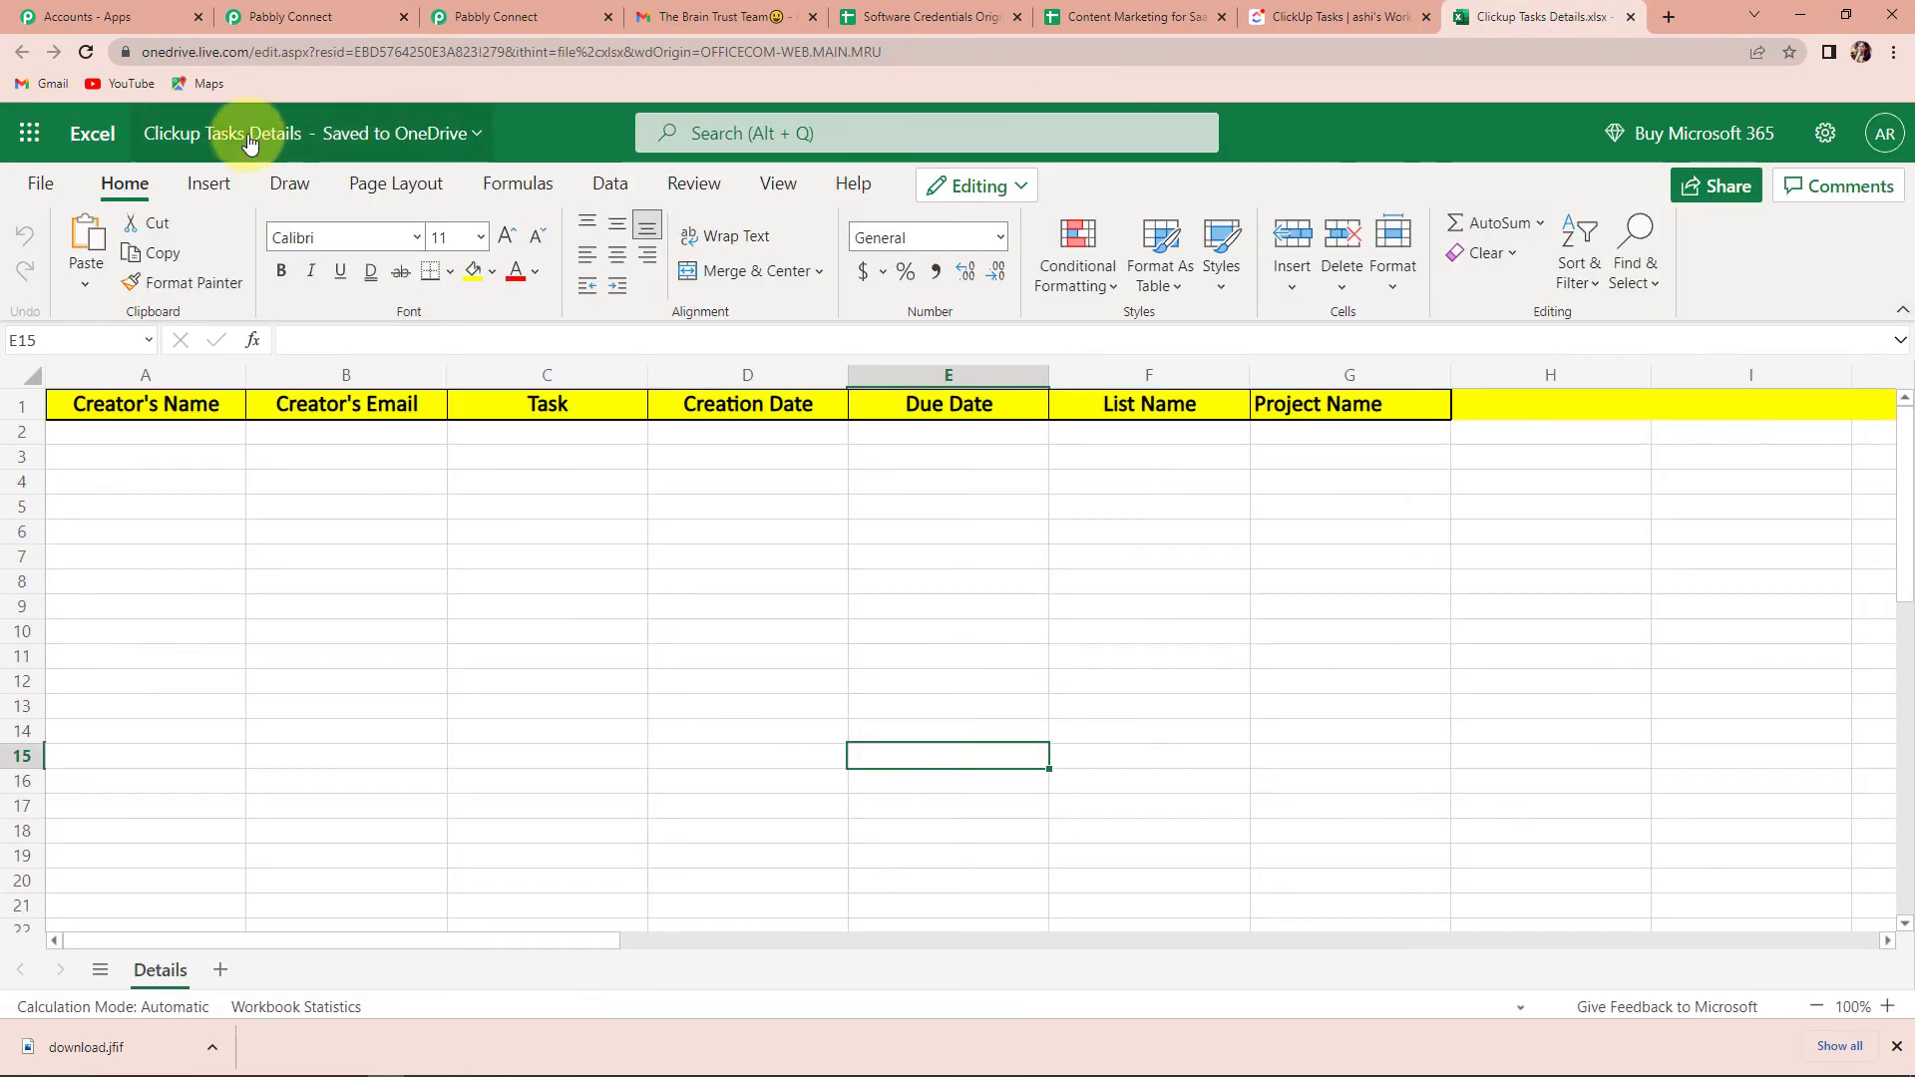
{"action": "left_click", "coordinate": [88, 53]}
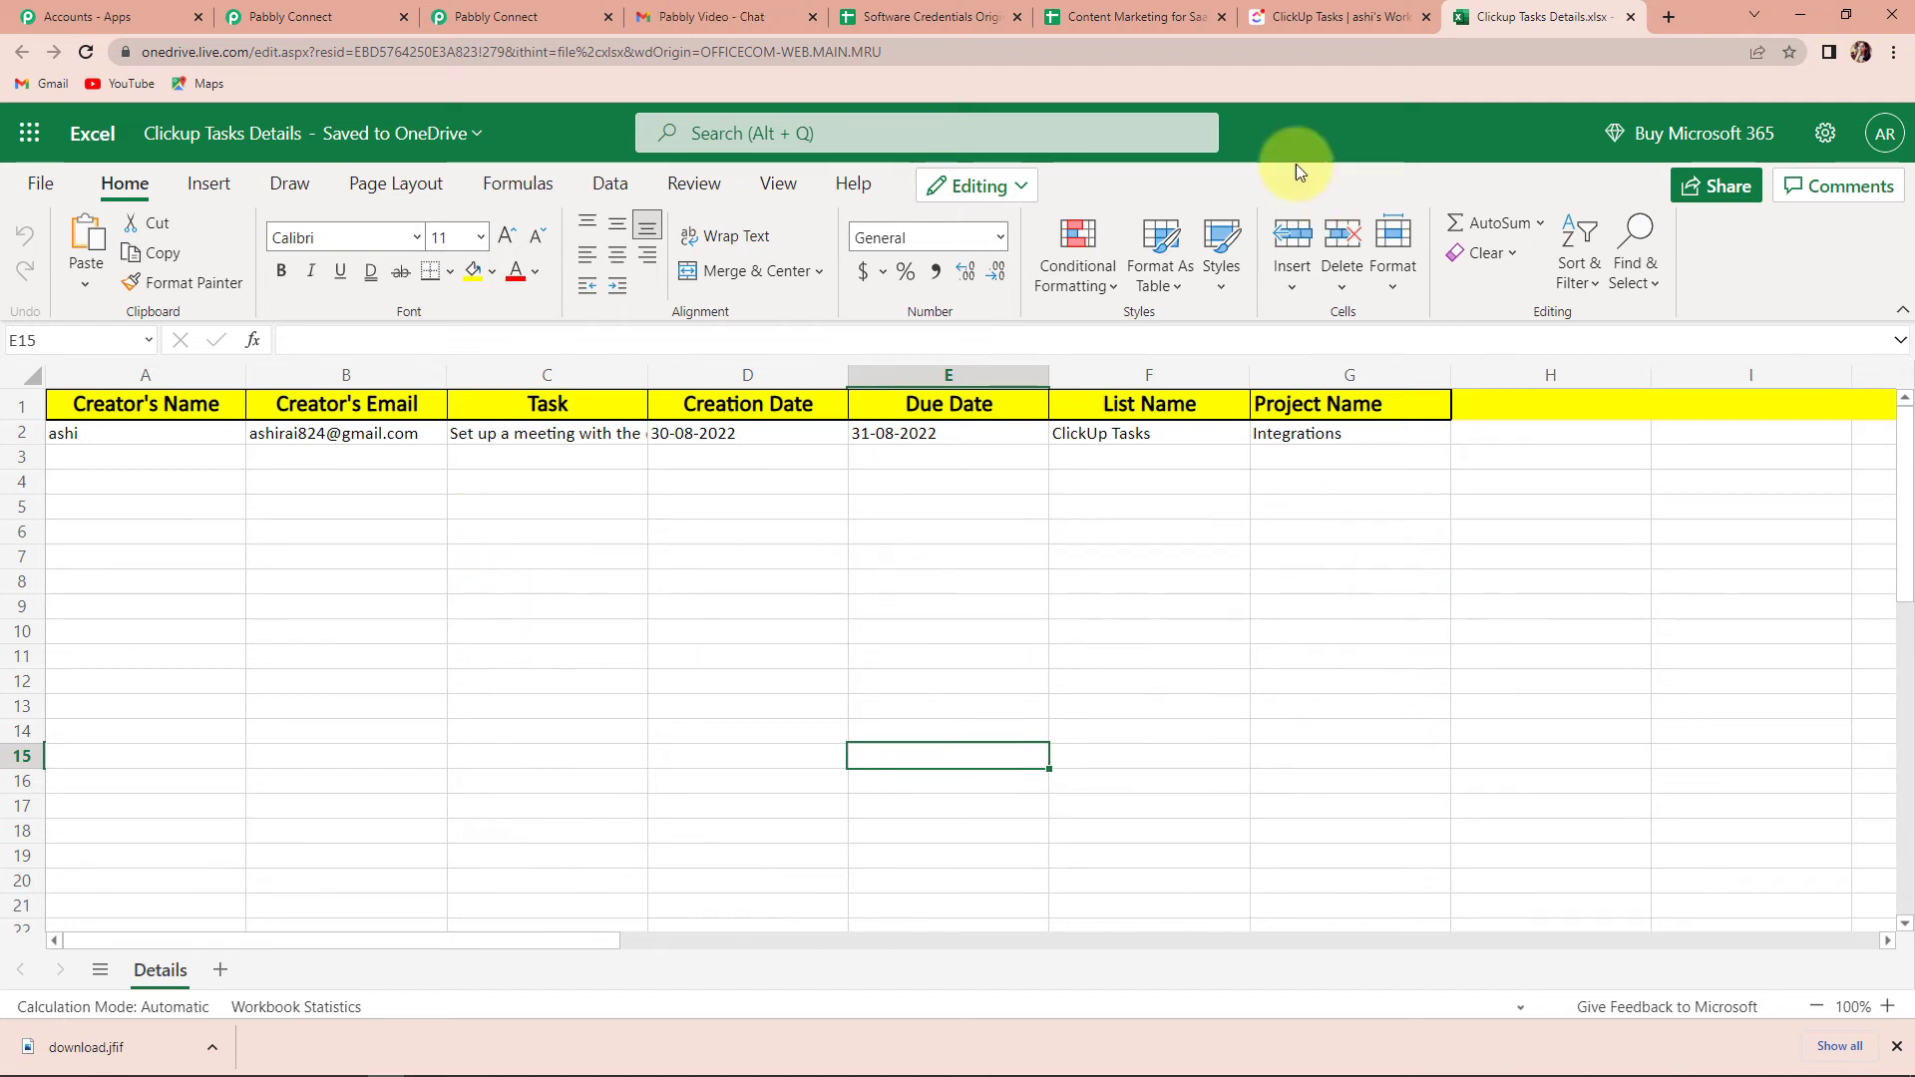
- Switch to ClickUp and create a task named "Demo Task Creation" in the ClickUp Tasks list
{"action": "left_click", "coordinate": [1320, 20]}
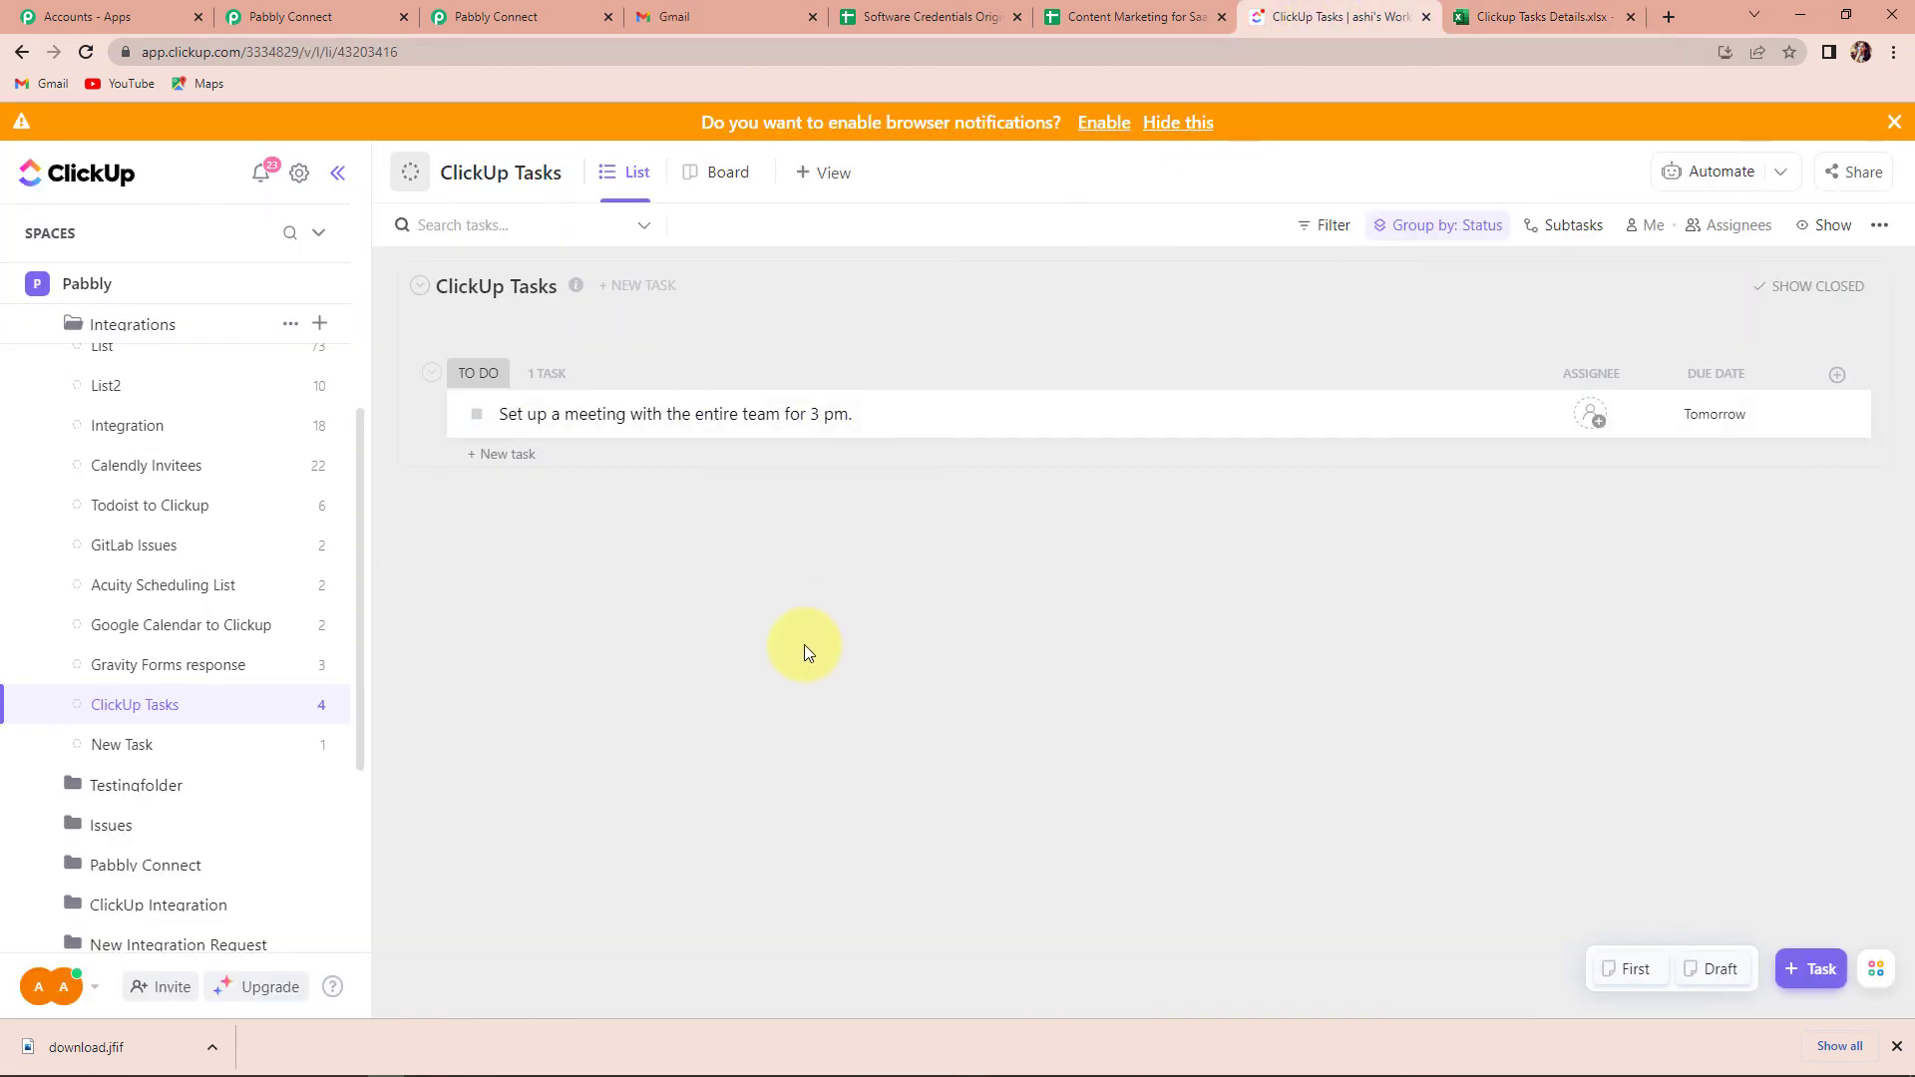
{"action": "left_click", "coordinate": [501, 457]}
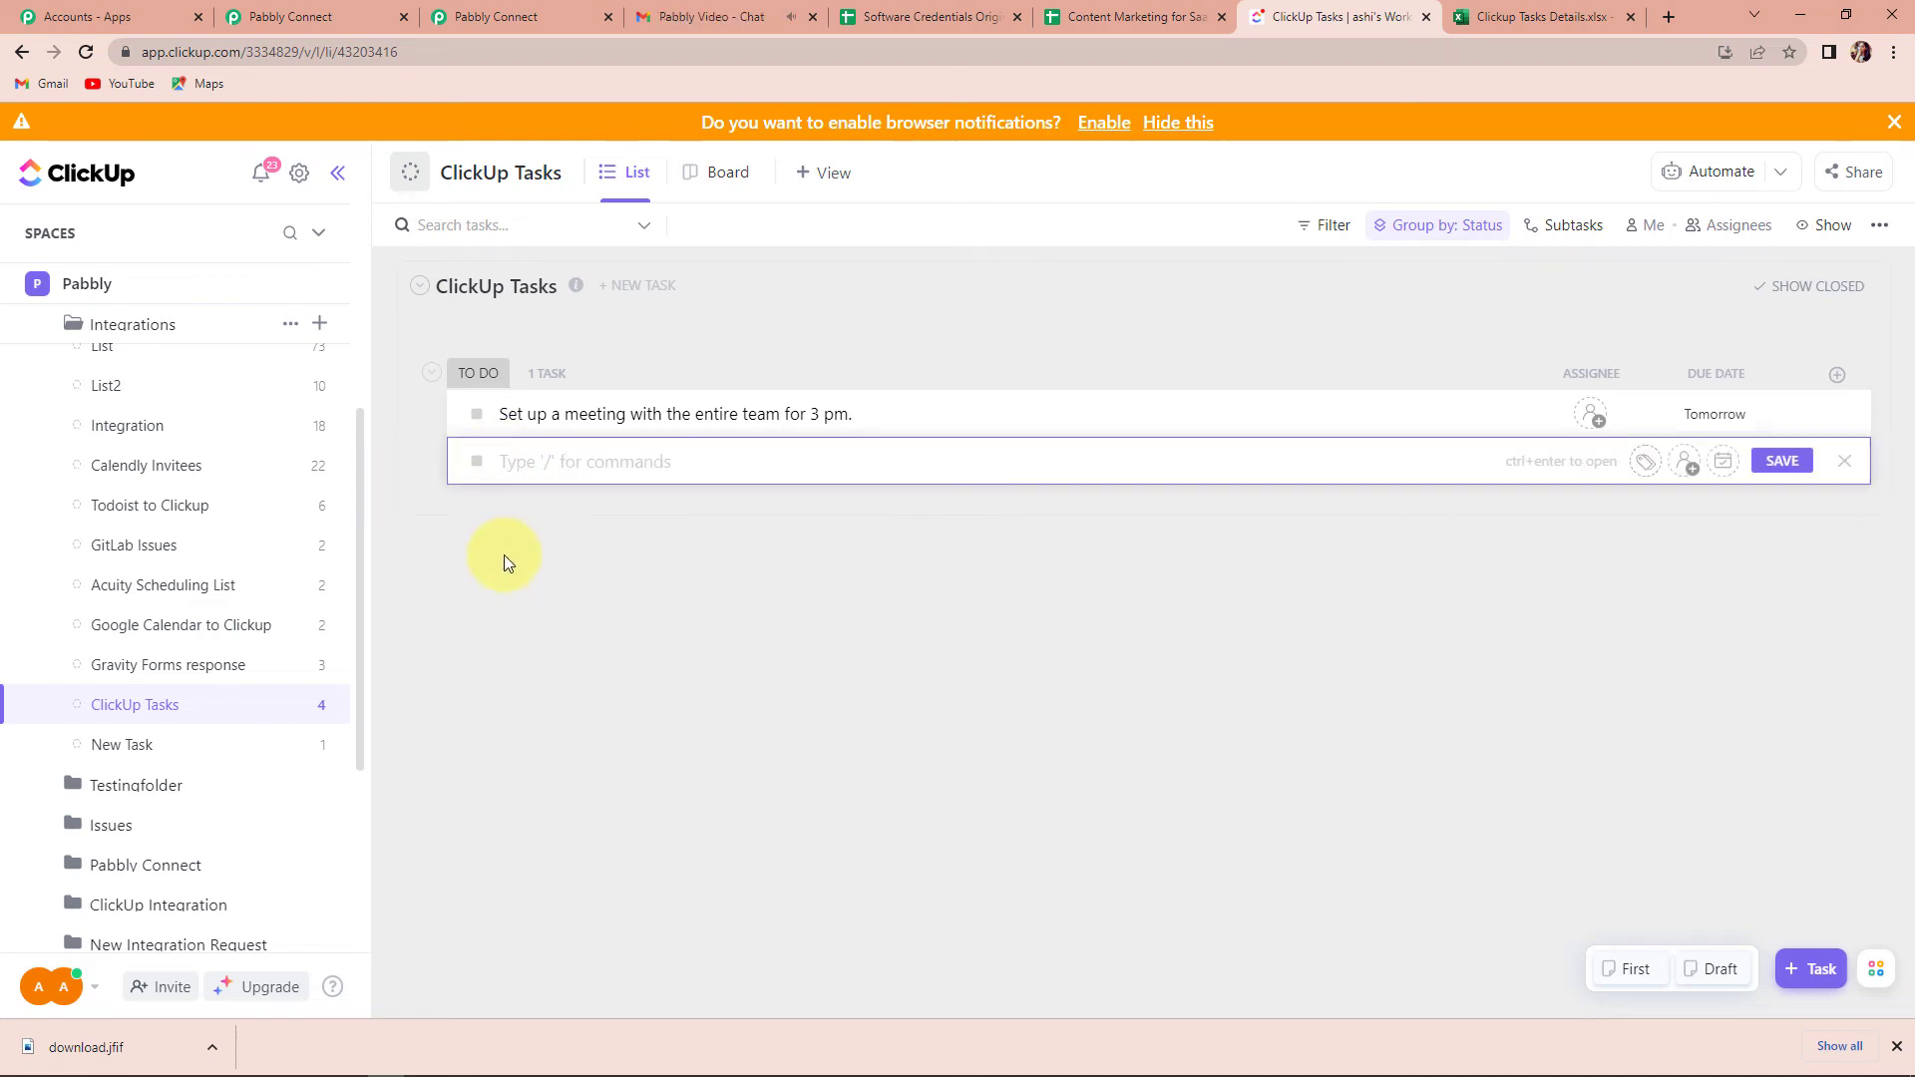
{"action": "type", "text": "Demo "}
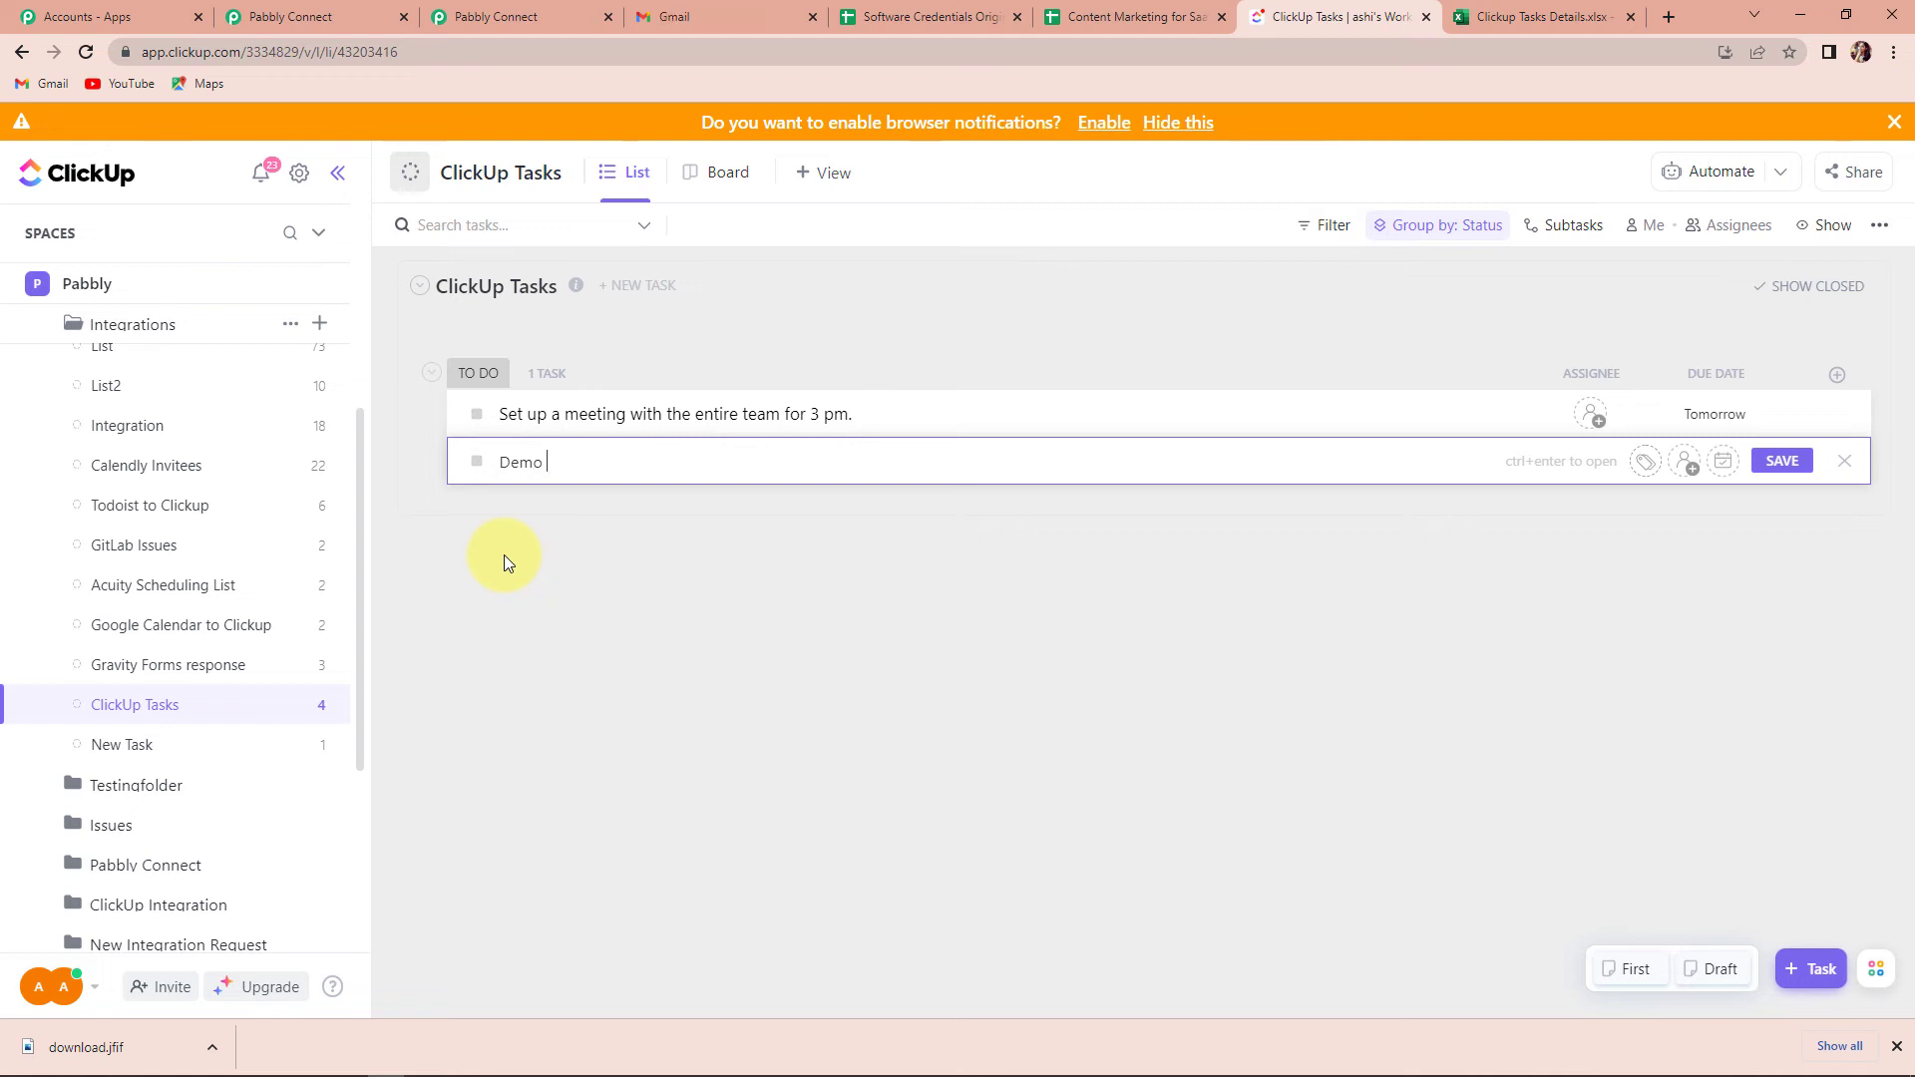
{"action": "type", "text": "Task Creation"}
{"action": "left_click", "coordinate": [1781, 461]}
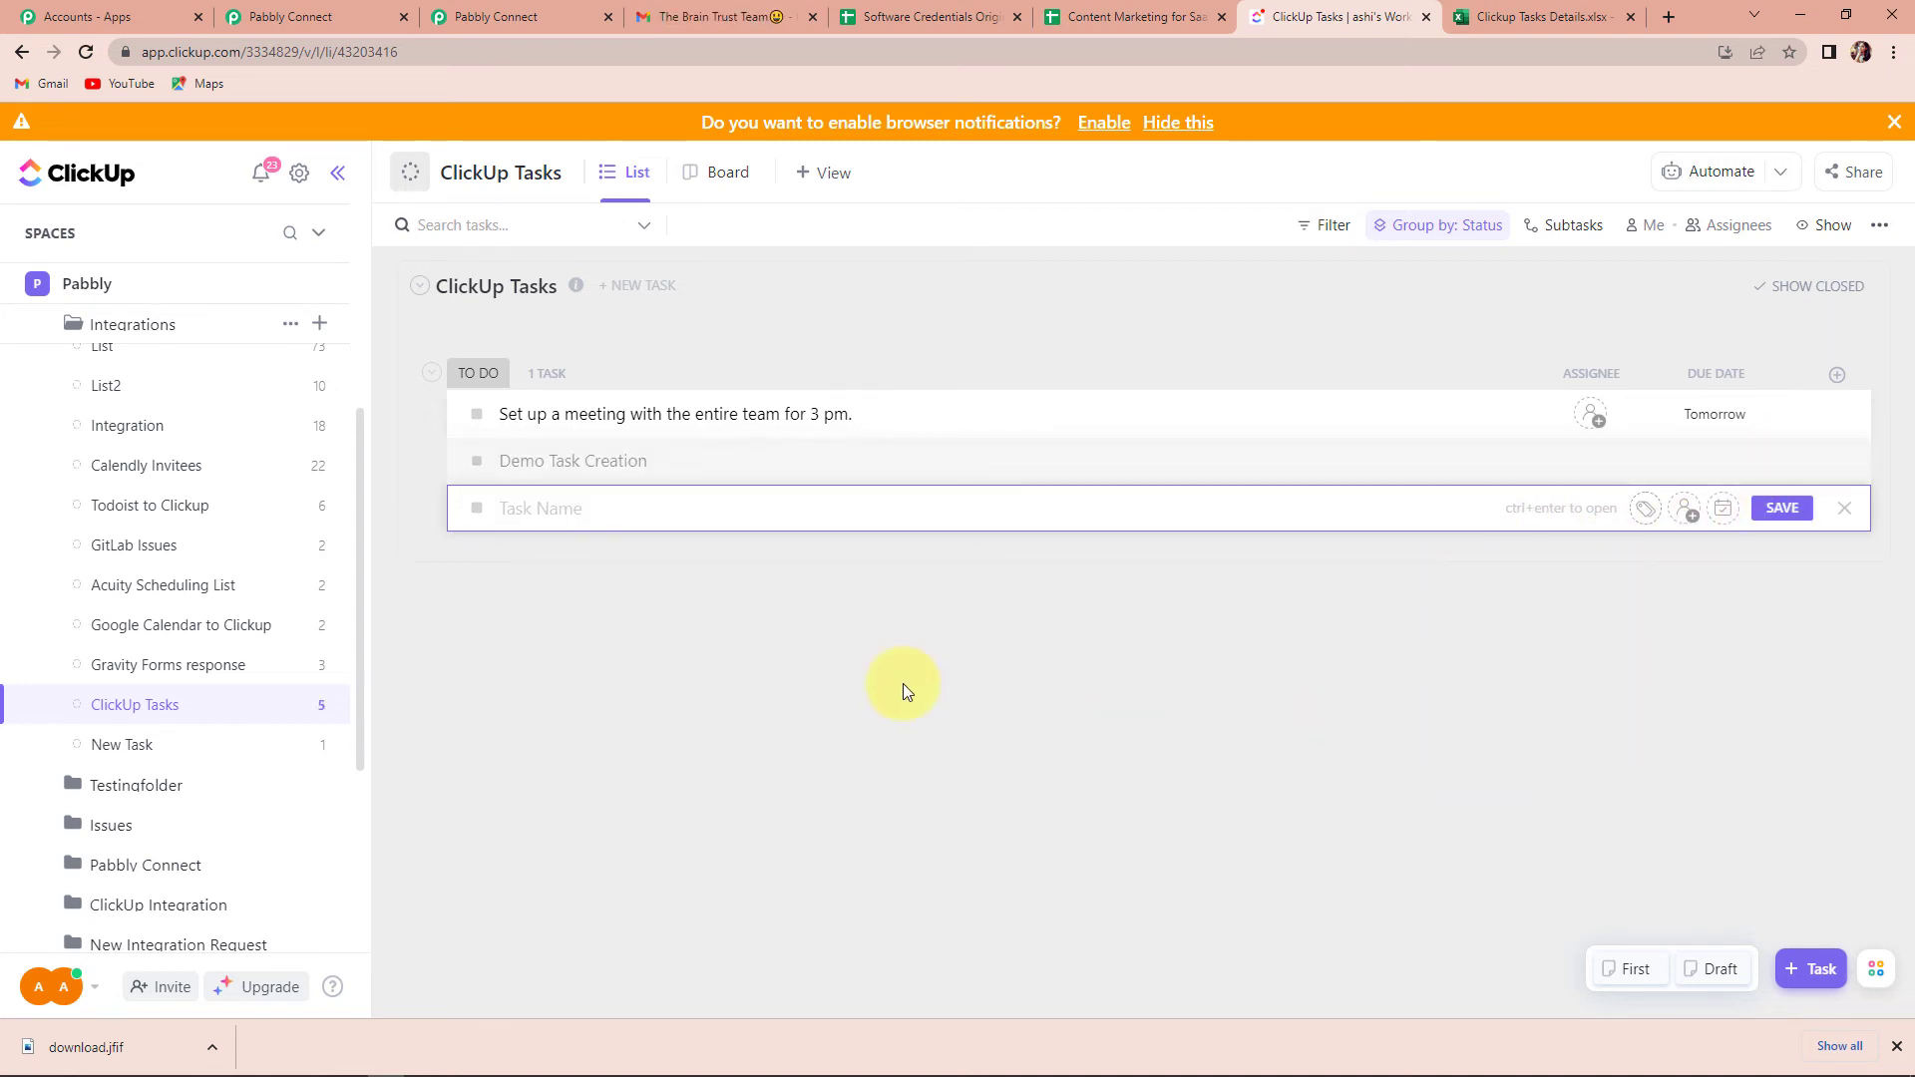
- Set the due date of Demo Task Creation to Friday, 2 September 2022
{"action": "left_click", "coordinate": [1714, 461]}
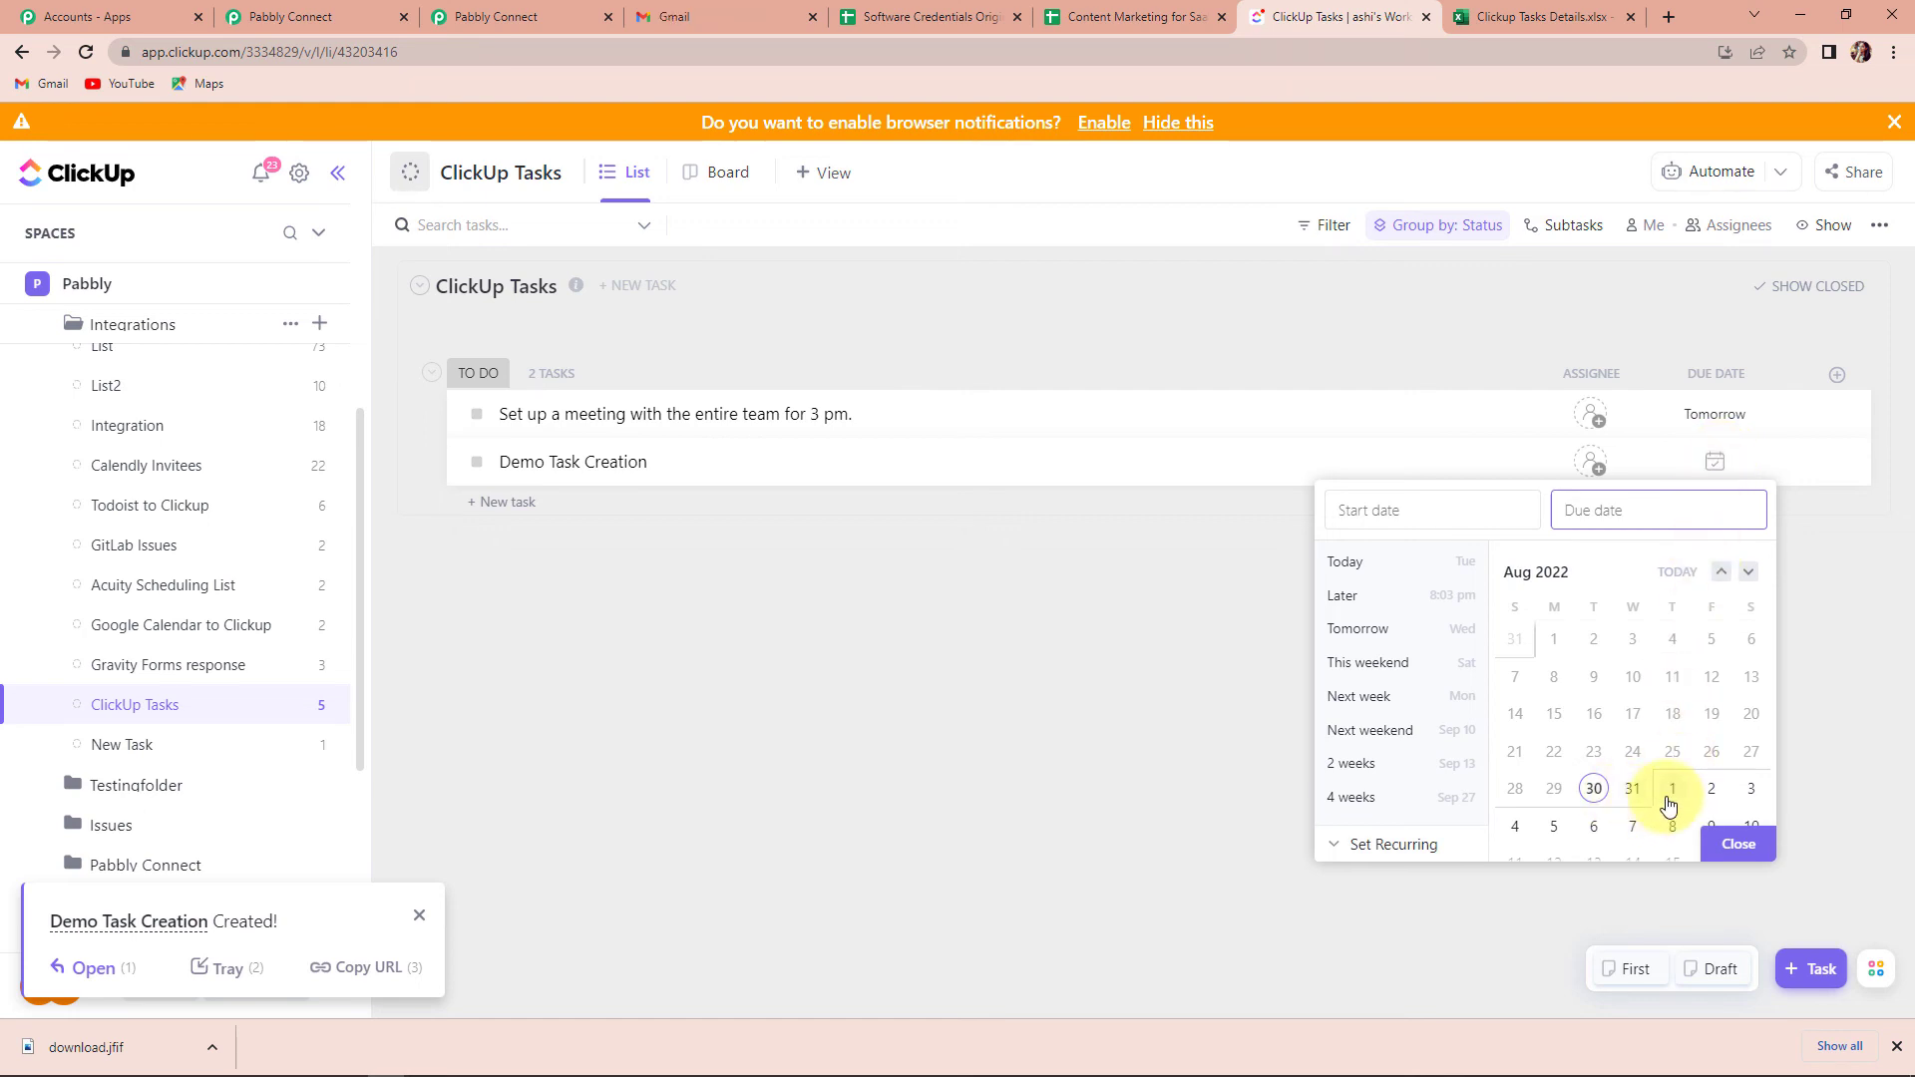
{"action": "left_click", "coordinate": [1711, 789]}
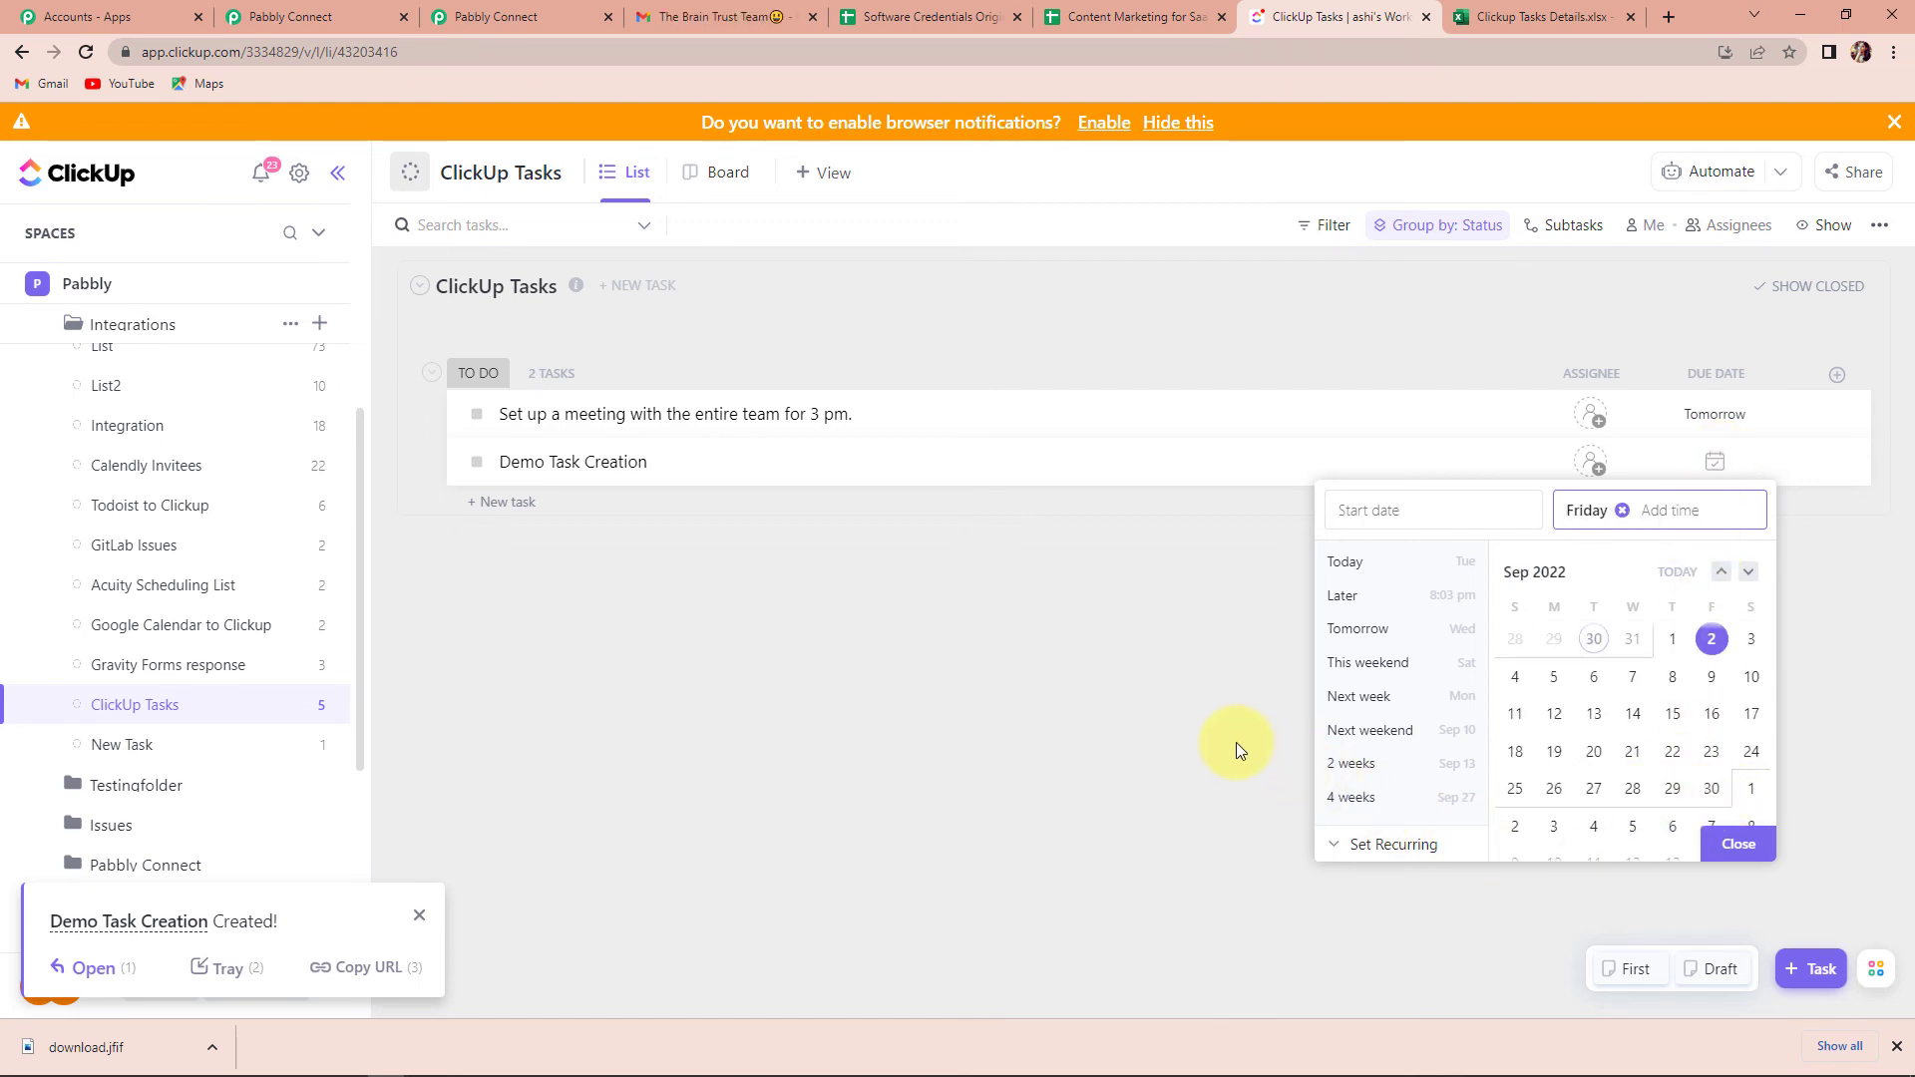
{"action": "left_click", "coordinate": [1739, 847]}
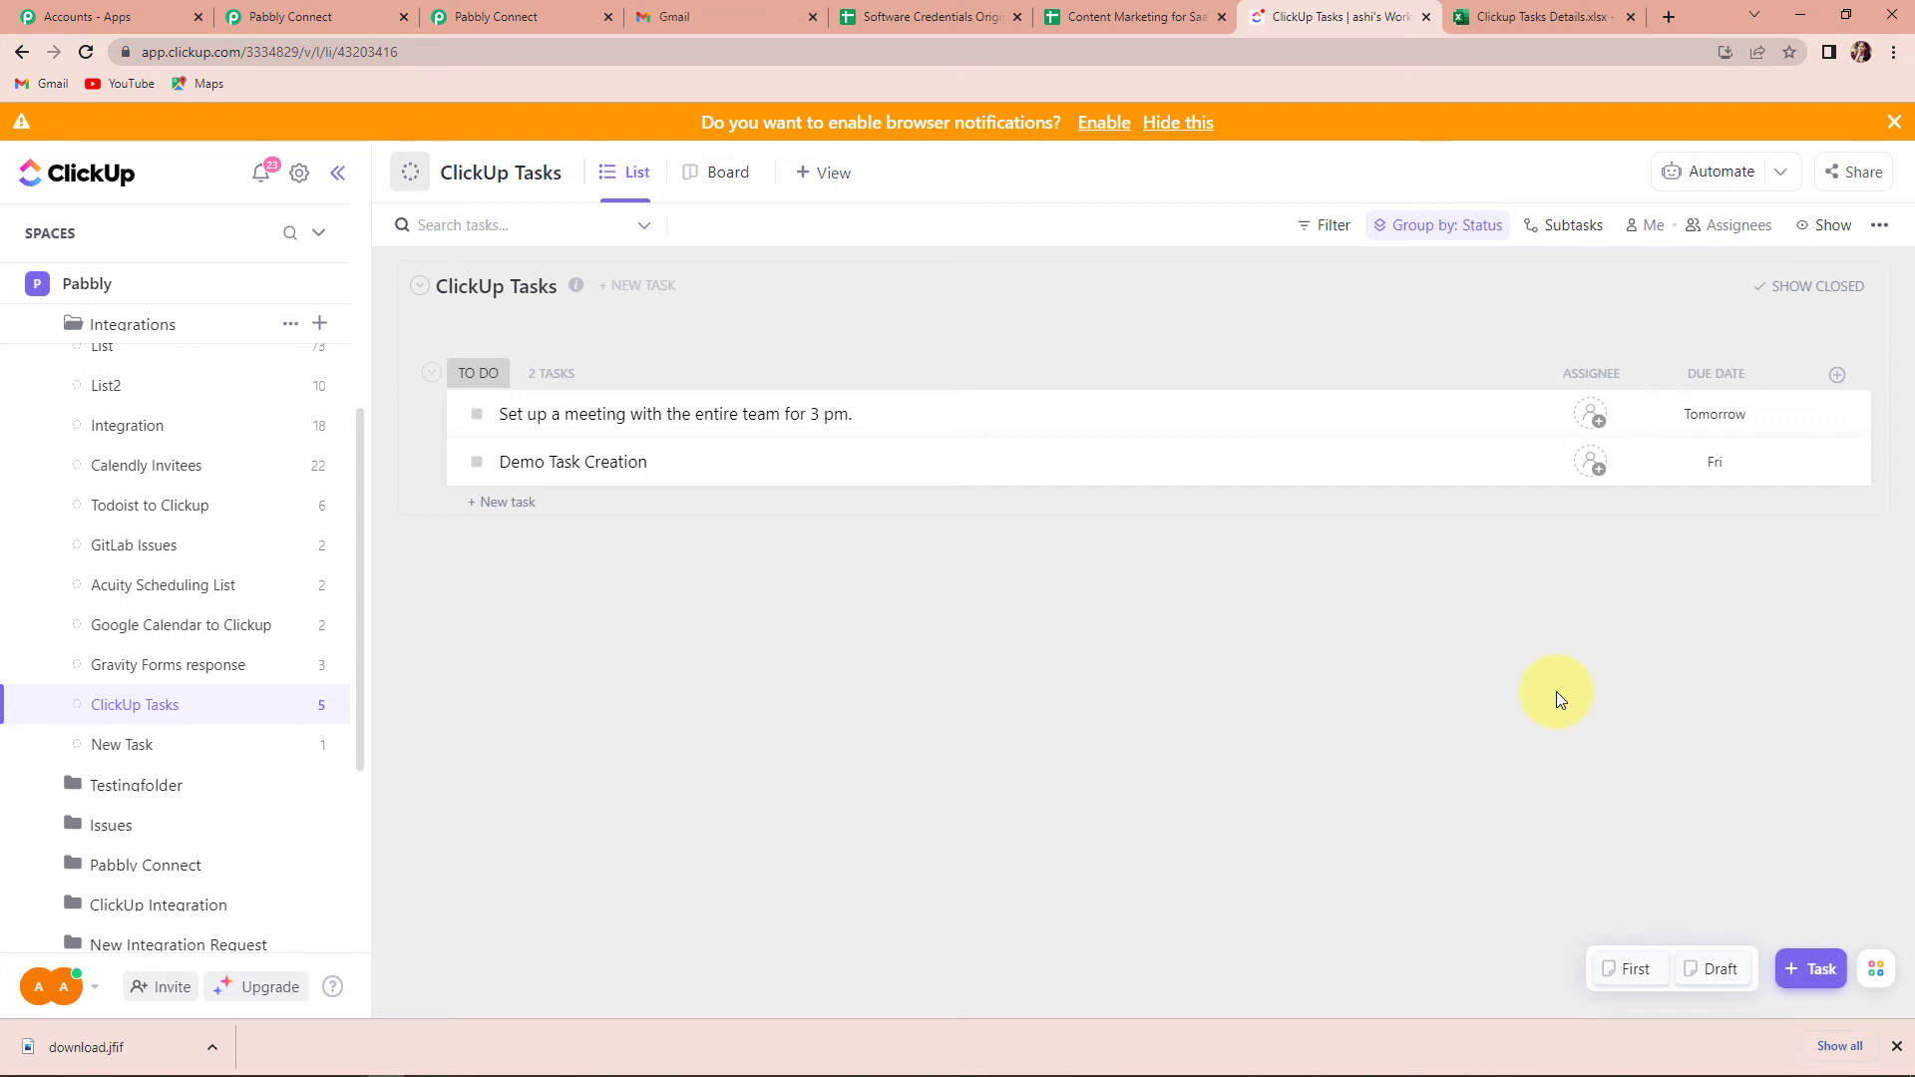
- Check the ClickUp trigger's polling interval in Pabbly Connect, and look in the Excel workbook for the Demo Task Creation row
{"action": "left_click", "coordinate": [268, 17]}
{"action": "scroll", "coordinate": [1697, 529], "scroll_direction": "up", "scroll_amount": 20}
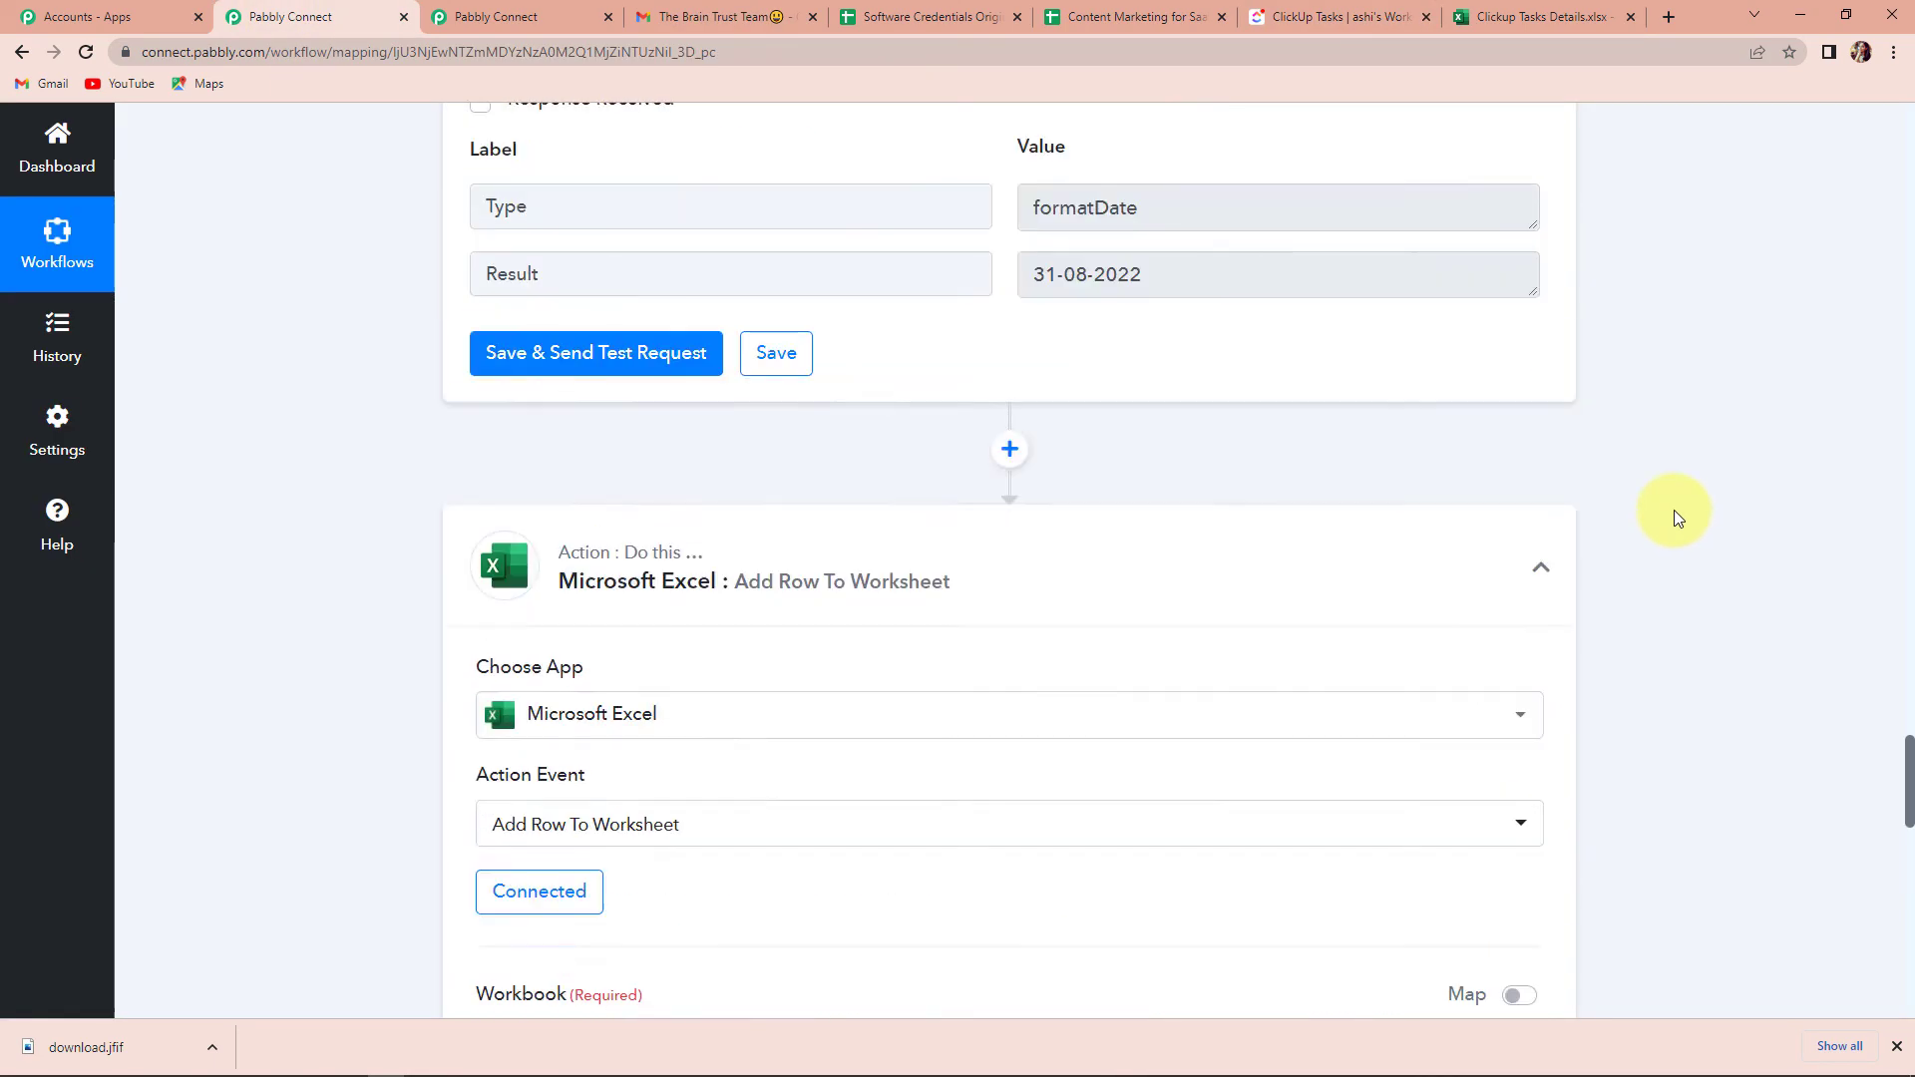
{"action": "scroll", "coordinate": [1672, 510], "scroll_direction": "up", "scroll_amount": 20}
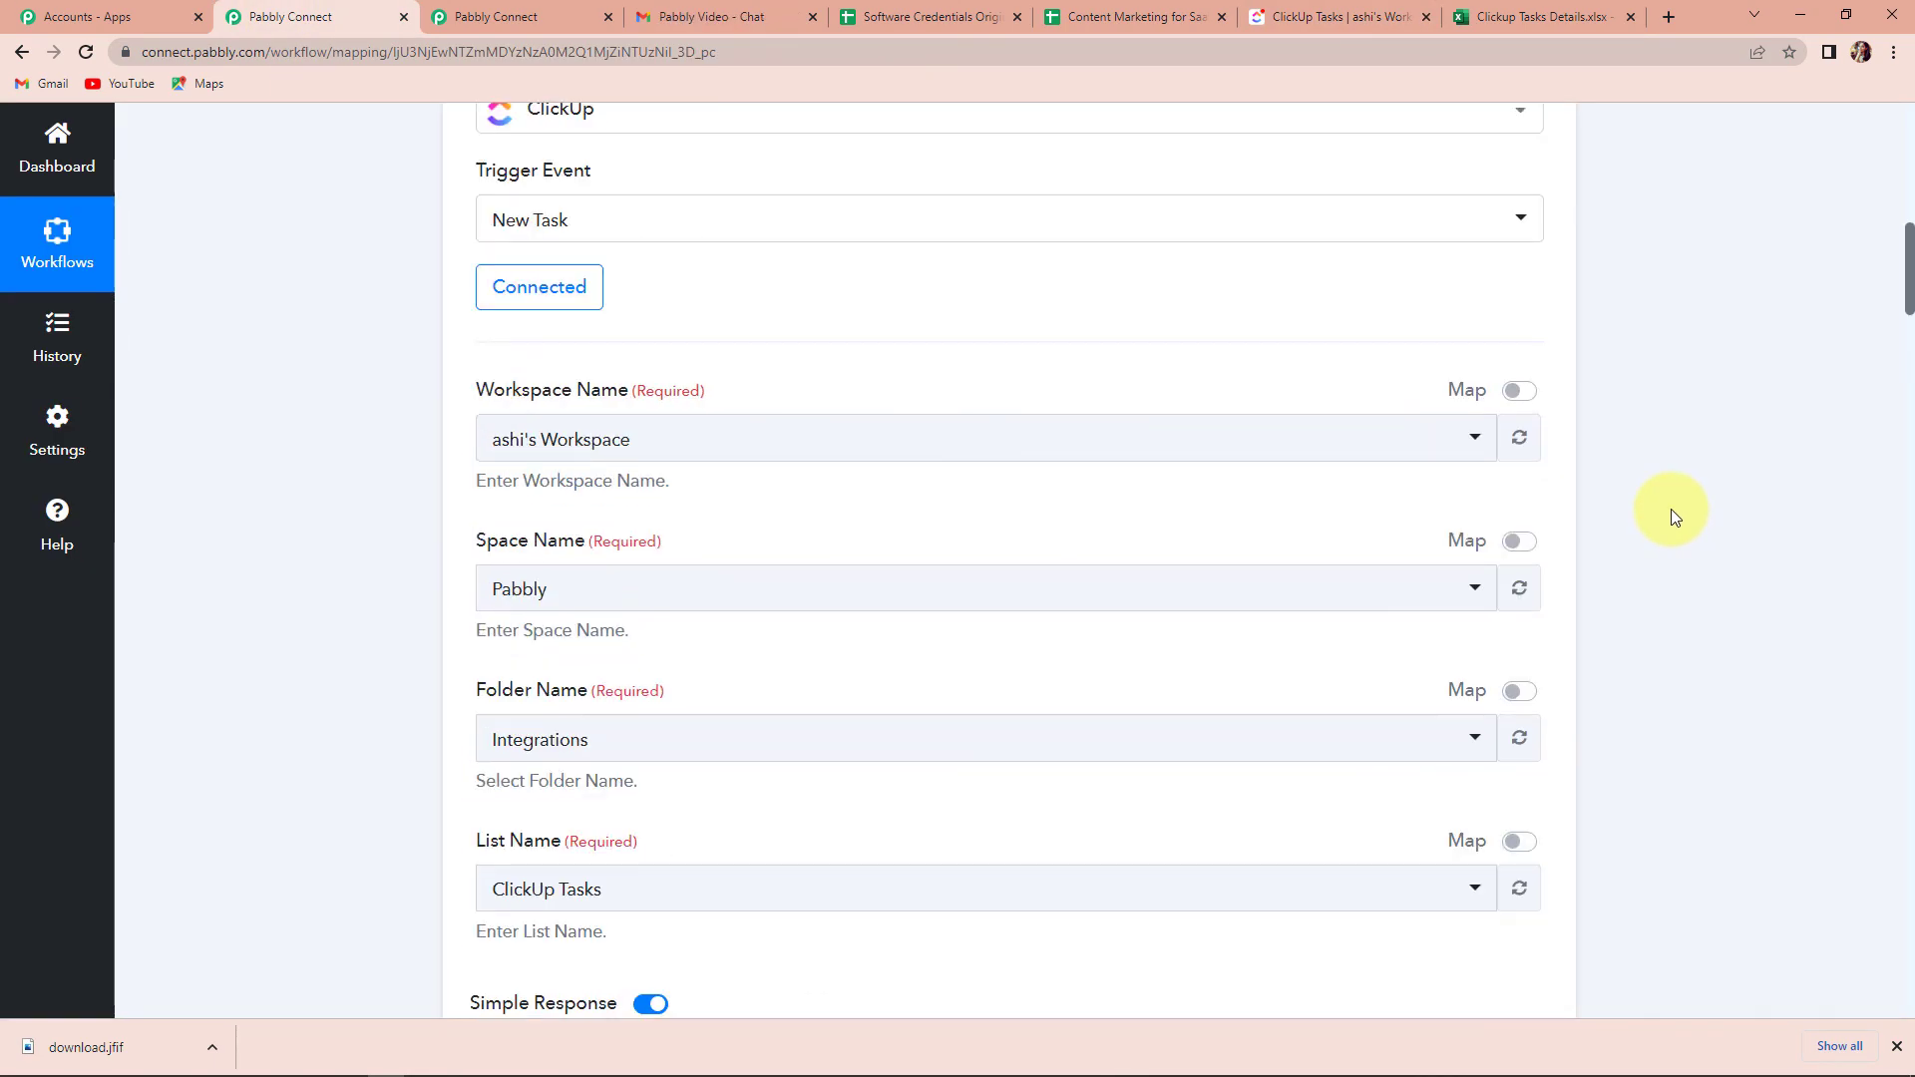
{"action": "scroll", "coordinate": [1672, 509], "scroll_direction": "up", "scroll_amount": 5}
{"action": "mouse_move", "coordinate": [1366, 464]}
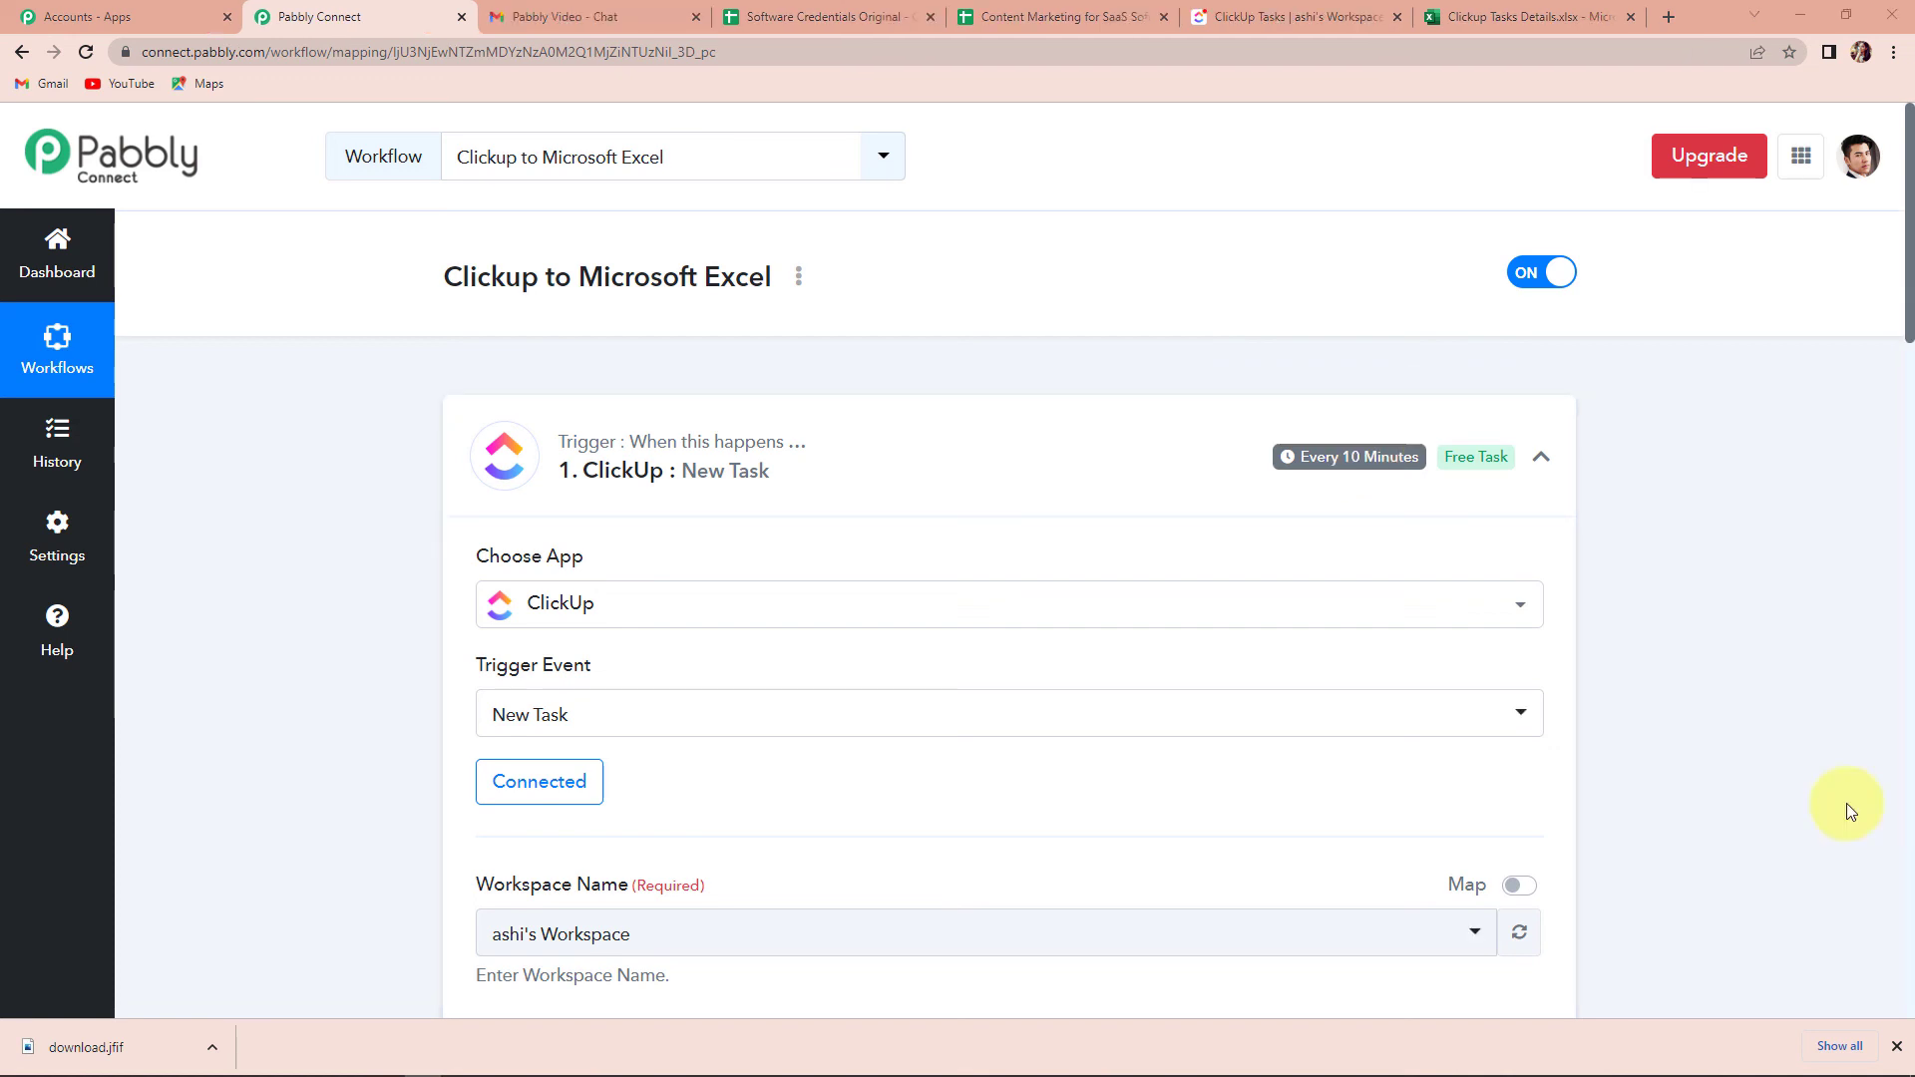
{"action": "left_click", "coordinate": [1548, 6]}
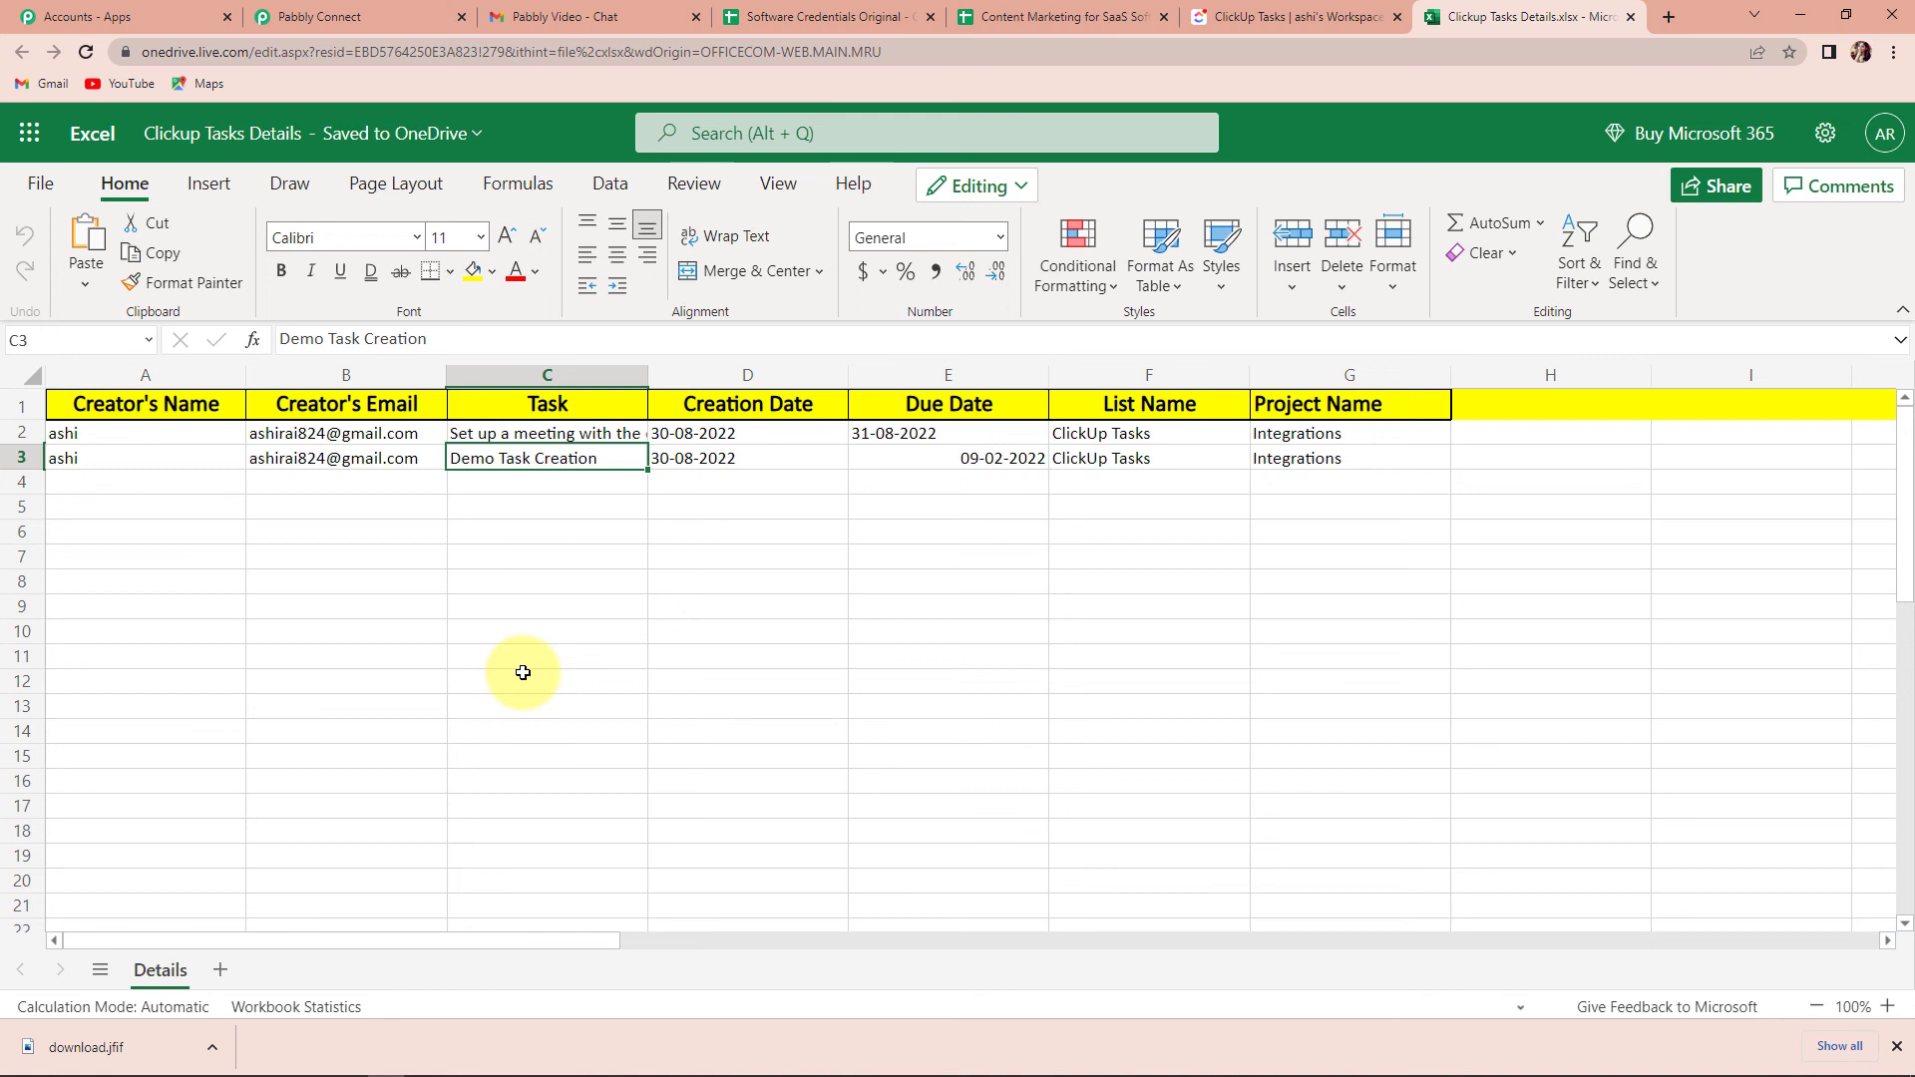
- Return to Pabbly Connect, collapse the ClickUp trigger, and review the workflow's sequence of steps down to the Microsoft Excel action
{"action": "left_click", "coordinate": [351, 18]}
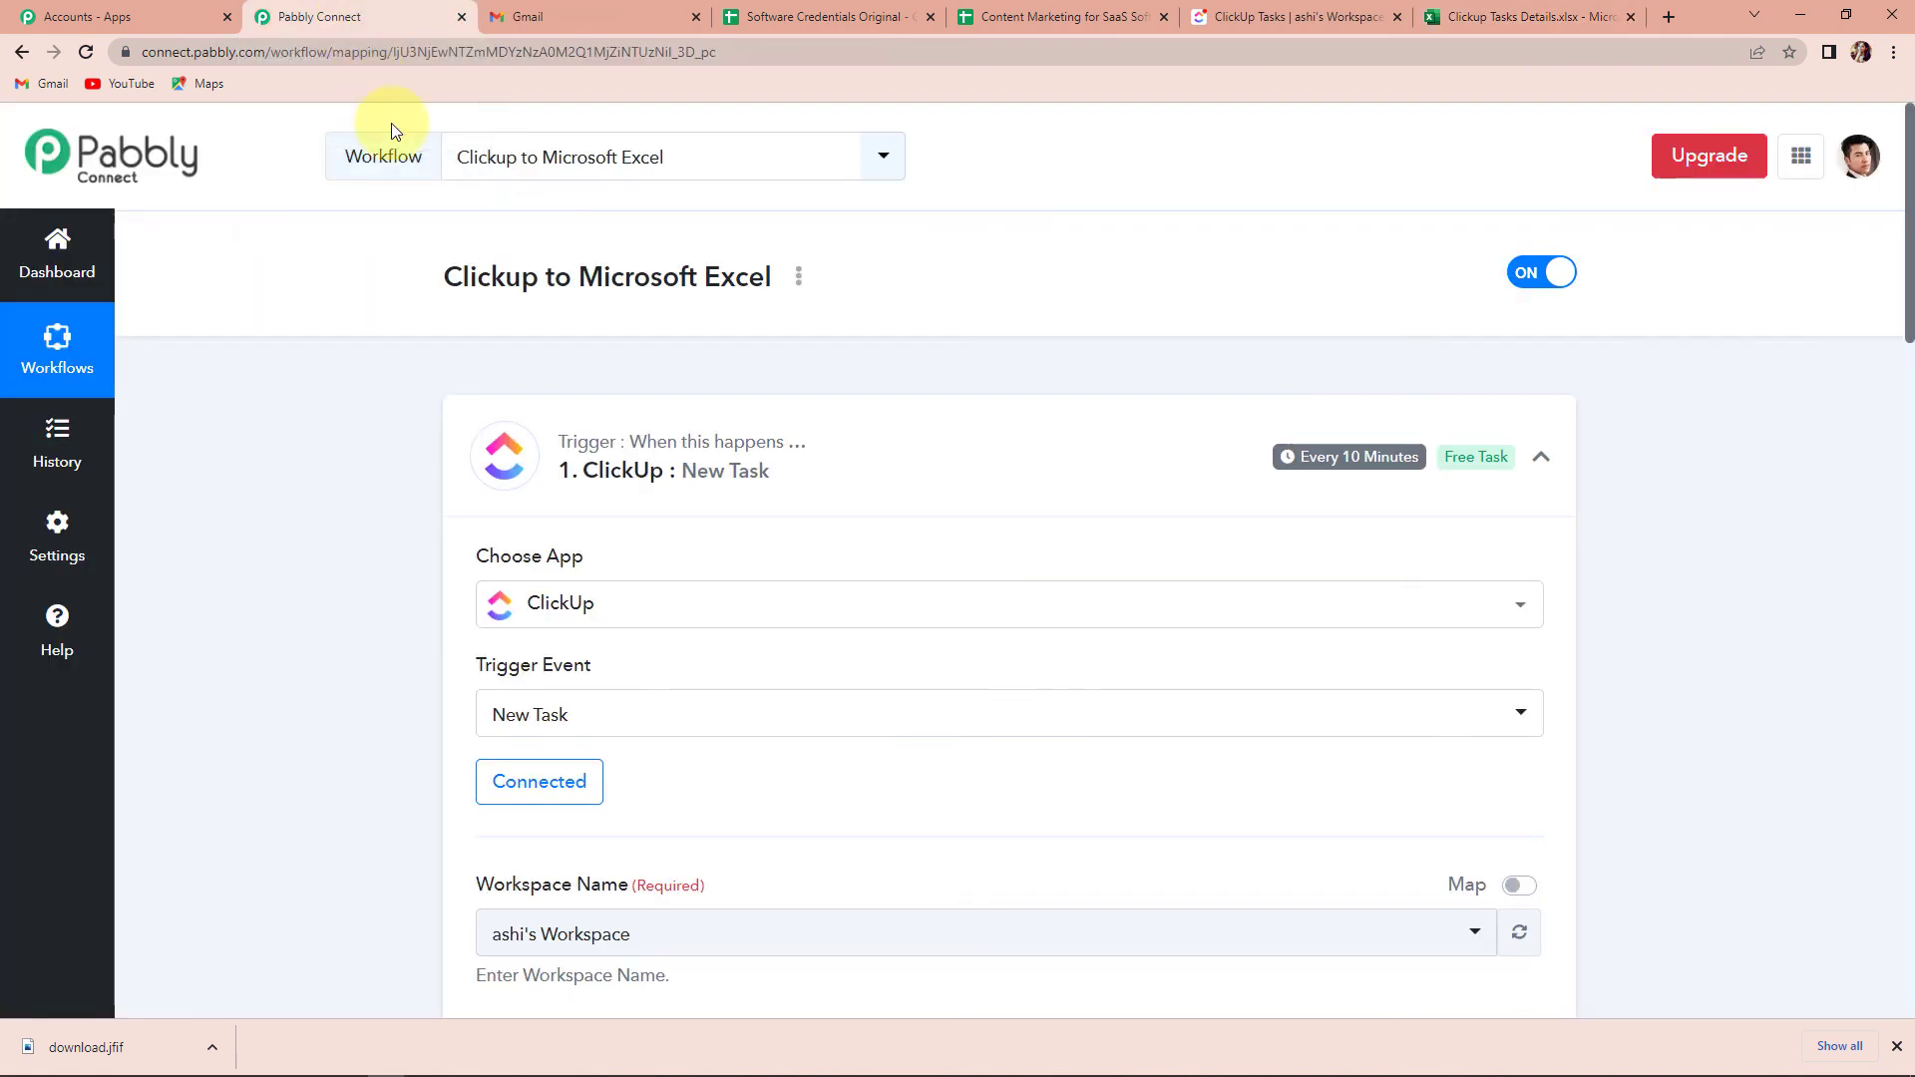
{"action": "left_click", "coordinate": [1567, 470]}
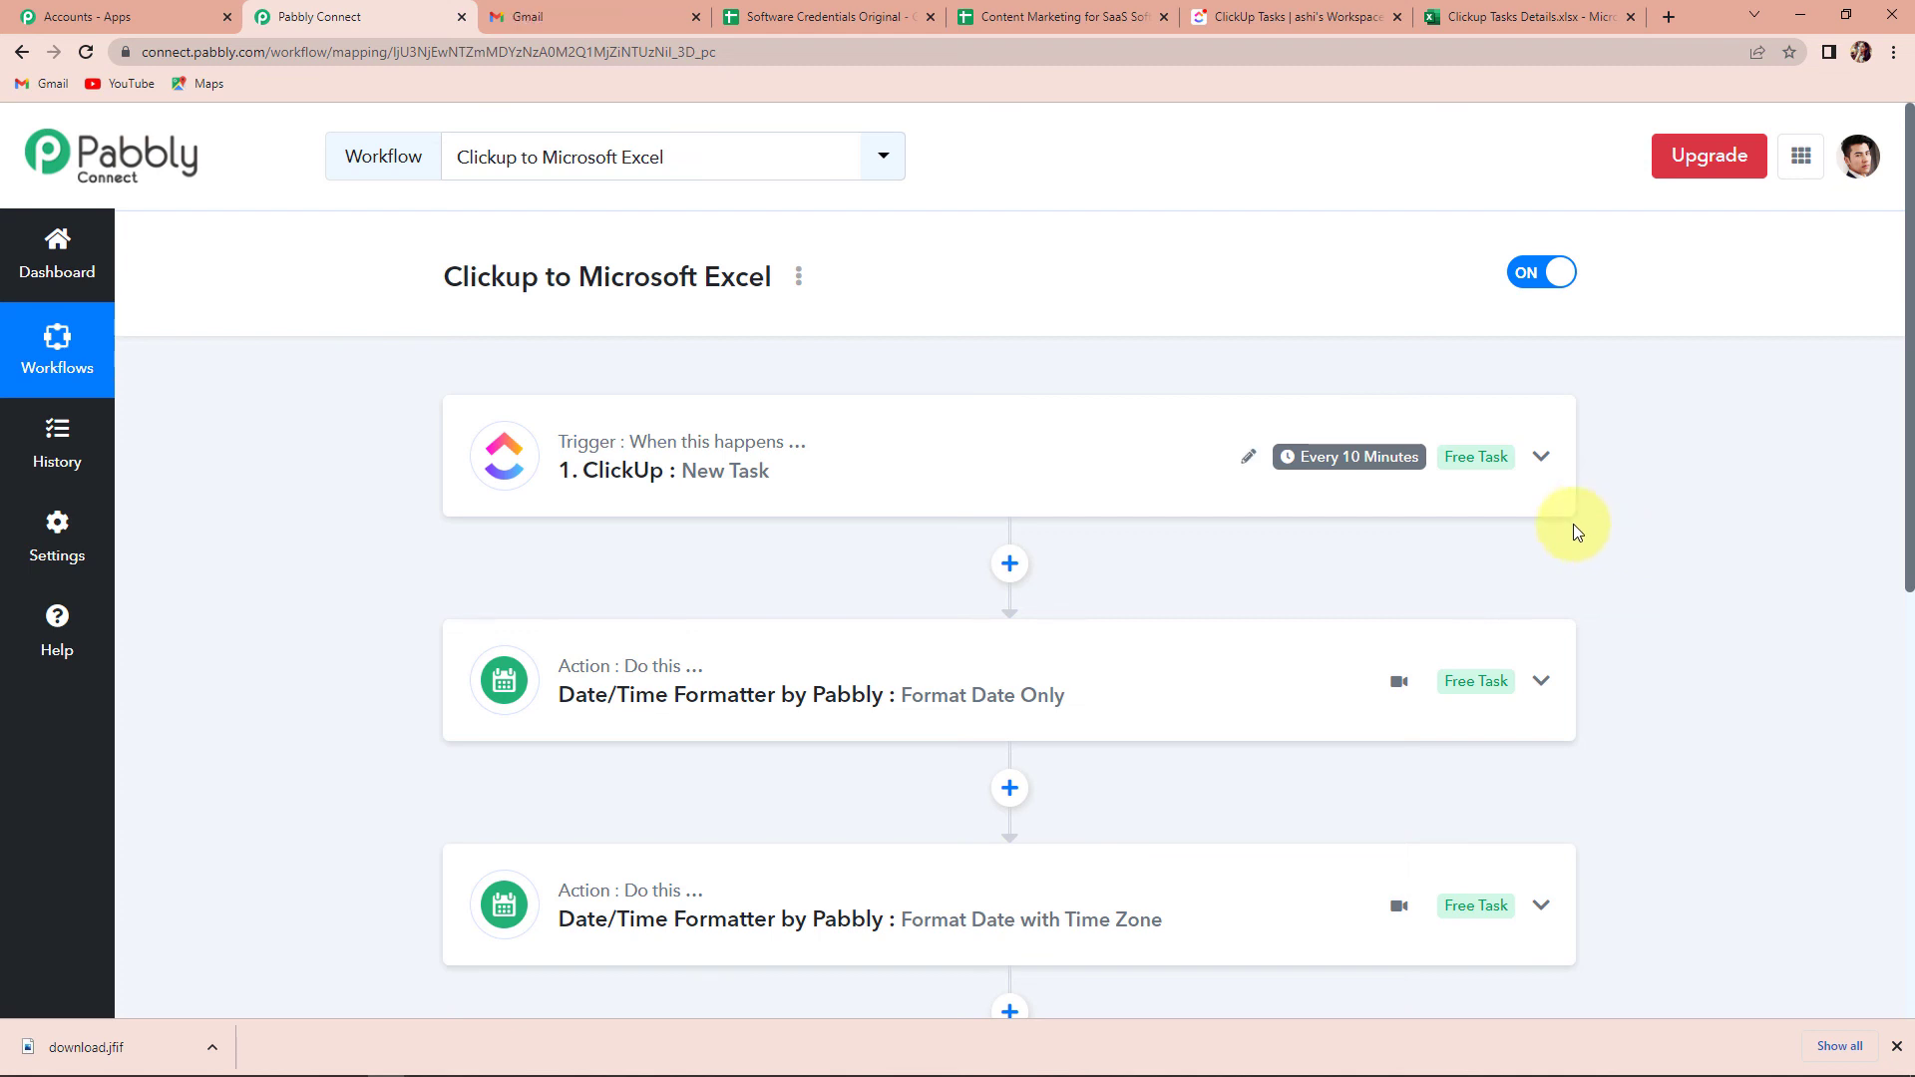
{"action": "scroll", "coordinate": [1572, 523], "scroll_direction": "down", "scroll_amount": 2}
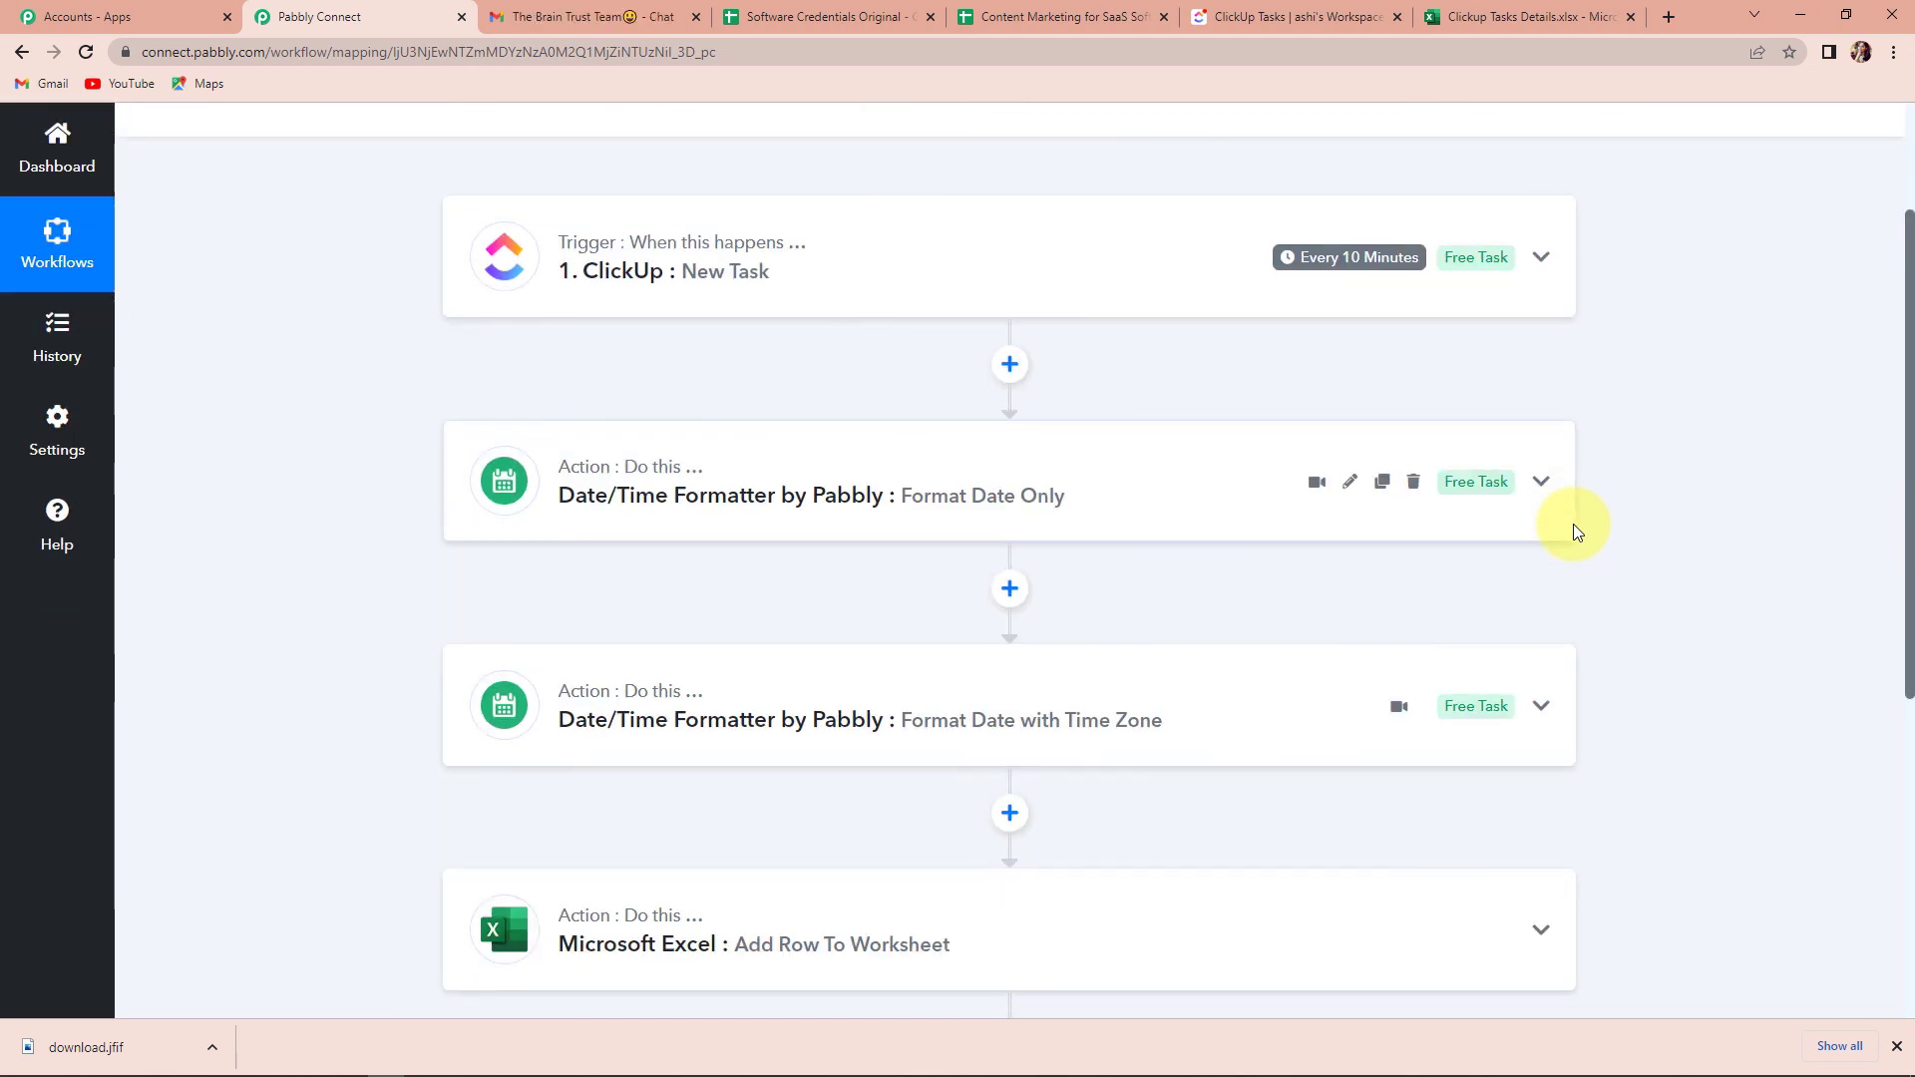
{"action": "scroll", "coordinate": [1574, 531], "scroll_direction": "down", "scroll_amount": 2}
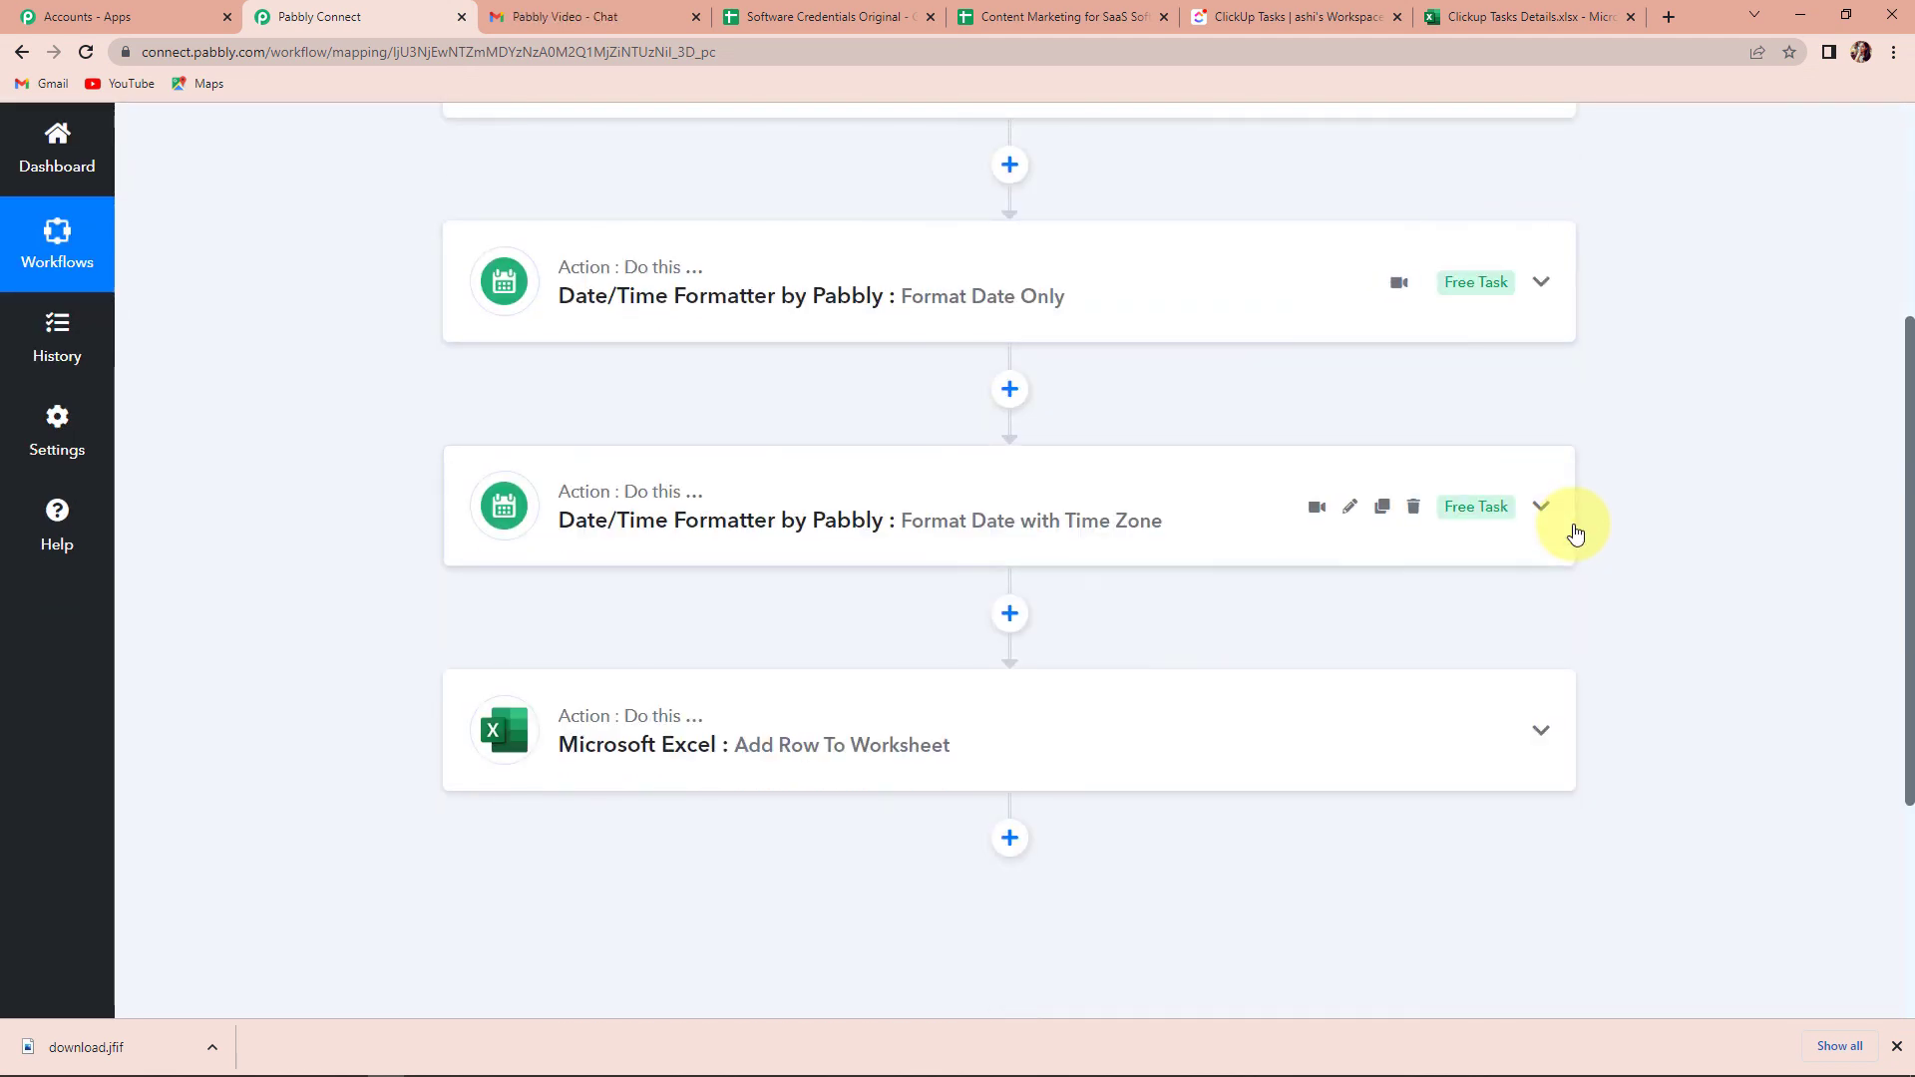